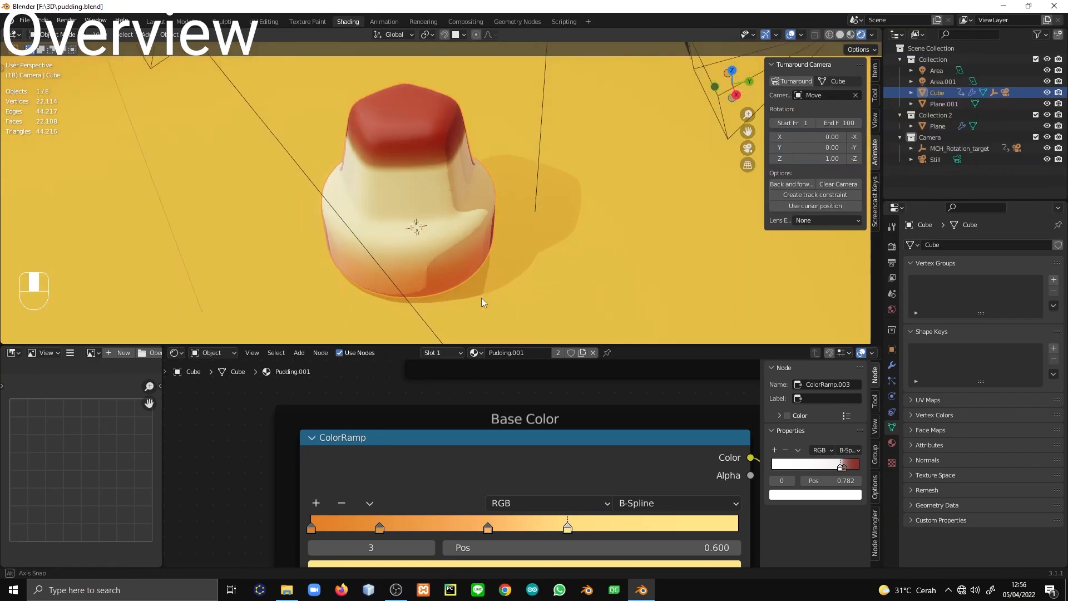
Switch the shader editor area to the Geometry Node Editor and display the pudding's Pudding Generator modifier settings
left_click(181, 353)
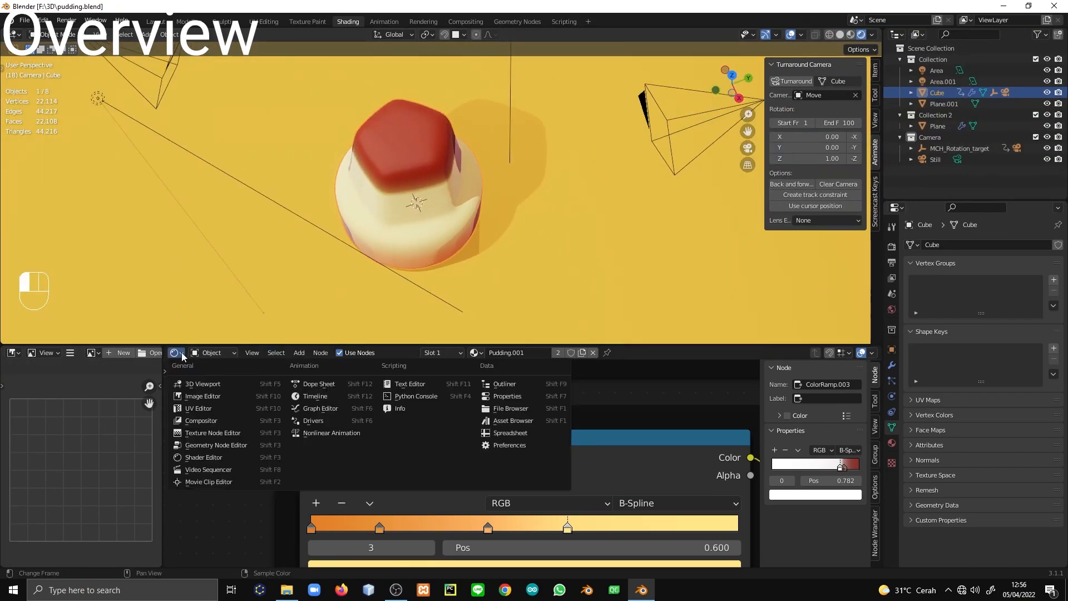
left_click(224, 446)
scroll(589, 449, "down", 5)
middle_click_drag(471, 451, 524, 458)
left_click(399, 207)
left_click(892, 366)
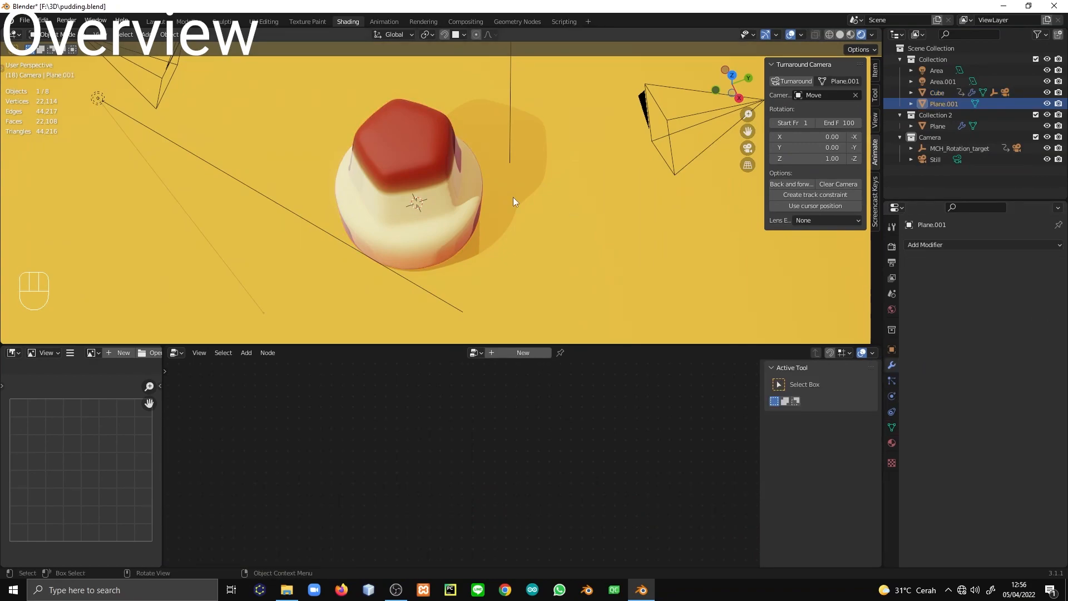
left_click(427, 168)
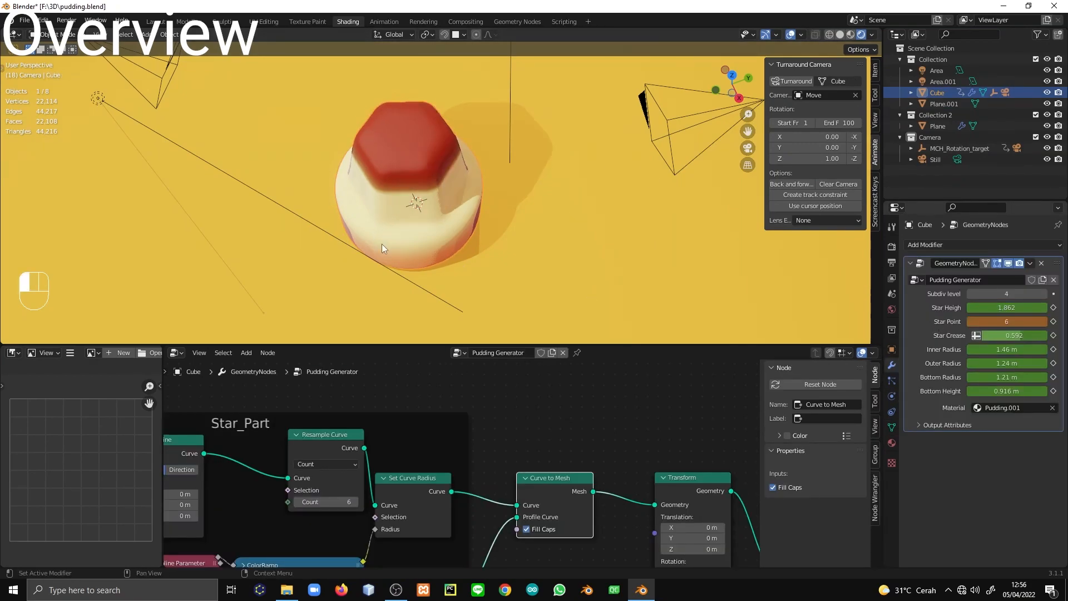
Demonstrate the pudding's Star Crease setting at 0 and at 0.992, viewing the shape from above
middle_click_drag(376, 236, 437, 293, "shift")
middle_click_drag(416, 194, 412, 266)
left_click_drag(1017, 349, 981, 335)
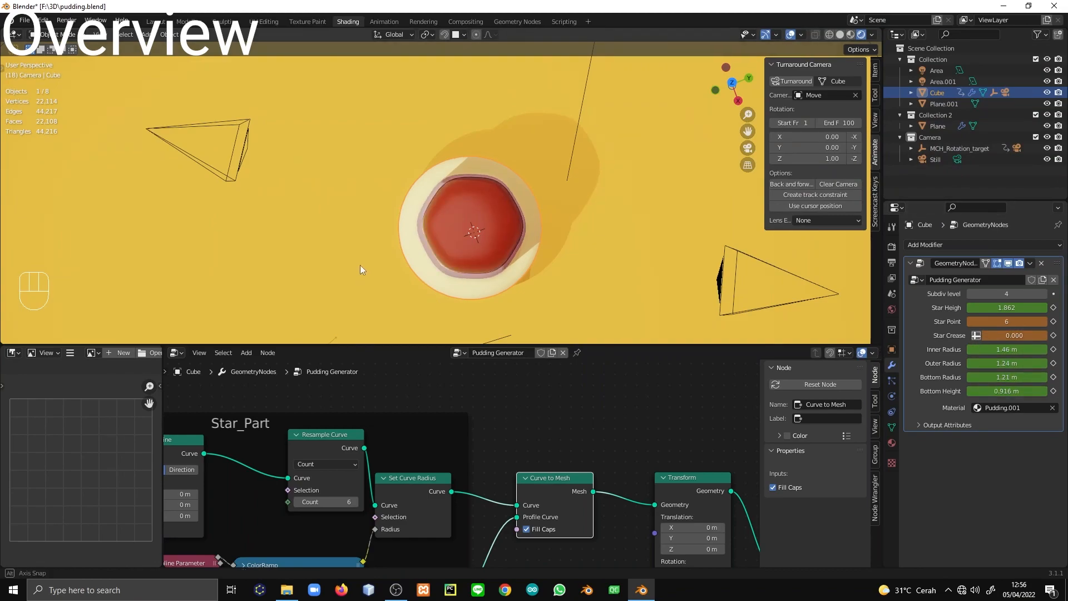
middle_click_drag(355, 268, 479, 204)
scroll(479, 204, "up", 3)
left_click_drag(996, 361, 1046, 335)
middle_click_drag(547, 225, 600, 239)
Try a Star Height of -6.228 on the pudding and undo that change
left_click_drag(1007, 307, 699, 243)
middle_click_drag(699, 243, 545, 285)
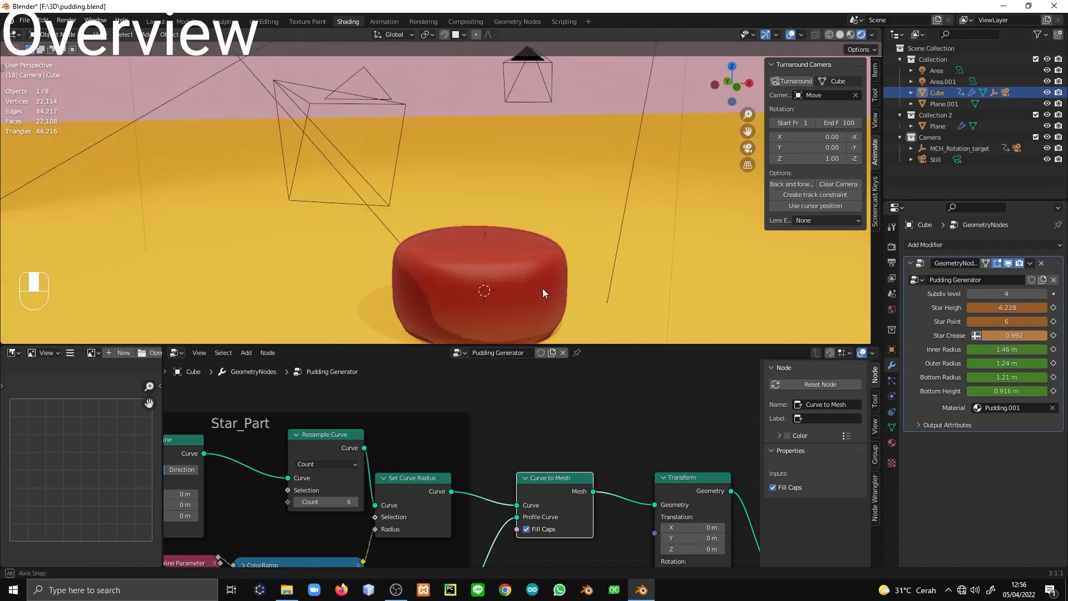
key("ctrl+z")
Set the pudding's Bottom Height to 2.03 m, Bottom Radius to 1.48 m and Outer Radius to 1.84 m
left_click_drag(1007, 391, 1048, 391)
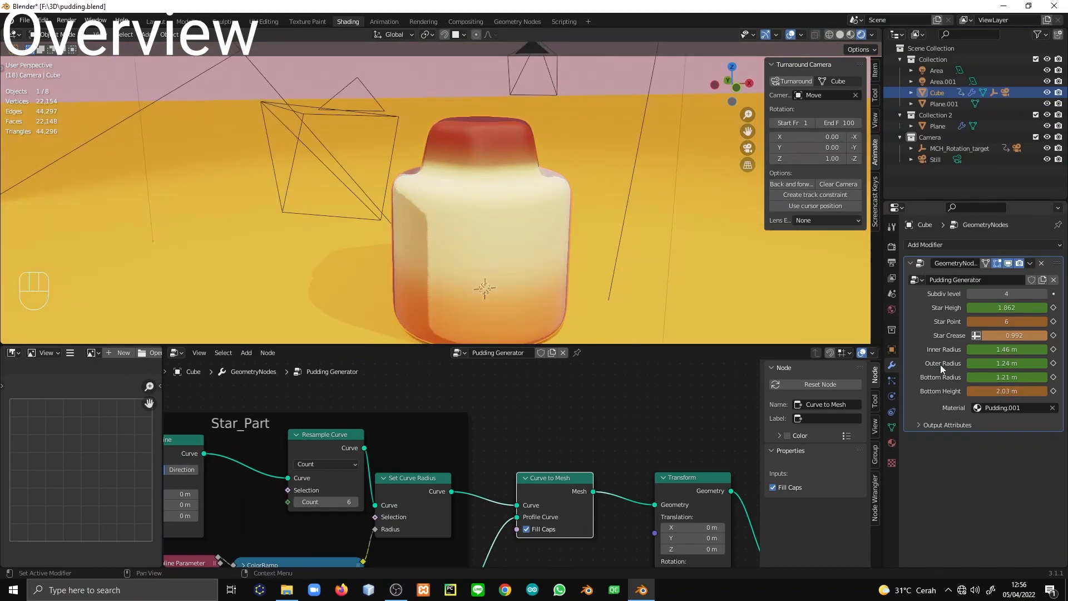
middle_click_drag(706, 306, 533, 266)
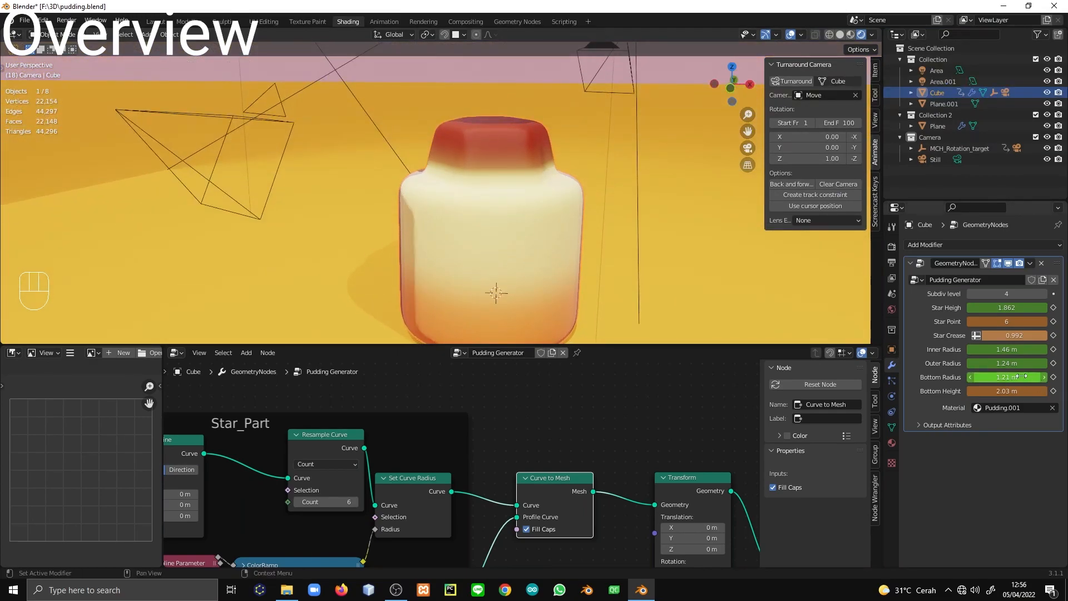
left_click_drag(1008, 377, 1038, 363)
middle_click_drag(425, 176, 556, 258)
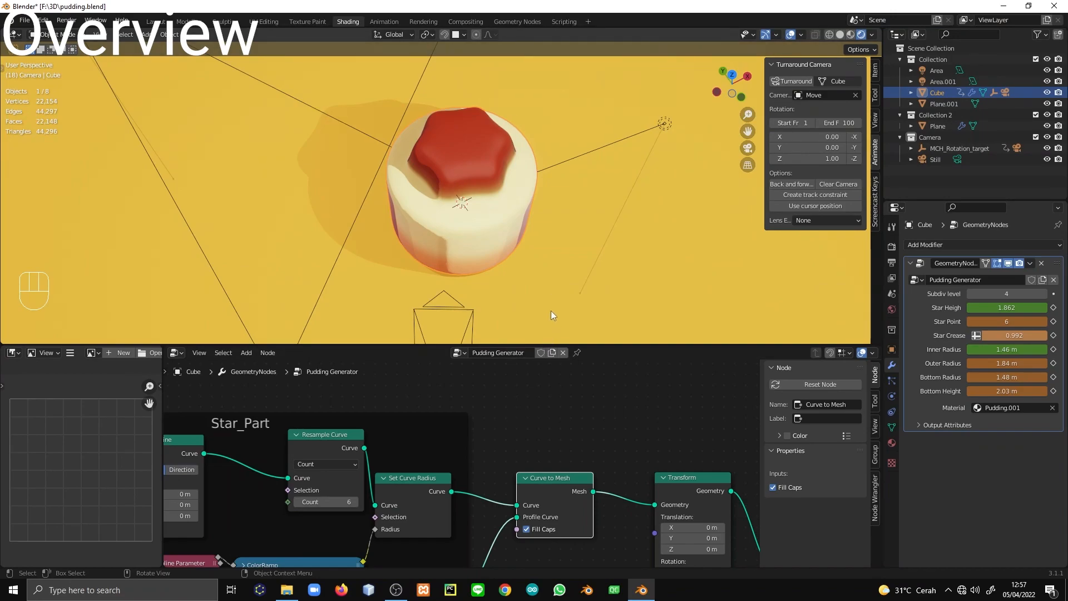
Start a new General file without saving the changes to pudding.blend
left_click(891, 246)
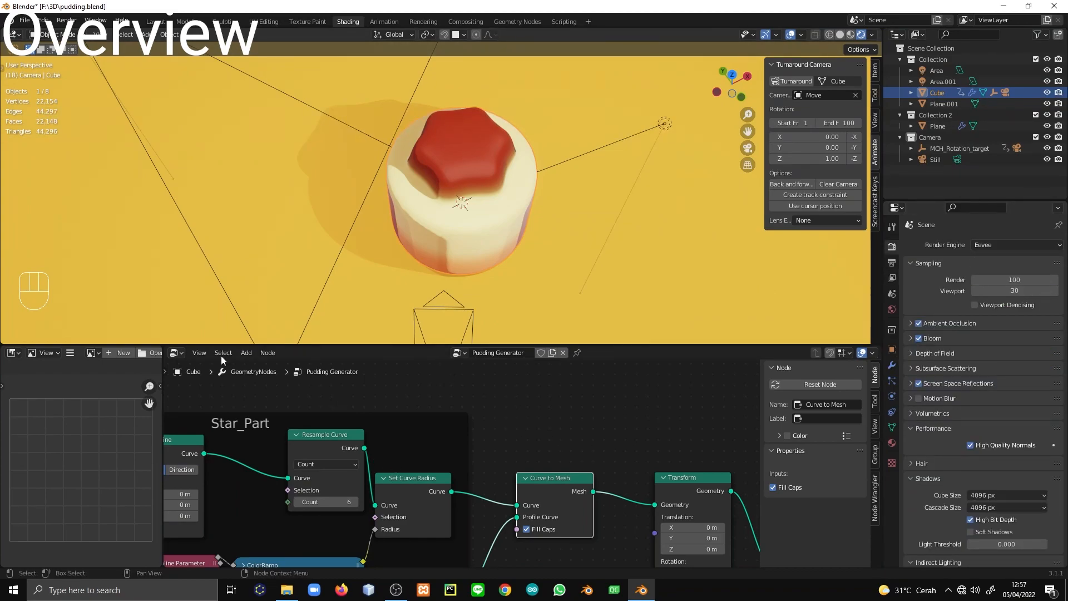
left_click(25, 20)
mouse_move(46, 34)
left_click(146, 32)
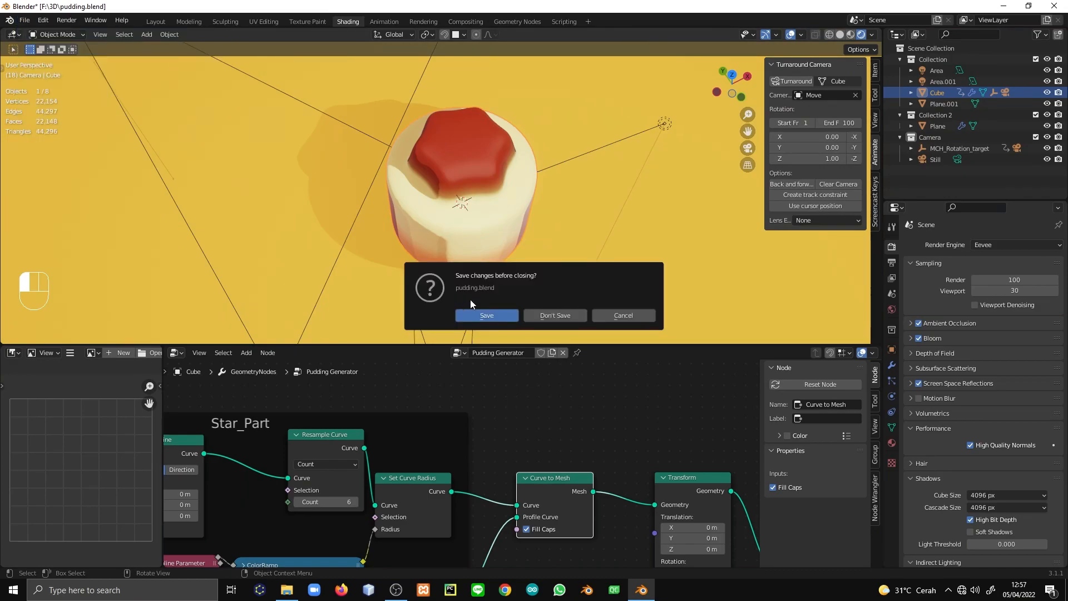
left_click(553, 315)
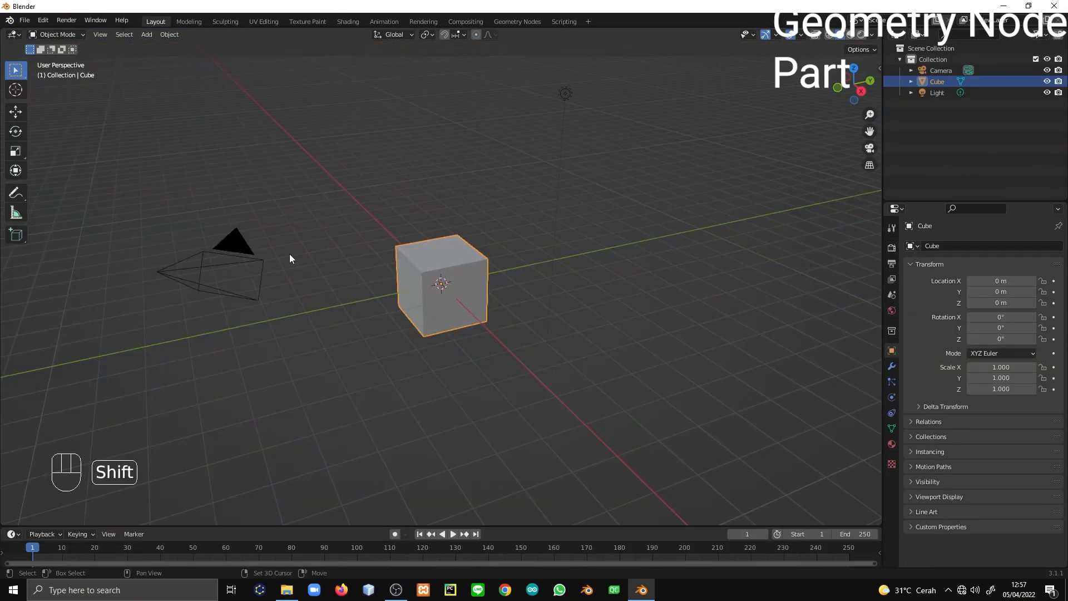
Make sure the Node Wrangler add-on is enabled, save the preferences and close their window
middle_click_drag(289, 258, 1, 92, "shift")
left_click(49, 22)
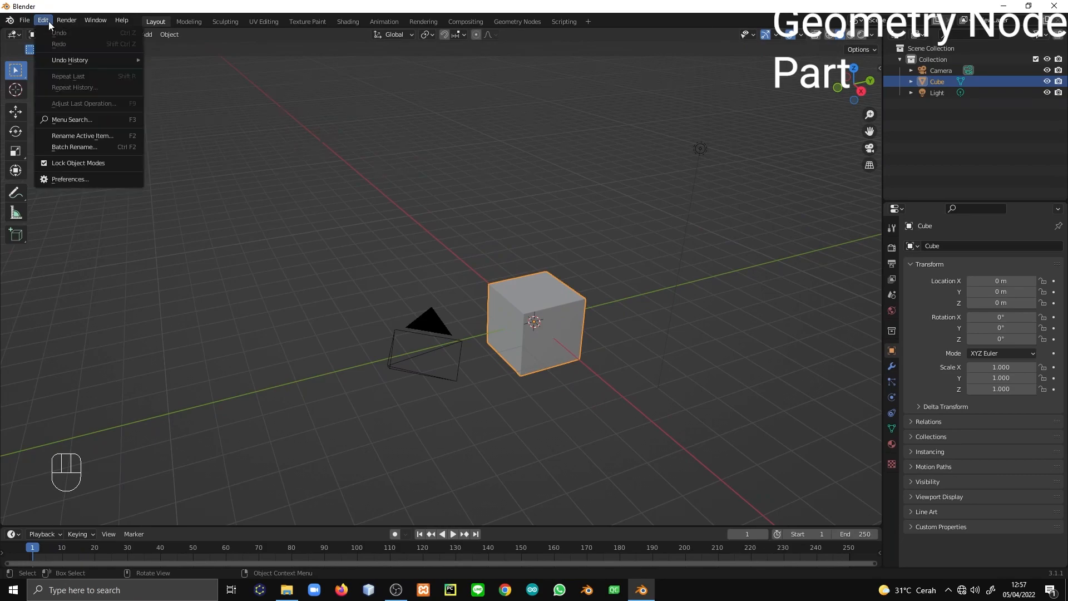
left_click(120, 179)
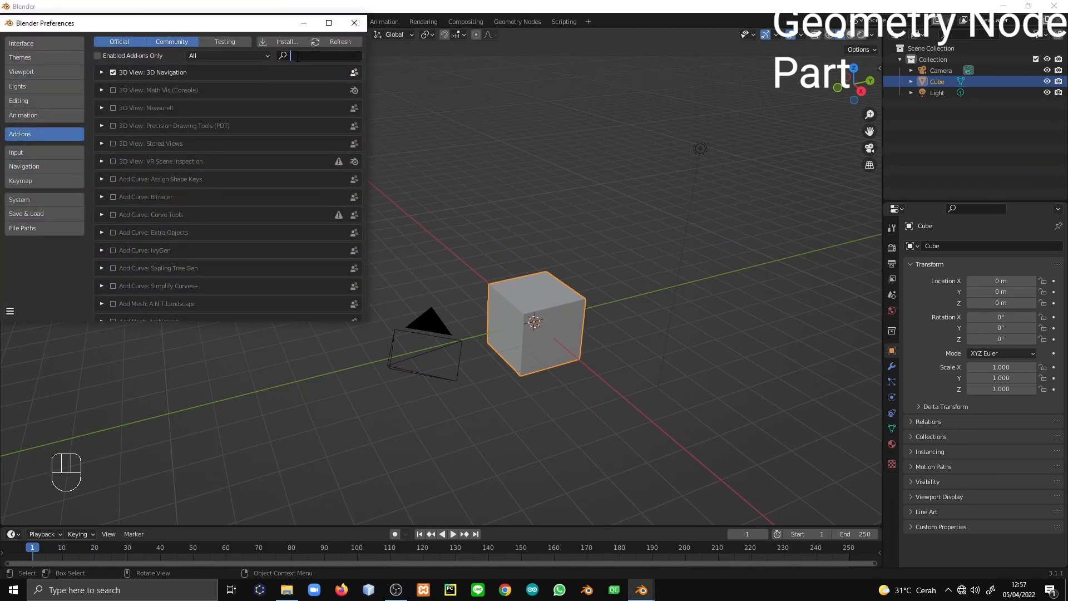
type("node")
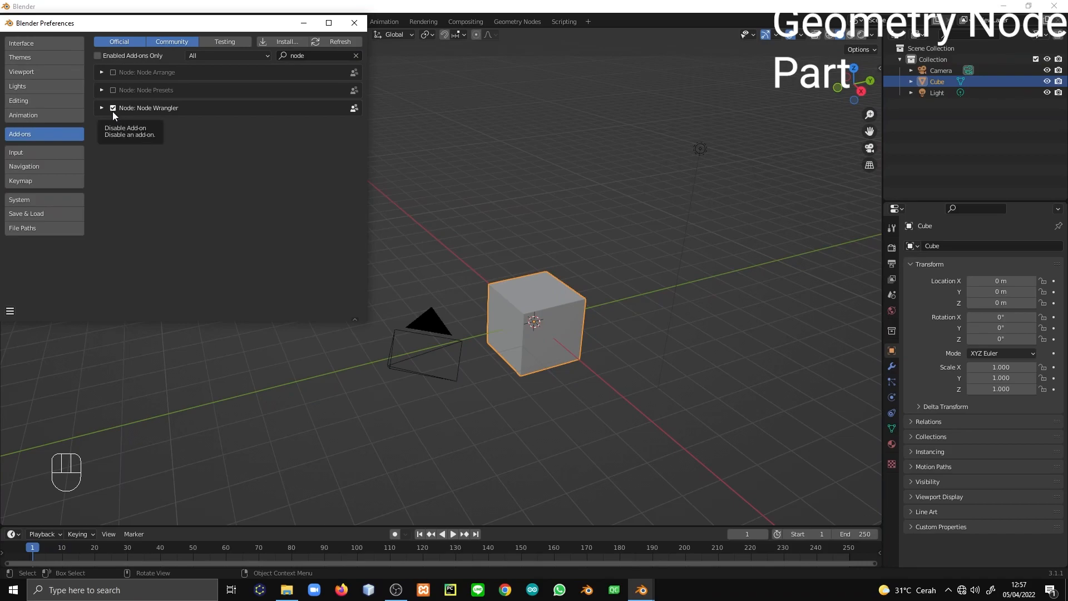
left_click(10, 312)
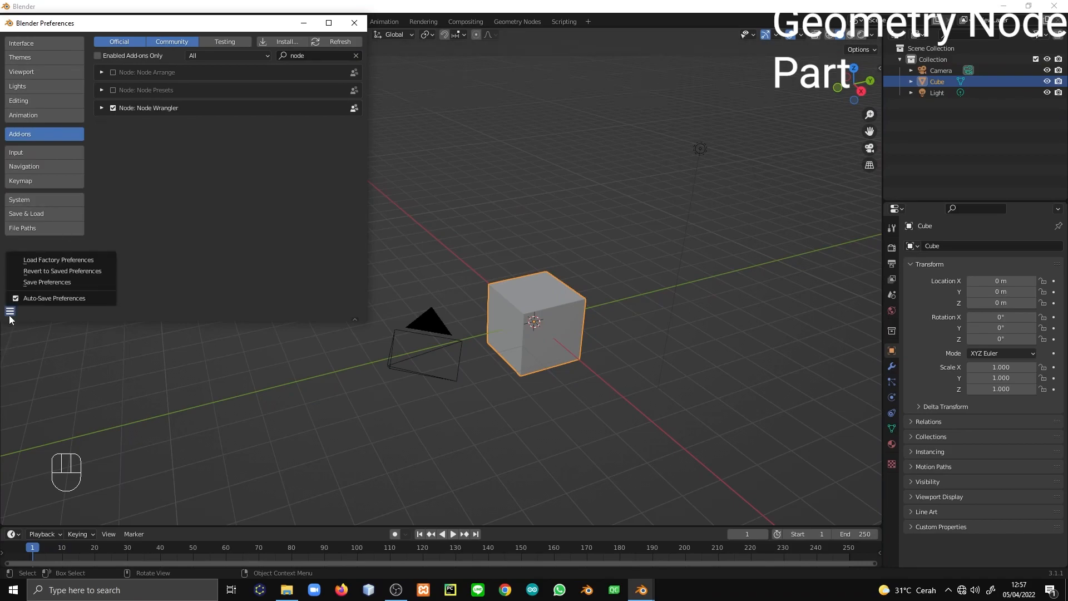
left_click(48, 282)
left_click(354, 23)
Delete the default cube, camera and light from the scene
key("a")
key("x")
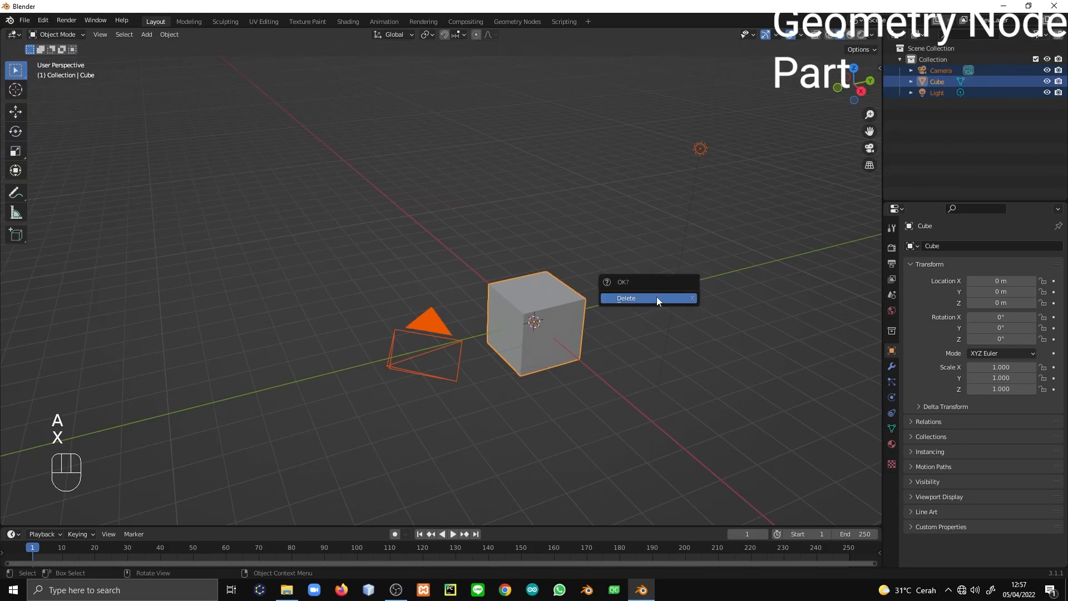
left_click(656, 300)
Enlarge the timeline area below the viewport and turn it into a Geometry Node Editor
left_click_drag(373, 525, 412, 363)
middle_click_drag(88, 282, 77, 282)
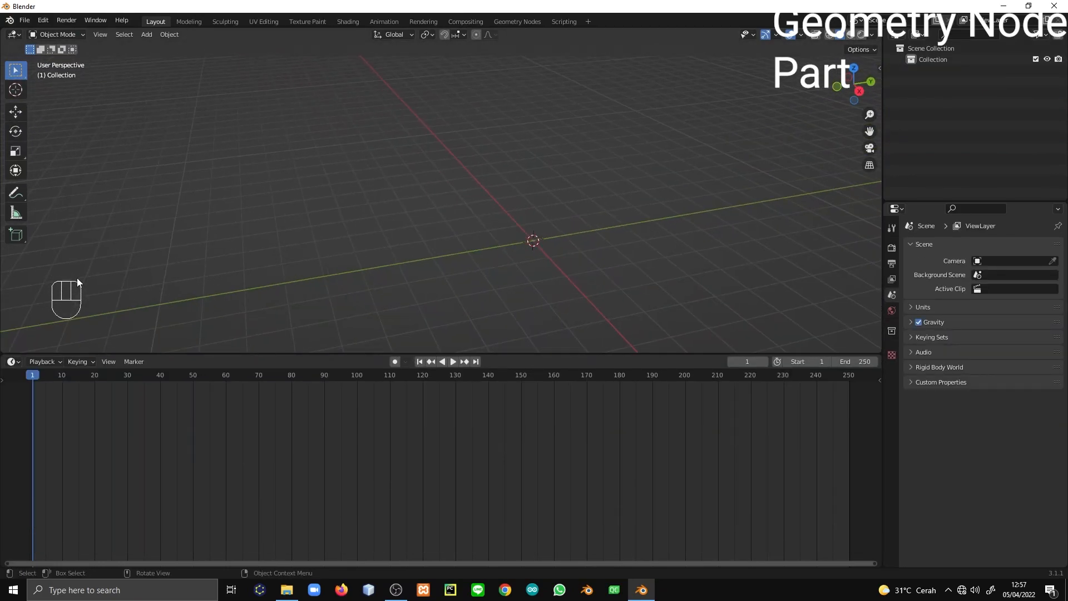
left_click(13, 361)
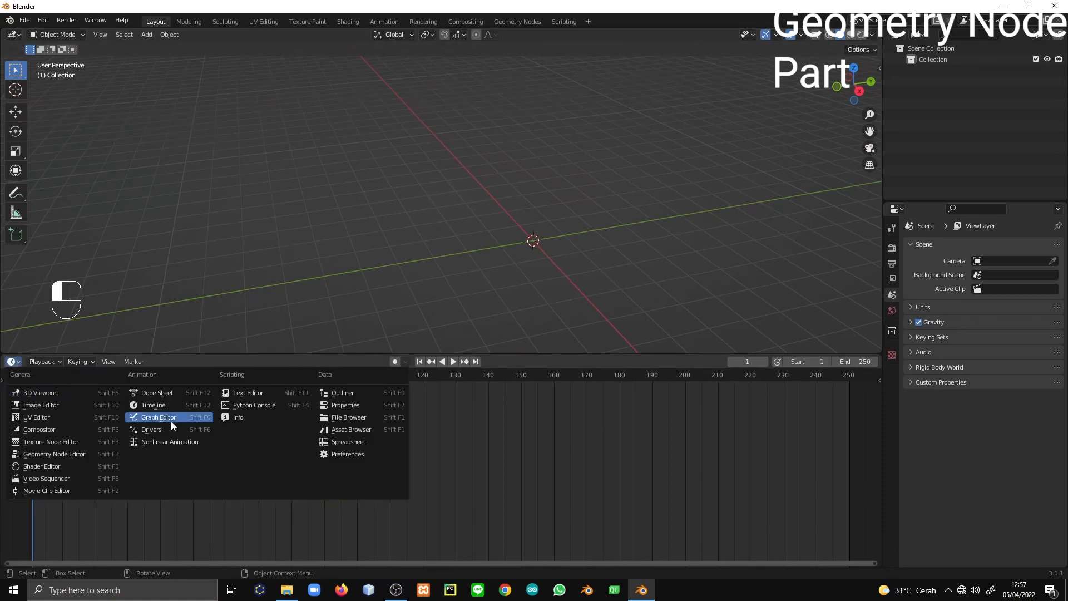
left_click(40, 453)
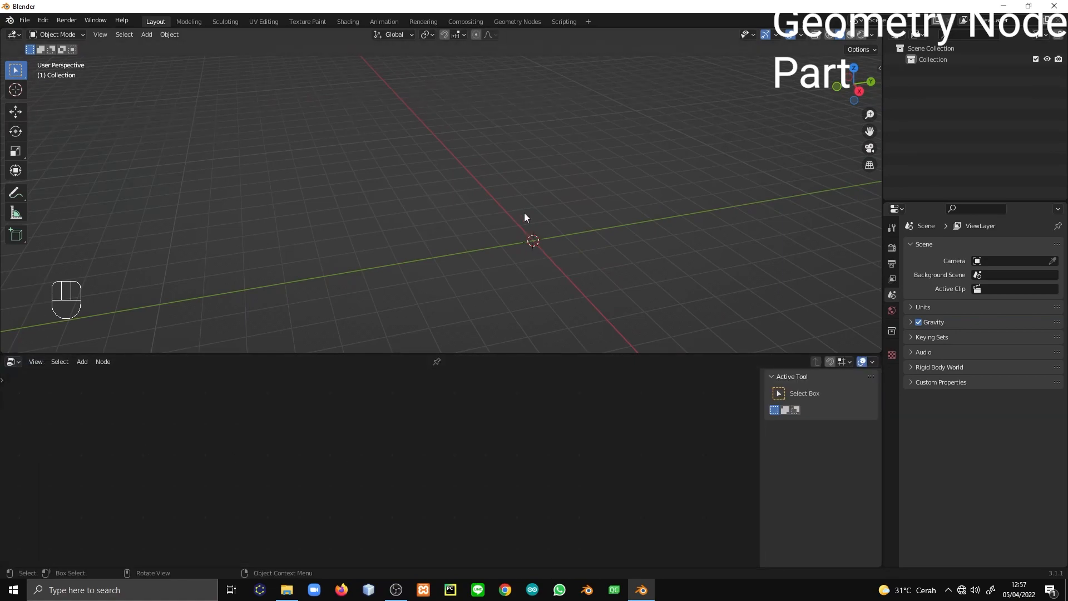
Add a plane to the scene and create a new geometry node tree for it
key("shift+a")
left_click(561, 200)
middle_click_drag(552, 205, 476, 257)
scroll(476, 257, "up", 3)
left_click(422, 362)
middle_click_drag(312, 450, 161, 383)
scroll(456, 505, "up", 12)
scroll(184, 389, "up", 4)
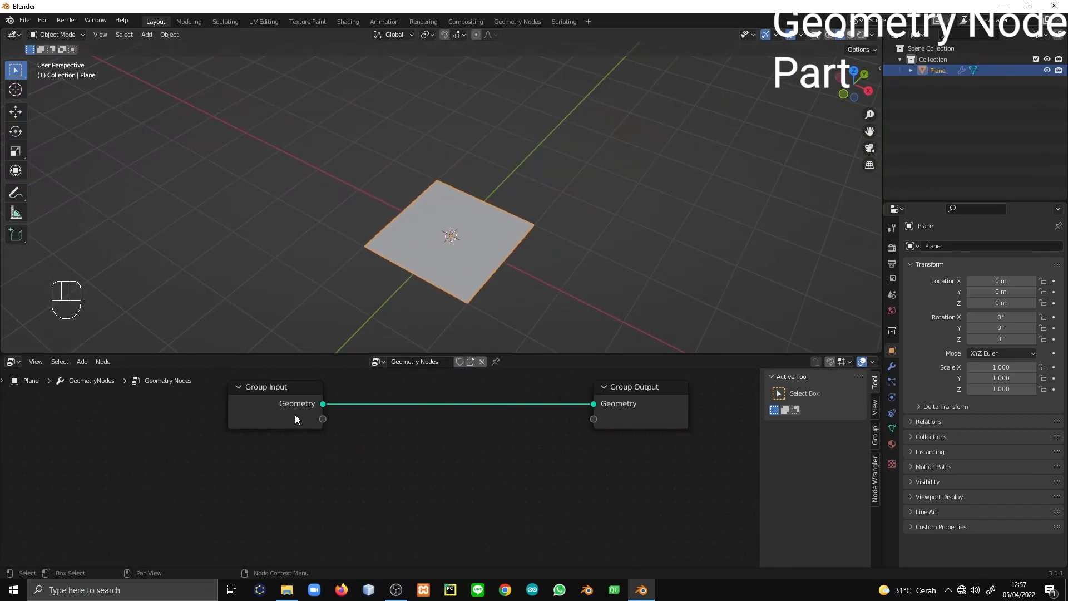
Delete the Group Input node, add a Curve Line node and connect its curve to the Group Output geometry
key("x")
middle_click_drag(382, 431, 487, 448)
key("shift+a")
left_click(463, 342)
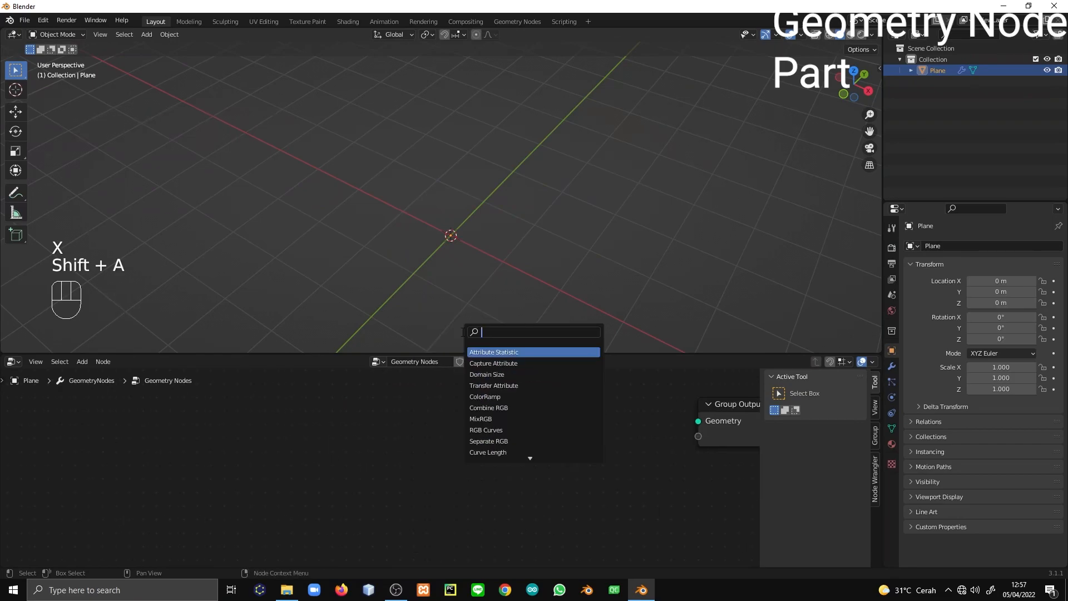
type("cur")
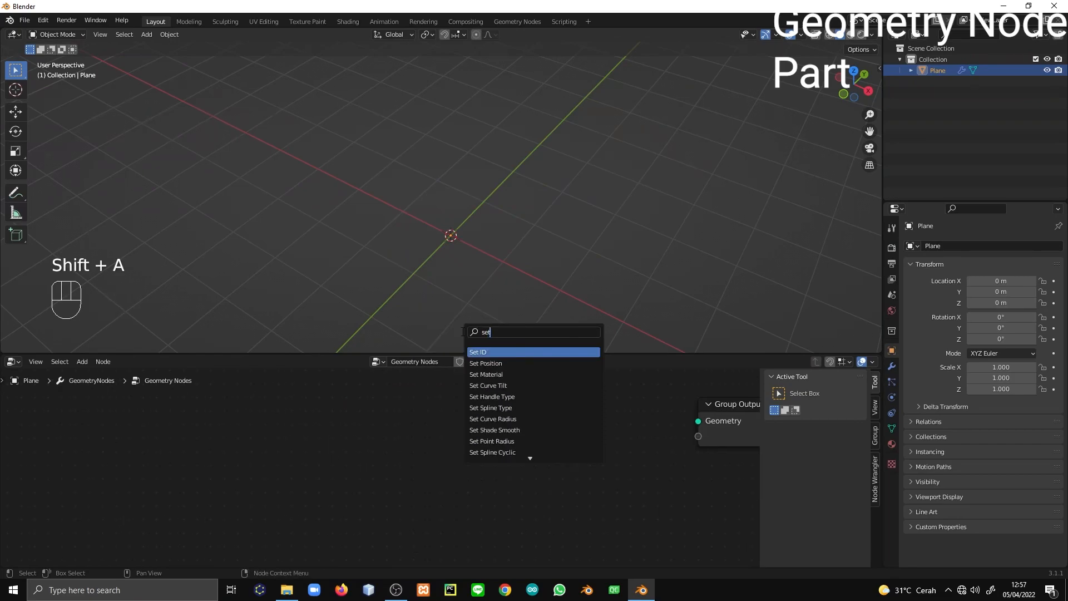
type("ve line")
key("Return")
left_click(350, 399)
left_click_drag(444, 419, 698, 420)
Split a narrow area off the 3D viewport and turn it into a Spreadsheet
key("KP_1")
scroll(525, 306, "up", 5)
middle_click_drag(467, 281, 502, 179, "shift")
left_click_drag(328, 157, 558, 354)
middle_click_drag(415, 346, 420, 333, "shift")
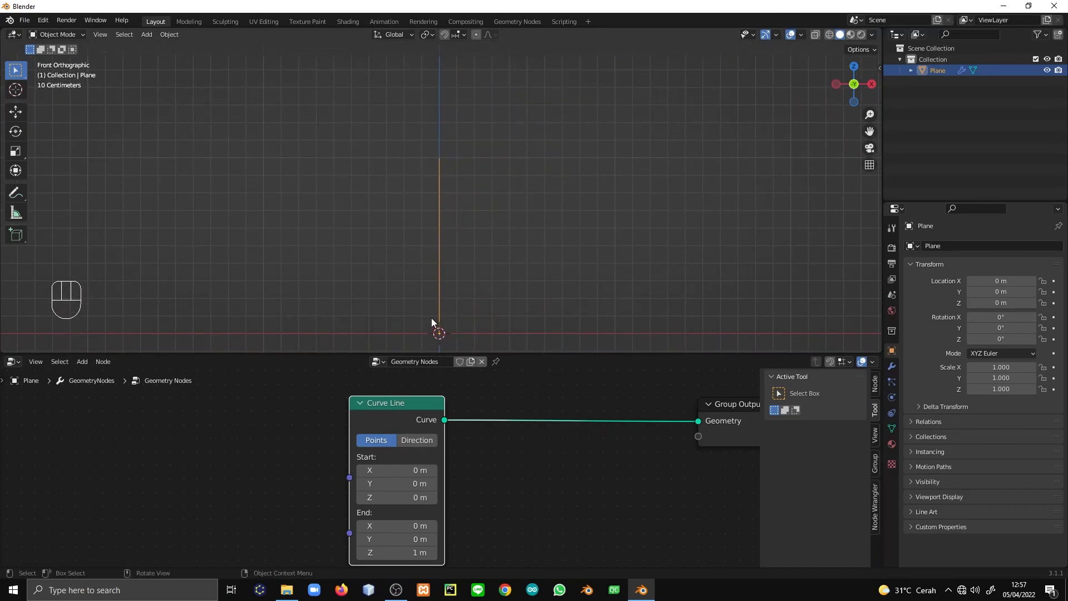
left_click_drag(4, 39, 218, 56)
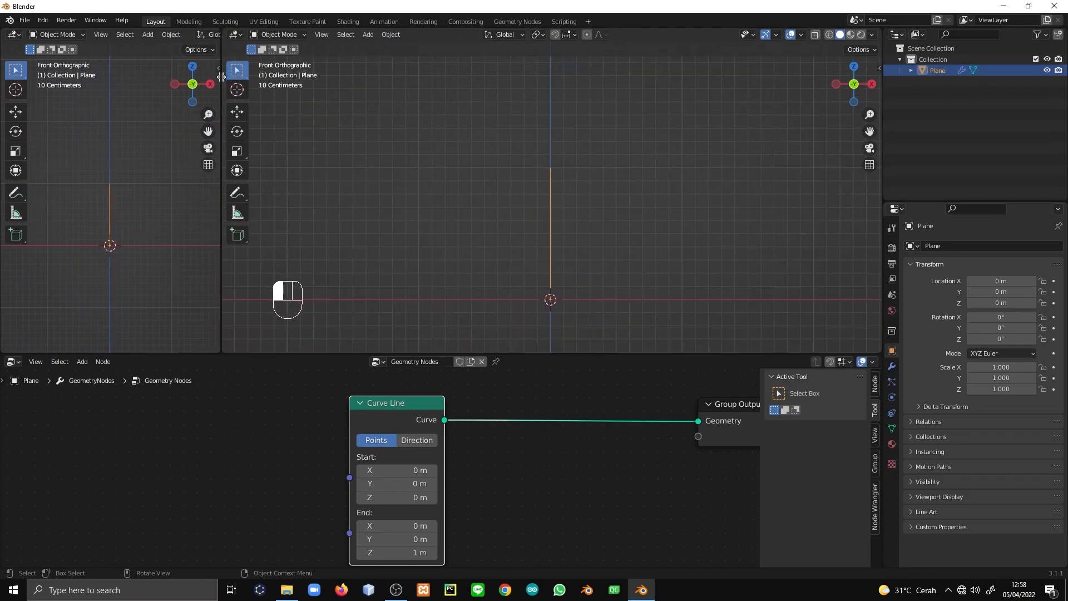
left_click(13, 35)
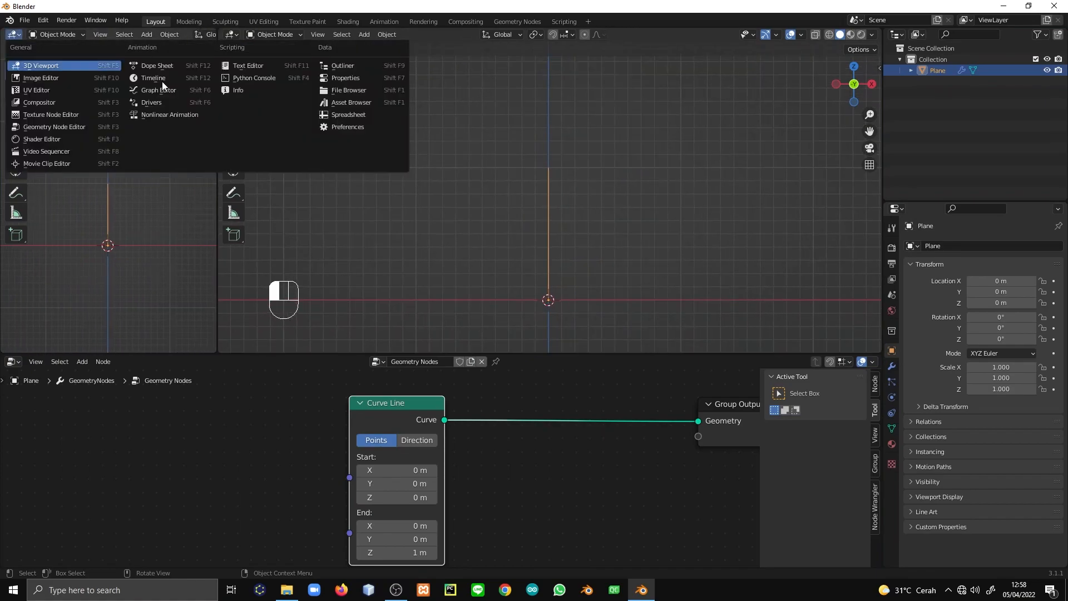
left_click(356, 114)
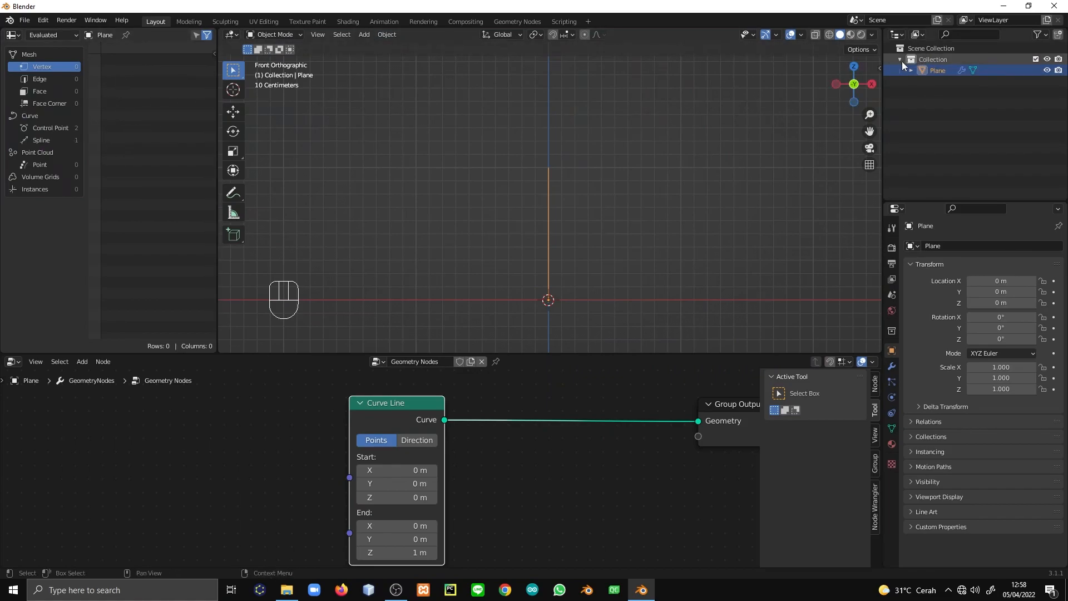
Insert a Curve to Mesh node between the Curve Line and Group Output nodes
middle_click_drag(598, 534, 483, 519)
left_click_drag(655, 402, 739, 436)
key("shift+a")
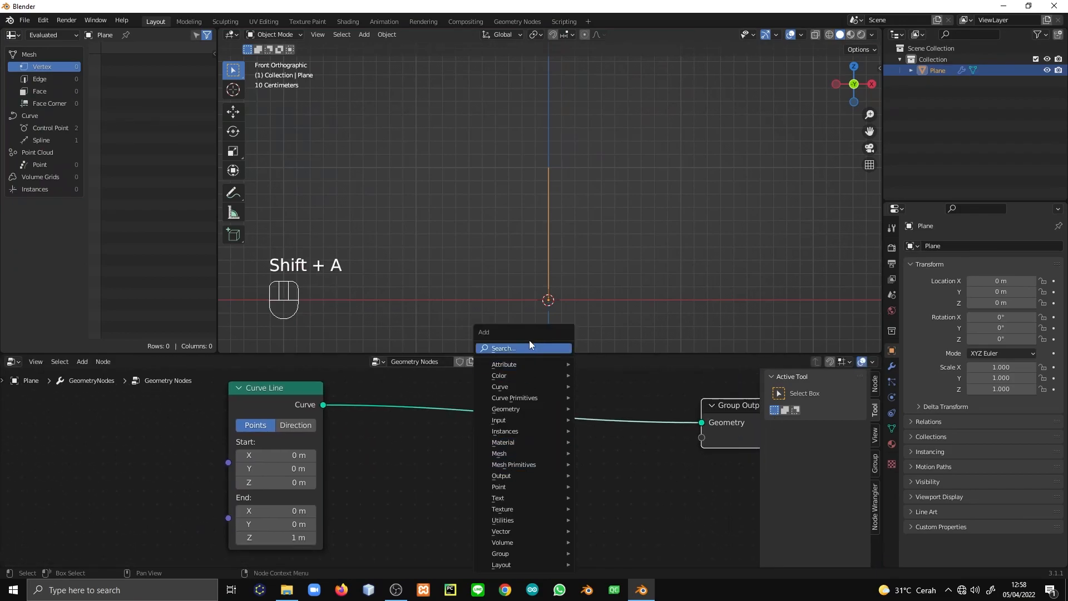
left_click(529, 348)
type("cuve")
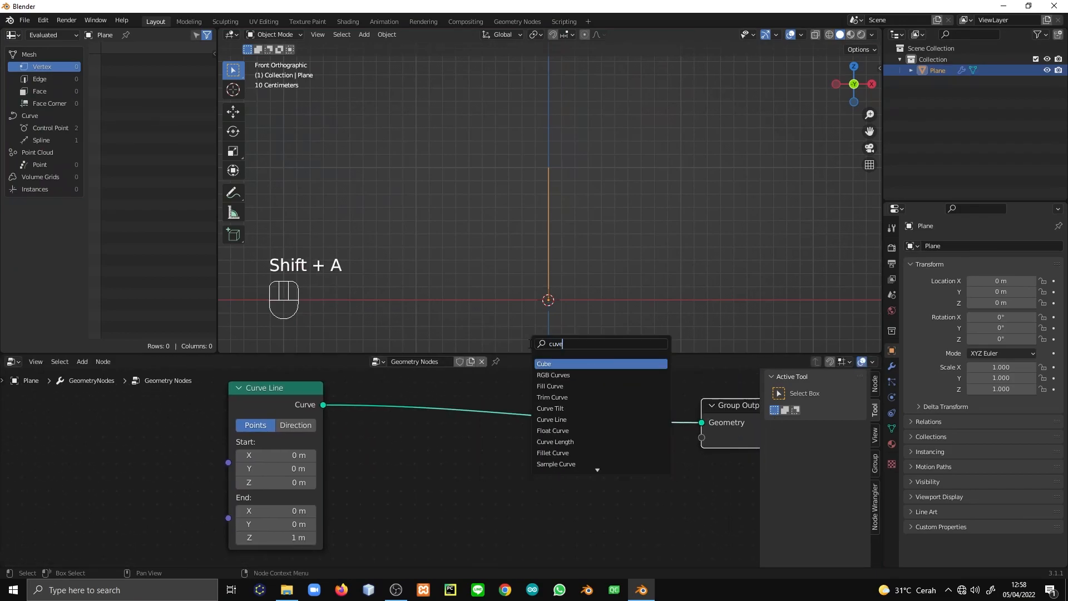
type(" to mesh")
key("Return")
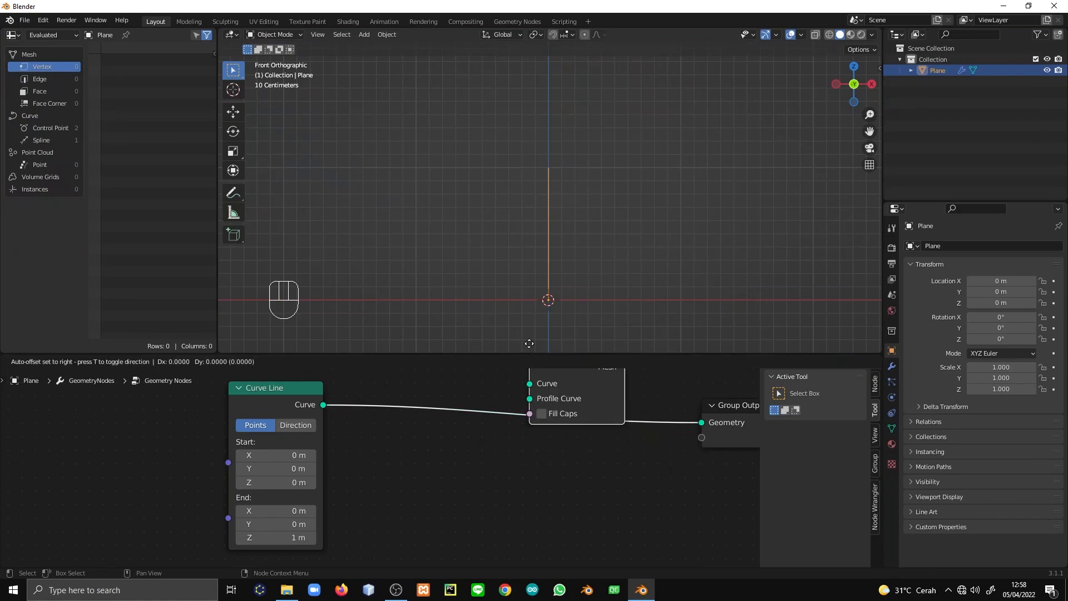
left_click(492, 347)
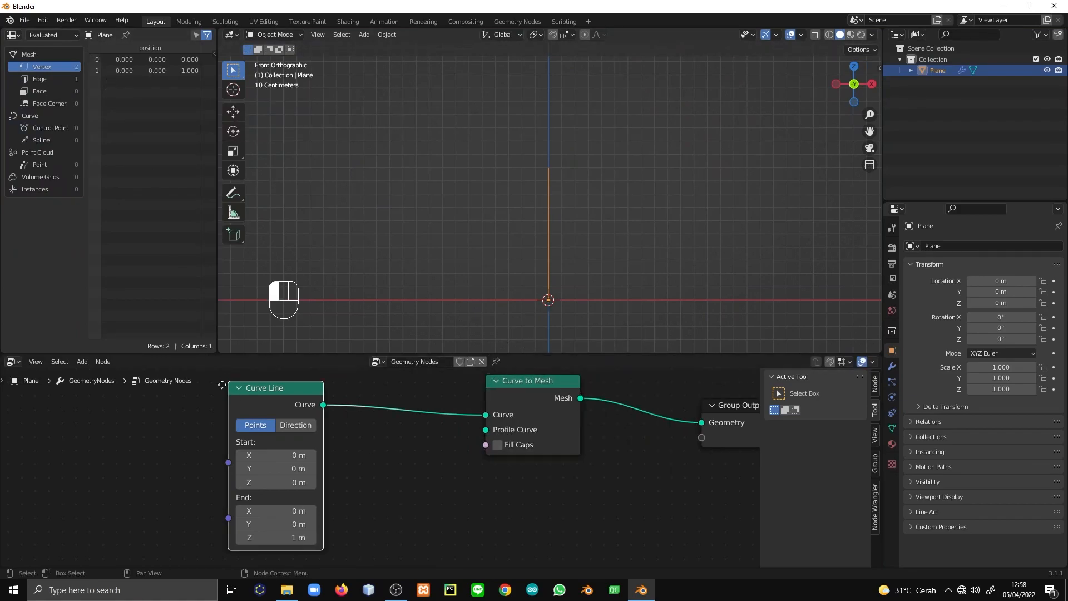
Add a Star node as the profile curve of the Curve to Mesh node and enable Fill Caps
left_click_drag(232, 394, 214, 385)
middle_click_drag(517, 334, 536, 342)
left_click_drag(277, 489, 164, 489)
middle_click_drag(480, 467, 568, 432)
left_click_drag(581, 396, 517, 466)
type("star")
key("Return")
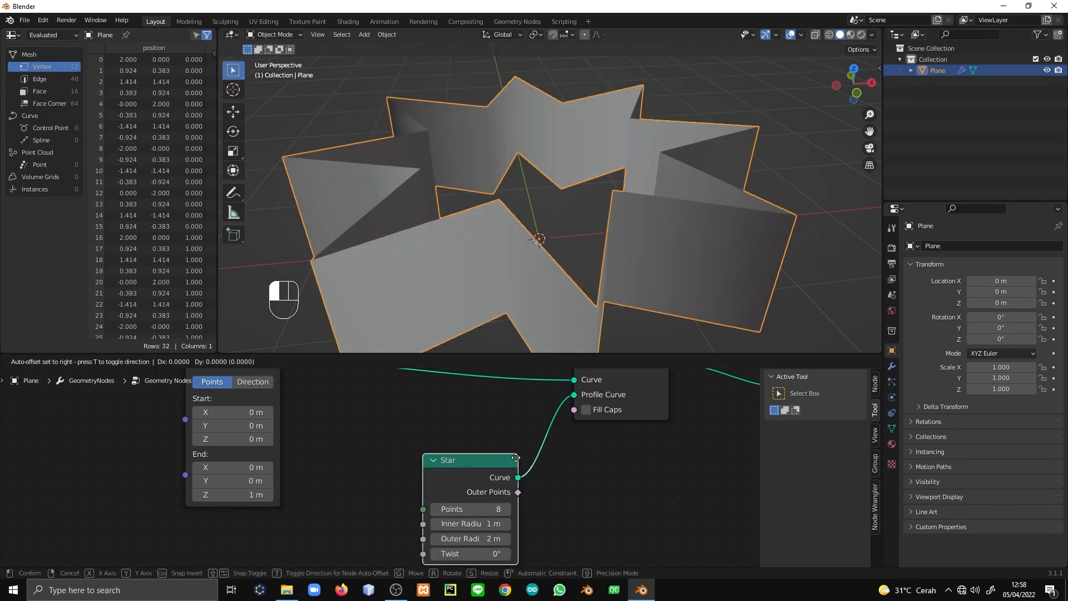
left_click(482, 447)
left_click(586, 410)
Set the Star node to 6 points with an inner radius of 1.2 m and an outer radius of 1.9 m
middle_click_drag(496, 285, 423, 467)
left_click(401, 499)
left_click(401, 499)
middle_click_drag(517, 301, 501, 267)
mouse_move(439, 514)
left_mouse_down()
mouse_move(472, 514)
mouse_move(414, 529)
mouse_move(448, 529)
left_mouse_up()
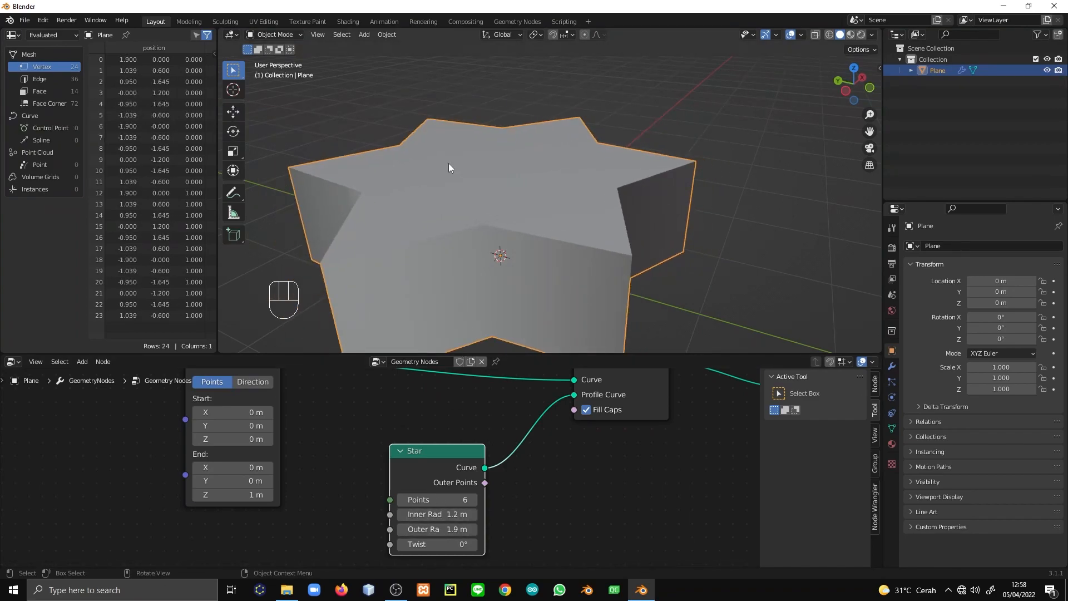
Annotate the star mesh's lower and upper corners in front view and show the object's transform and dimension values
key("KP_1")
left_click(233, 192)
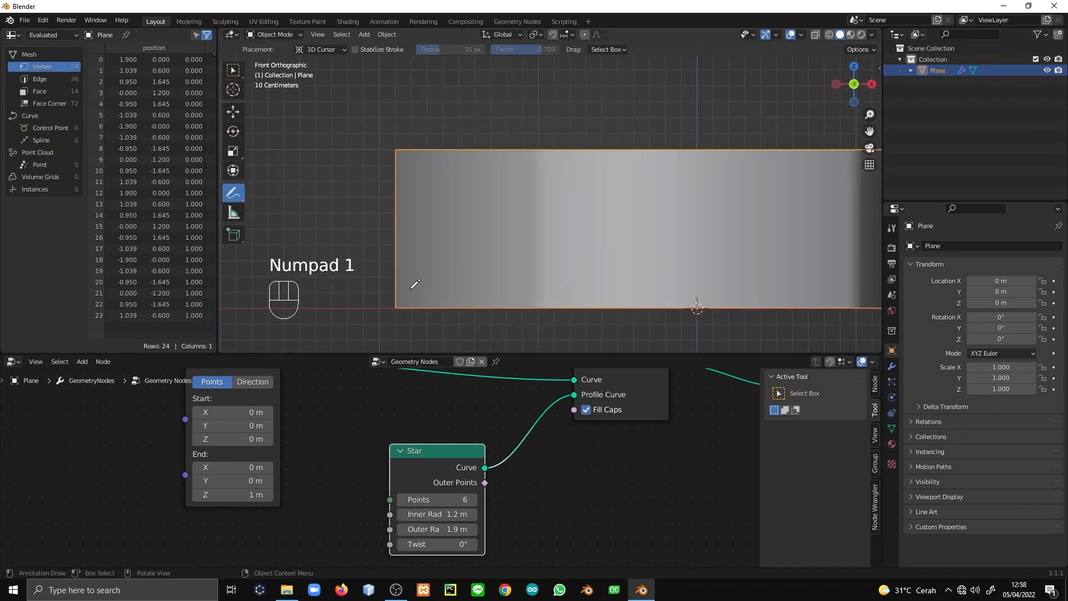
mouse_move(396, 306)
left_mouse_down()
mouse_move(345, 267)
mouse_move(363, 250)
mouse_move(524, 252)
left_mouse_up()
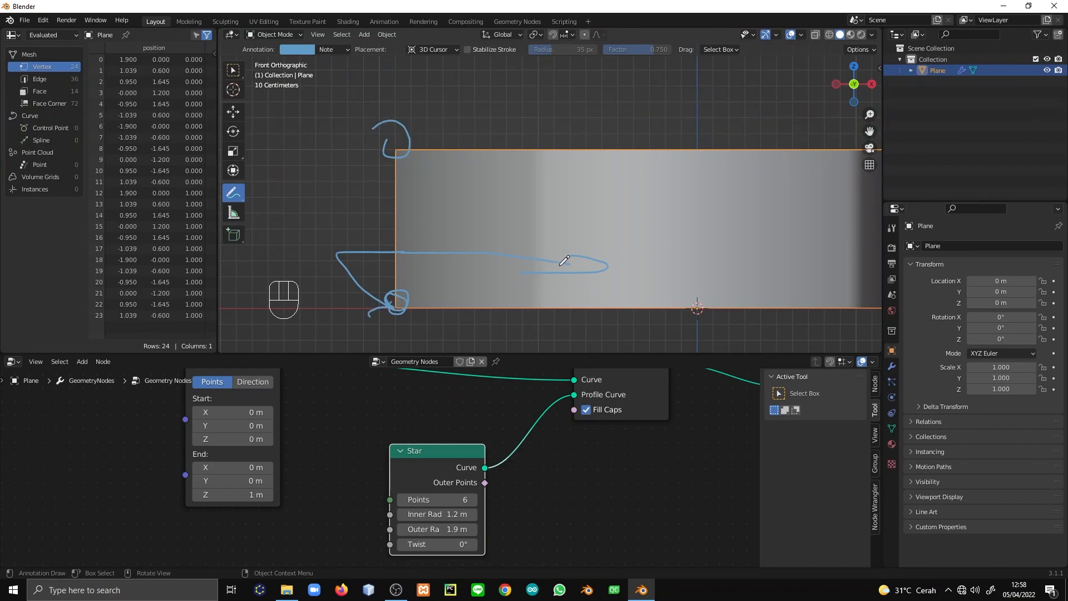
key("n")
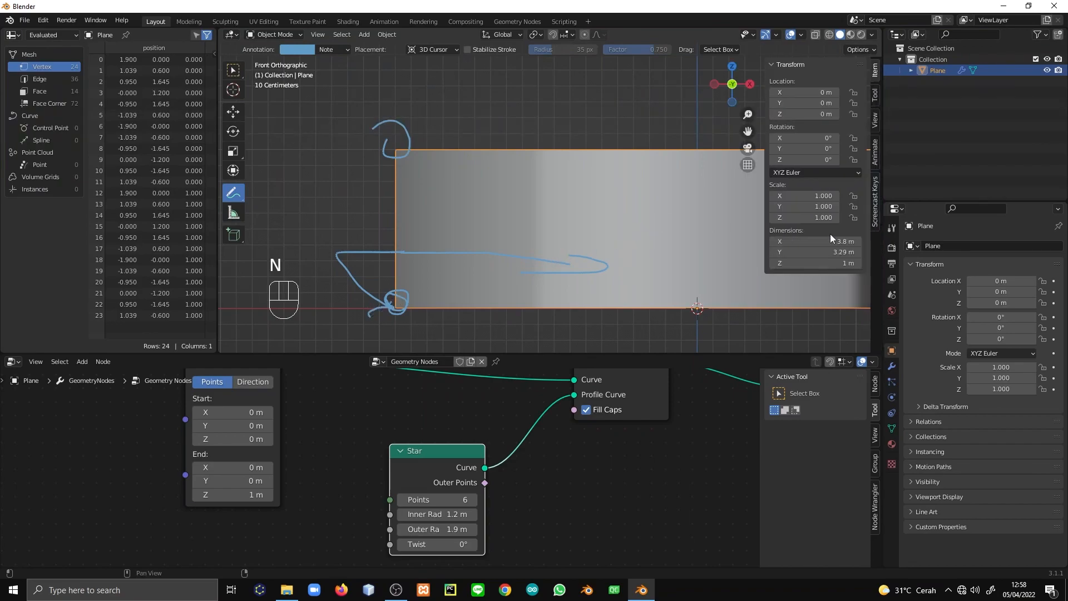
Open the viewport's annotation settings and delete the annotation layer holding the corner sketches
left_click(875, 95)
left_click(874, 119)
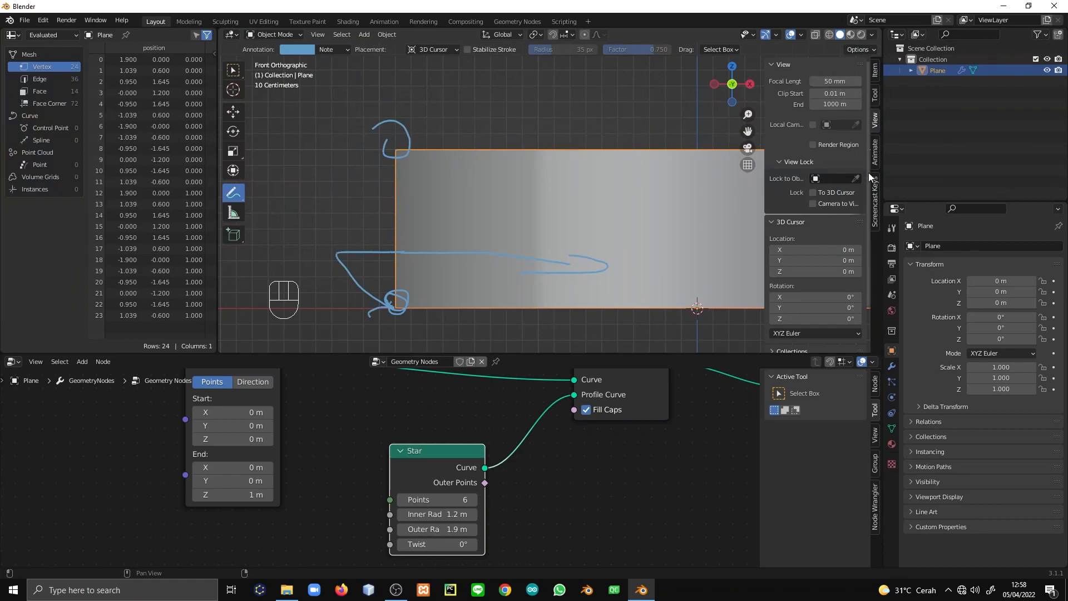
scroll(812, 299, "down", 3)
left_click(791, 300)
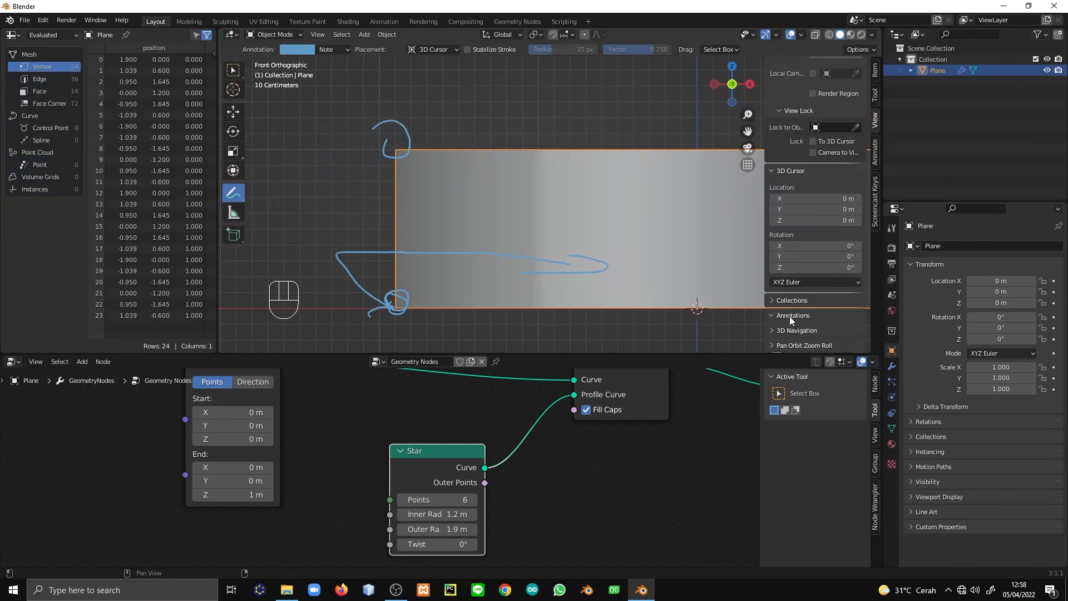
scroll(860, 337, "down", 5)
left_click(856, 245)
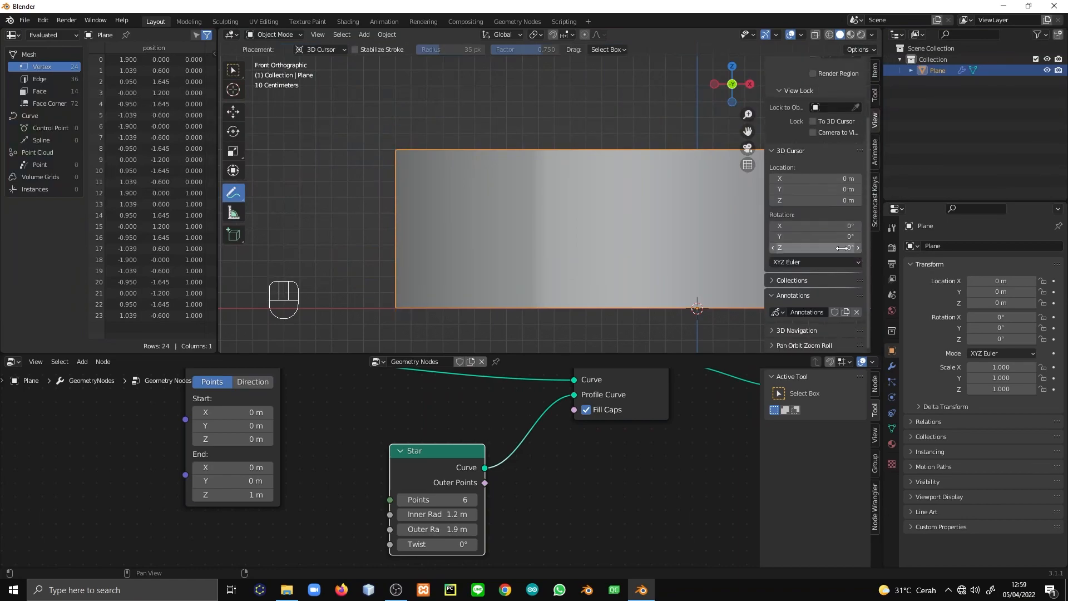
Insert a Resample Curve node with a count of 10 between the Curve Line and Curve to Mesh nodes
middle_click_drag(367, 448, 475, 471)
scroll(477, 445, "down", 4)
left_click_drag(394, 413, 324, 406)
left_click_drag(549, 489, 615, 503)
key("shift+a")
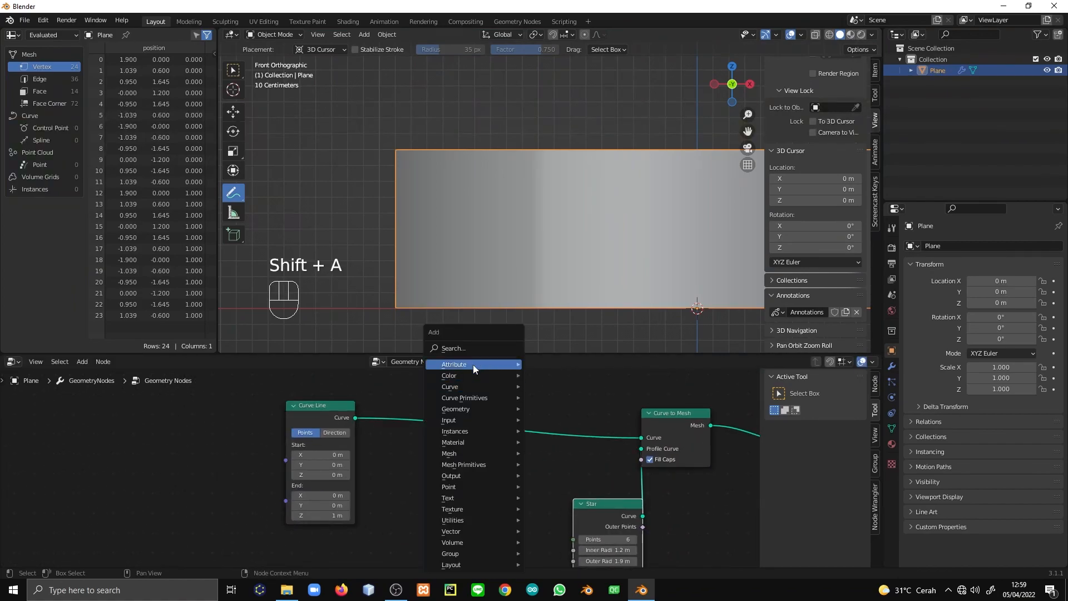
left_click(463, 351)
type("resa")
left_click(490, 370)
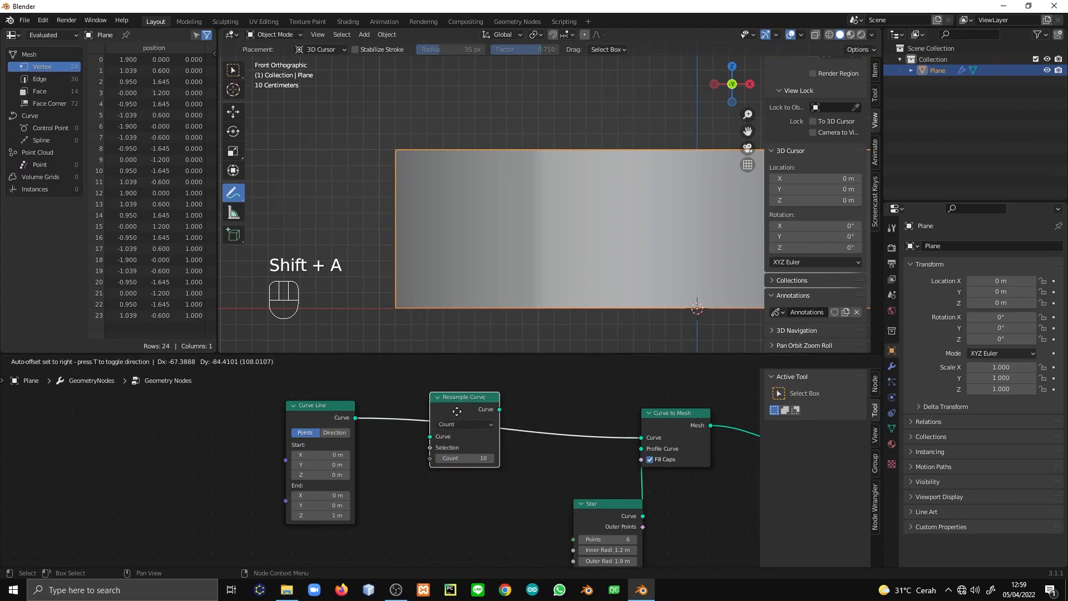
left_click(434, 448)
scroll(137, 211, "down", 4)
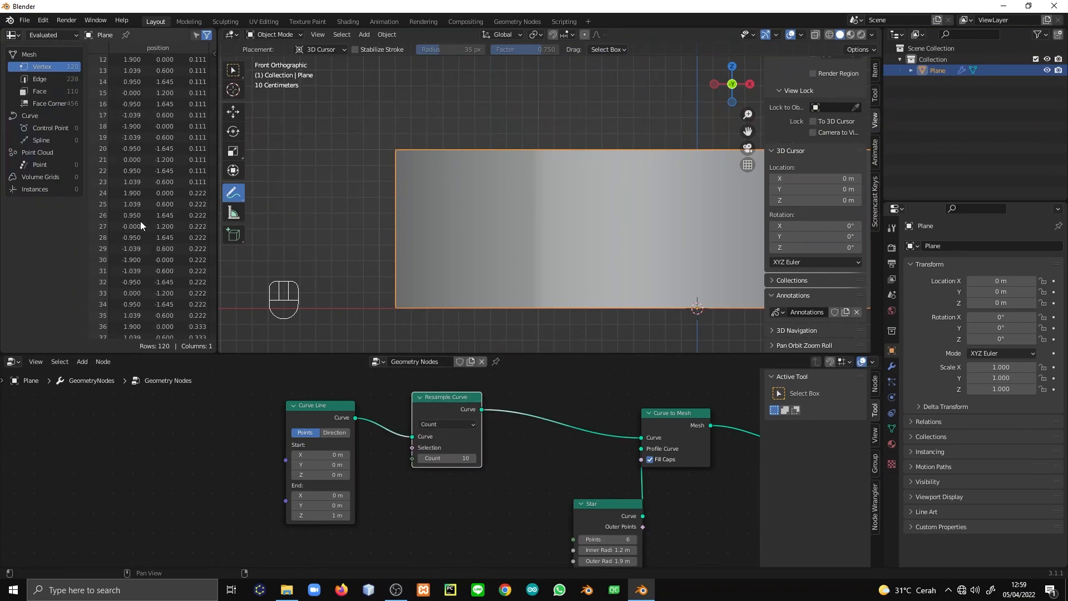
scroll(147, 271, "up", 8)
Make room in the node tree and insert a Set Curve Radius node between Resample Curve and Curve to Mesh
left_click_drag(312, 405, 228, 391)
left_click_drag(447, 426, 349, 422)
key("shift+a")
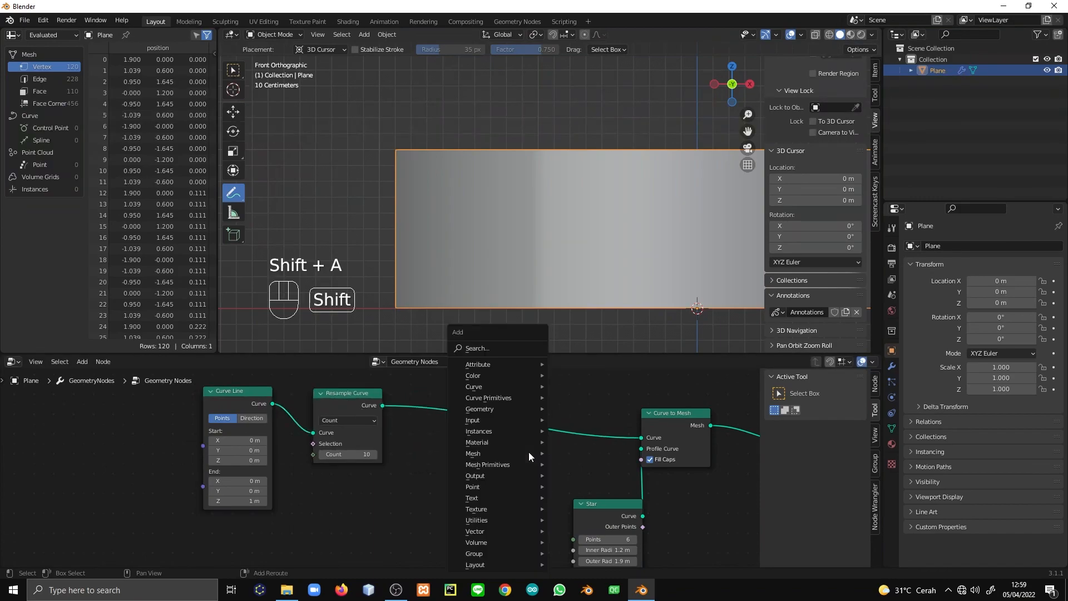
left_click(485, 348)
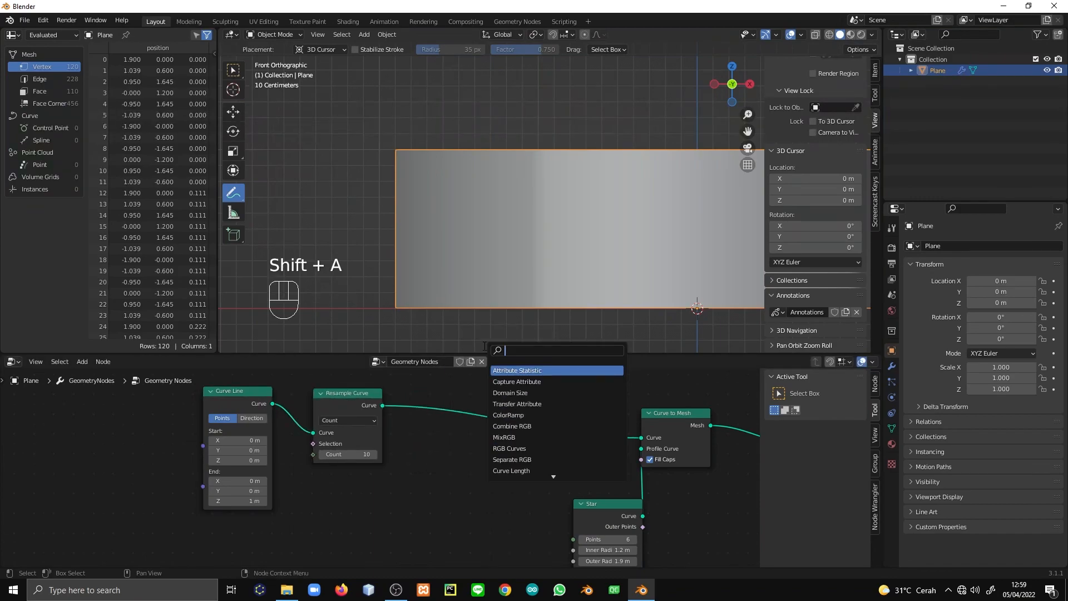
type("curve")
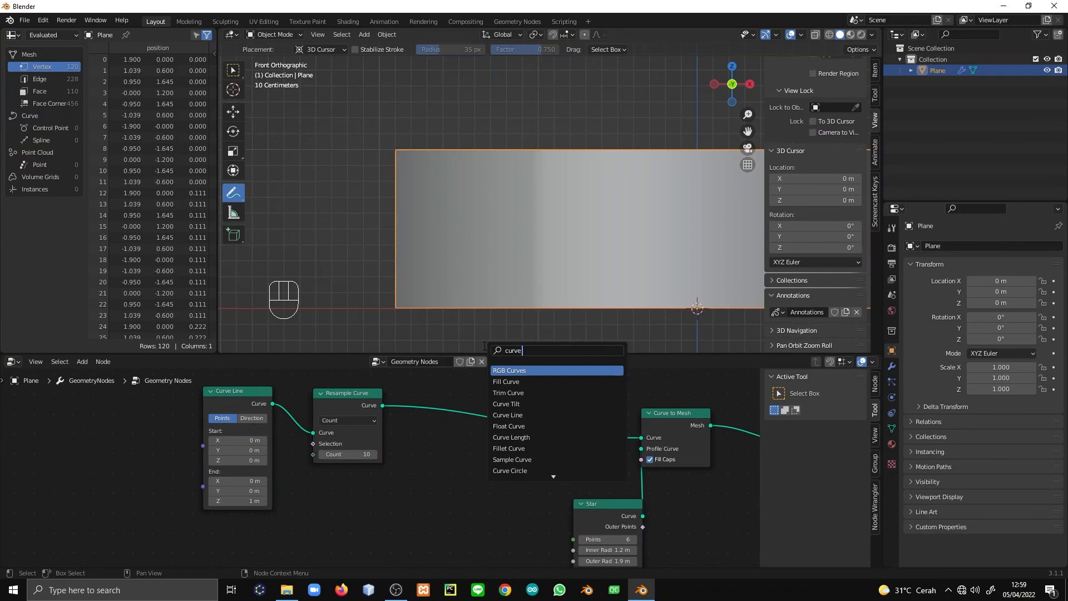
type(" rad")
key("Return")
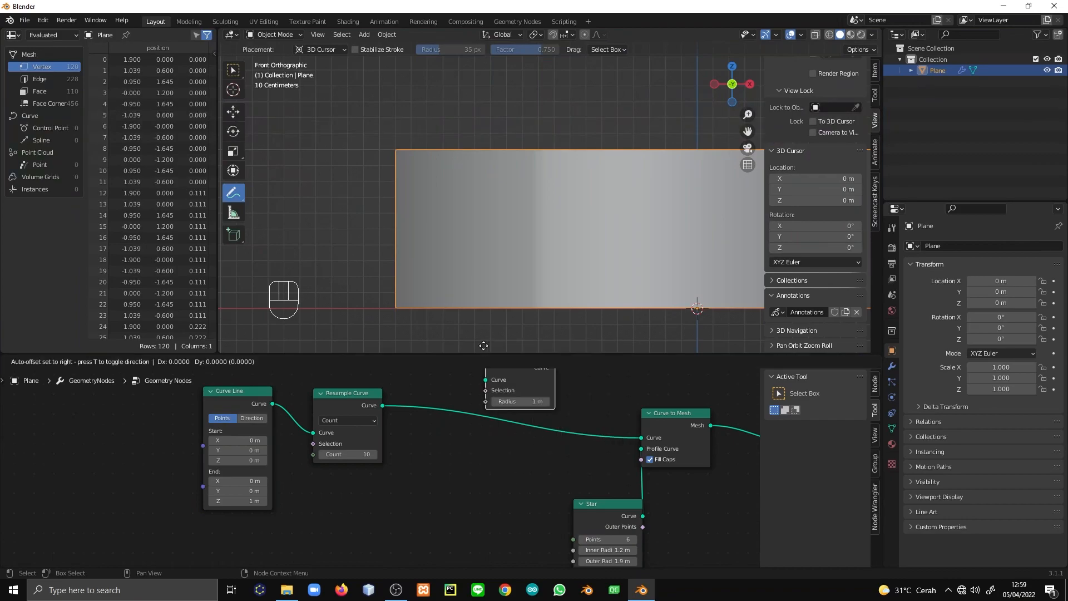
left_click(478, 394)
Add a ColorRamp node below Resample Curve, linking its Color output to the Radius input of Set Curve Radius
middle_click_drag(462, 474, 550, 447)
left_click_drag(569, 423, 495, 495)
type("r")
key("ctrl+BackSpace")
type("colorramp")
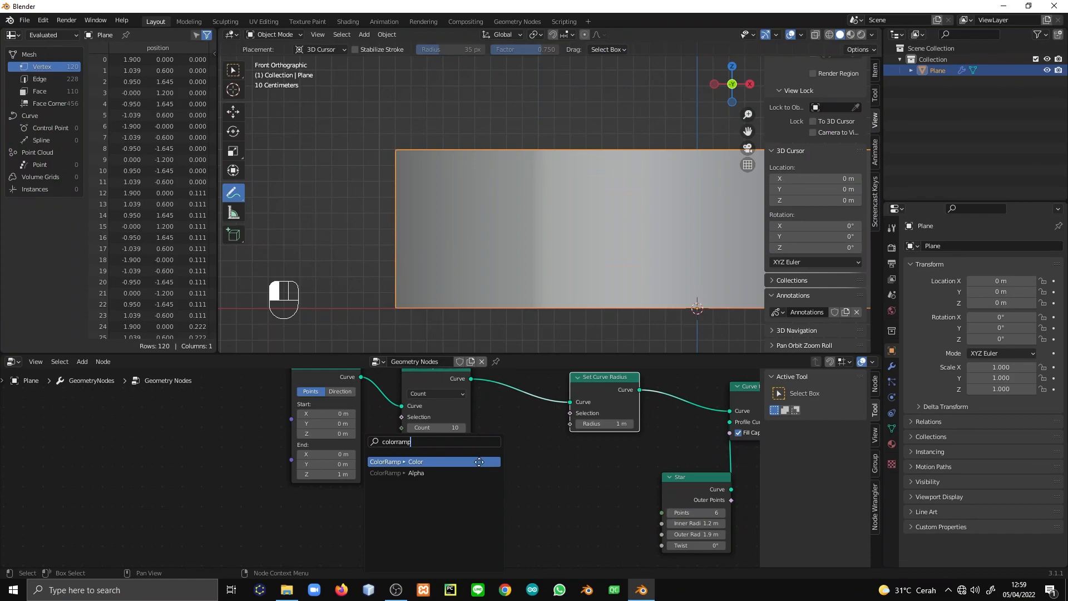
left_click(480, 462)
middle_click_drag(585, 333, 537, 282)
left_click_drag(458, 500, 467, 477)
middle_click_drag(596, 504, 593, 503)
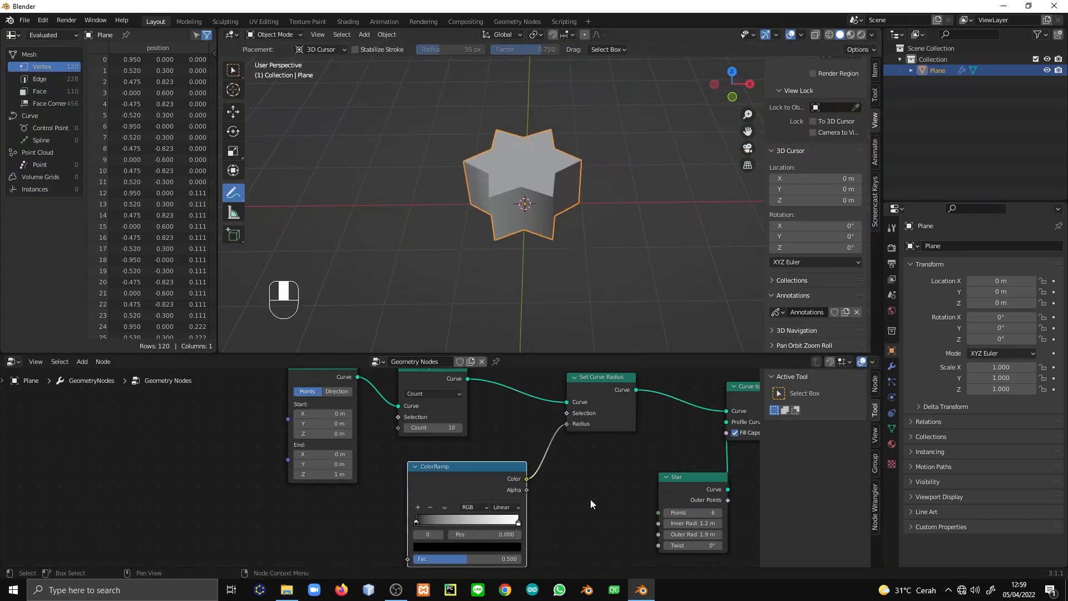
scroll(593, 503, "up", 2)
left_click_drag(352, 536, 324, 539)
middle_click_drag(561, 521, 467, 470)
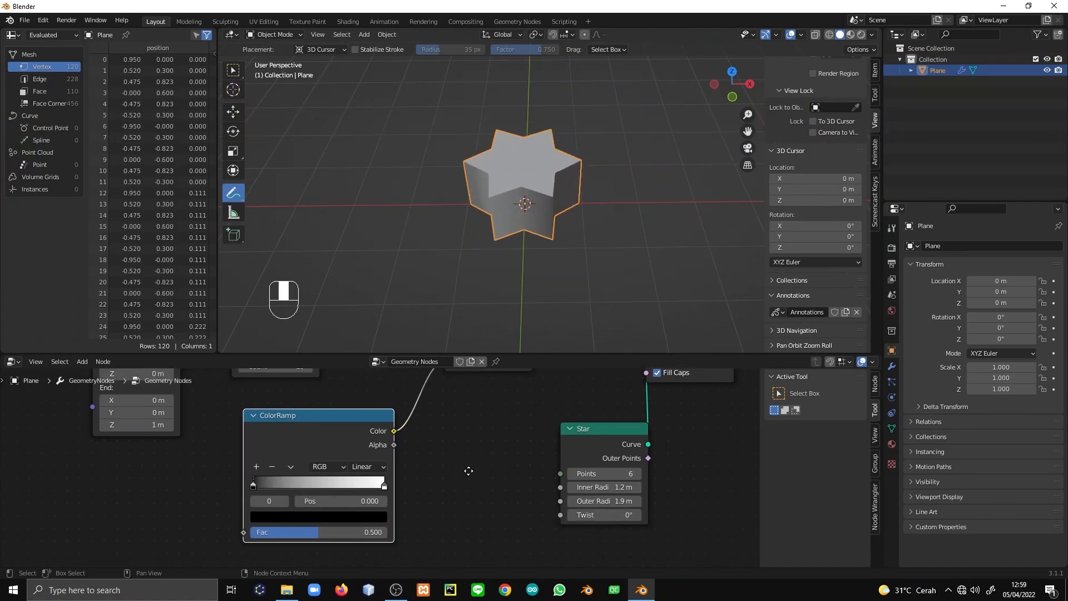
Annotate the star mesh's side in front view with three short horizontal strokes at different heights
left_click_drag(603, 487, 785, 500, "shift")
key("ctrl+z")
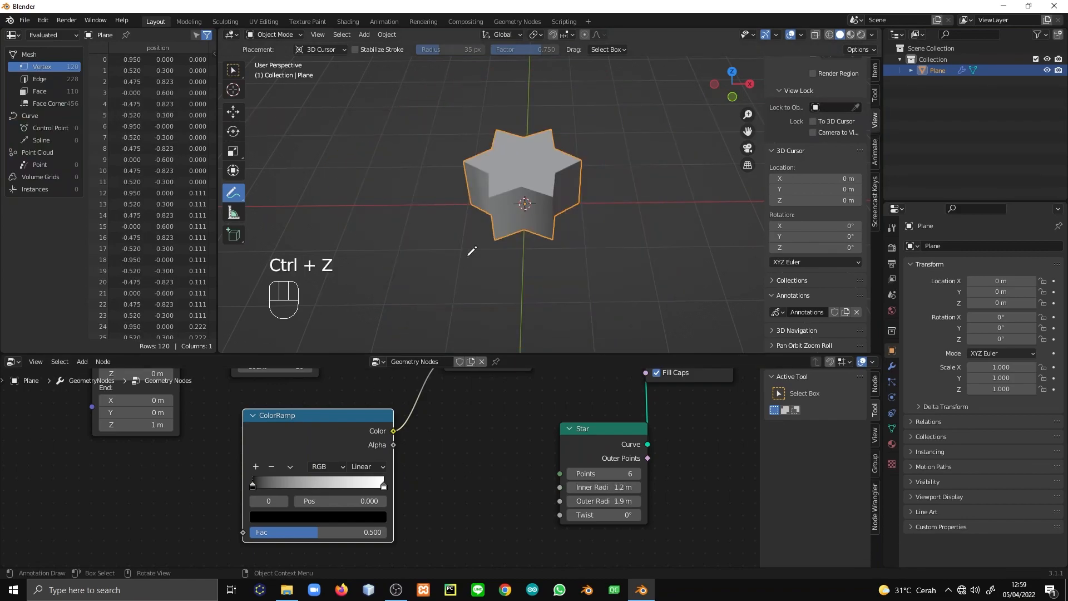
key("KP_1")
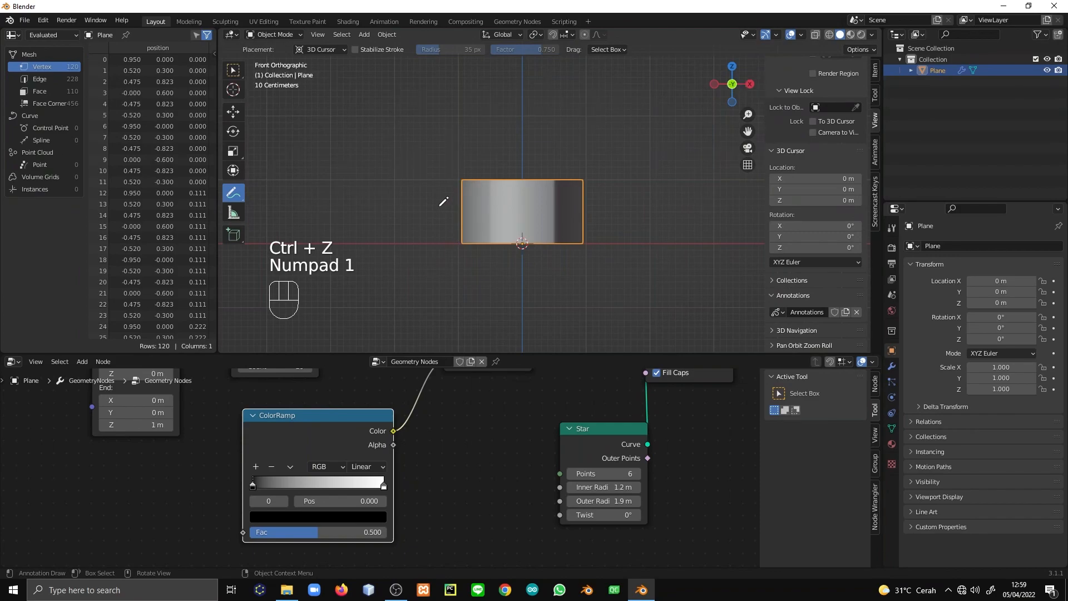
left_click_drag(439, 207, 498, 204)
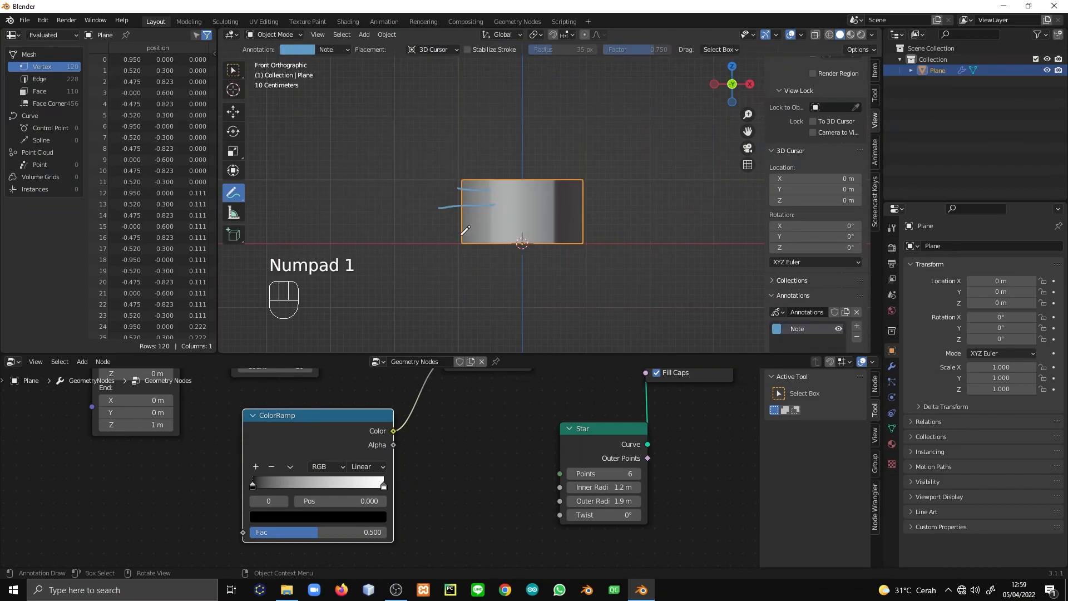
left_click_drag(449, 229, 494, 224)
Add a Spline Parameter node and link its Factor output to the ColorRamp's Fac input
mouse_move(283, 423)
middle_mouse_down()
mouse_move(669, 378)
mouse_move(410, 473)
middle_mouse_up()
left_click_drag(475, 516, 426, 494)
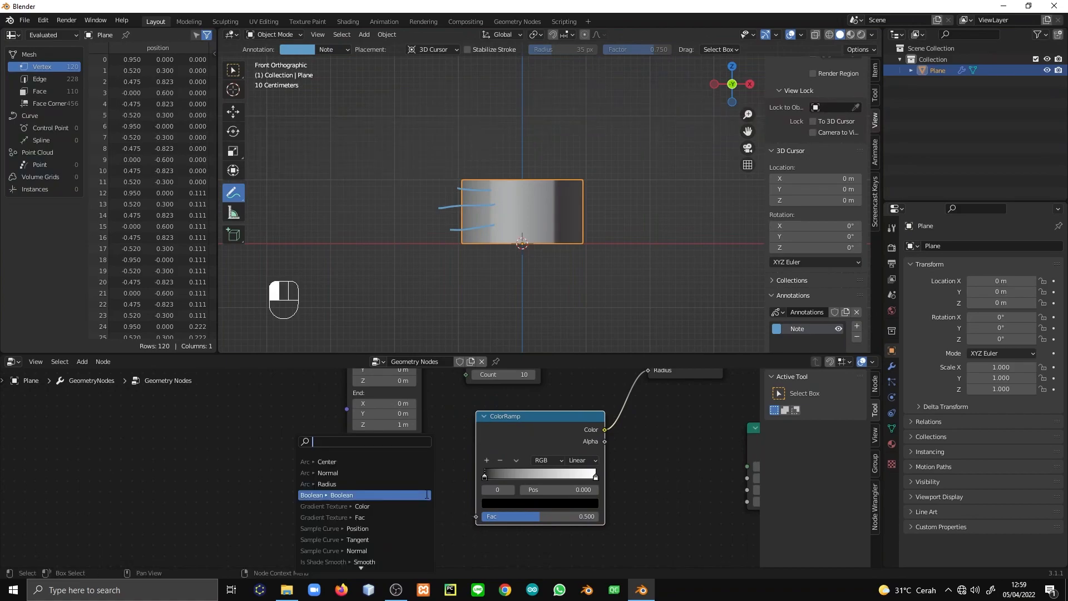
type("spline")
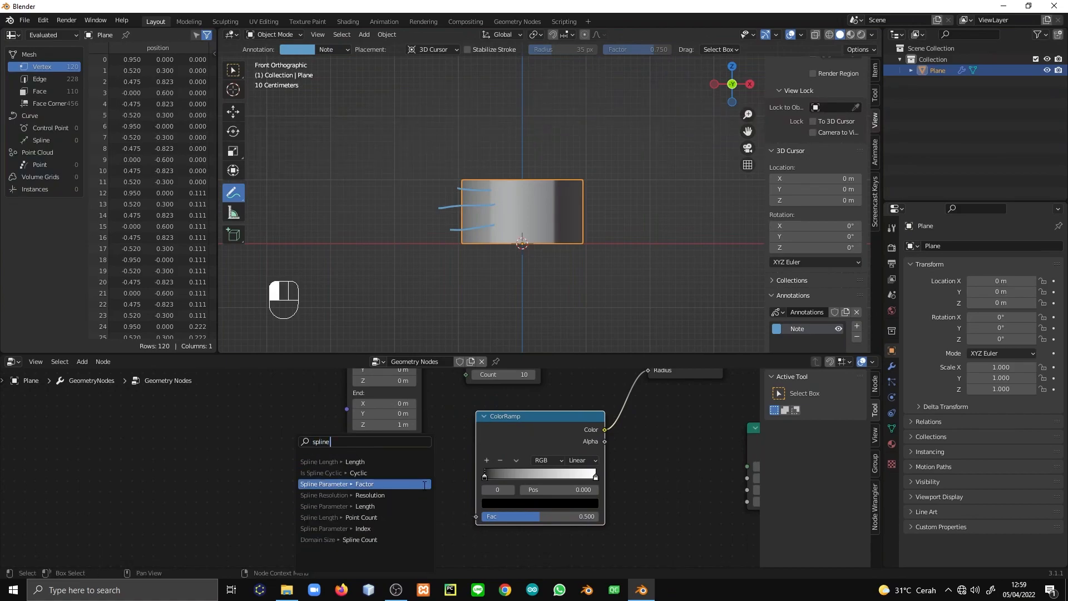
left_click(425, 484)
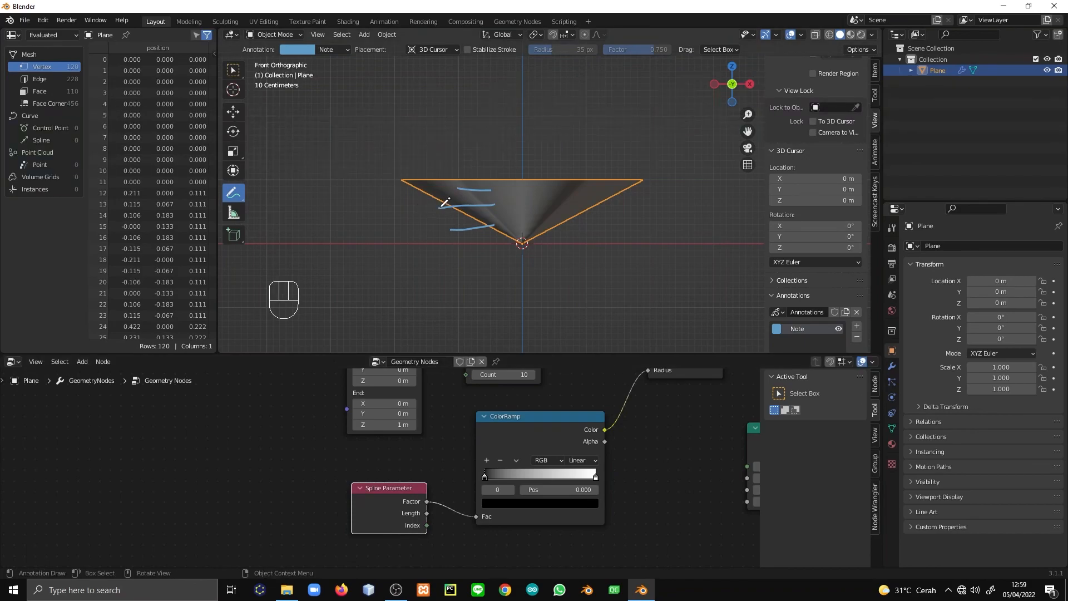
Arrange the ColorRamp as white at 0.473, grey near the end and black at 1.000, using B-Spline interpolation
key("KP_Decimal")
left_click_drag(485, 475, 600, 479)
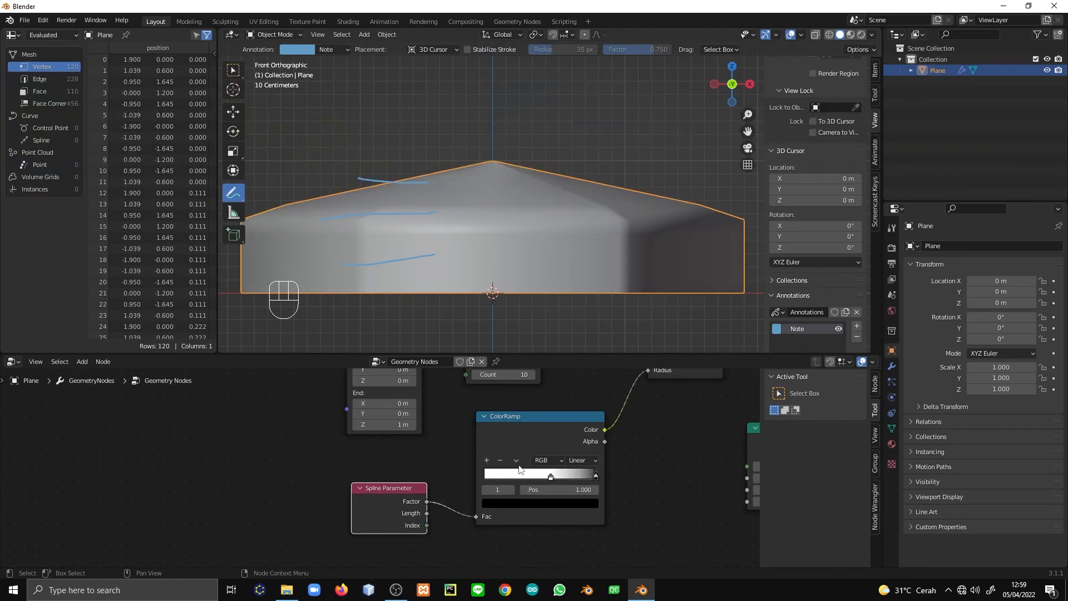
left_click(581, 459)
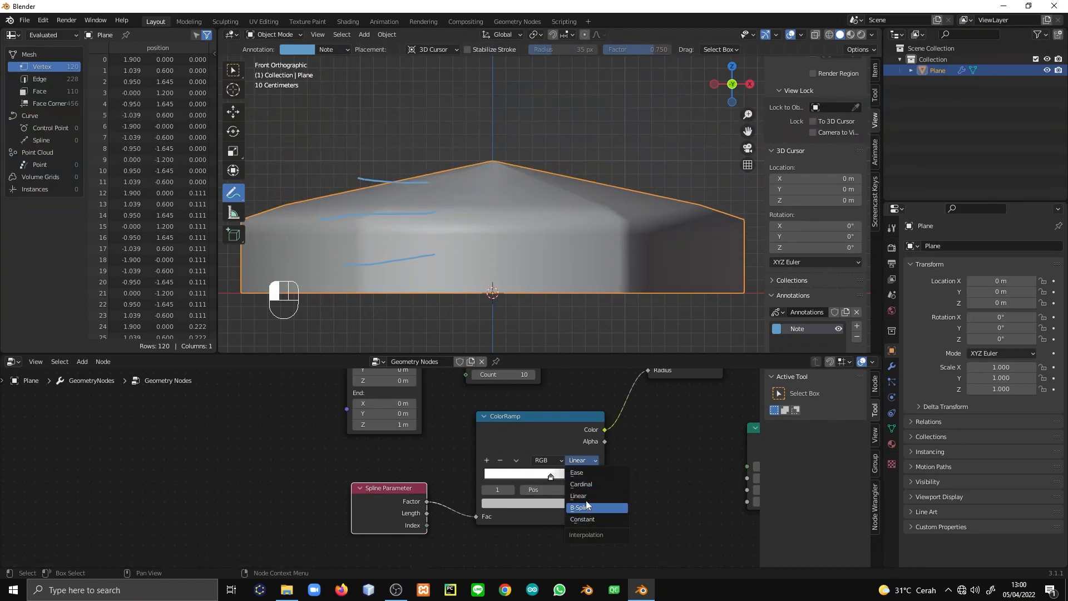
left_click(581, 507)
left_click_drag(576, 479, 537, 478)
Move the ColorRamp's grey stop to 0.980 and delete the annotation layer with the horizontal strokes
middle_click_drag(494, 115, 584, 156)
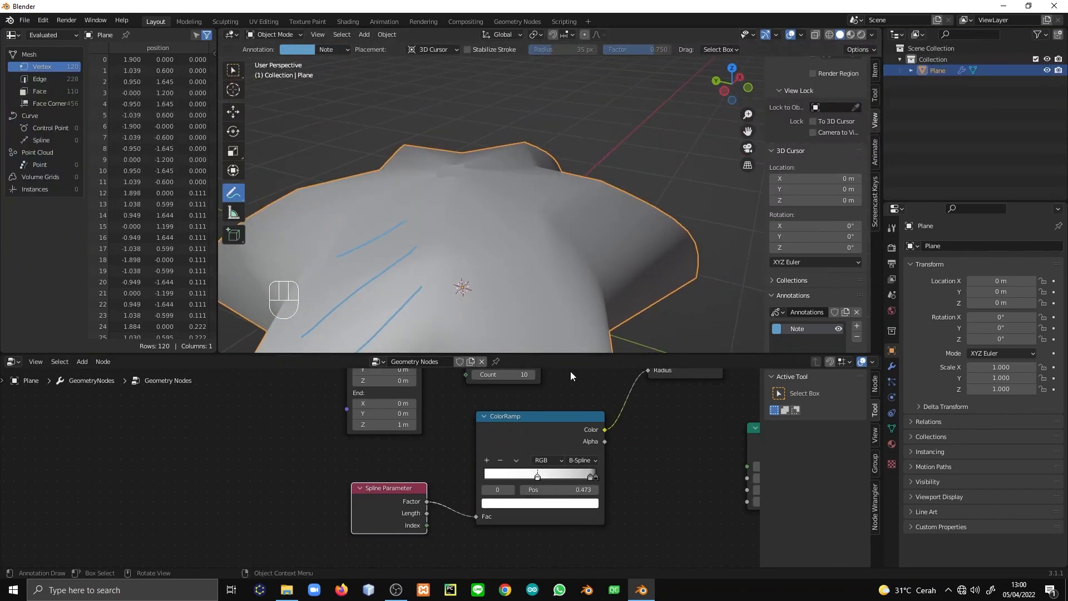
scroll(619, 483, "up", 4)
mouse_move(519, 458)
left_mouse_down()
mouse_move(529, 458)
mouse_move(516, 458)
left_mouse_up()
left_click_drag(532, 458, 527, 458)
scroll(417, 228, "down", 1)
middle_click_drag(421, 224, 328, 254)
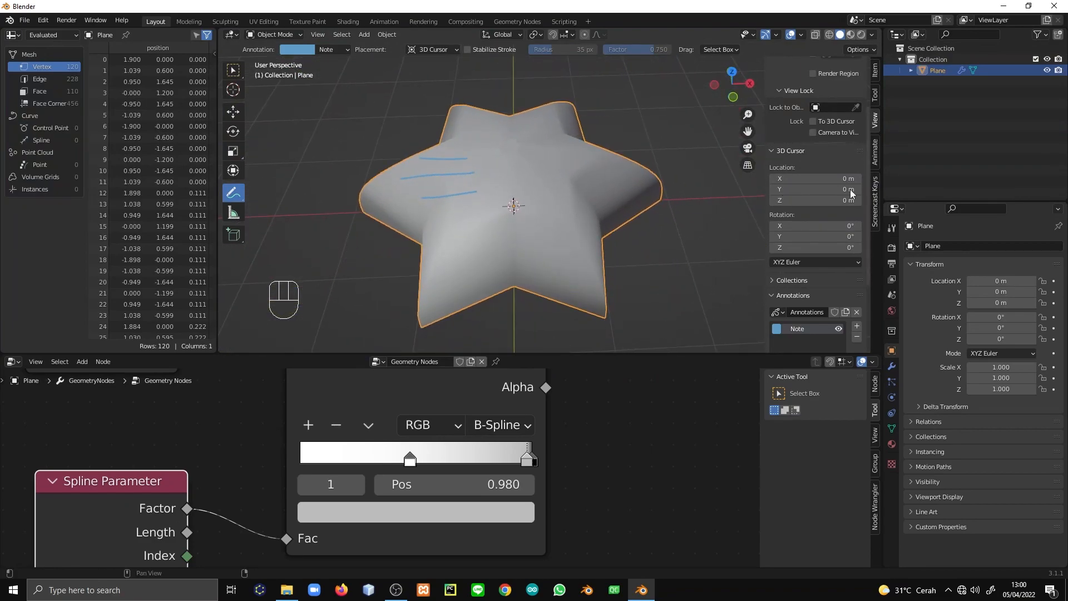
left_click(858, 338)
scroll(712, 331, "down", 1)
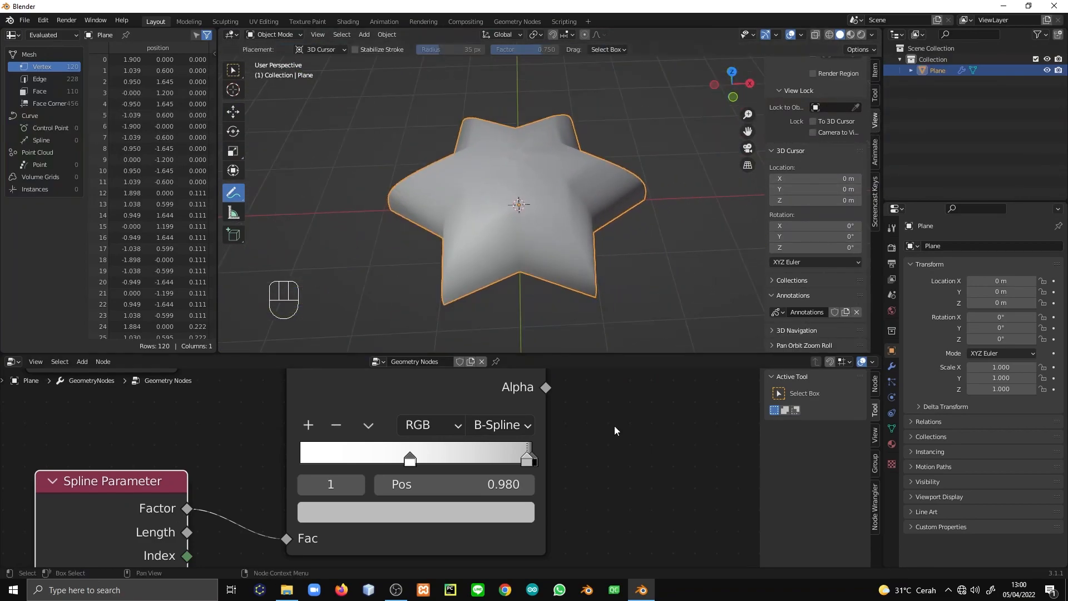
Shift the Group Output away and insert a Subdivision Surface node between it and the Curve to Mesh node
scroll(612, 432, "down", 3)
middle_click_drag(594, 436, 112, 527)
scroll(377, 491, "down", 7)
middle_click_drag(627, 421, 453, 481)
left_click_drag(453, 481, 666, 479)
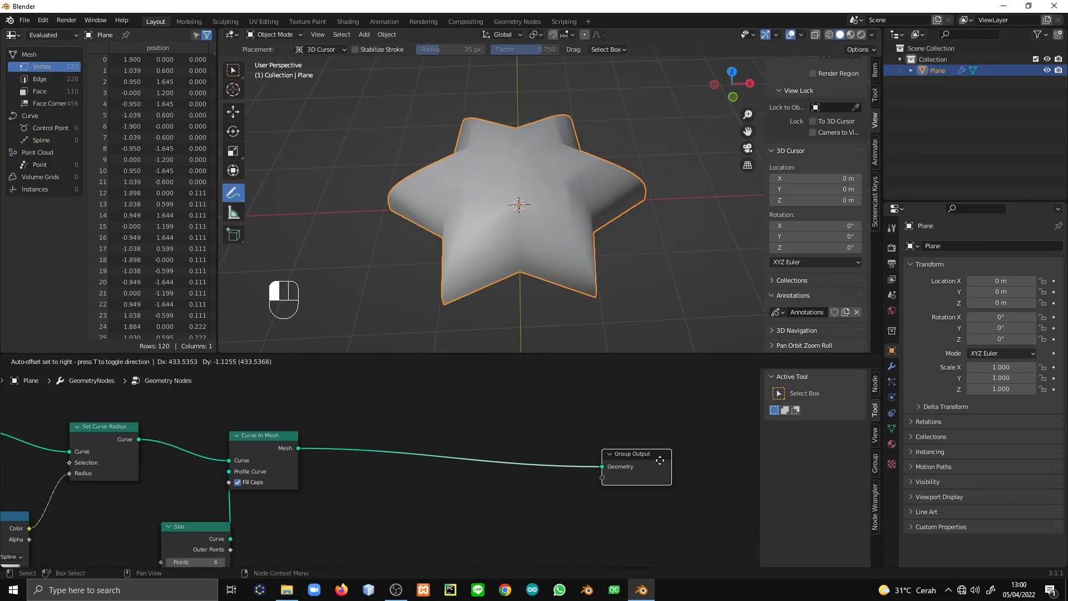
key("shift+a")
type("subdi")
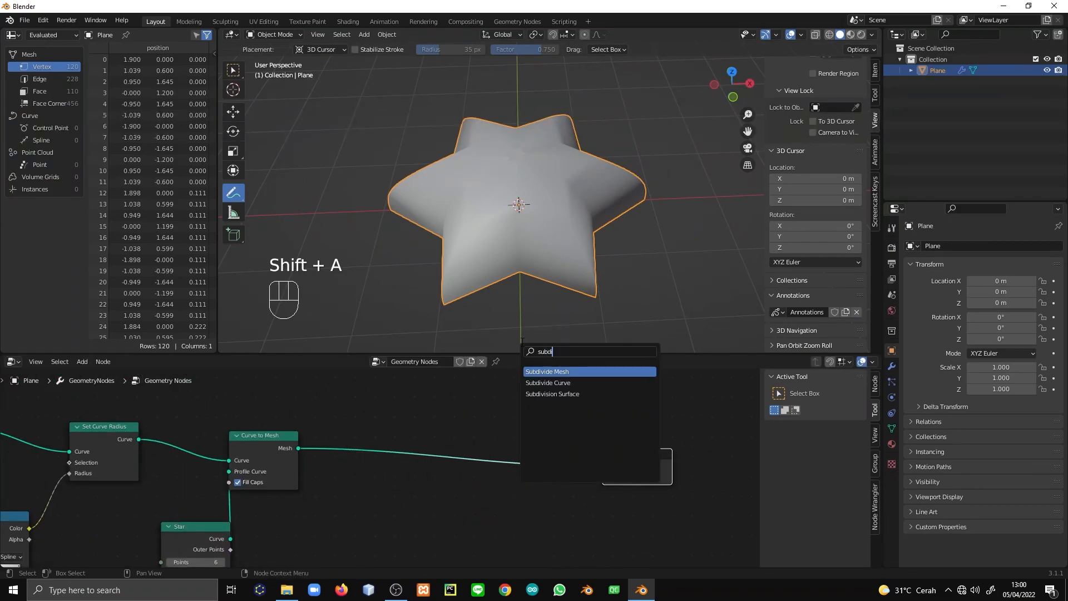
key("Down")
key("Down")
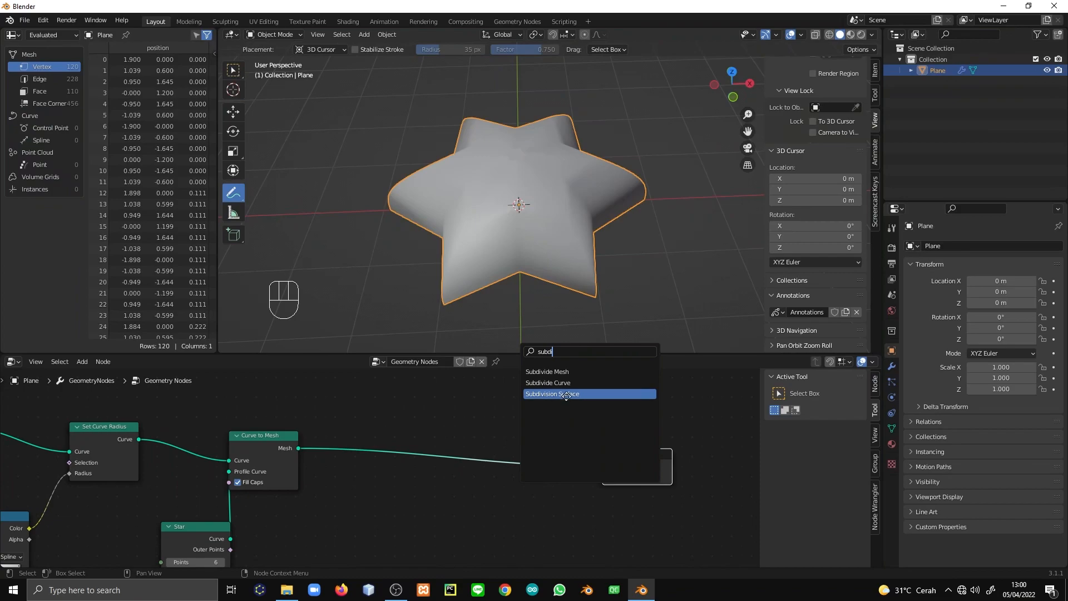
key("Return")
left_click(442, 462)
Raise the Subdivision Surface level to 3 and inspect the smoothed star mesh
middle_click_drag(551, 206, 476, 149)
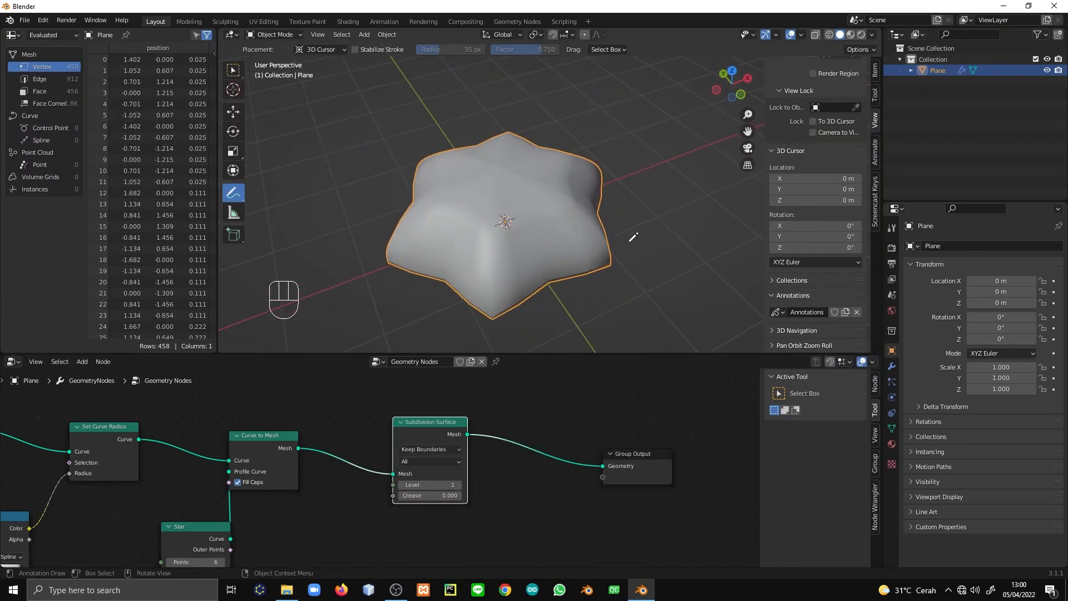
middle_click_drag(630, 235, 536, 276)
scroll(536, 276, "up", 1)
left_click(458, 484)
middle_click_drag(453, 272, 492, 381)
left_click(460, 485)
middle_click_drag(503, 245, 511, 280)
Try Ease and Constant interpolation on the ColorRamp, with the grey stop moved to 0.973
middle_click_drag(281, 487, 689, 358)
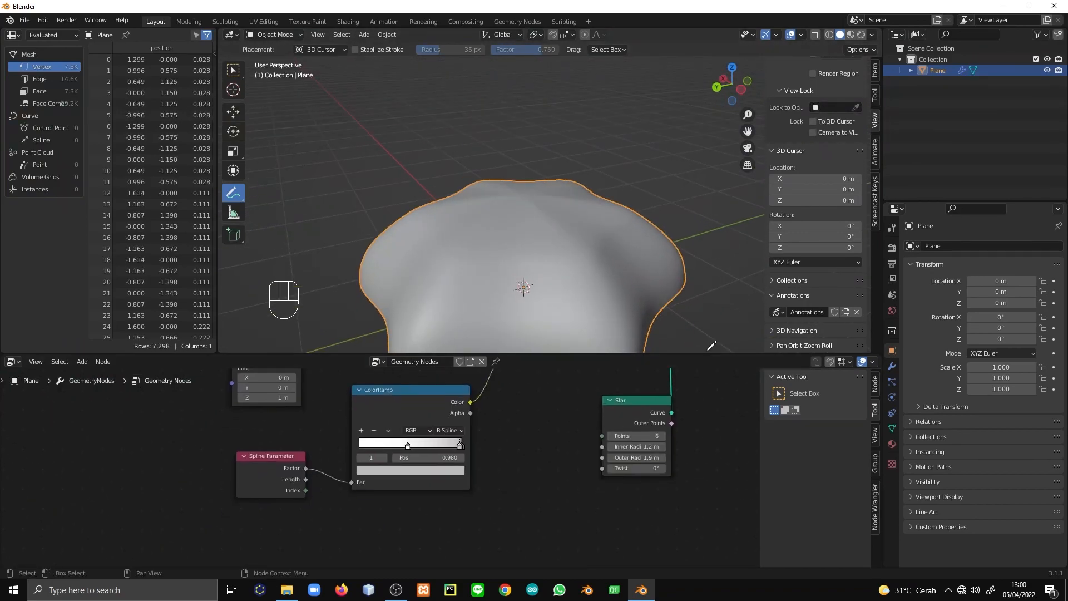
scroll(689, 350, "up", 1)
scroll(573, 455, "up", 8)
middle_click_drag(426, 468, 523, 483)
scroll(524, 472, "up", 1)
left_click(535, 410)
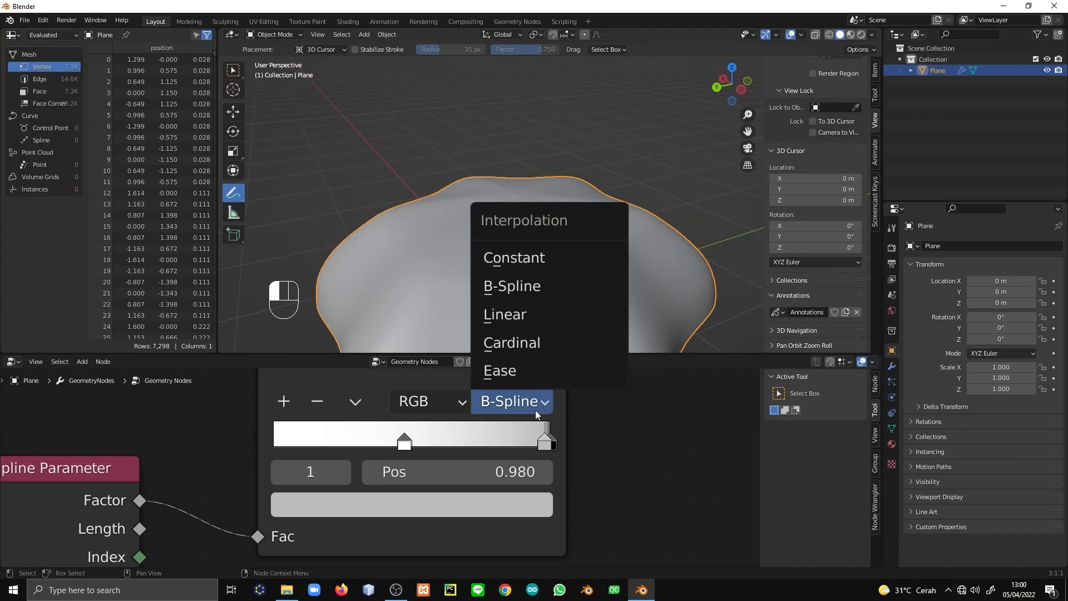
left_click(522, 368)
middle_click_drag(544, 350, 545, 384)
mouse_move(546, 445)
left_mouse_down()
mouse_move(507, 445)
mouse_move(560, 442)
mouse_move(542, 445)
left_mouse_up()
left_click(514, 401)
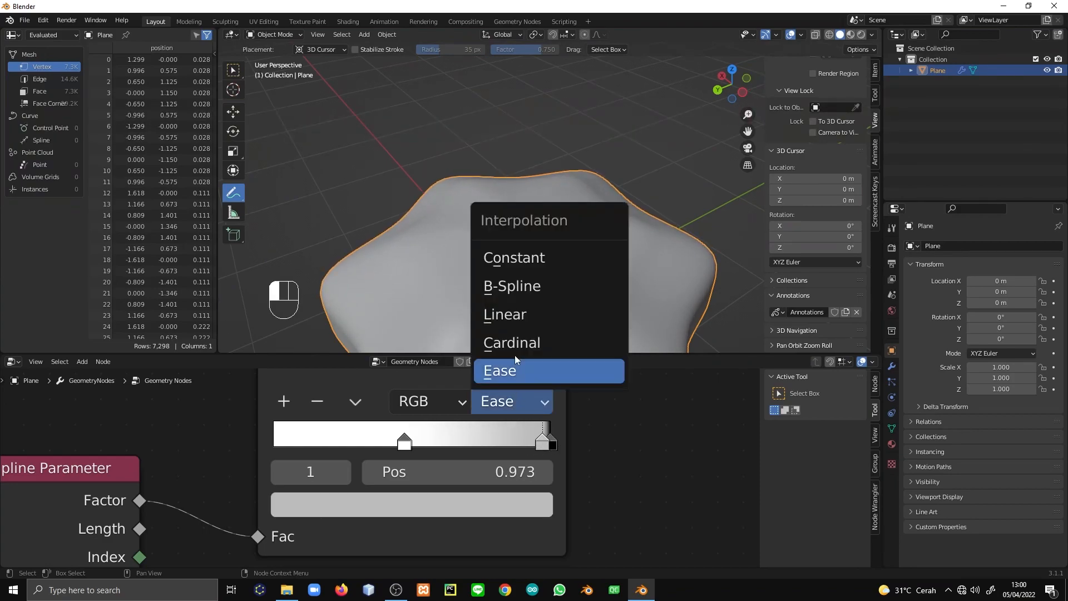
left_click(514, 257)
scroll(535, 281, "down", 4)
middle_click_drag(536, 280, 582, 248)
Move the ColorRamp's grey stop to 0.991 and, after trying Linear, set the interpolation back to B-Spline
mouse_move(541, 447)
left_mouse_down()
mouse_move(506, 446)
mouse_move(548, 443)
left_mouse_up()
left_click(514, 401)
left_click(504, 314)
left_click(529, 403)
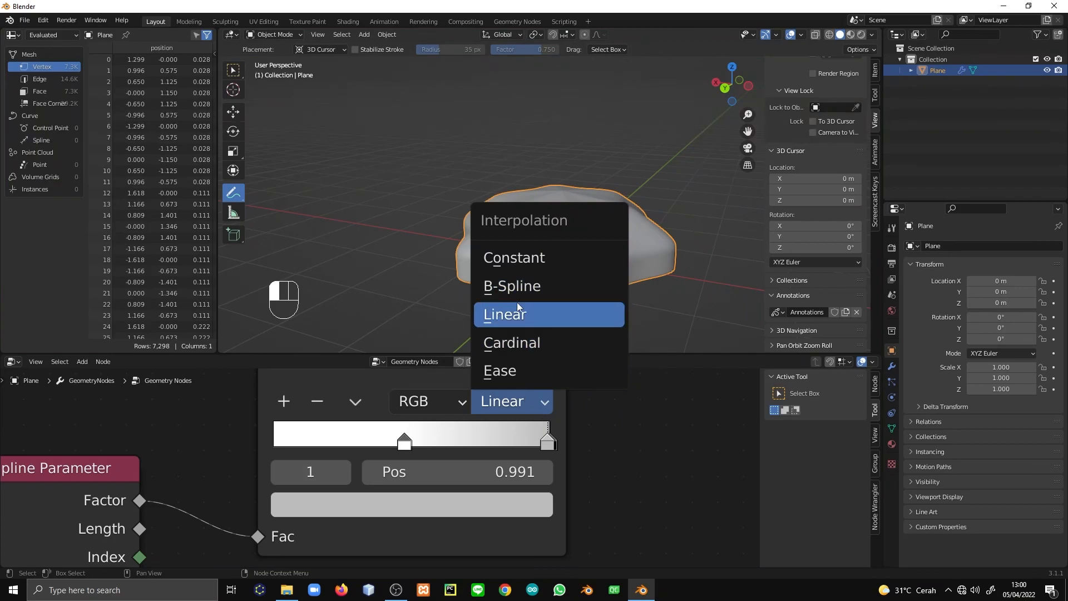
left_click(512, 286)
Annotate the curved outline along the star mesh's side from its base to the top
mouse_move(584, 239)
middle_mouse_down()
mouse_move(601, 229)
mouse_move(431, 277)
middle_mouse_up()
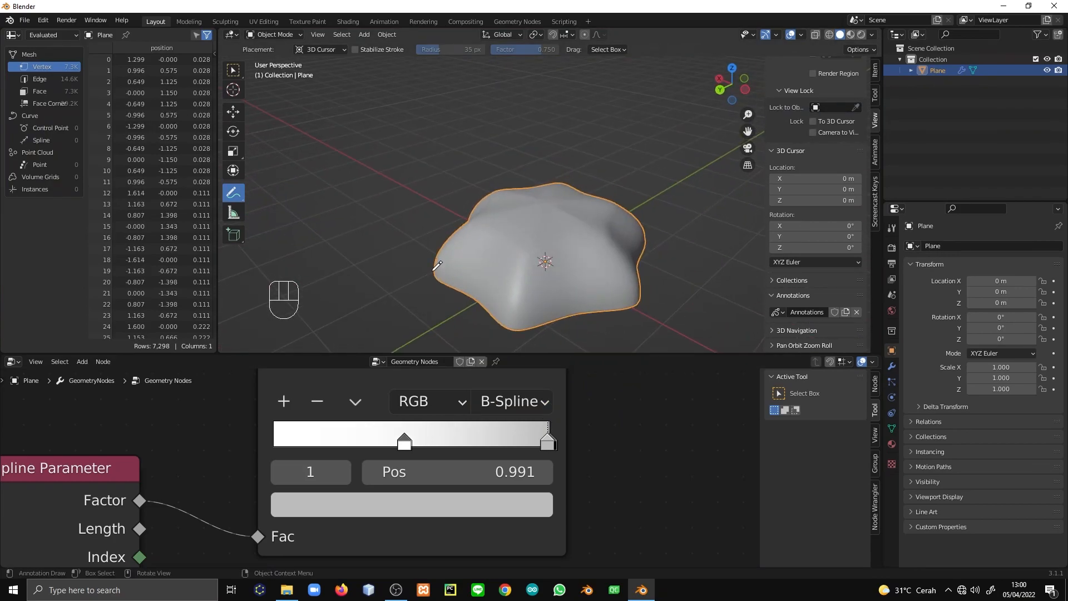
left_click_drag(431, 277, 438, 260)
left_click_drag(546, 203, 548, 202)
middle_click_drag(453, 313, 468, 281)
Move the ColorRamp's white stop to 0.568 and delete the annotation layer with the outline strokes
mouse_move(404, 444)
left_mouse_down()
mouse_move(465, 450)
mouse_move(428, 449)
left_mouse_up()
middle_click_drag(542, 186, 557, 207)
left_click_drag(466, 300, 465, 300)
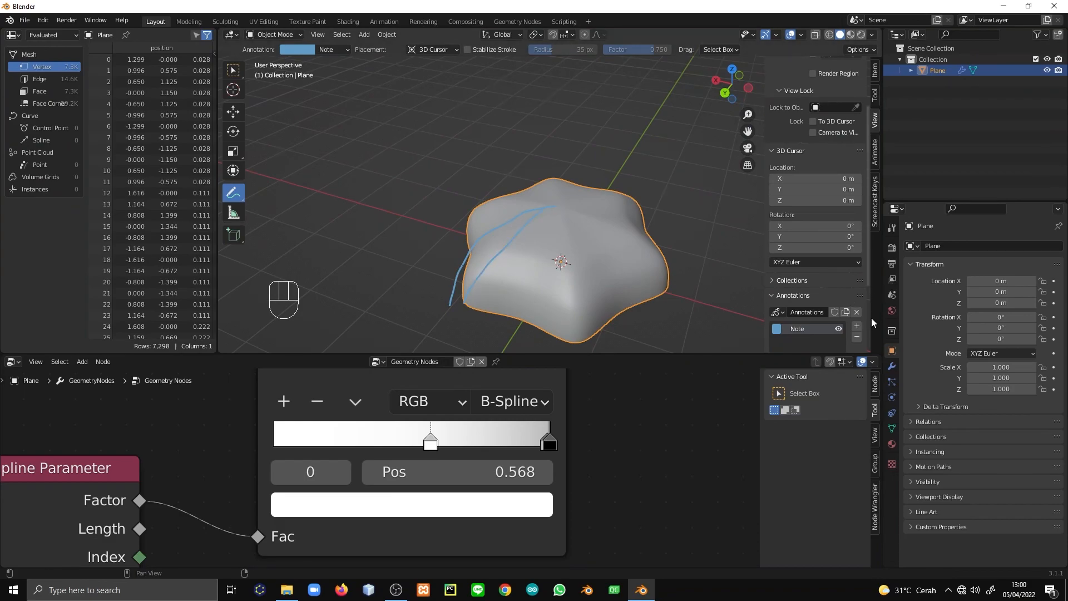
left_click(857, 337)
scroll(699, 447, "down", 1)
Move the Star node beneath the Set Curve Radius node to tidy the node tree
middle_click_drag(699, 447, 333, 488)
scroll(334, 488, "down", 2)
scroll(402, 499, "down", 2)
middle_click_drag(403, 467, 582, 551)
scroll(623, 449, "up", 1)
scroll(623, 449, "down", 5)
middle_click_drag(657, 454, 561, 438)
left_click_drag(558, 487, 462, 461)
scroll(462, 462, "down", 1)
middle_click_drag(414, 467, 558, 469)
middle_click_drag(331, 487, 67, 488)
scroll(415, 492, "down", 2)
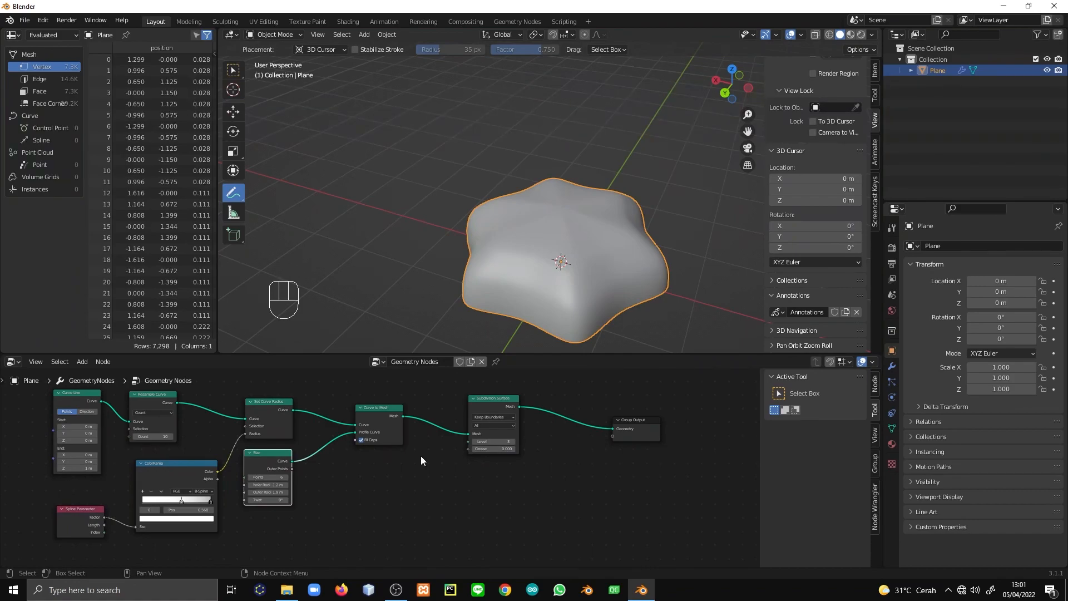
Raise the Subdivision Surface node's crease slightly and move the node closer to Curve to Mesh
left_click_drag(497, 453, 518, 454)
mouse_move(515, 449)
left_mouse_down()
mouse_move(553, 449)
mouse_move(521, 449)
left_mouse_up()
left_click_drag(499, 407, 431, 421)
Add a Combine XYZ node feeding the Curve Line's End vector and set its Z to 1.1
middle_click_drag(190, 491, 662, 489)
left_click_drag(543, 457, 469, 462)
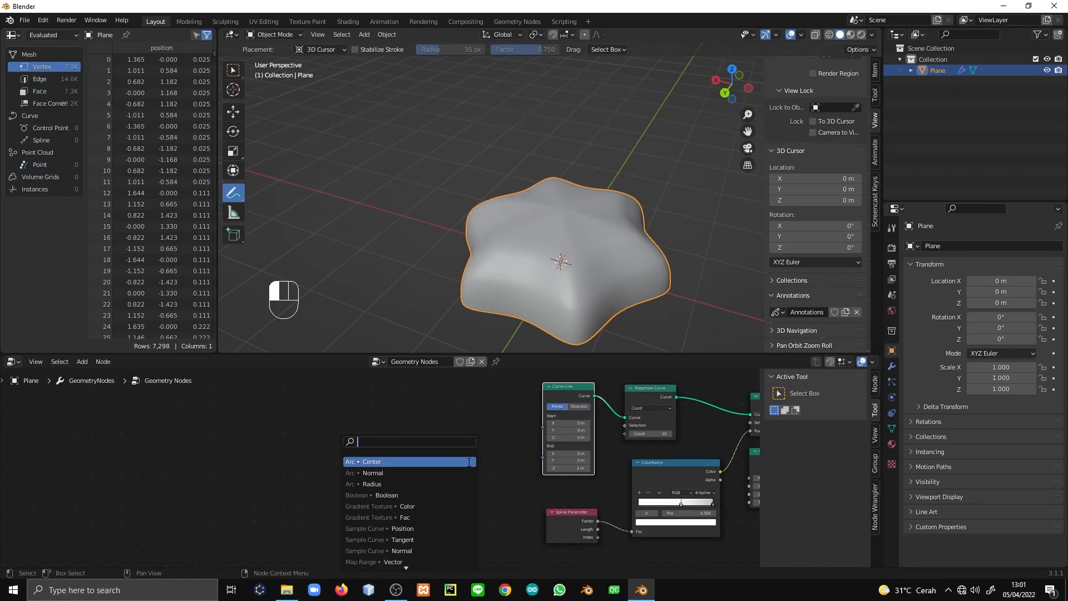
key("Escape")
left_click_drag(542, 457, 488, 457)
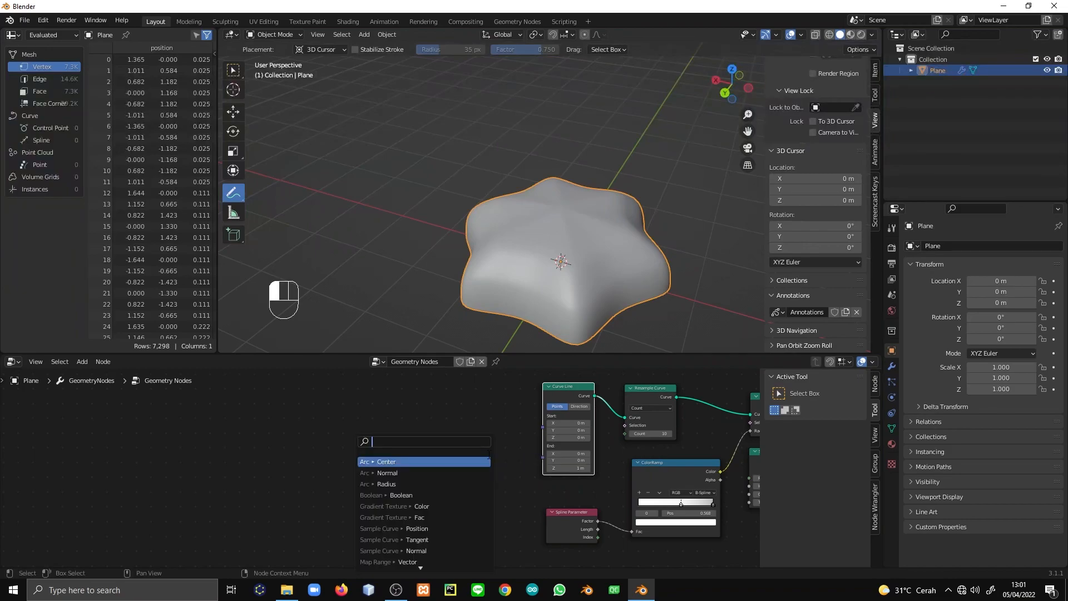
type("xyz")
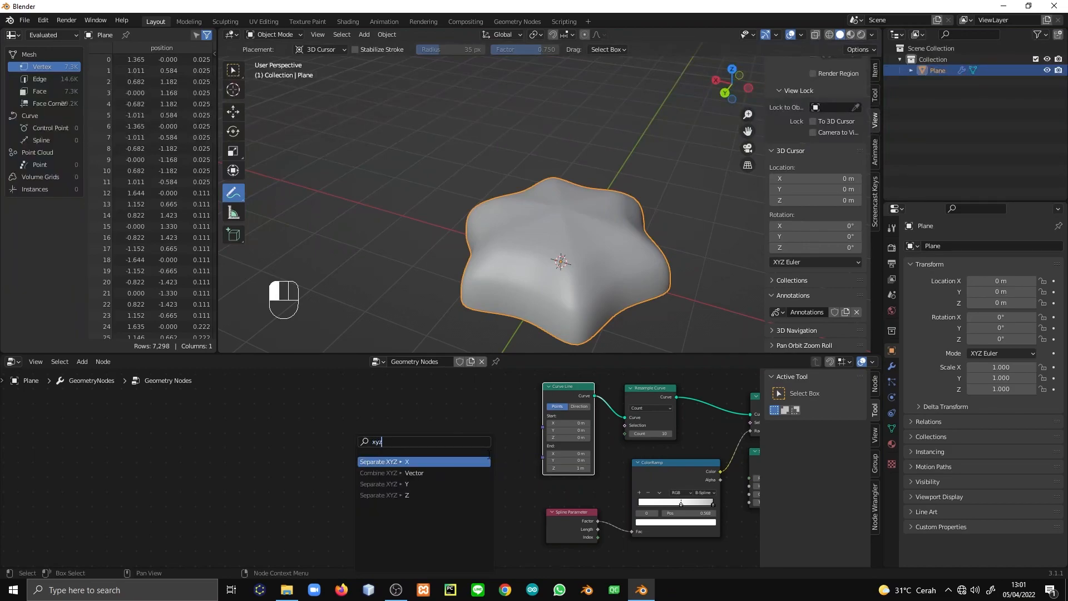
left_click(440, 473)
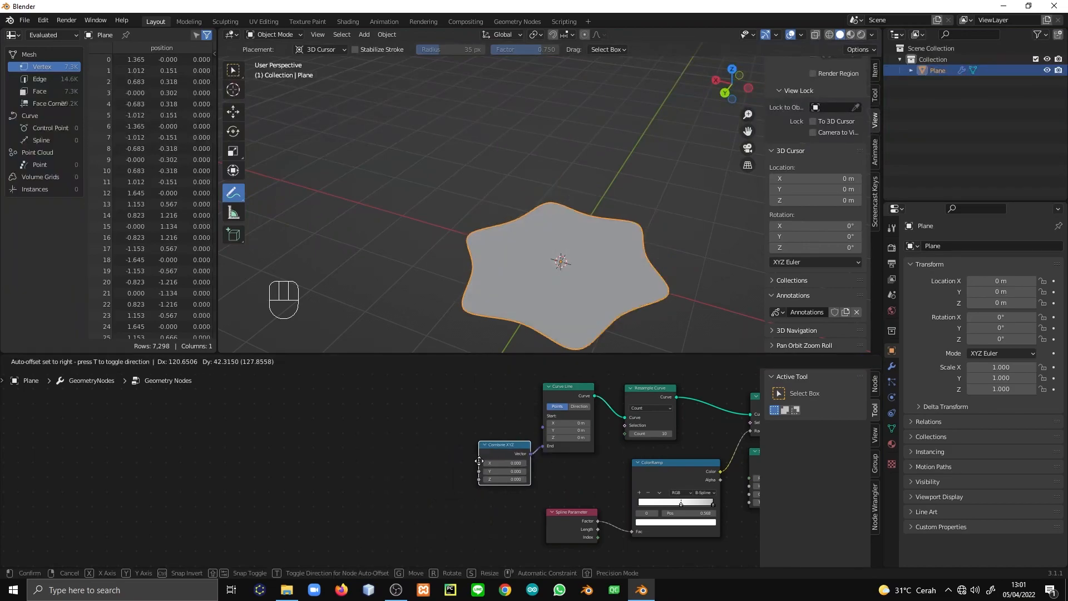
left_click(445, 461)
scroll(385, 467, "up", 5)
left_click_drag(514, 478, 575, 478)
left_click_drag(470, 478, 356, 474)
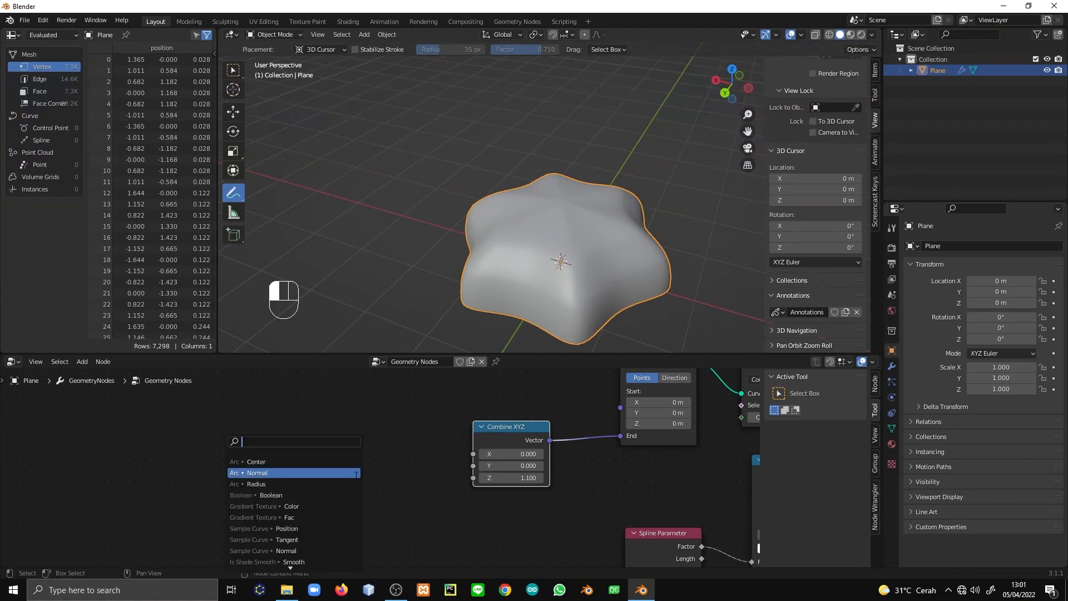
type("gor")
key("BackSpace")
key("BackSpace")
type("r")
key("Return")
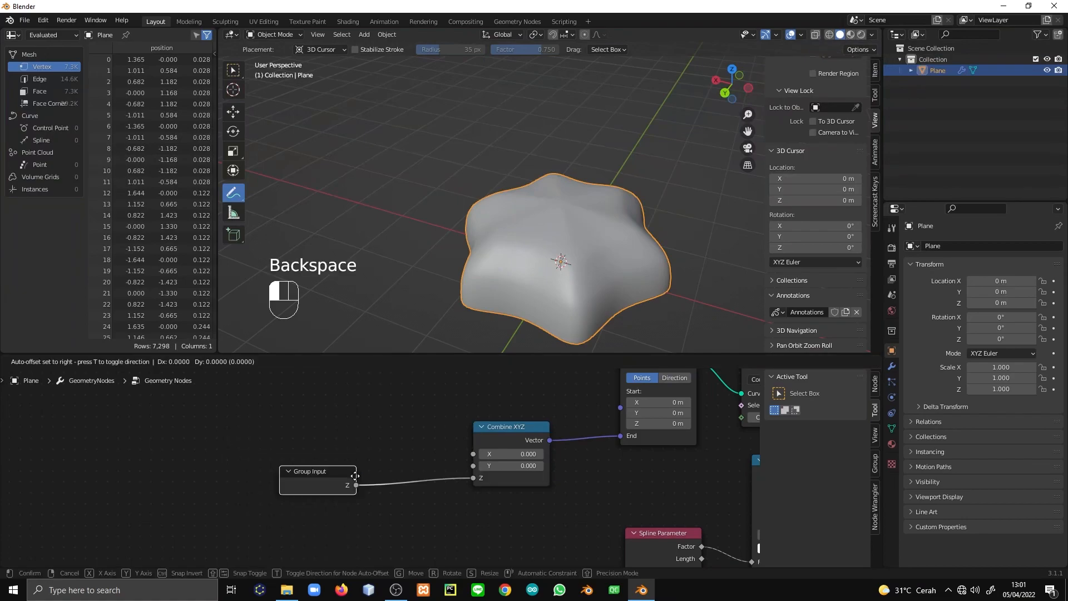
left_click(360, 484)
key("ctrl+z")
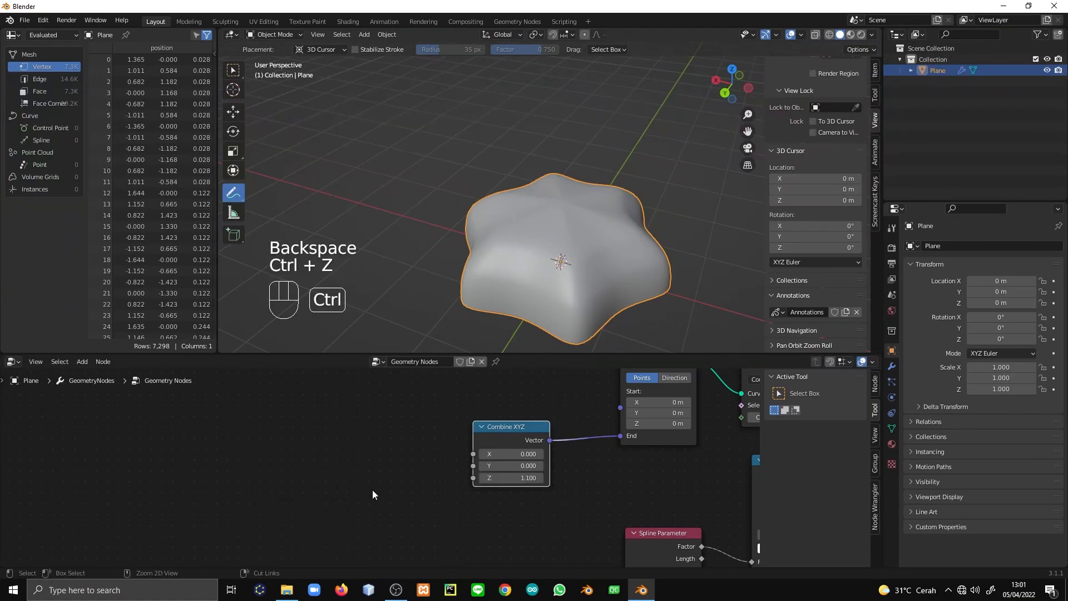
Add a Group Input node, connect it to Combine XYZ's Z, and set the exposed Z value to 1.63 in the modifier
key("shift+a")
type("gro")
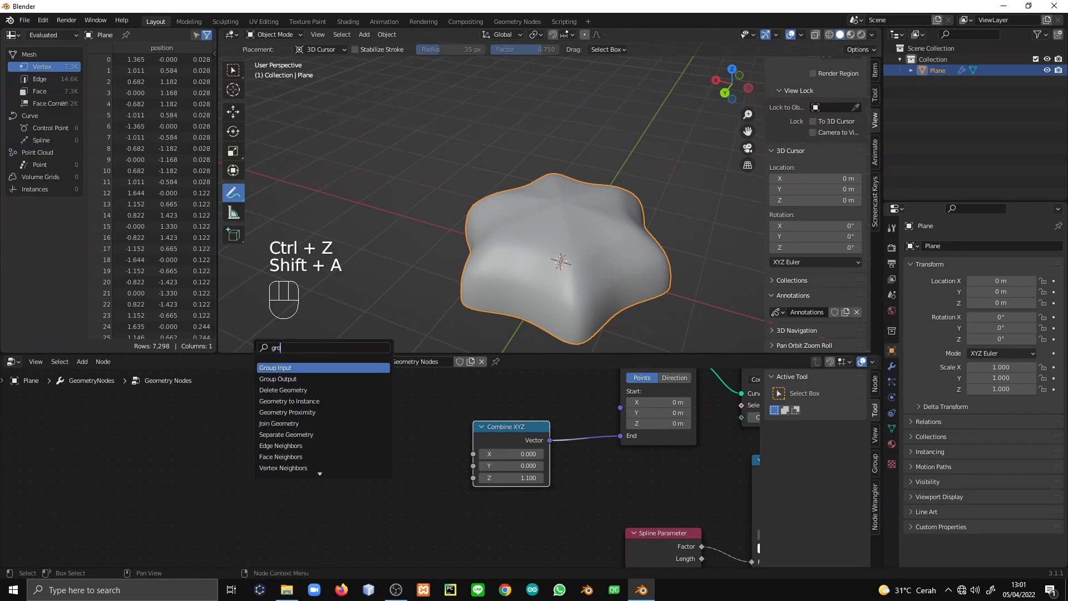
key("Return")
left_click(253, 426)
left_click_drag(303, 449, 473, 478)
left_click(892, 366)
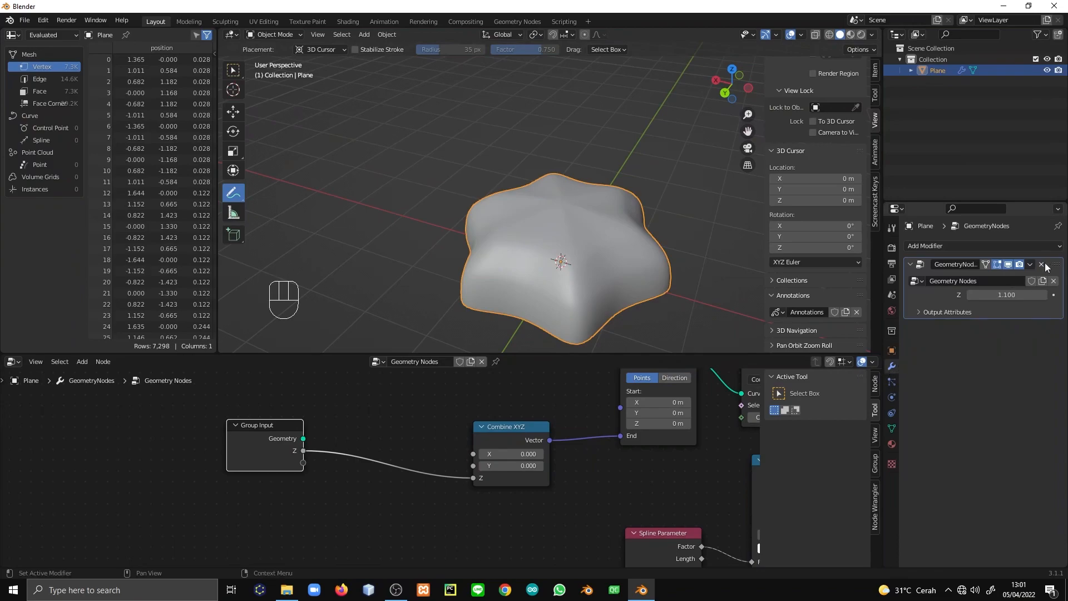
left_click_drag(1027, 292, 1058, 291)
Collapse the ColorRamp node and move it and the Spline Parameter node into a compact row left of the Star node
scroll(481, 495, "down", 2)
middle_click_drag(481, 495, 313, 478)
scroll(261, 490, "down", 1)
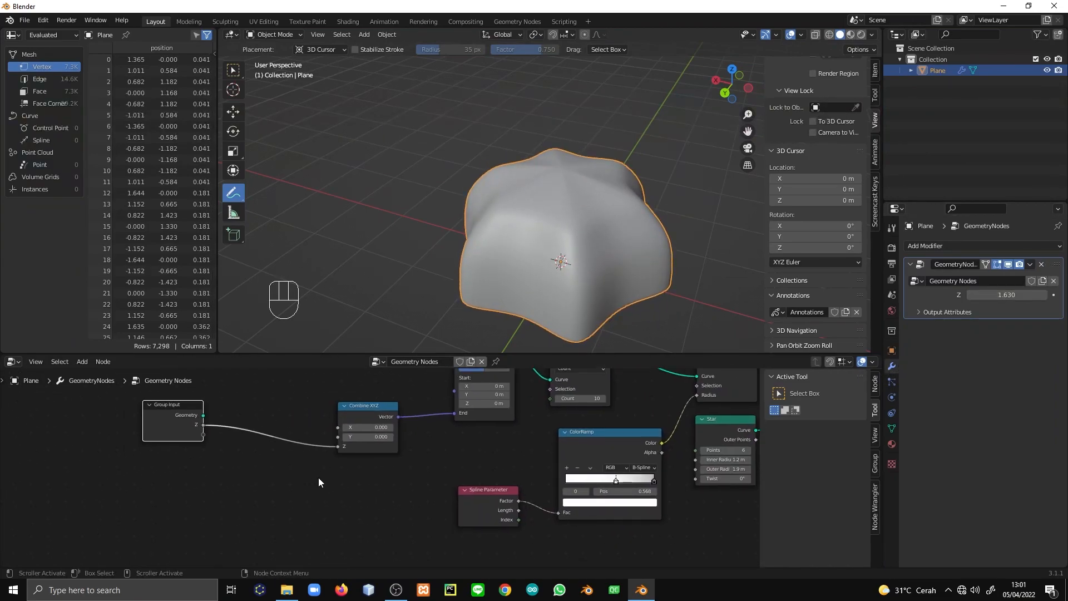
left_click_drag(467, 505, 479, 498)
middle_click_drag(486, 513, 414, 511)
left_click(493, 431)
left_click_drag(509, 432, 502, 422)
left_click_drag(436, 479, 441, 432)
Expose the Star node's Points, Inner Radius and Outer Radius through the Group Input node, keeping Points at 6
left_click_drag(105, 422, 623, 449)
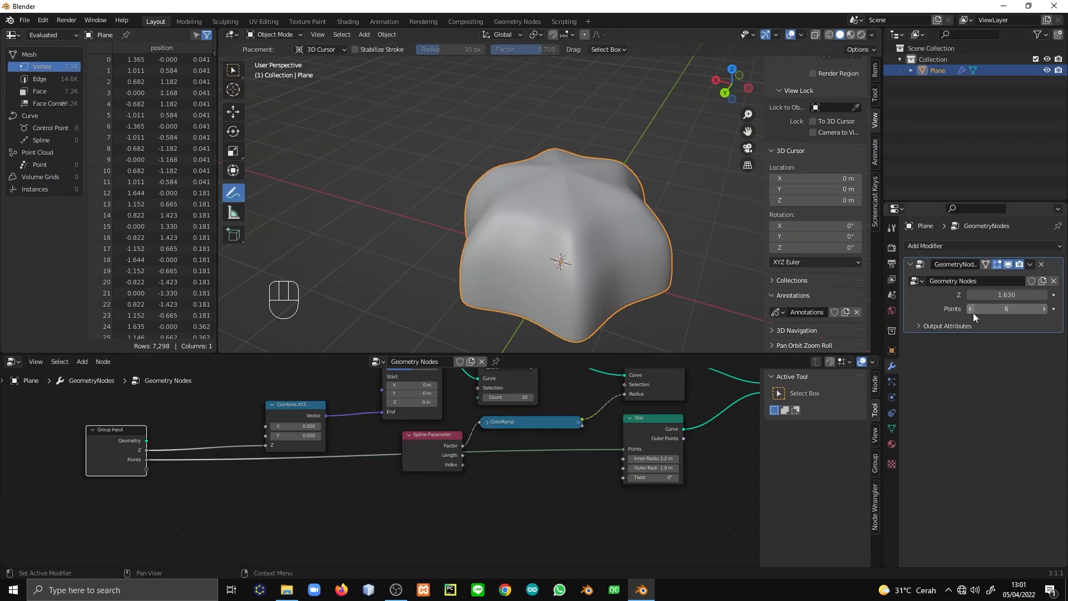
left_click(971, 309)
left_click(1044, 309)
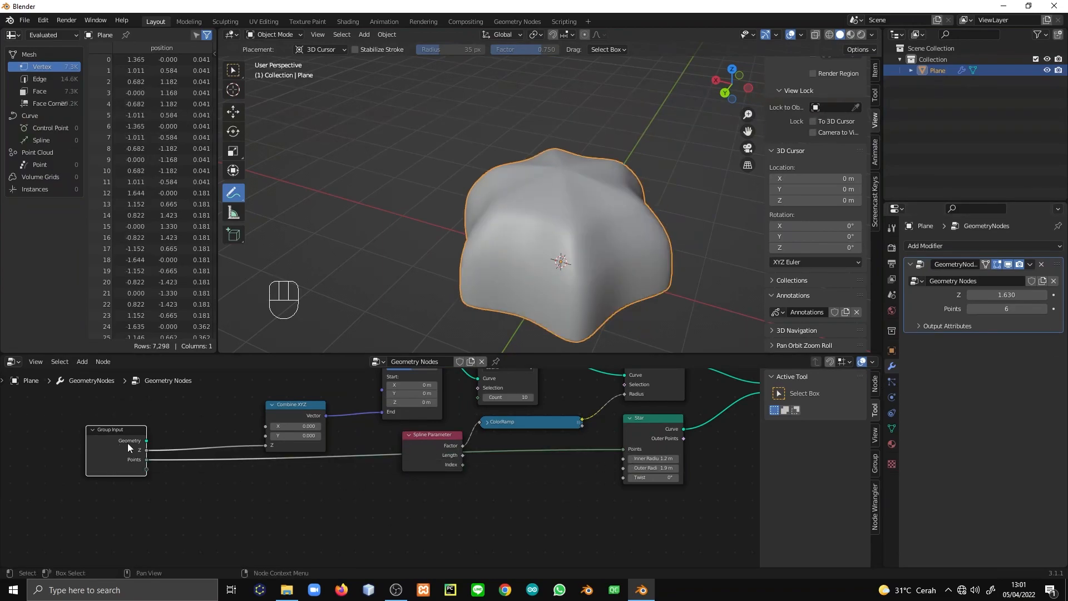
left_click_drag(146, 471, 623, 458)
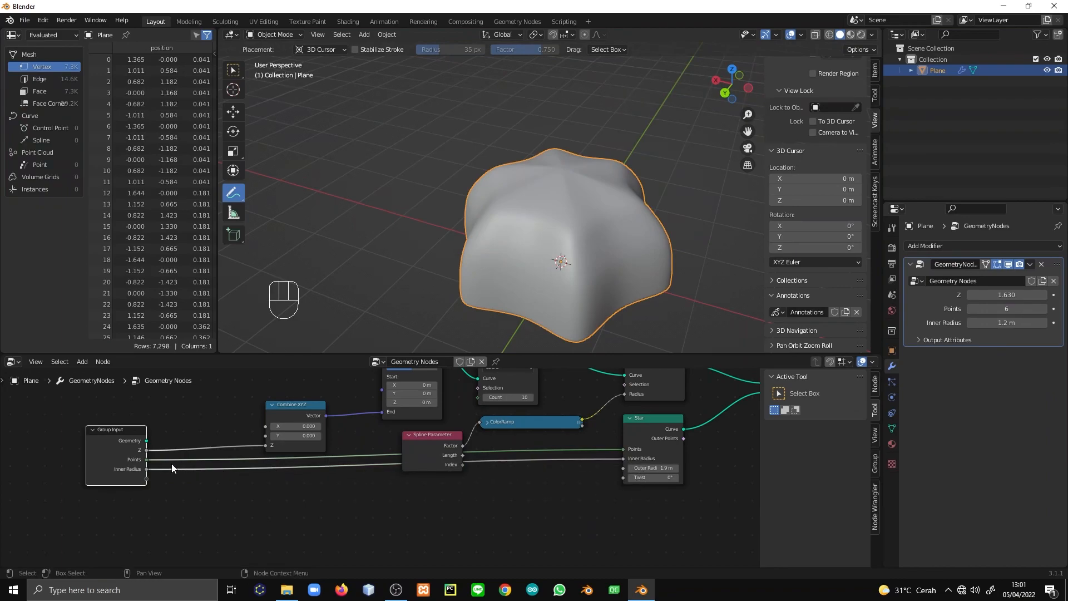
left_click_drag(147, 478, 624, 468)
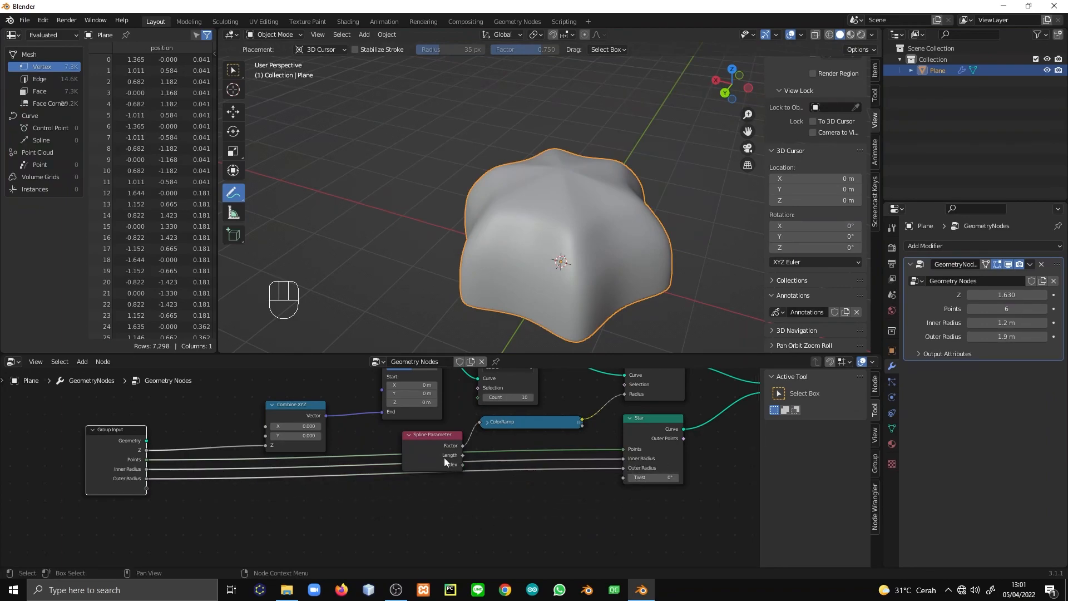
Add a group input named "Upper Part" and place it directly below Geometry in the input order
left_click(875, 504)
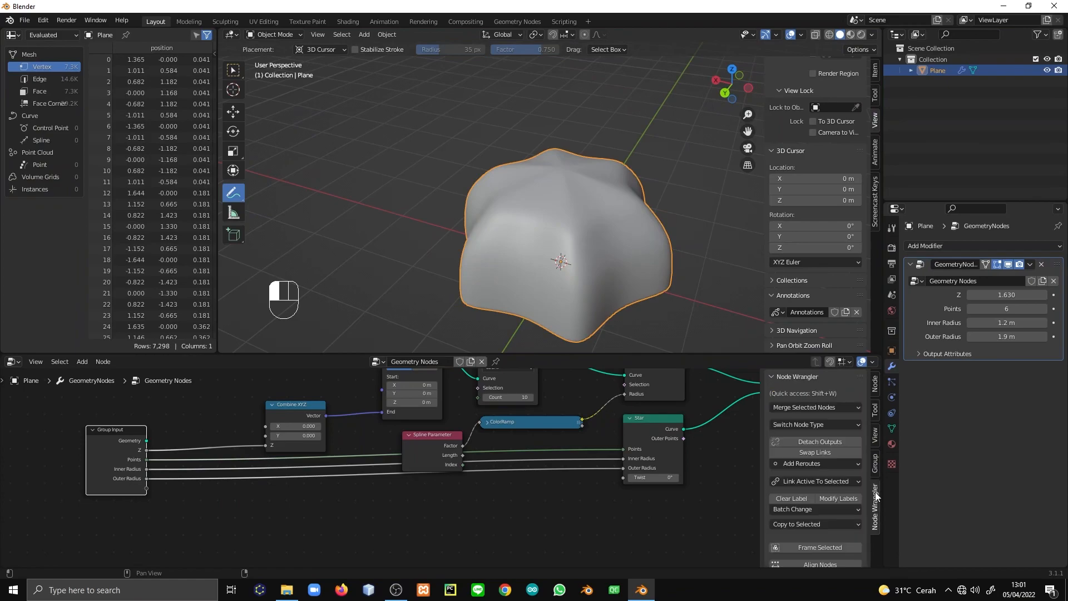
left_click(875, 462)
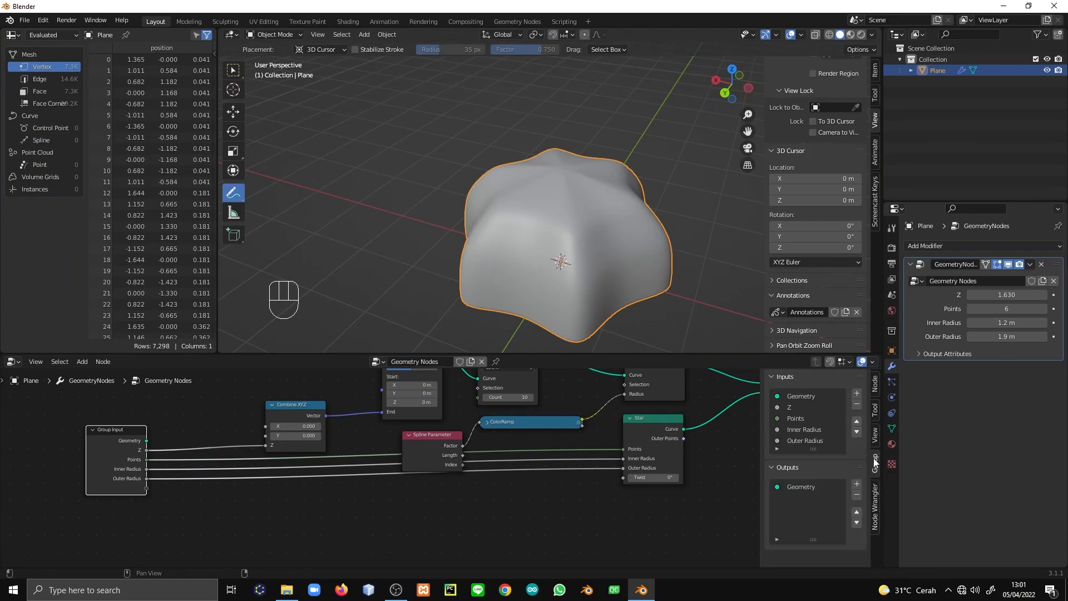
left_click(857, 393)
left_click(857, 420)
left_click(857, 421)
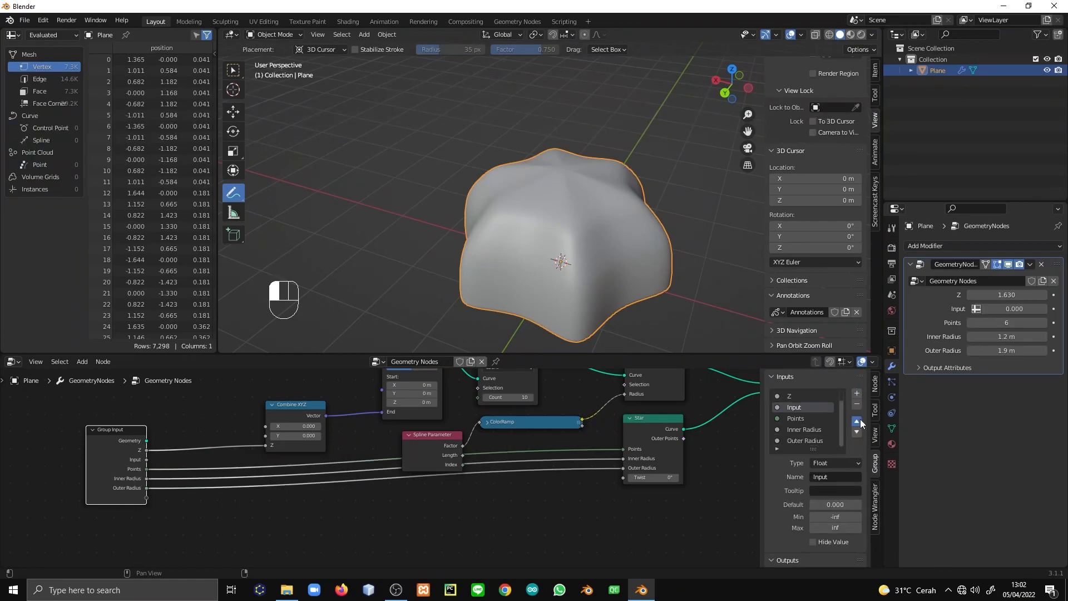
left_click(856, 421)
left_click(856, 421)
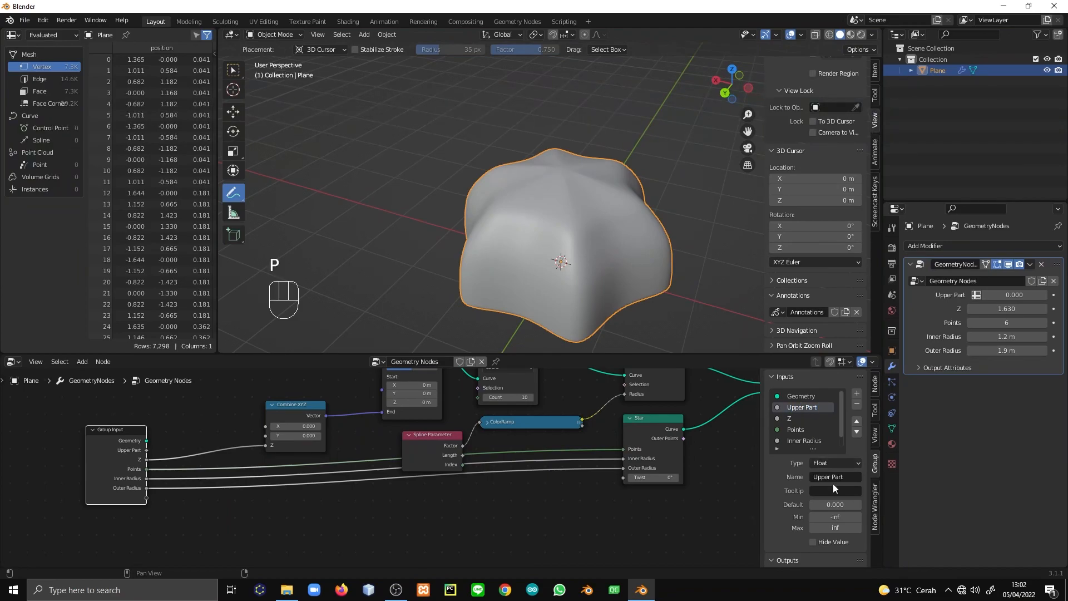
Enable Hide Value for the Upper Part input and set its modifier value to 0
scroll(831, 500, "down", 2)
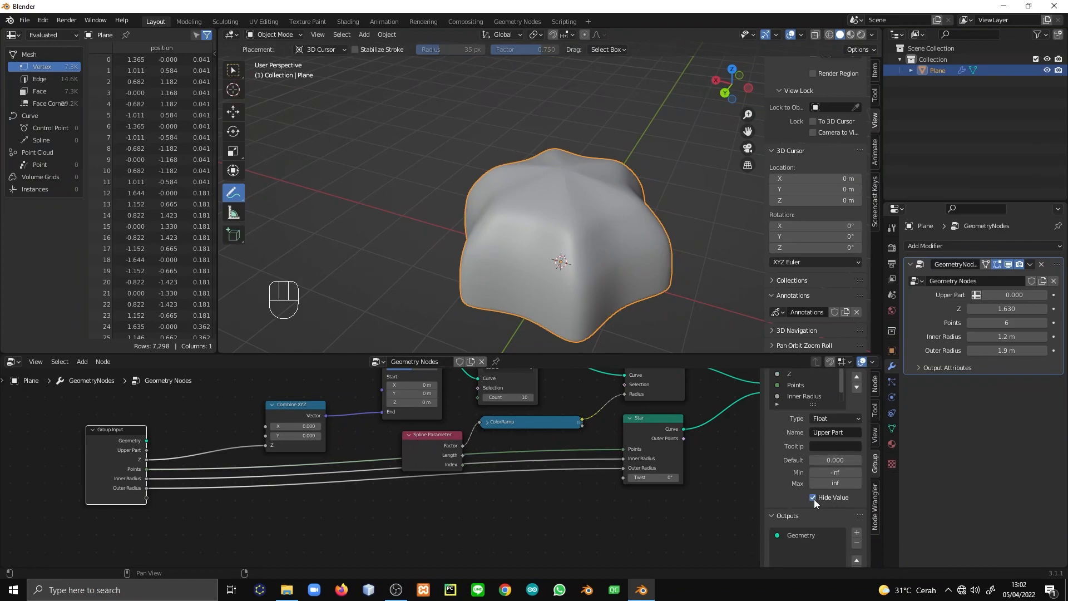
left_click(1006, 292)
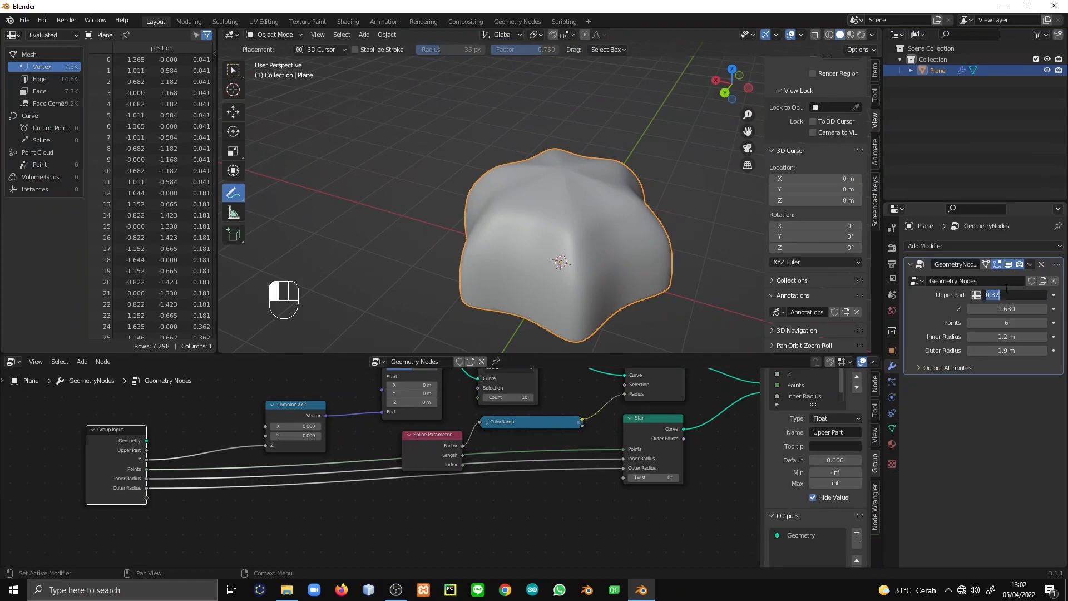
type("0")
key("KP_Enter")
Change the Upper Part input's type to String
left_click(831, 419)
scroll(861, 490, "down", 8)
scroll(861, 490, "up", 7)
scroll(861, 490, "down", 7)
scroll(861, 491, "up", 6)
scroll(861, 490, "down", 6)
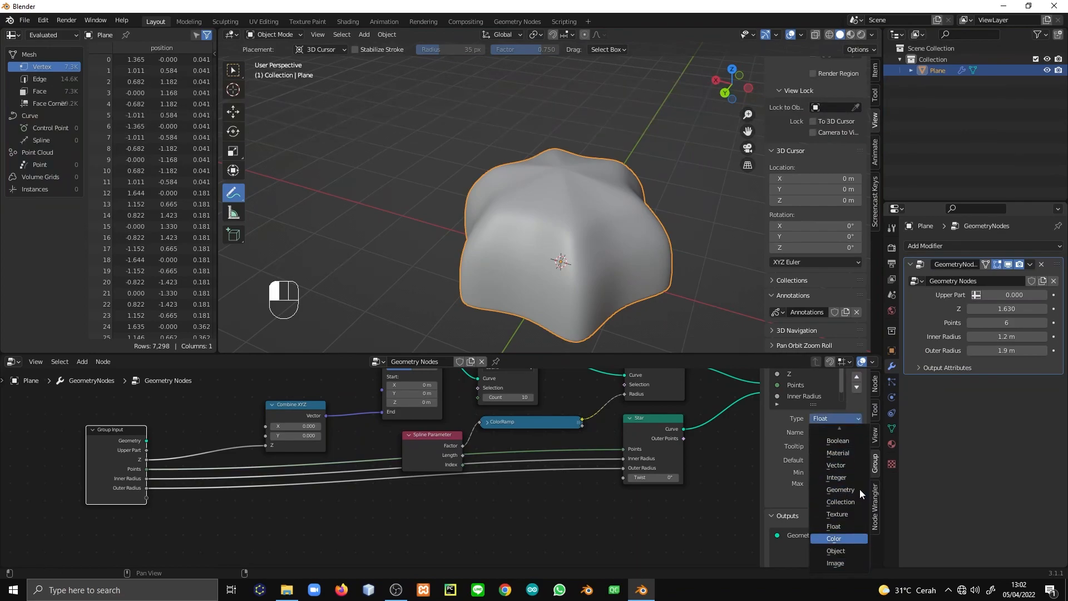
scroll(859, 489, "down", 2)
scroll(859, 489, "up", 9)
scroll(856, 483, "down", 5)
scroll(855, 483, "up", 3)
scroll(855, 483, "up", 4)
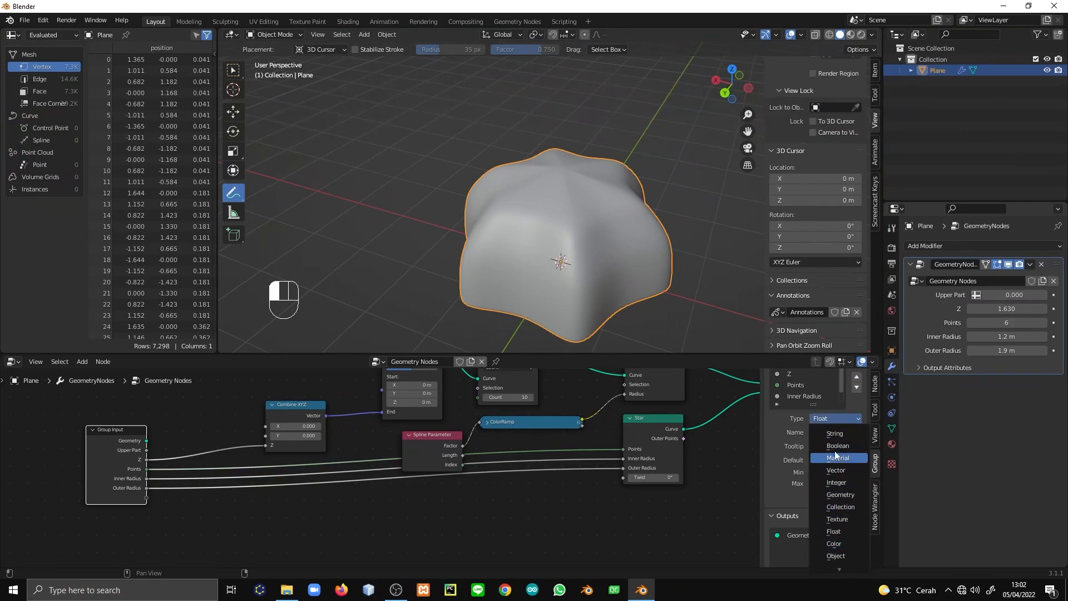
left_click(835, 434)
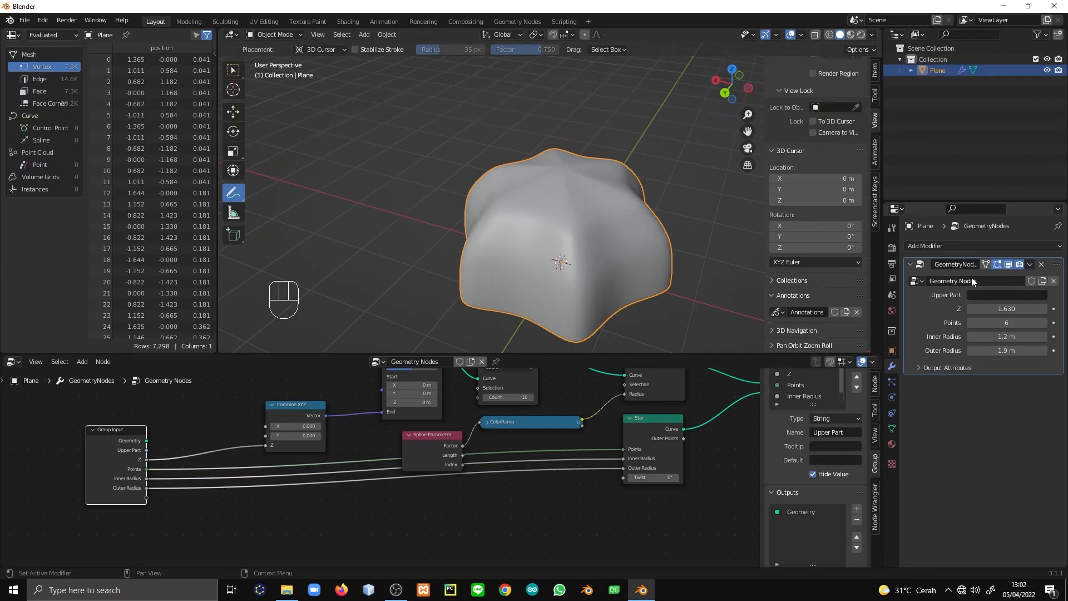
Fill in both the default and the tooltip of the Upper Part input with "--Default--"
scroll(854, 486, "down", 1)
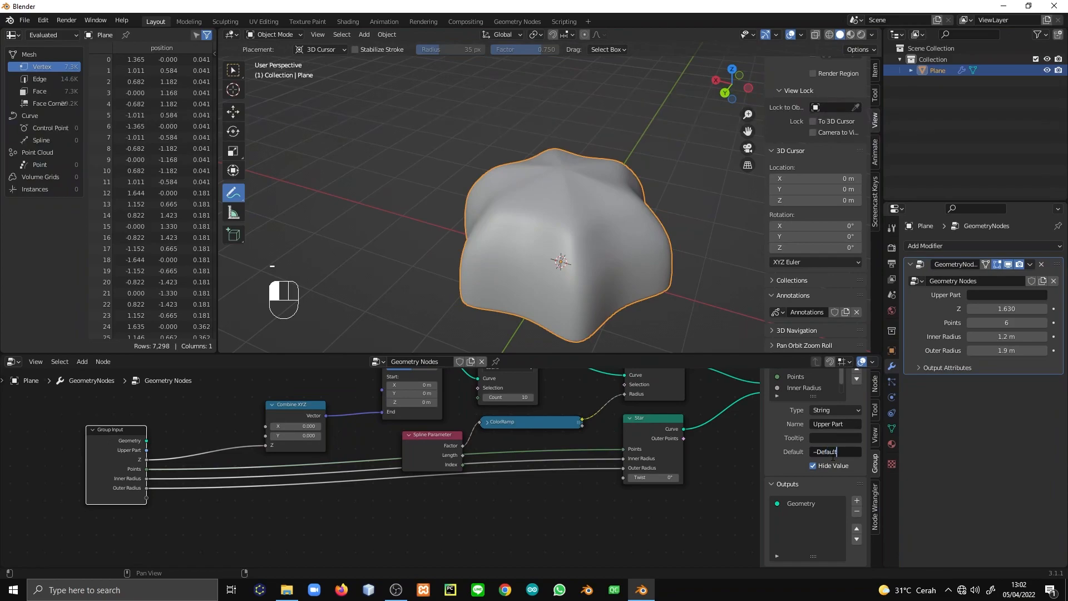
left_click(835, 450)
left_click(833, 443)
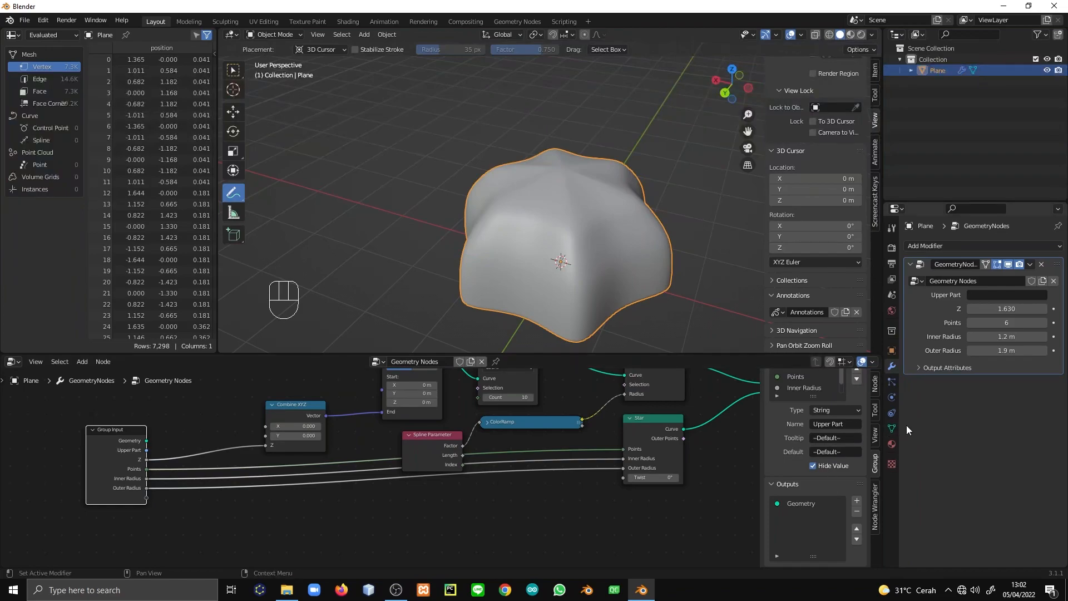
Rename the Z group input to "Height" and set the modifier's Height to 1.6
scroll(829, 452, "up", 3)
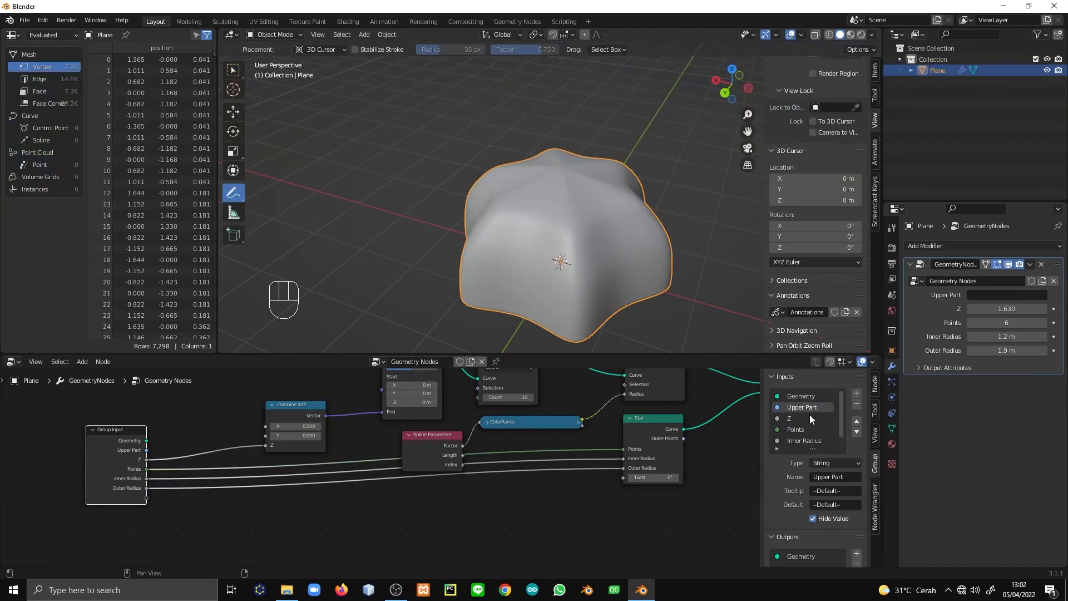
left_click(795, 419)
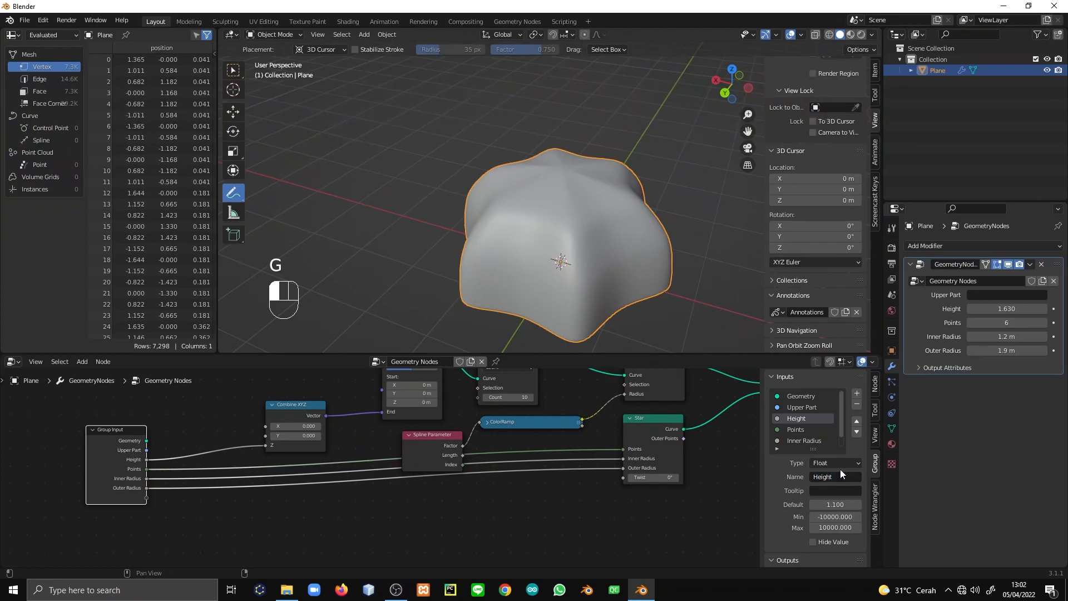
left_click(801, 429)
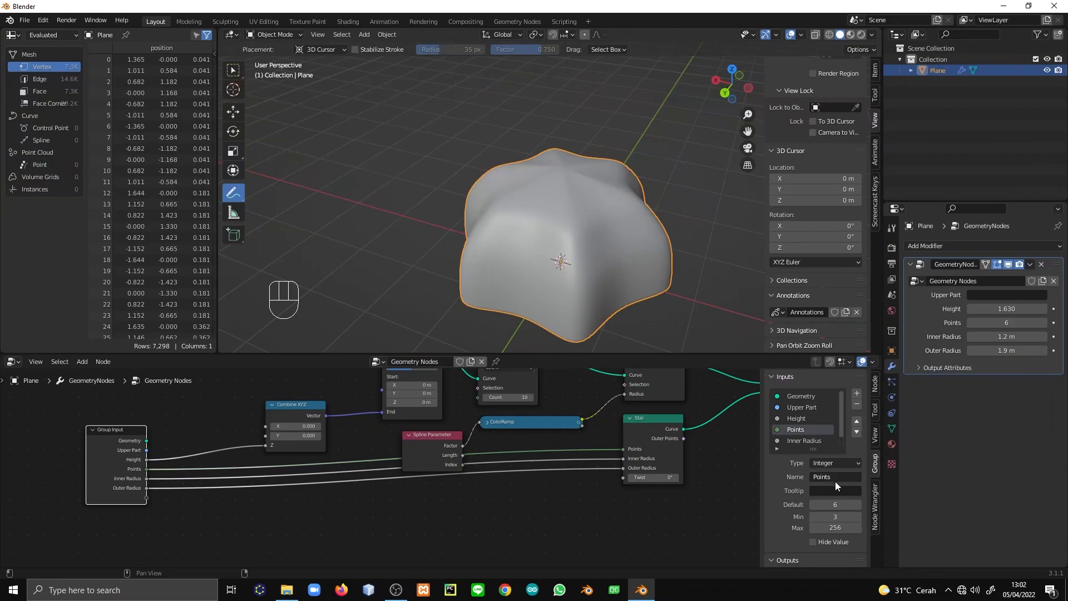
left_click(802, 440)
scroll(803, 436, "down", 1)
left_click(803, 439)
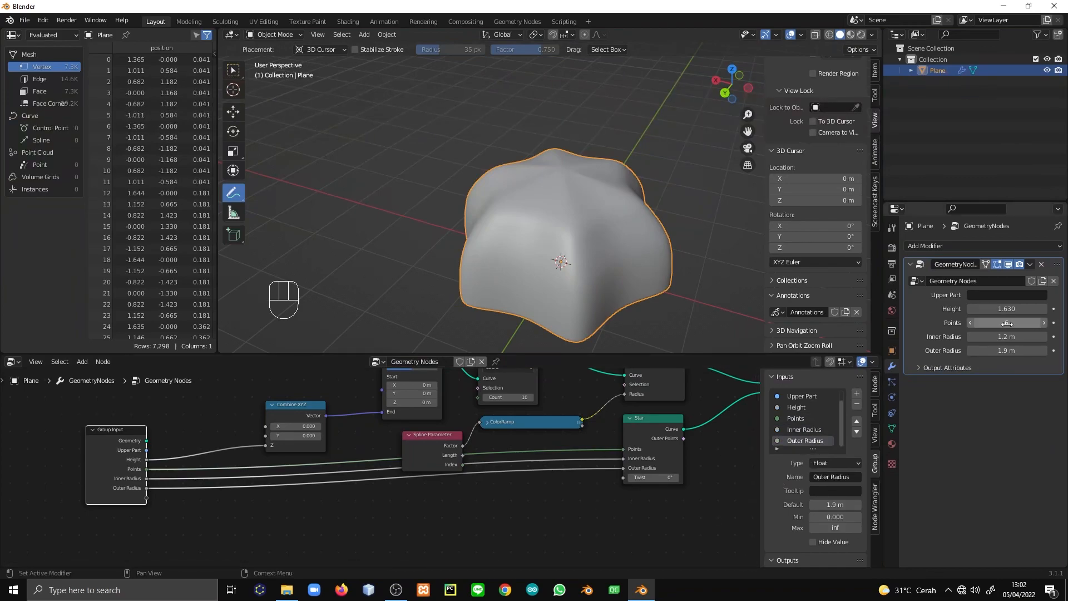
mouse_move(1001, 308)
left_mouse_down()
mouse_move(1029, 308)
mouse_move(1000, 309)
left_mouse_up()
Enclose the nodes from Combine XYZ through Subdivision Surface in a frame and tidy their positions inside it
middle_click_drag(598, 468, 415, 510)
scroll(415, 510, "down", 1)
left_click_drag(656, 531, 201, 381)
key("ctrl+j")
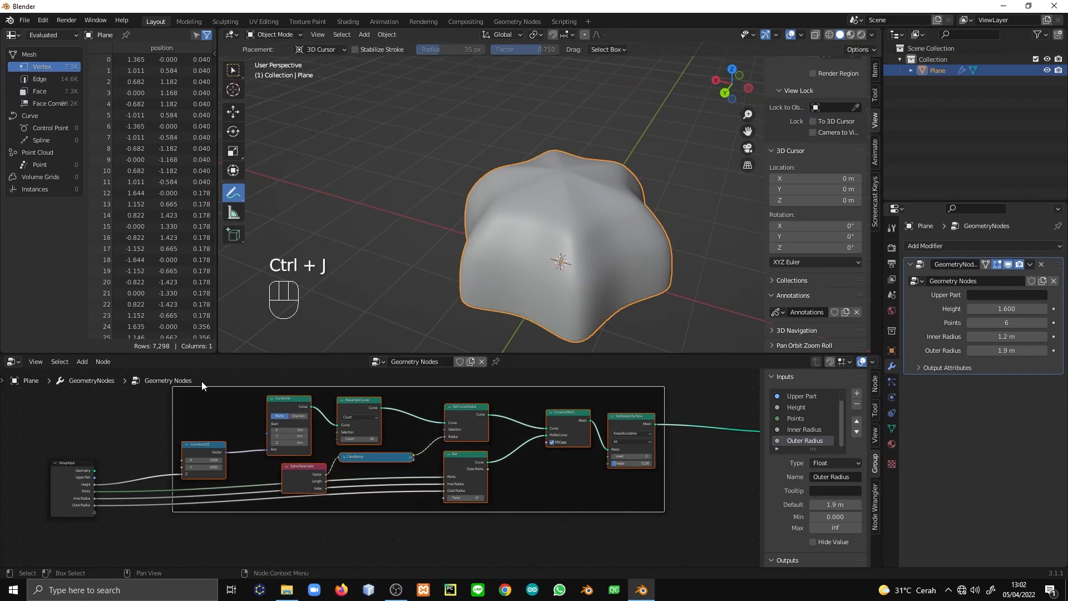
left_click_drag(199, 444, 232, 449)
left_click(201, 449)
left_click_drag(353, 459, 353, 469)
Label the frame "Top Part" and set its label size to 45
left_click(511, 389)
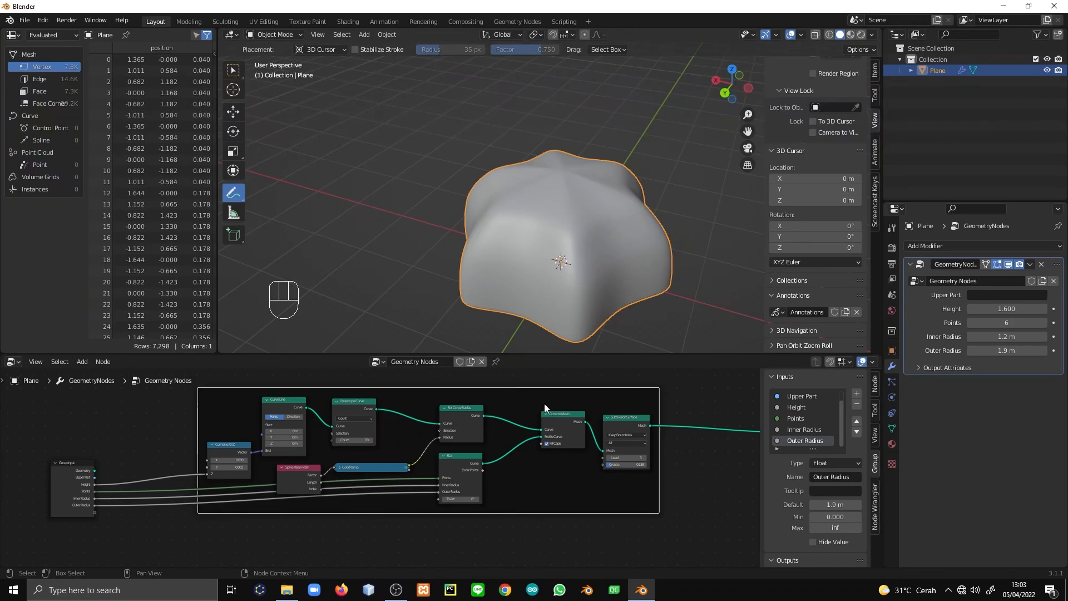
left_click(876, 392)
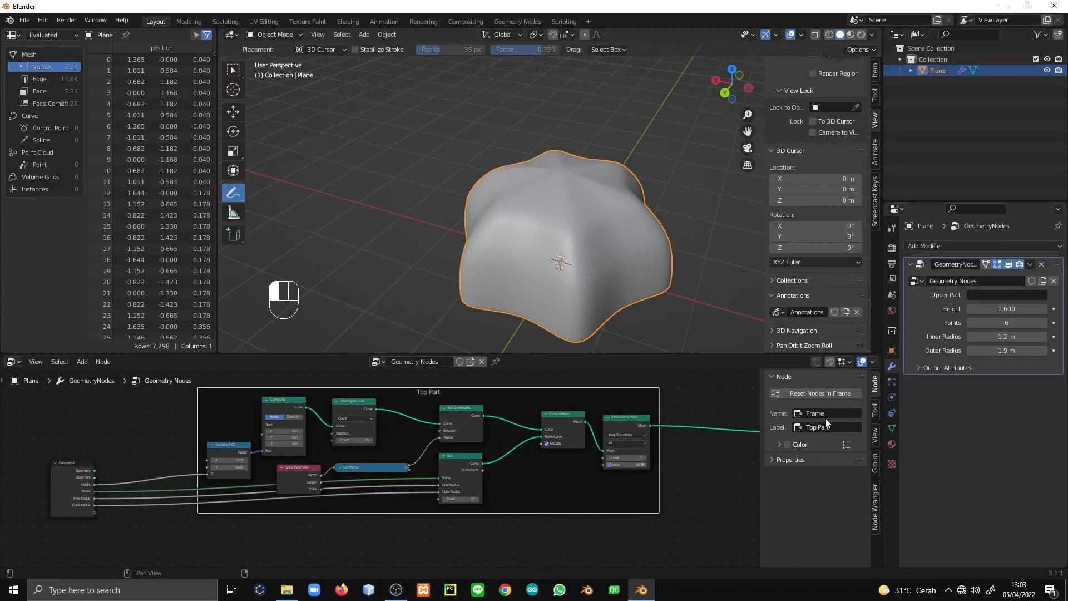
left_click(790, 459)
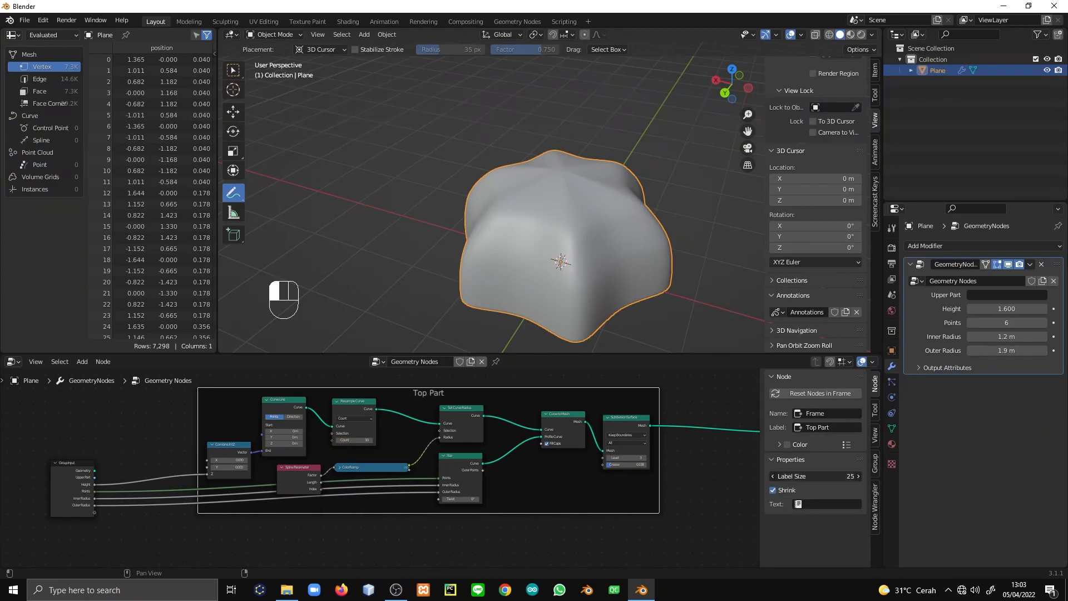
left_click_drag(814, 476, 823, 476)
Move the Top Part frame closer to the Group Input node and tighten the spacing of its last nodes
scroll(506, 487, "down", 1)
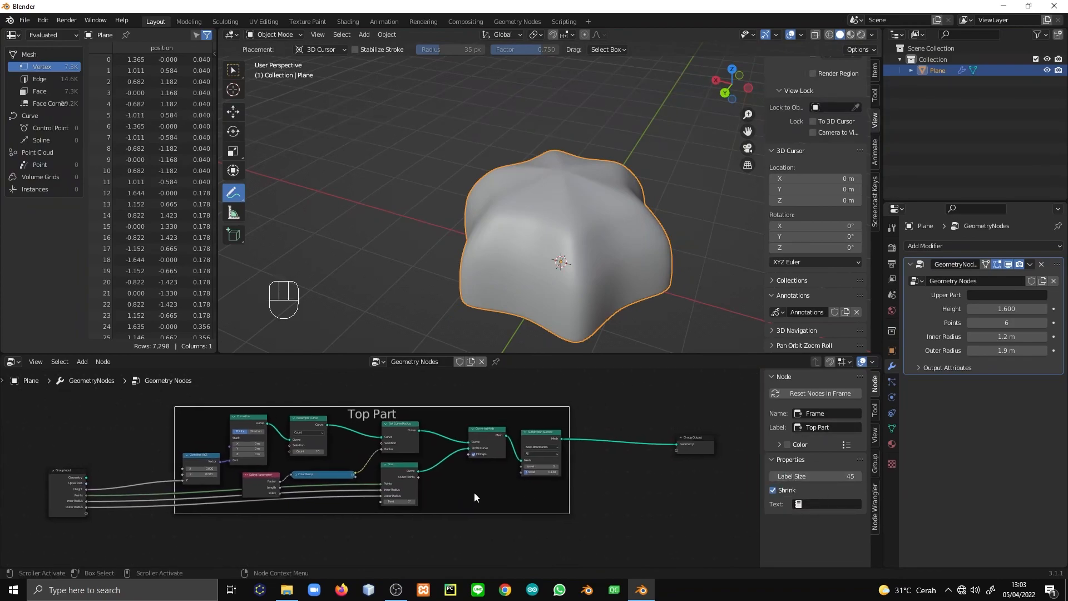
left_click_drag(569, 512, 543, 511)
left_click_drag(512, 437, 433, 436)
middle_click_drag(575, 246, 608, 226, "shift")
middle_click_drag(529, 238, 545, 305)
middle_click_drag(412, 535, 490, 501)
key("shift+a")
left_click(481, 346)
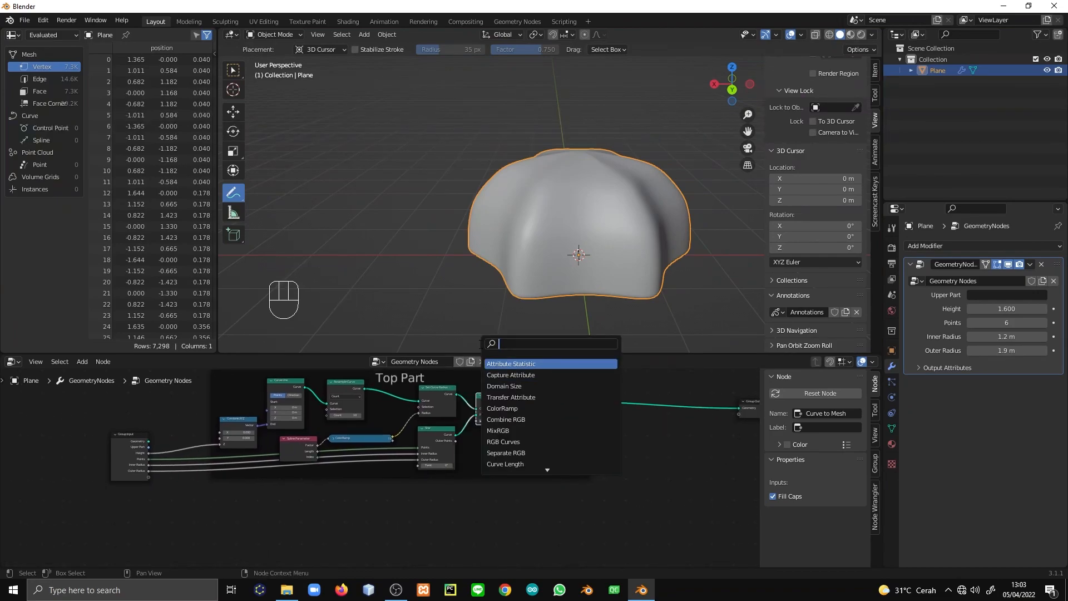
type("mesh")
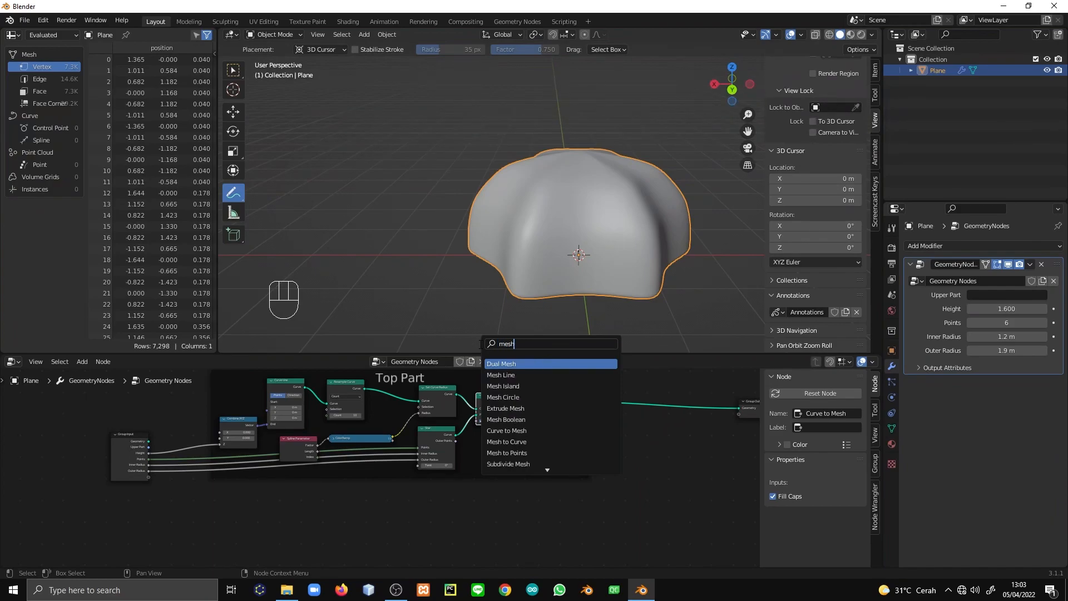
key("Down")
key("Down")
key("Down")
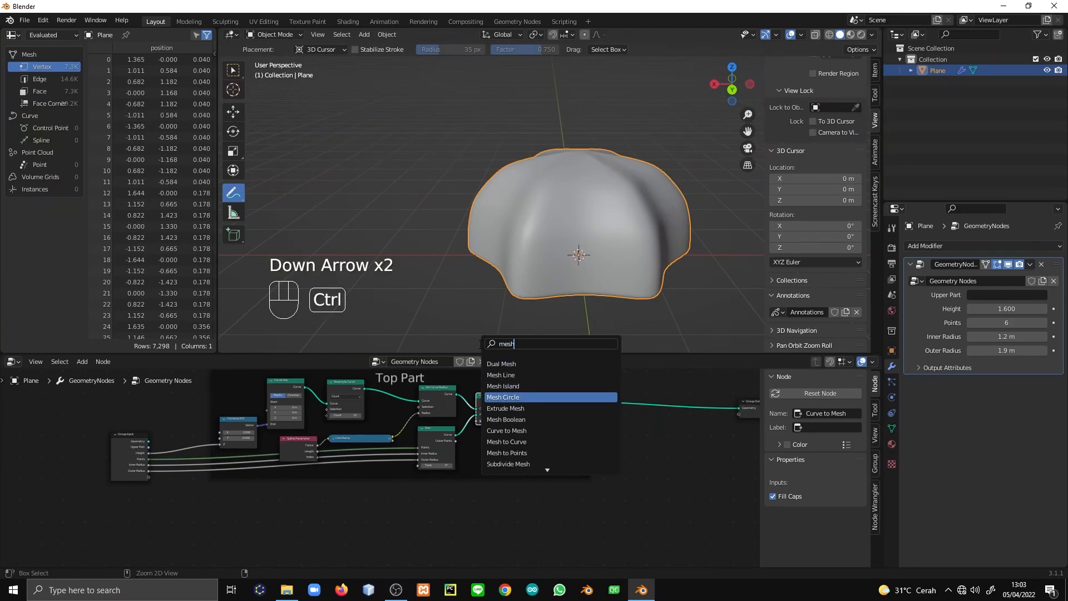
type("curve")
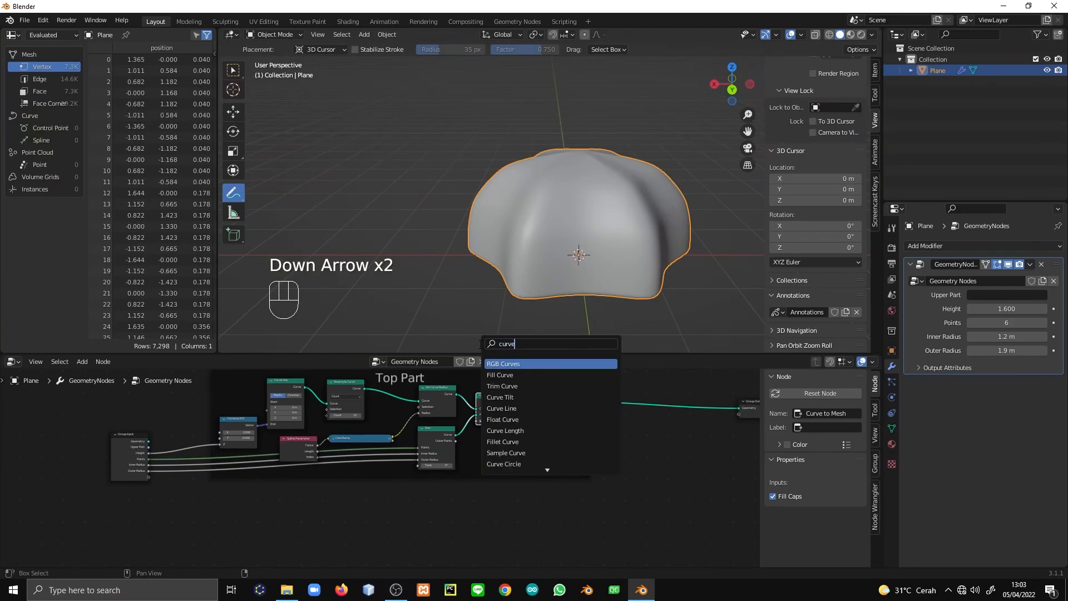
key("Down")
key("Down")
key("Down")
key("Down")
key("Down")
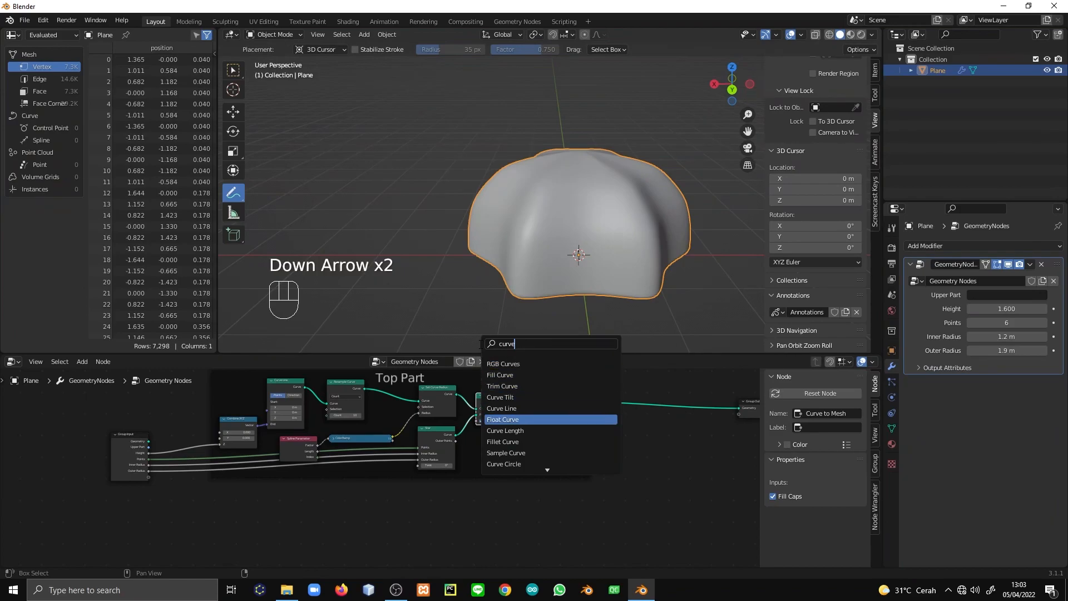
key("Down")
key("Down")
key("Down")
key("Down")
key("Return")
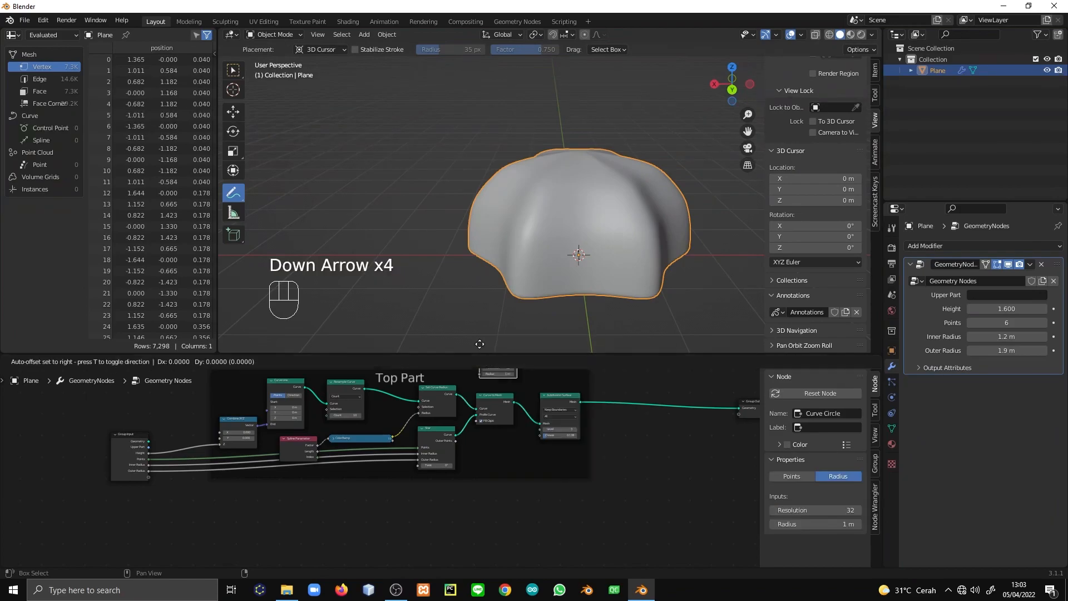
left_click(486, 472)
key("x")
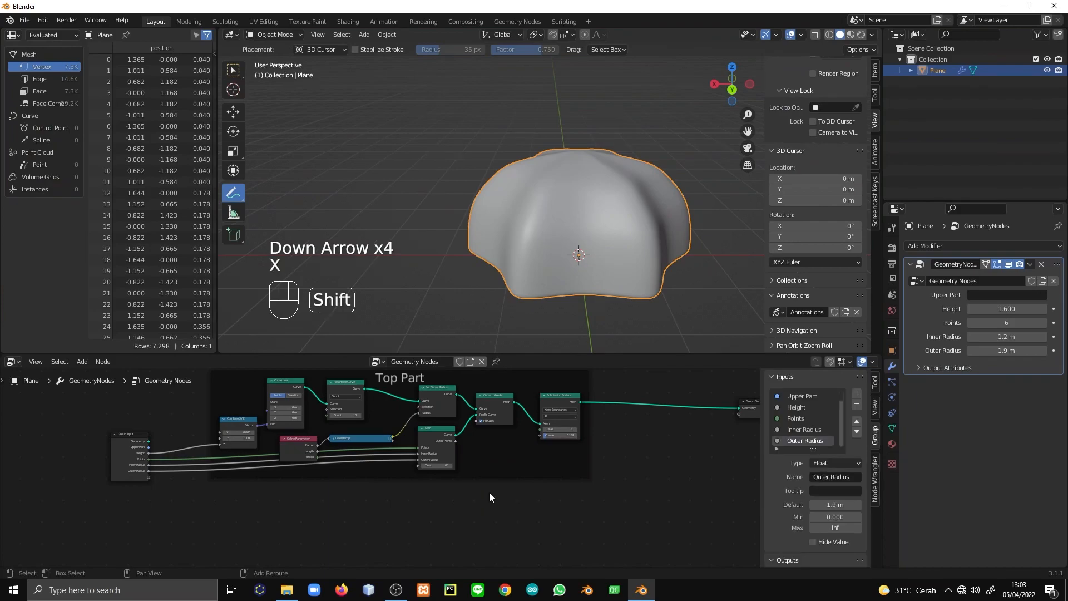
Add a Cylinder mesh primitive node below the Top Part frame
key("shift+a")
left_click(452, 348)
type("cilin")
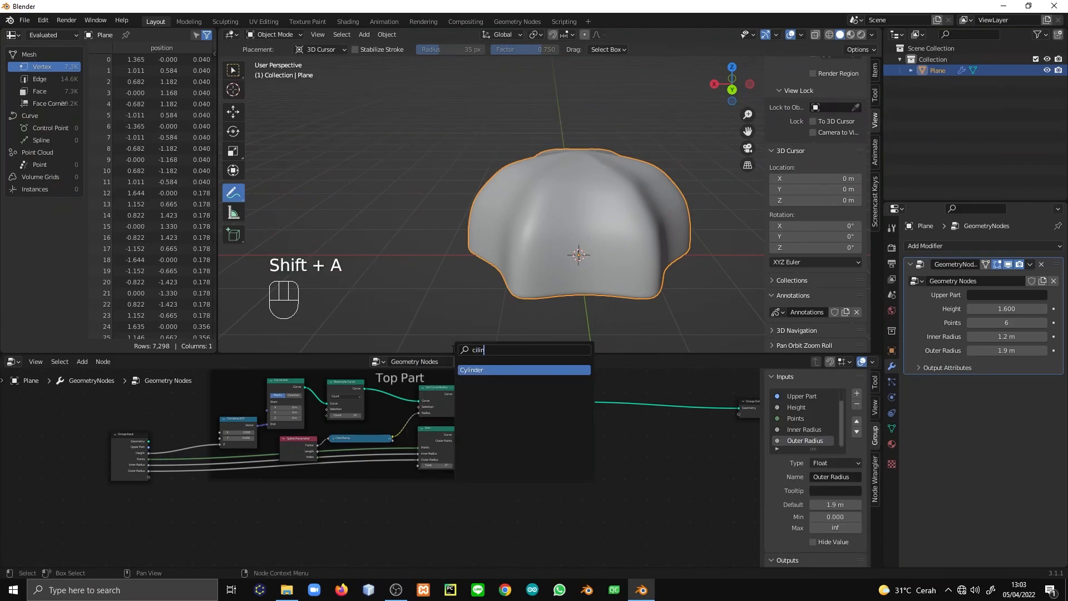
key("Return")
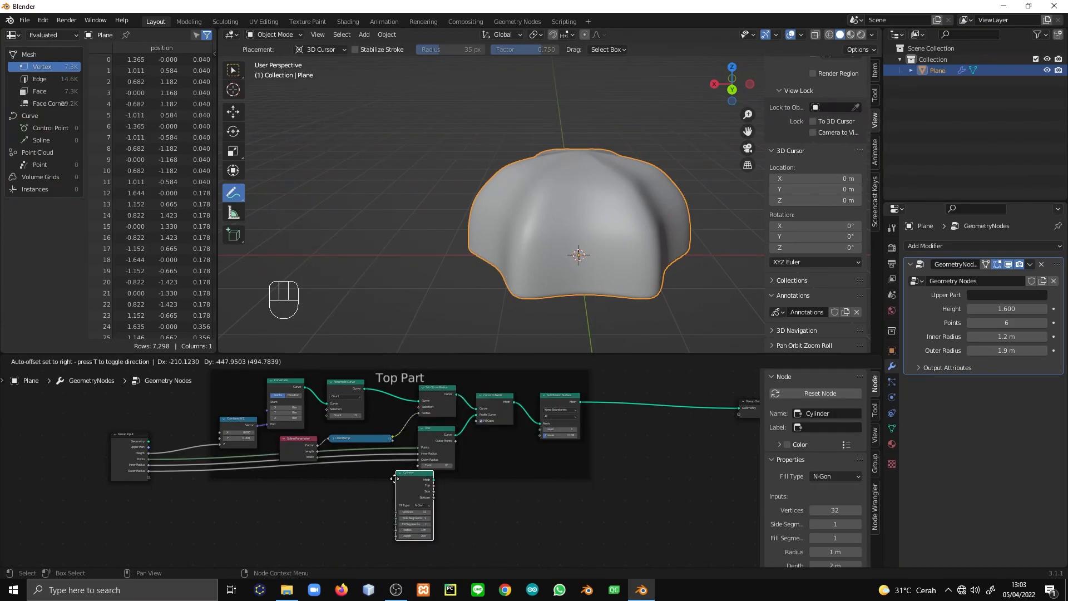
left_click(406, 478)
scroll(445, 484, "up", 3)
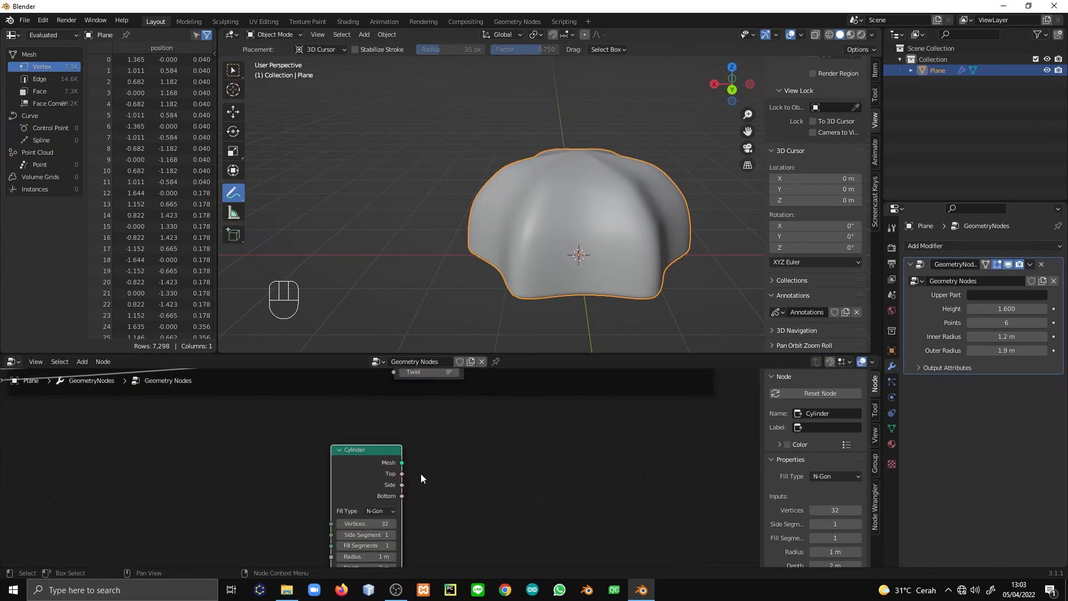
Add a Subdivision Surface node fed by the Cylinder's Mesh output and place it beside the Cylinder
left_click_drag(401, 463, 594, 489)
left_click_drag(512, 456, 512, 457)
type("sub")
key("Down")
key("Down")
key("Return")
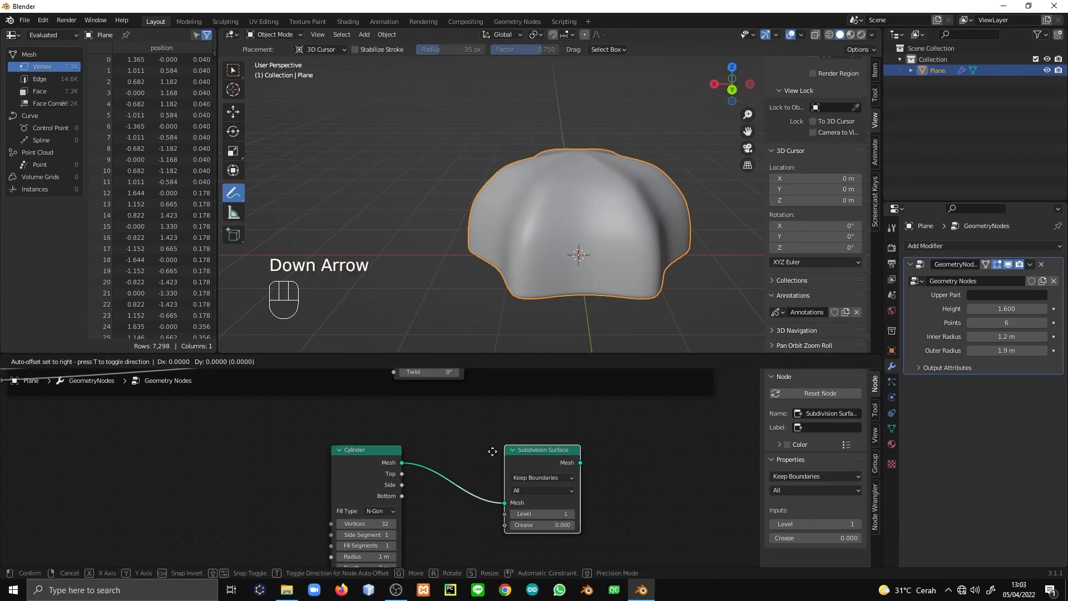
left_click(441, 456)
scroll(542, 473, "down", 4)
middle_click_drag(545, 478, 346, 552)
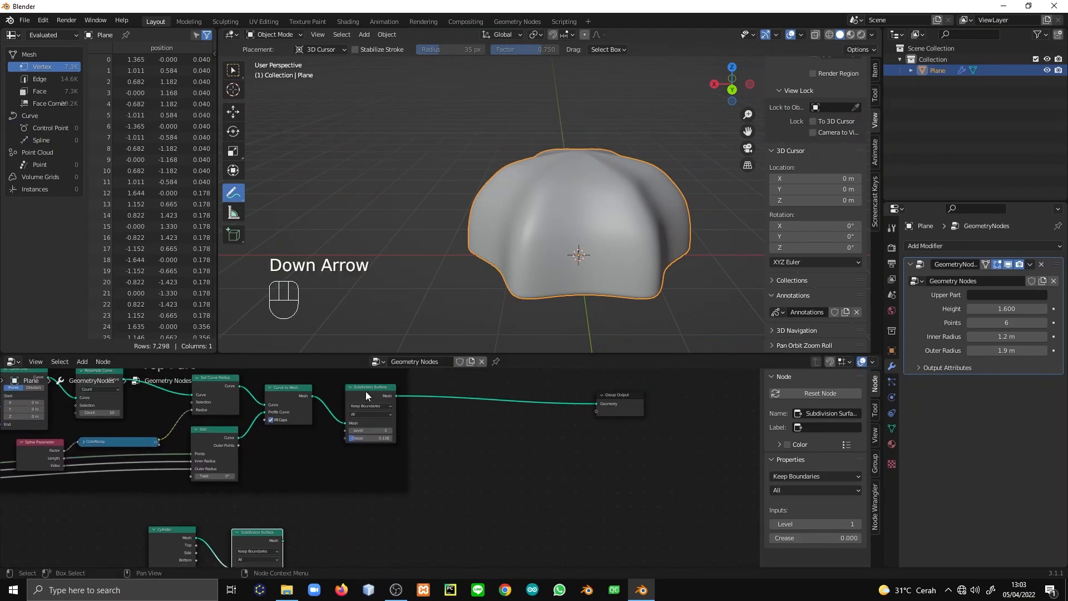
key("shift+a")
left_click(492, 349)
type("subdi")
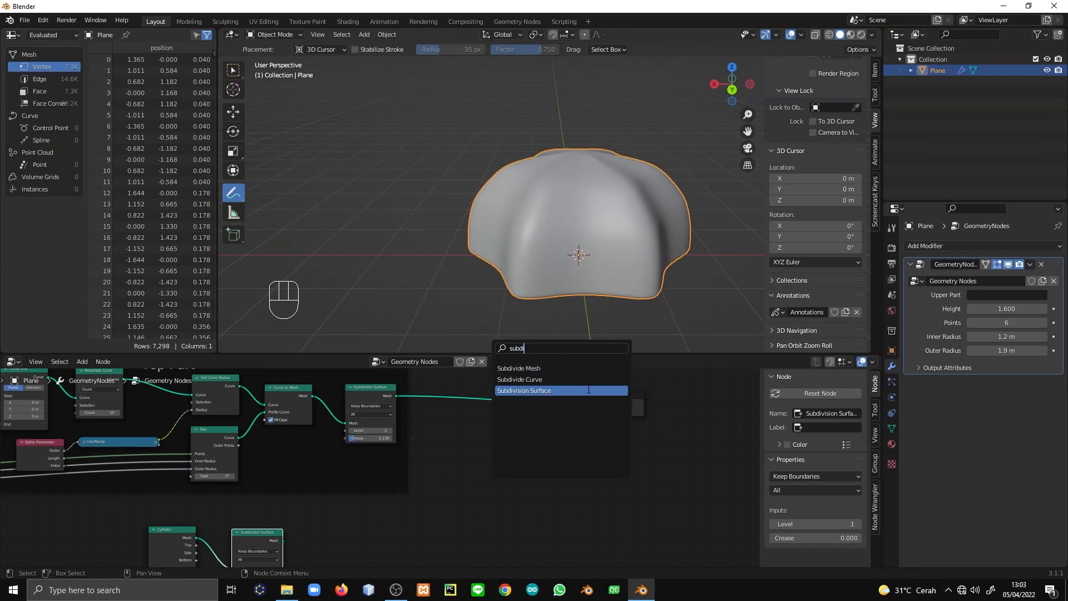
left_click(589, 389)
left_click(503, 412)
left_click_drag(283, 540, 507, 454)
key("ctrl+z")
key("ctrl+z")
key("x")
Insert a Join Geometry node before Group Output and connect the cylinder's Subdivision Surface output to it alongside the top part
key("shift+a")
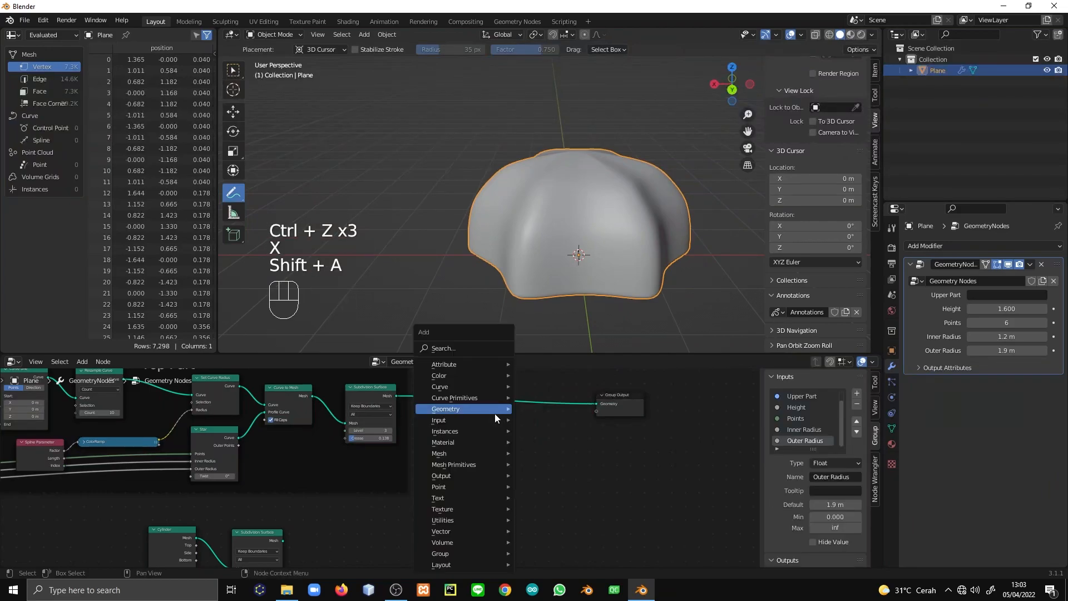
left_click(481, 348)
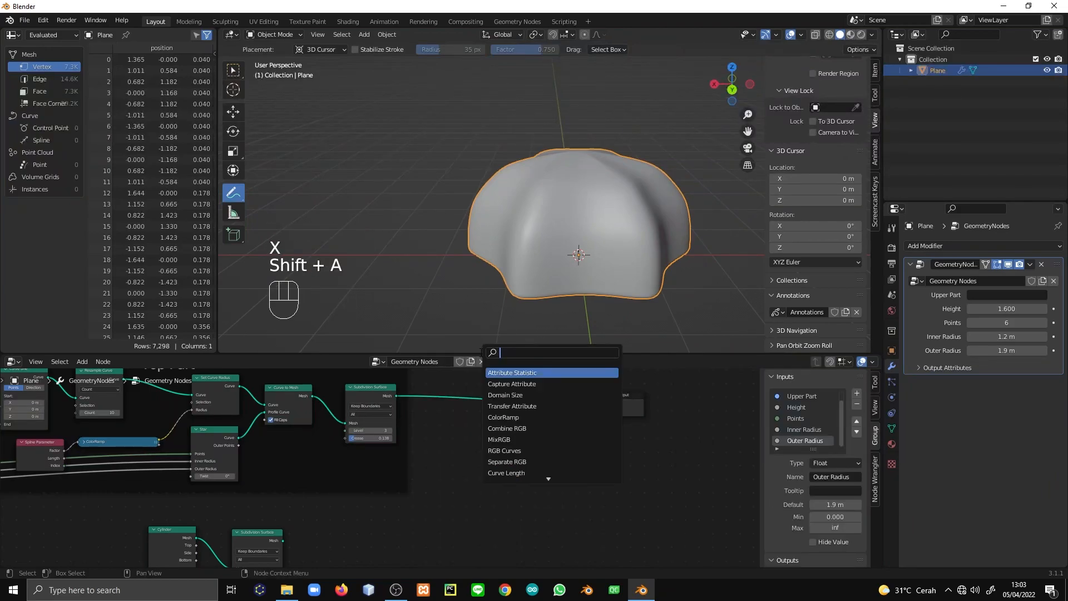
type("join")
key("Down")
key("Return")
left_click(496, 406)
left_click_drag(497, 408, 497, 397)
left_click_drag(282, 541, 496, 414)
From the front view, set the Cylinder's radius to 1.8 m and depth to 2.4 m
middle_click_drag(540, 245, 562, 231)
key("KP_1")
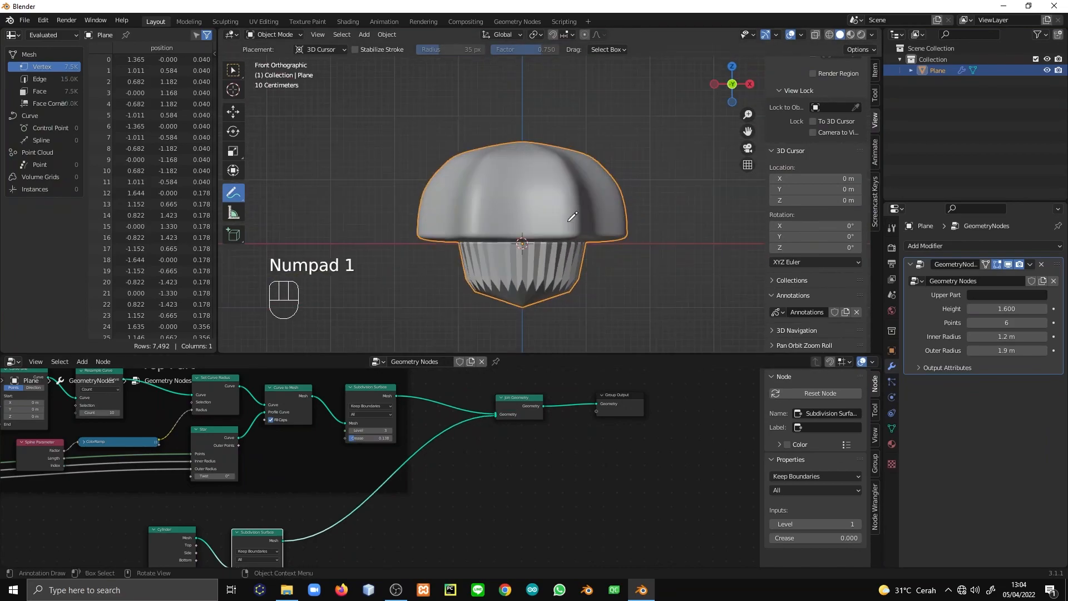
middle_click_drag(339, 510, 465, 413)
scroll(380, 476, "up", 8)
middle_click_drag(380, 496, 463, 482)
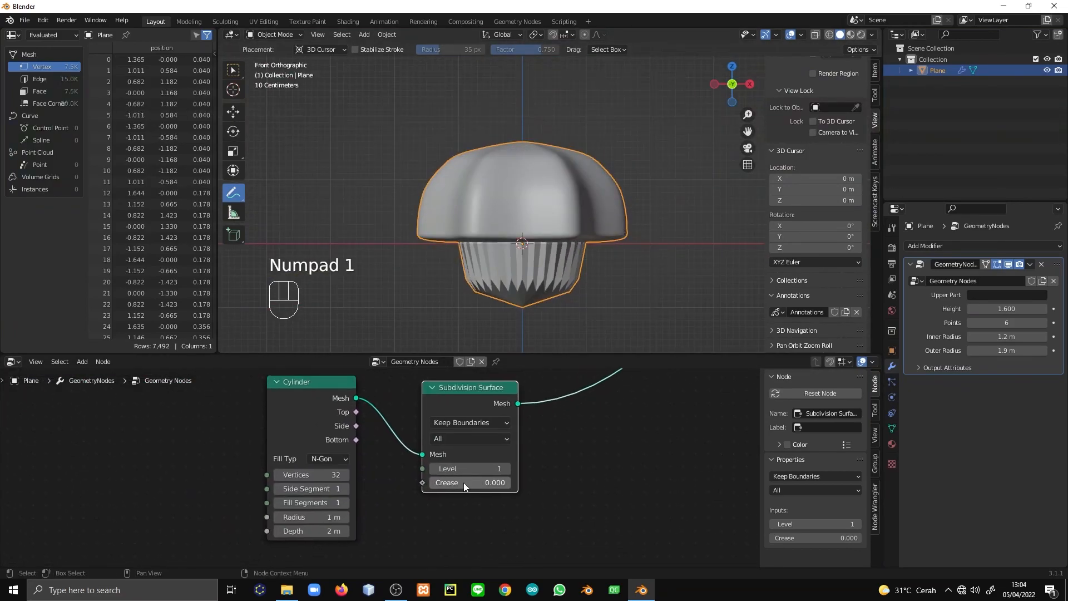
scroll(463, 483, "up", 2)
mouse_move(321, 525)
left_mouse_down()
mouse_move(366, 525)
mouse_move(303, 538)
mouse_move(326, 537)
left_mouse_up()
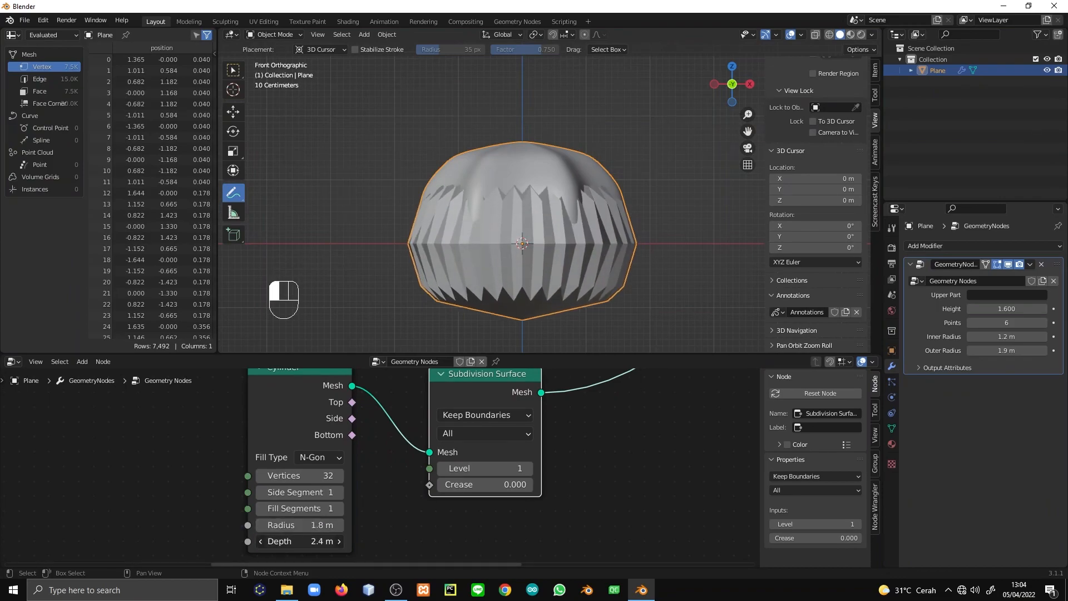
scroll(526, 473, "down", 1)
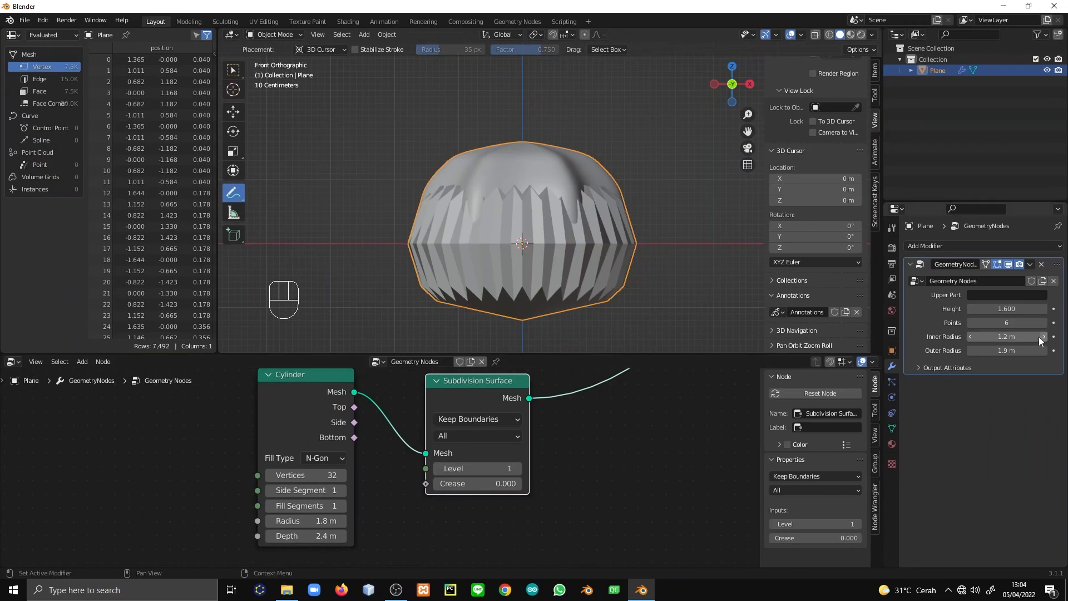
Set the modifier's Height to 2.000 and the cylinder's Subdivision Surface to level 2 with crease 0.892
left_click_drag(1007, 308, 1028, 308)
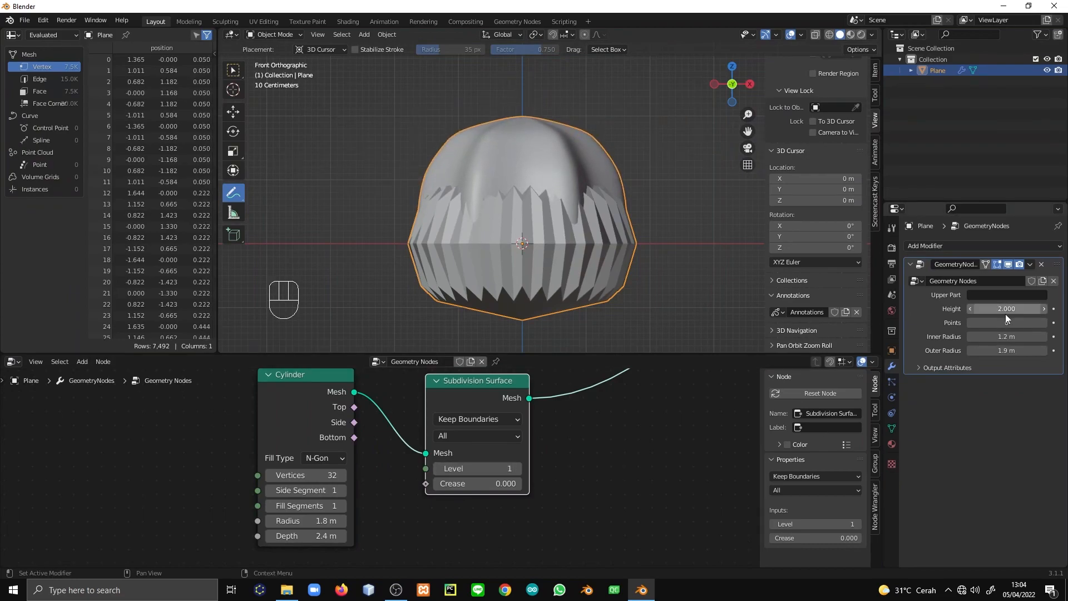
left_click(516, 468)
mouse_move(500, 483)
left_mouse_down()
mouse_move(514, 484)
mouse_move(487, 483)
mouse_move(511, 484)
left_mouse_up()
middle_click_drag(612, 166, 625, 219)
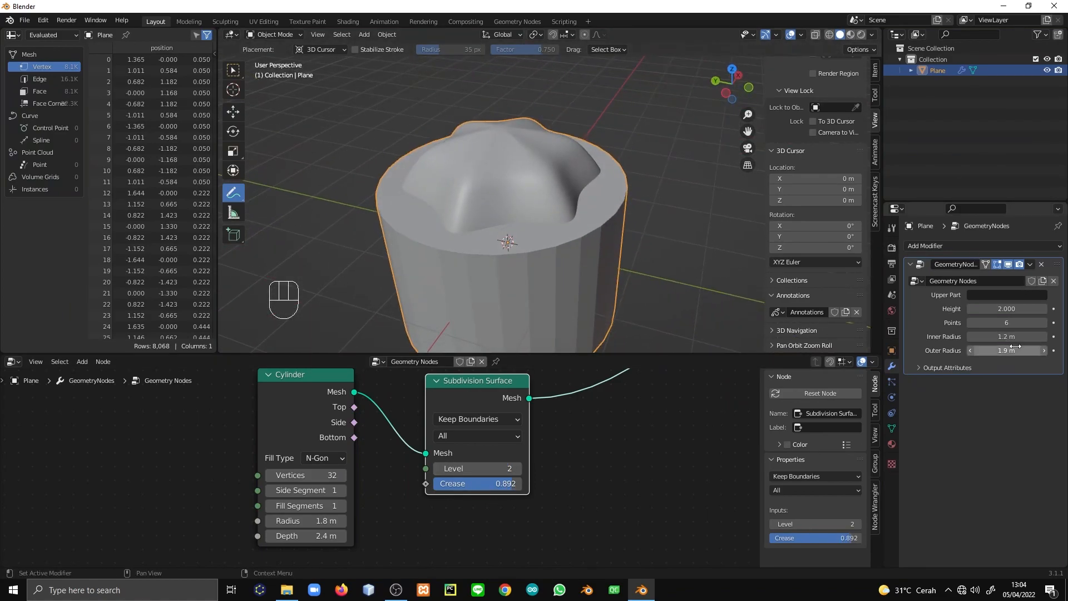
Set the Cylinder's radius to 1.74 m and its depth to 1.25 m
left_click_drag(306, 520, 286, 536, "shift")
left_click(306, 535)
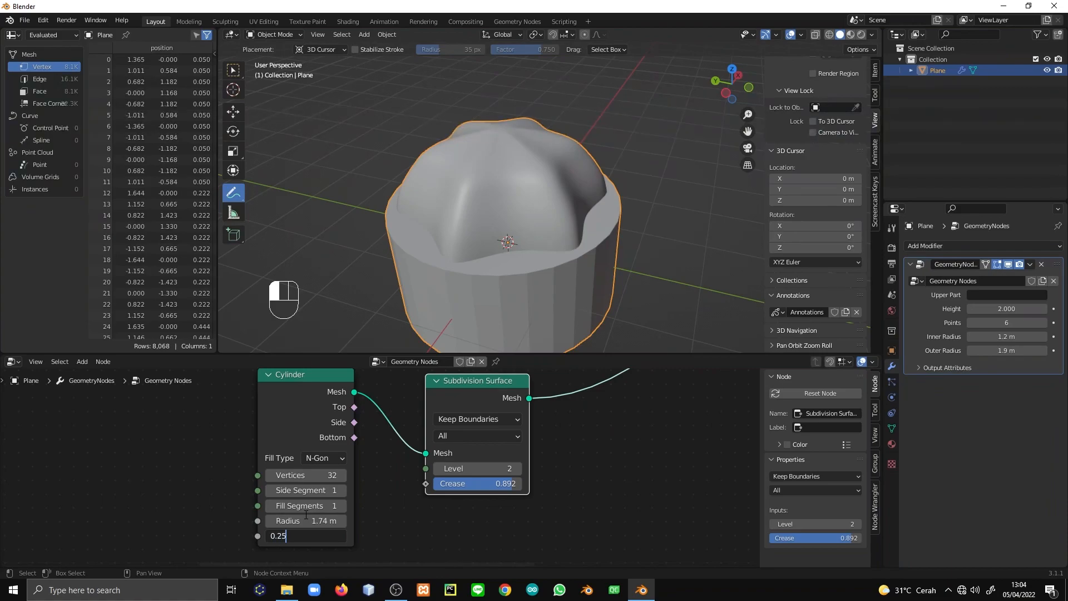
key("Left")
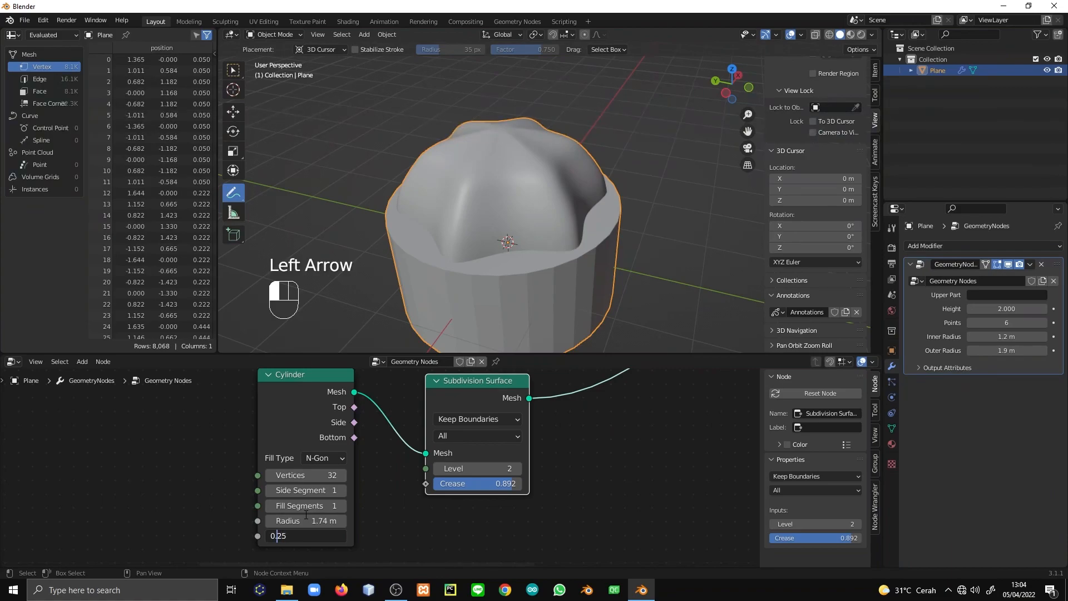
left_click(306, 514)
middle_click_drag(548, 248, 563, 224)
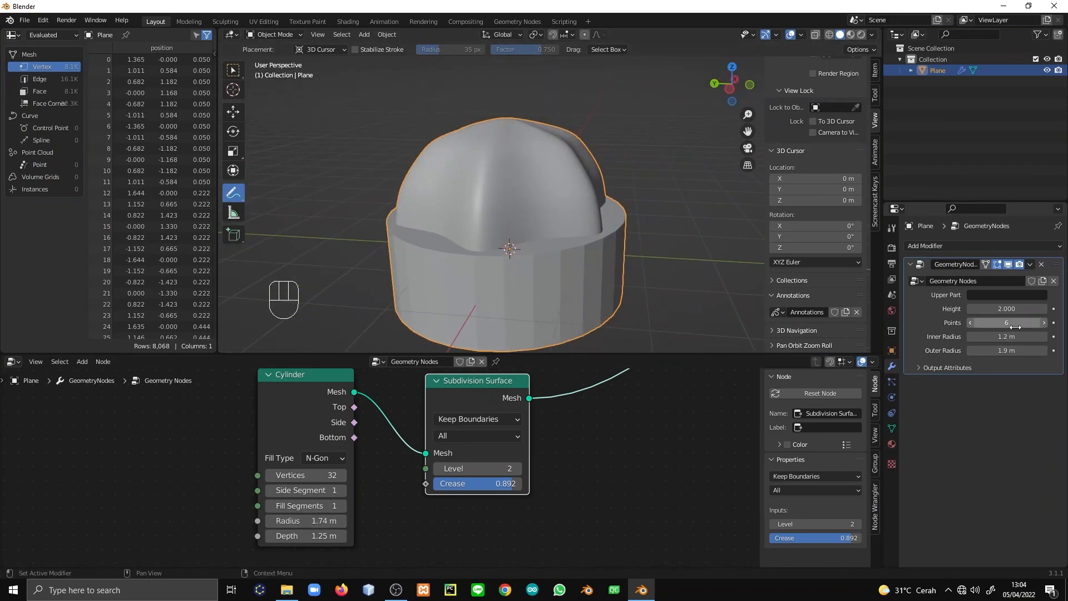
Set the modifier's Inner Radius to 1 m, Outer Radius to 1.57 m and Height to 1.584
mouse_move(1012, 338)
left_mouse_down("shift")
mouse_move(1013, 350)
mouse_move(1002, 351)
mouse_move(1014, 350)
mouse_move(998, 350)
left_mouse_up("shift")
middle_click_drag(622, 227, 639, 248)
left_click_drag(1005, 307, 975, 307, "shift")
middle_click_drag(579, 243, 589, 211)
key("KP_1")
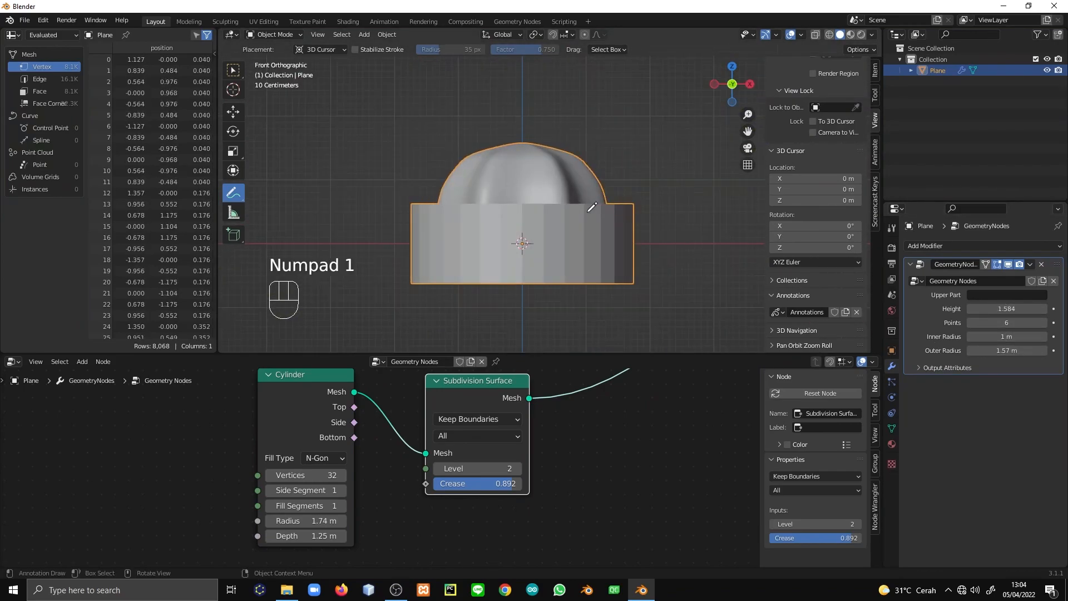
Show the model in wireframe and mark the overlap between the dome and the cylinder with short annotation strokes
key("z")
scroll(289, 180, "up", 3)
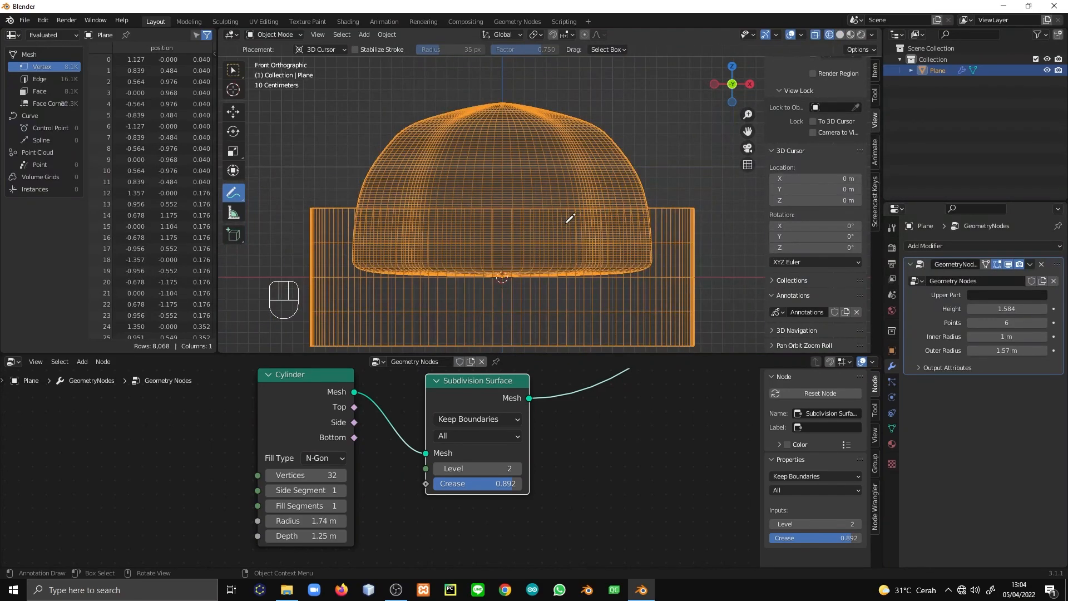
scroll(606, 432, "down", 3)
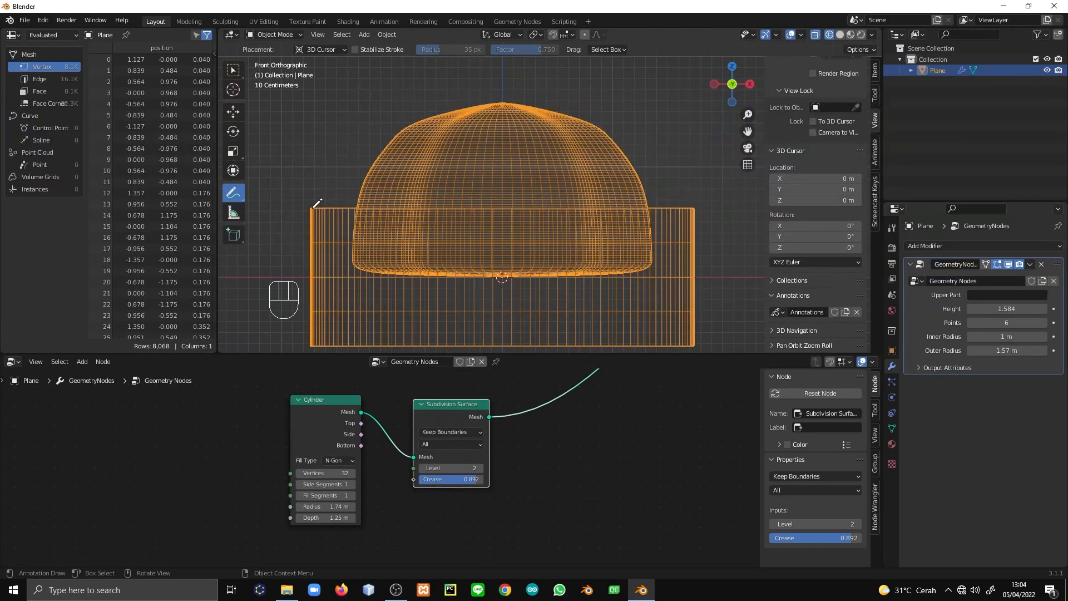
left_click_drag(338, 262, 368, 219)
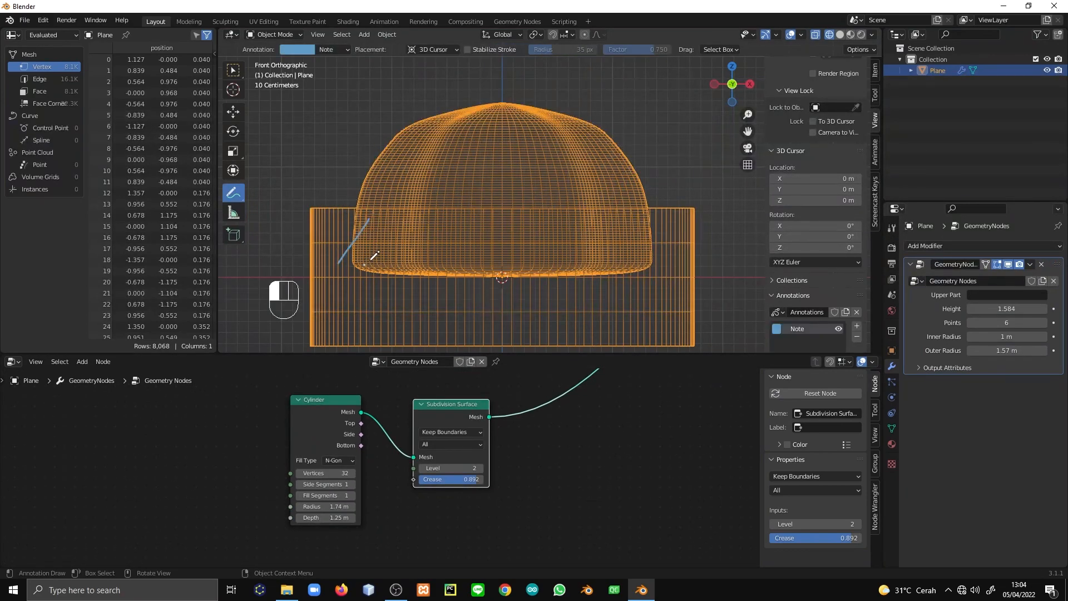
middle_click_drag(638, 243, 640, 278)
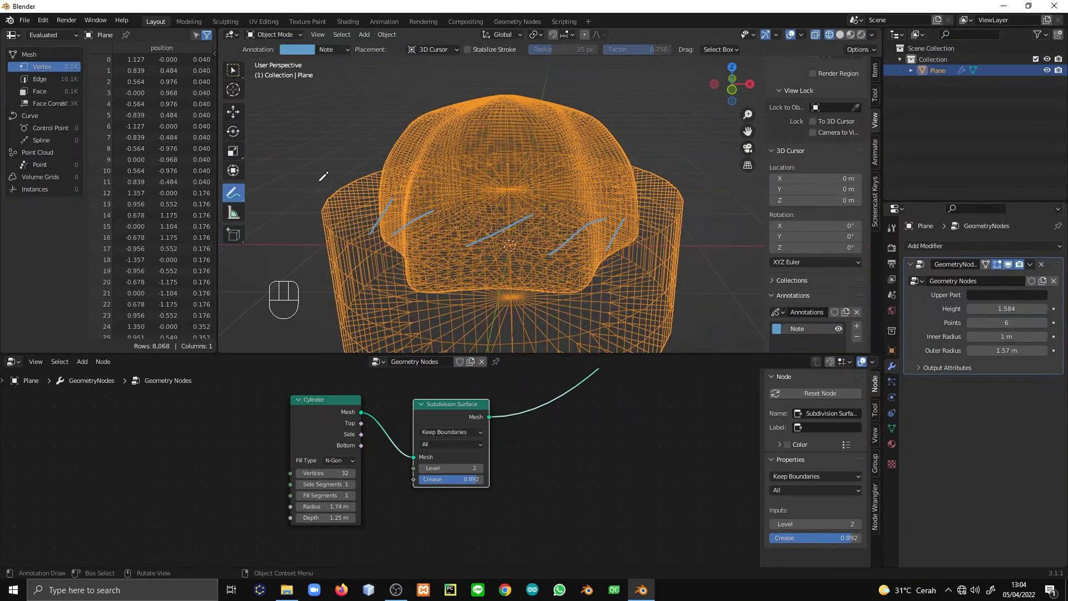
Try a Voxel Remesh modifier on the Plane, inspect the mesh in wireframe, and remove the modifier
key("z")
left_click(986, 247)
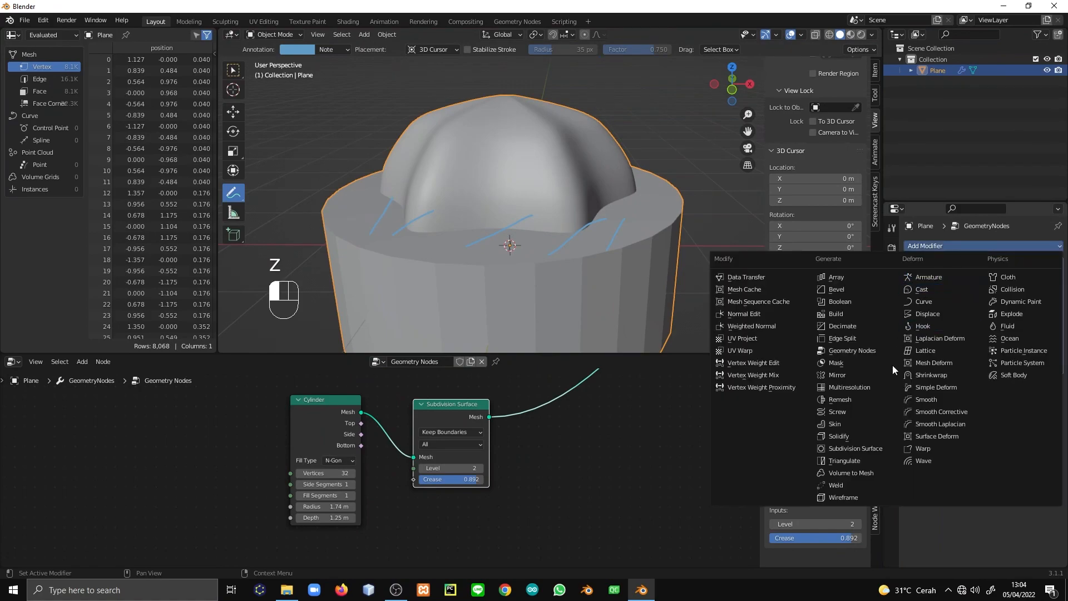
left_click(879, 396)
mouse_move(423, 223)
middle_mouse_down()
mouse_move(461, 245)
mouse_move(464, 203)
mouse_move(509, 247)
middle_mouse_up()
key("z")
left_click(474, 251)
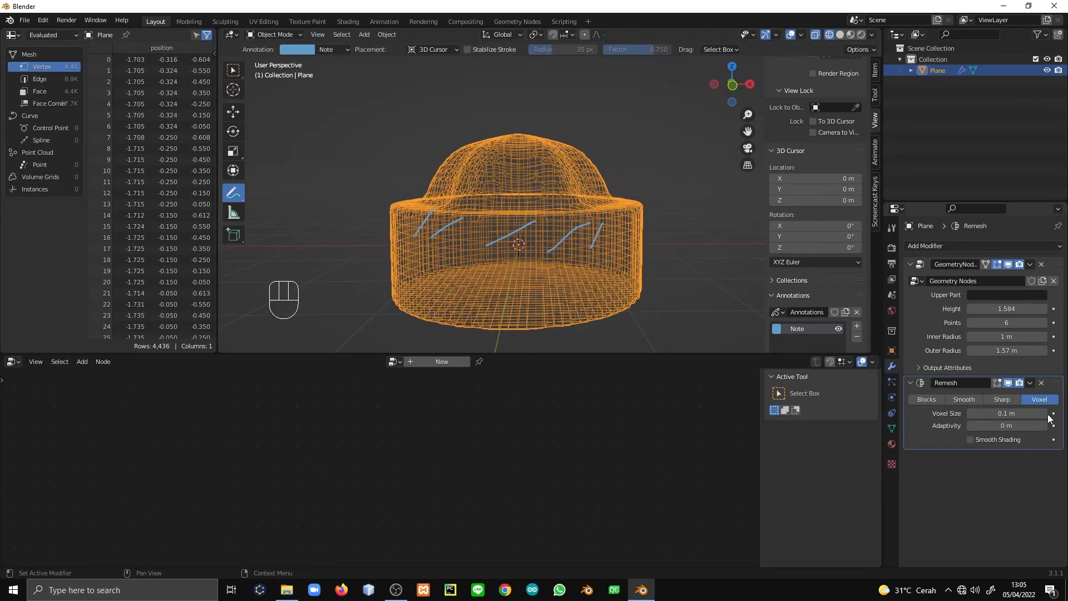
left_click(1042, 382)
Insert a Distribute Points on Faces node between Join Geometry and Group Output and show the model in solid shading
scroll(606, 520, "down", 2)
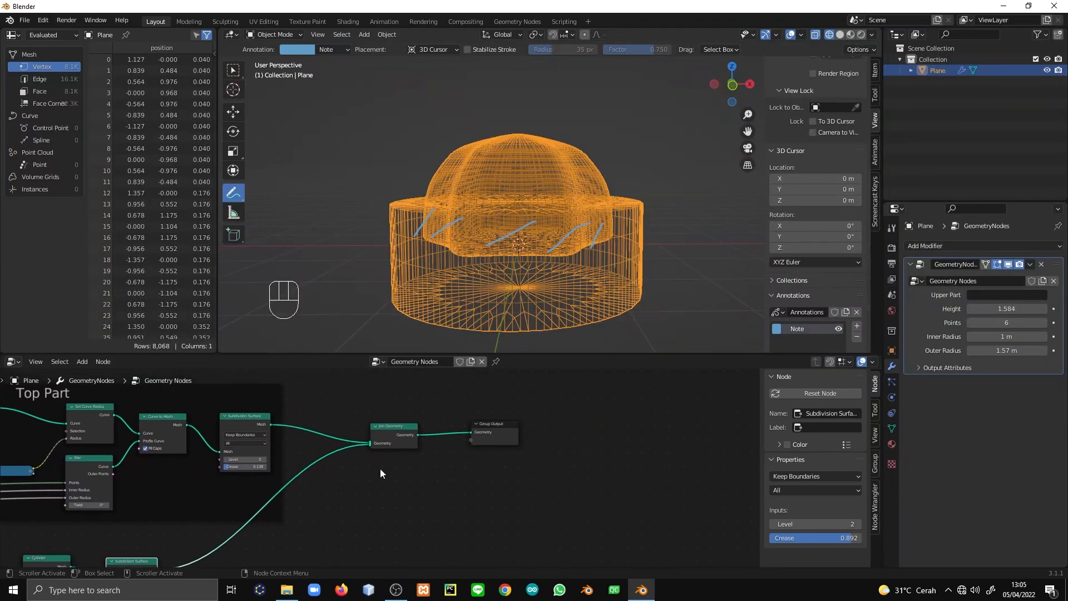
left_click(501, 432)
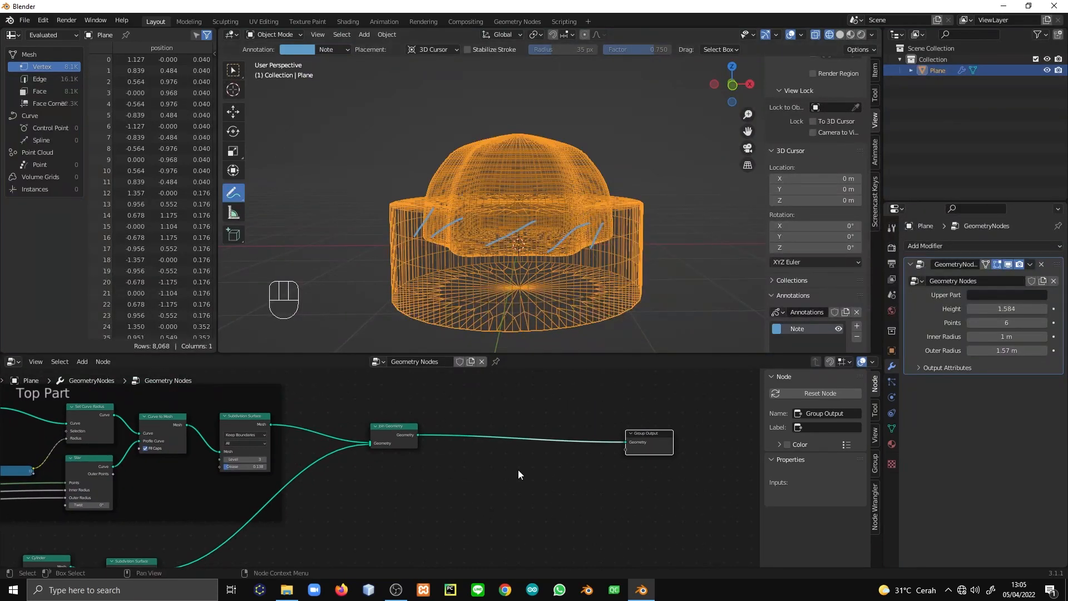
scroll(528, 467, "up", 2)
middle_click_drag(542, 465, 432, 475)
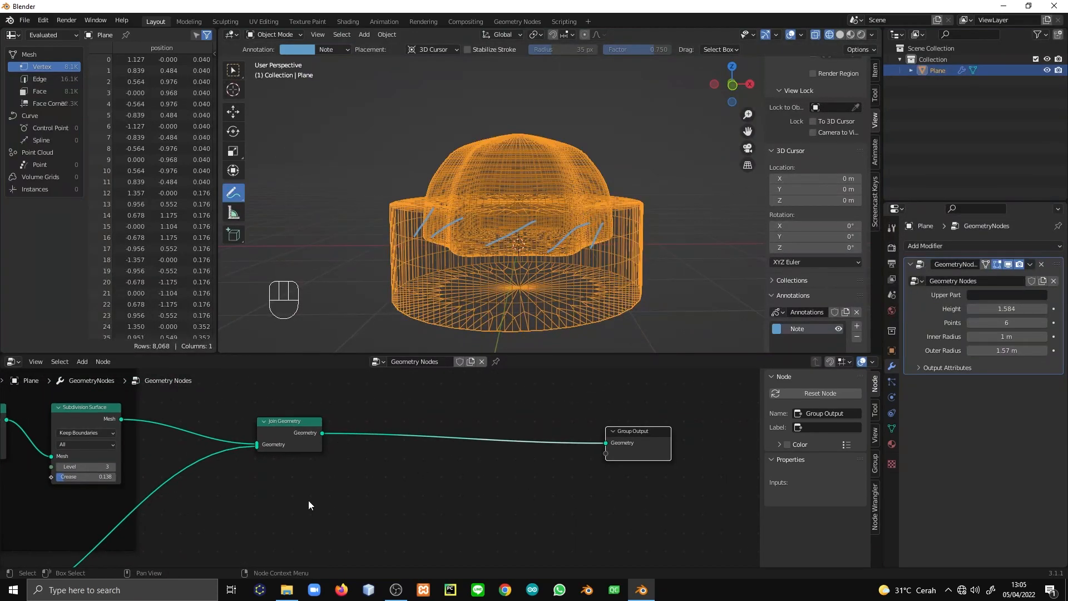
key("shift+a")
left_click(484, 345)
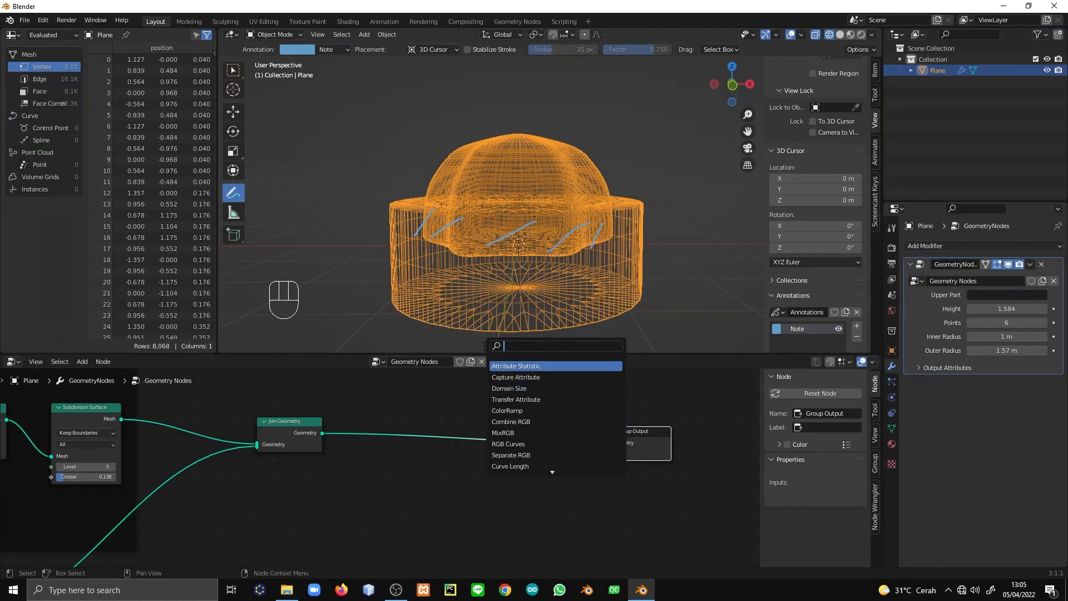
type("point on")
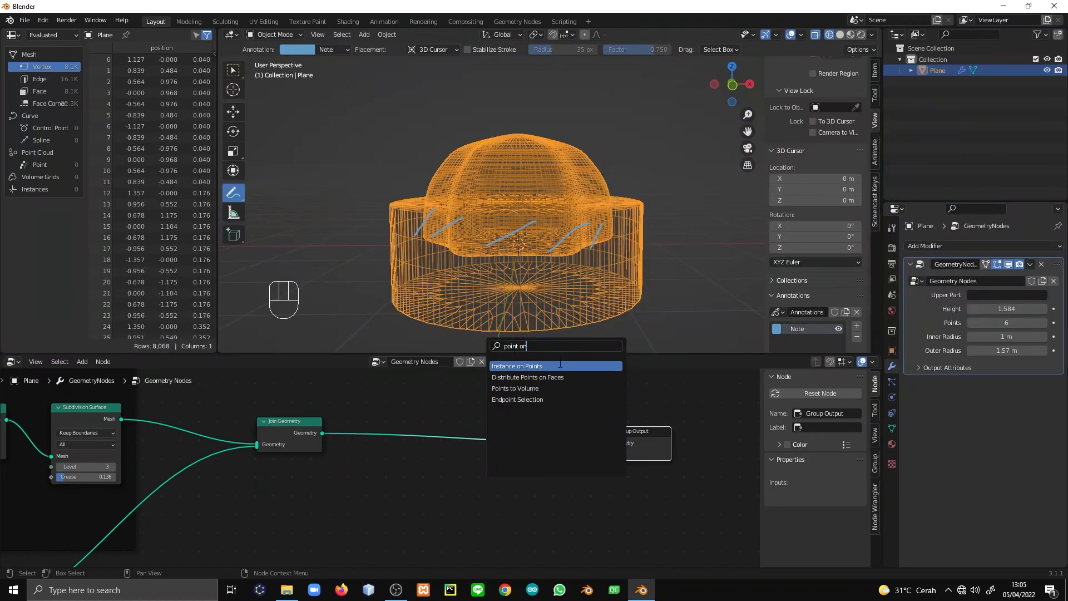
left_click(558, 376)
left_click(450, 435)
key("z")
left_click(570, 280)
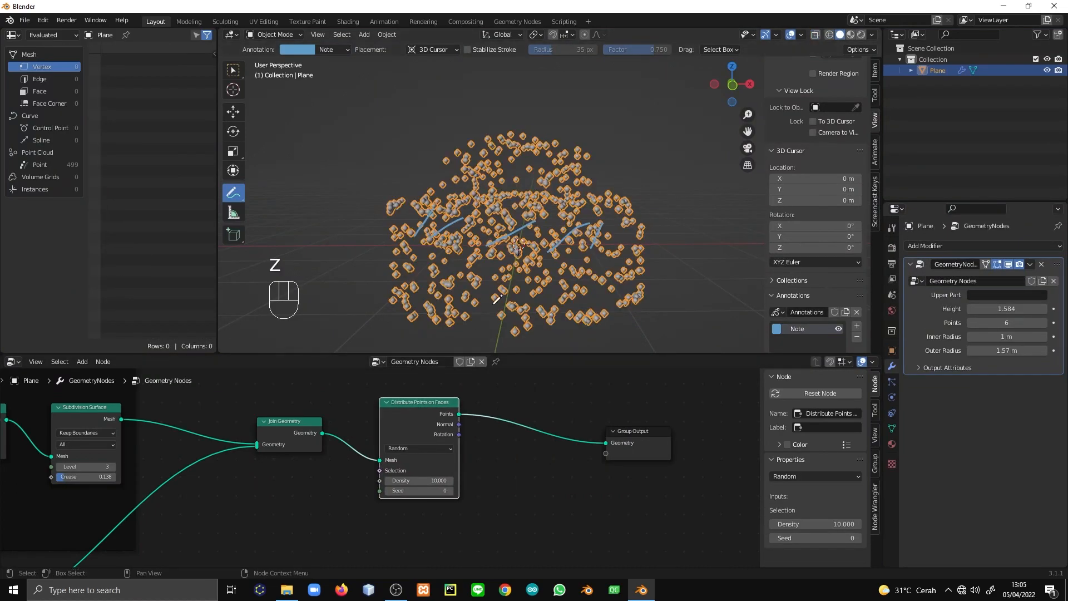
Raise the random point distribution's Density to 100 and on to 1000, and inspect the point coverage
type("100")
left_click(484, 460)
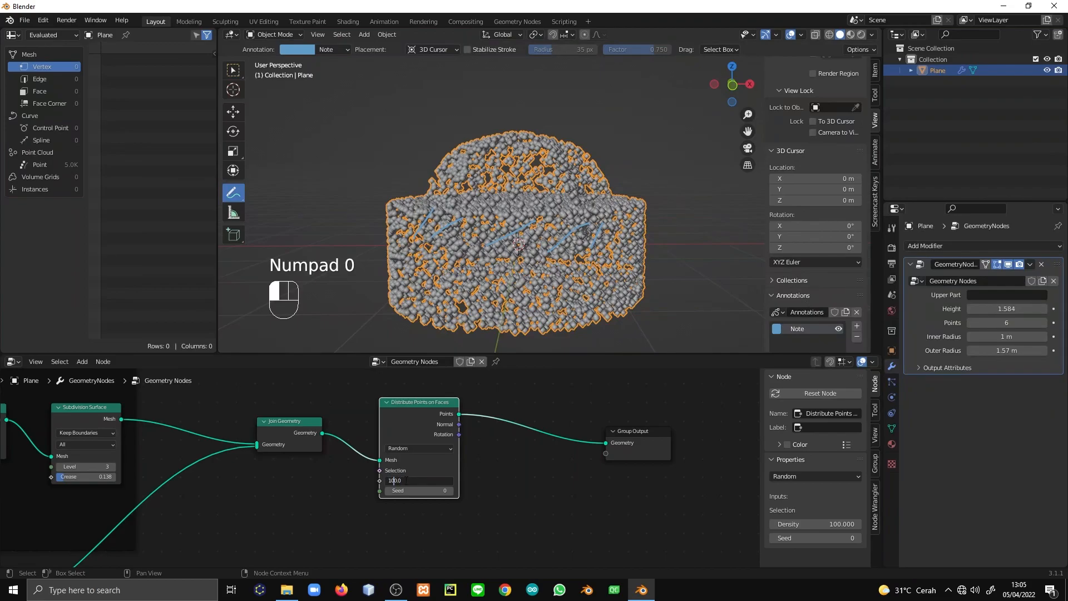
left_click(491, 431)
middle_click_drag(486, 206, 487, 292)
scroll(573, 223, "up", 5)
scroll(606, 245, "down", 3)
scroll(592, 286, "up", 3)
scroll(592, 286, "down", 3)
scroll(477, 273, "down", 4)
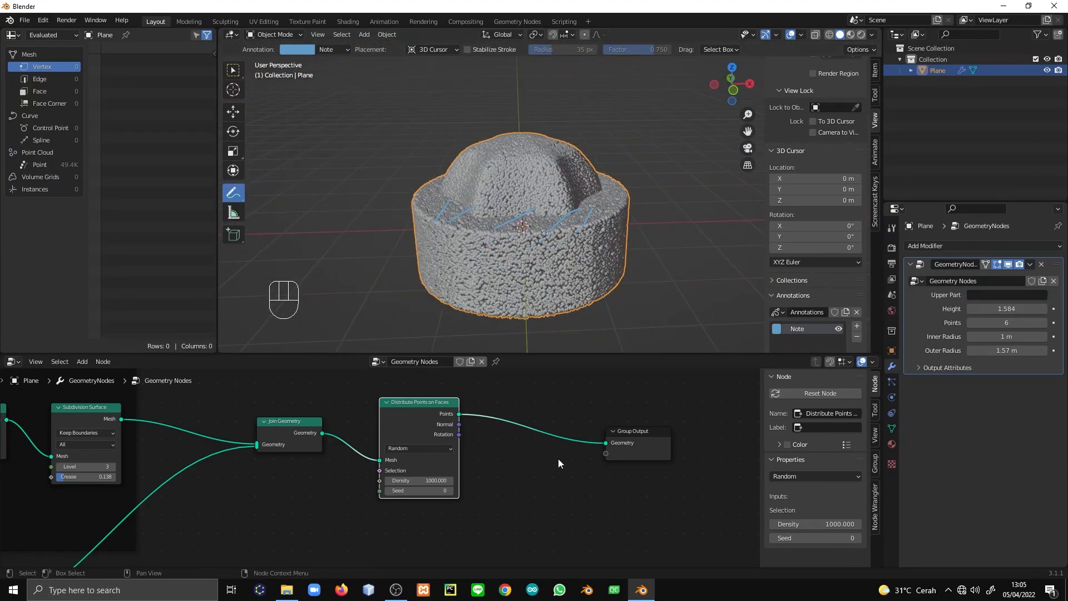
Switch the point distribution to Poisson Disk with a Density Max of 1000 and a Distance Min of 0.01 m
left_click(411, 449)
left_click(409, 468)
left_click(435, 500)
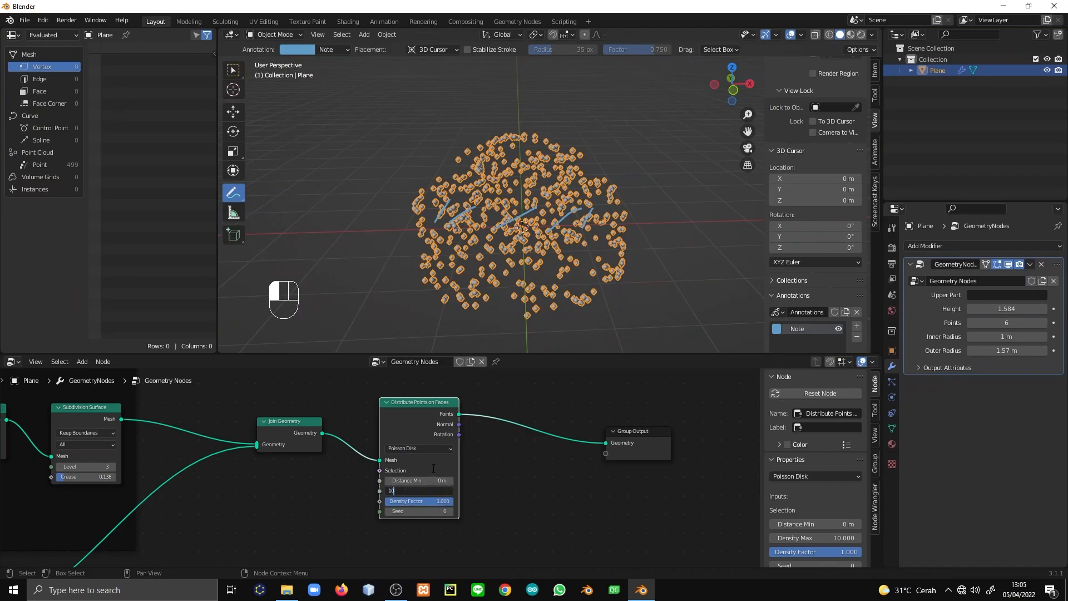
type("0")
key("Return")
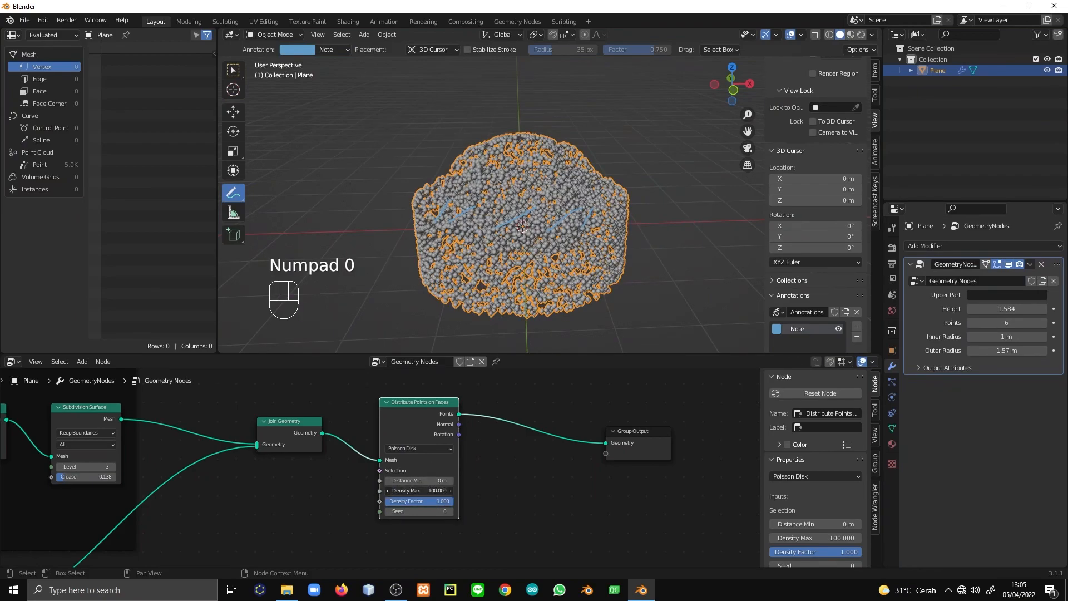
key("Left")
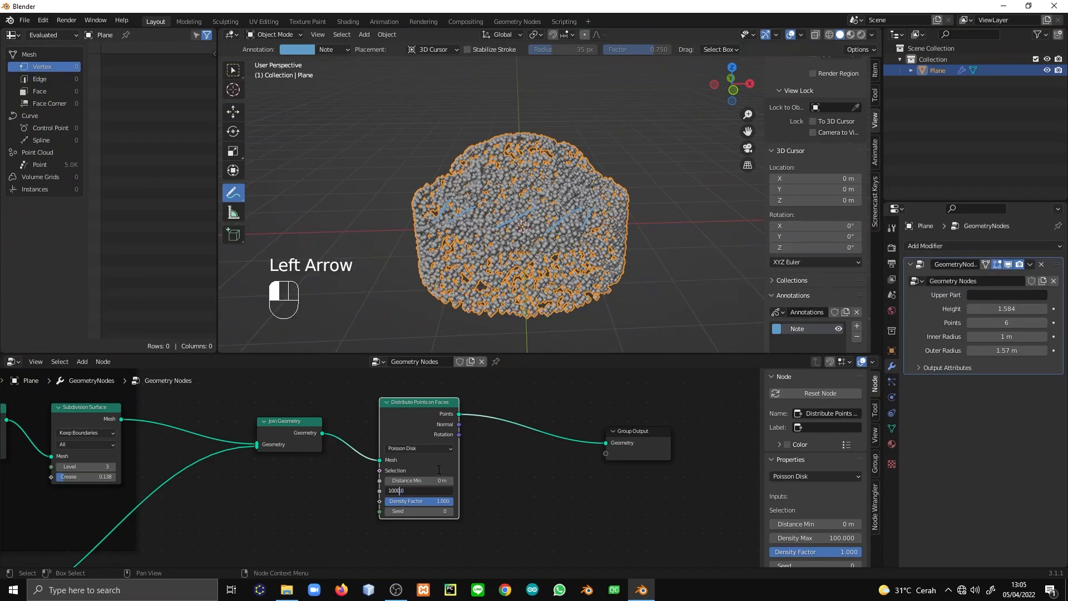
left_click(438, 468)
double_click(393, 489)
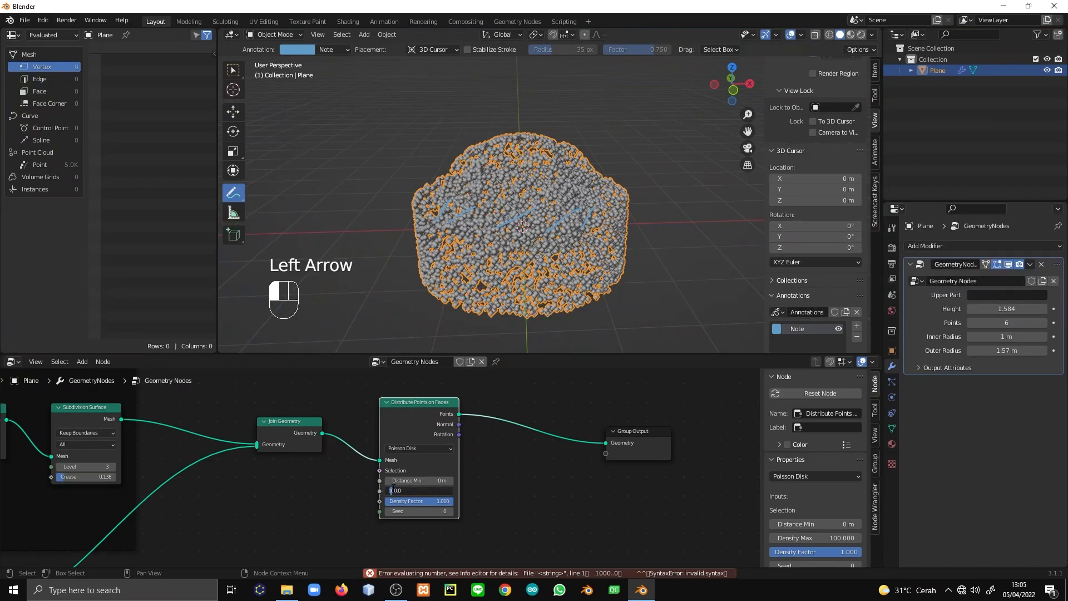
key("Return")
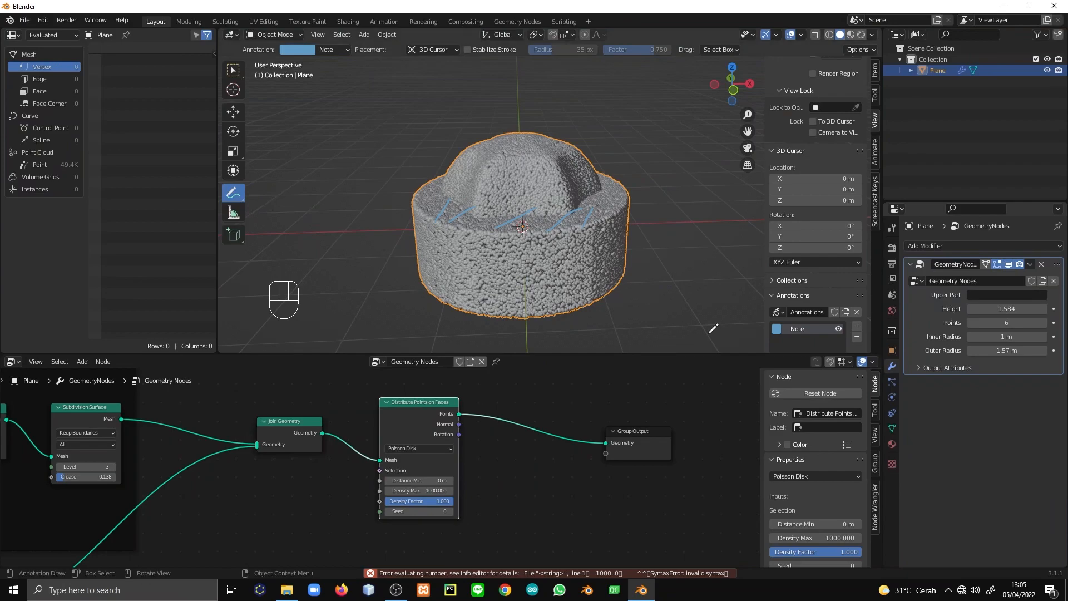
scroll(344, 493, "up", 2)
mouse_move(344, 494)
left_mouse_down("shift")
mouse_move(357, 493)
mouse_move(347, 494)
left_mouse_up("shift")
middle_click_drag(473, 192, 559, 153)
Insert a Points to Volume node before the Group Output and set its Radius to 0.2 m
left_click_drag(621, 428, 689, 427)
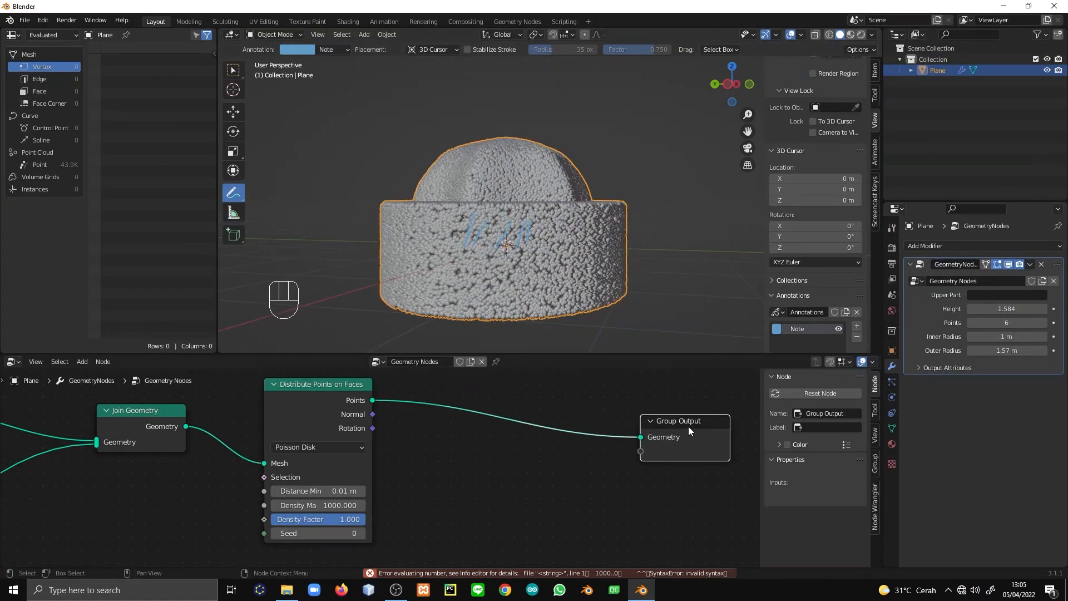
key("shift+a")
left_click(496, 349)
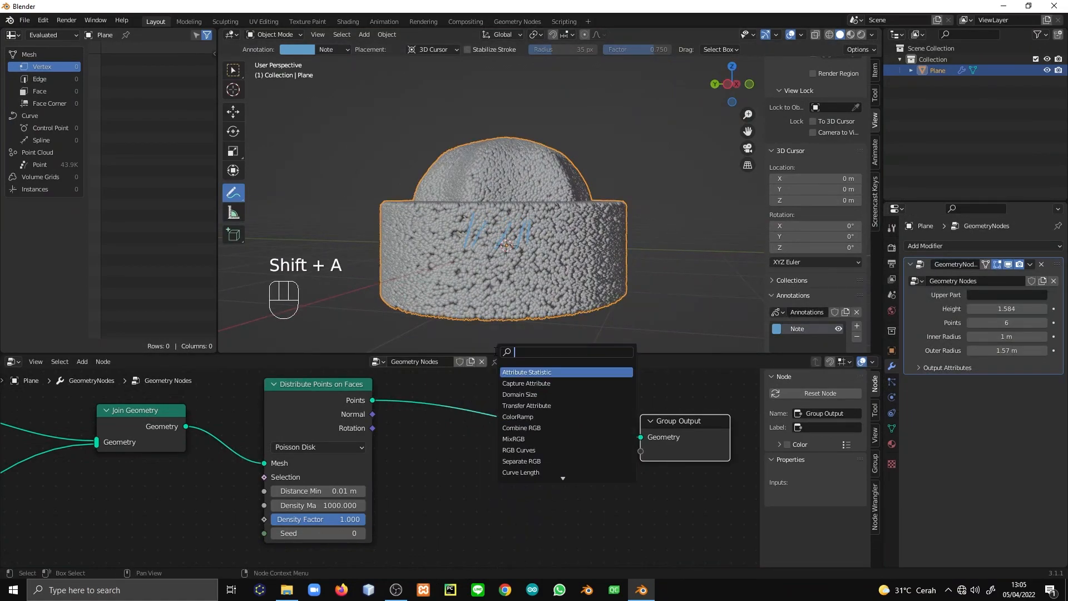
type("points to vol")
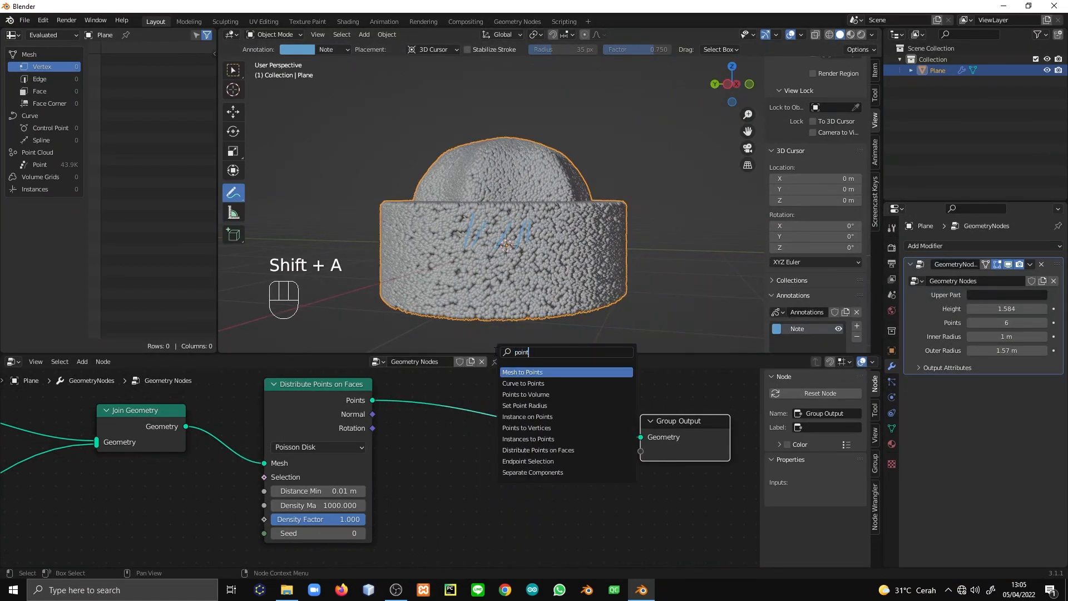
key("Return")
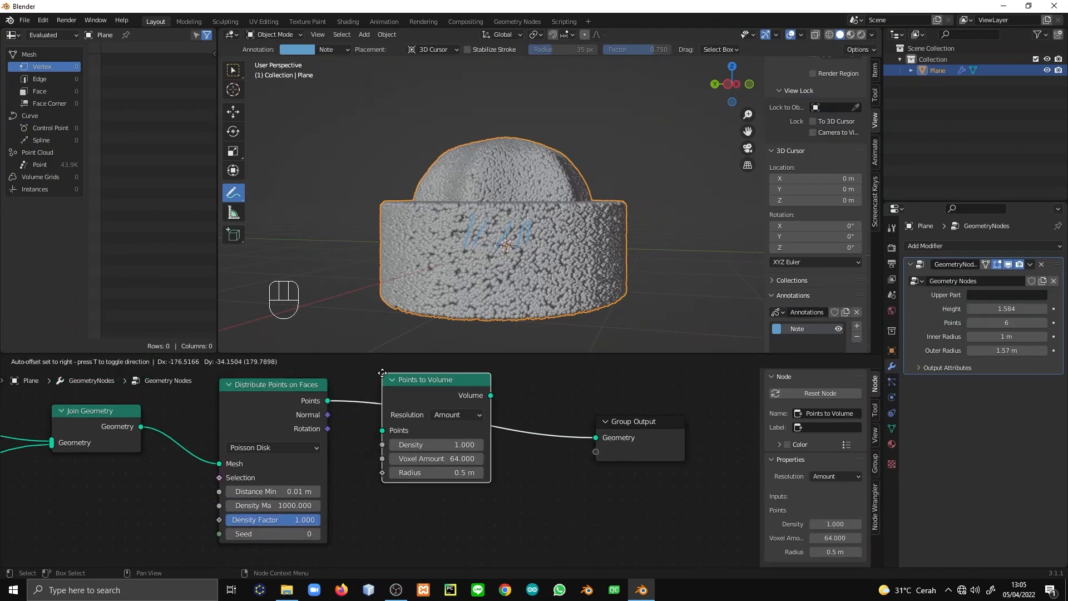
left_click(383, 375)
middle_click_drag(452, 289, 465, 301)
left_click(459, 472)
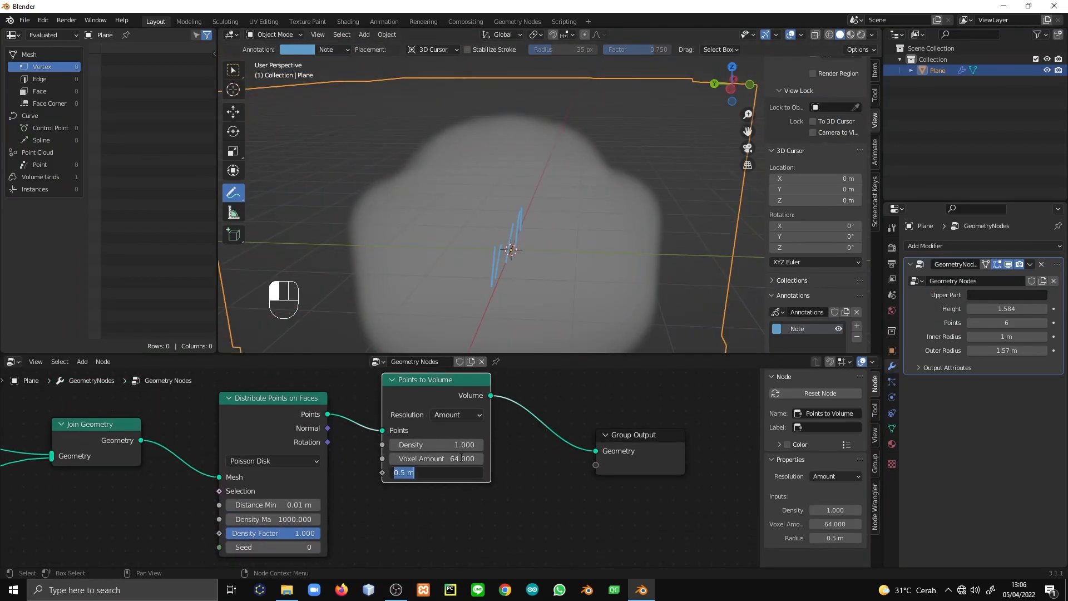
key("Return")
middle_click_drag(467, 225, 468, 201)
Insert a Volume to Mesh node after Points to Volume and inspect the generated mesh in solid shading
left_click_drag(628, 433, 617, 408)
key("shift+a")
left_click(434, 343)
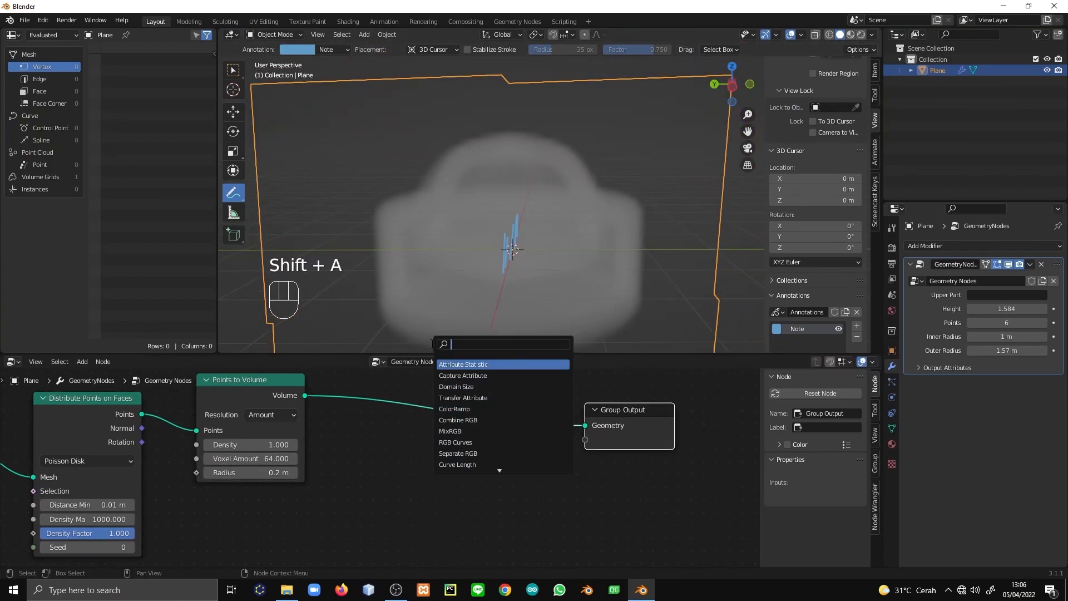
type("volu")
key("Return")
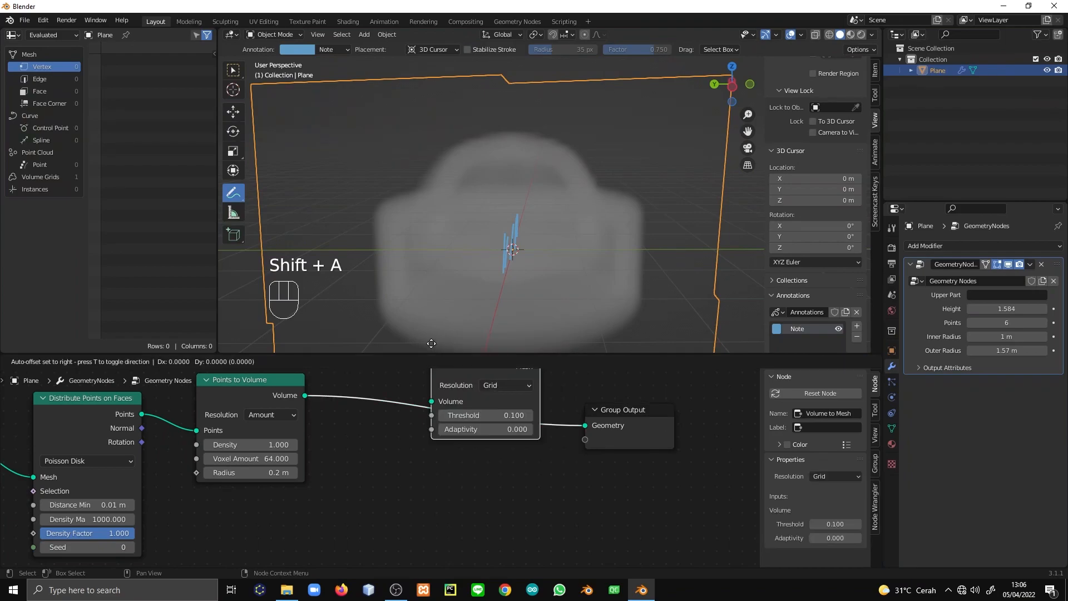
left_click(360, 375)
mouse_move(501, 244)
middle_mouse_down()
mouse_move(529, 263)
mouse_move(463, 205)
mouse_move(504, 192)
mouse_move(566, 244)
mouse_move(403, 224)
middle_mouse_up()
key("z")
left_click(659, 262)
scroll(463, 249, "up", 4)
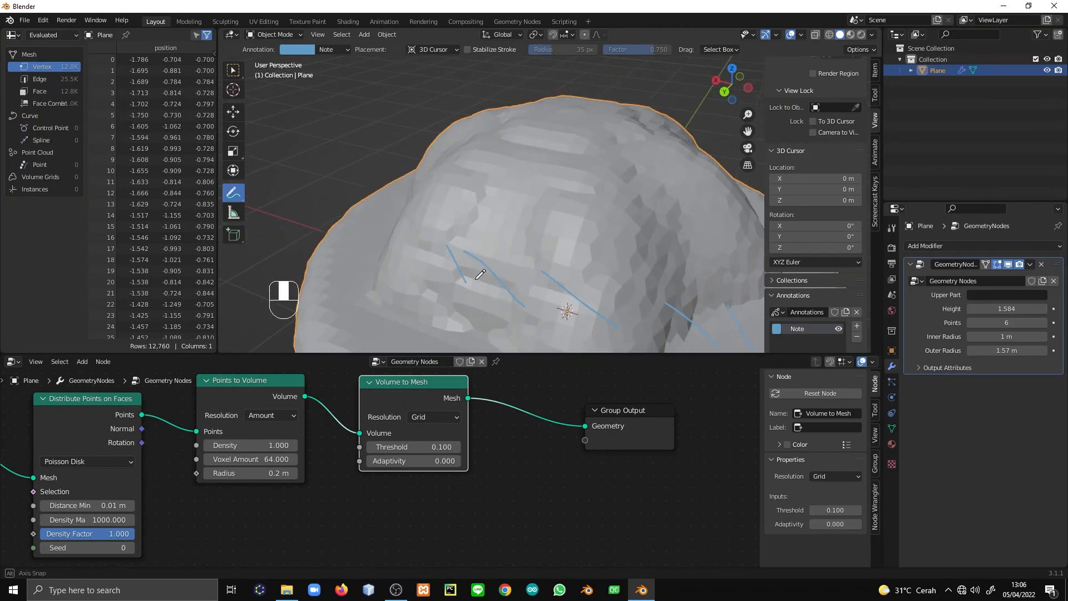
scroll(431, 309, "down", 3)
Mark the seam between dome and base with annotation strokes and remove the annotation layer
left_click_drag(440, 257, 460, 248)
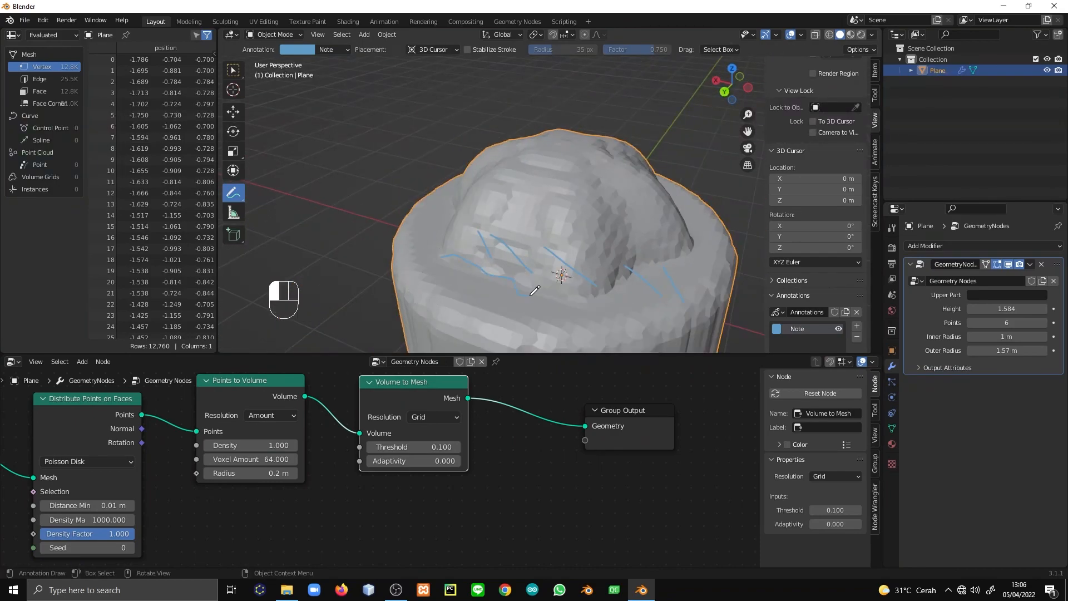
left_click_drag(531, 295, 554, 306)
middle_click_drag(554, 307, 504, 307)
left_click(857, 337)
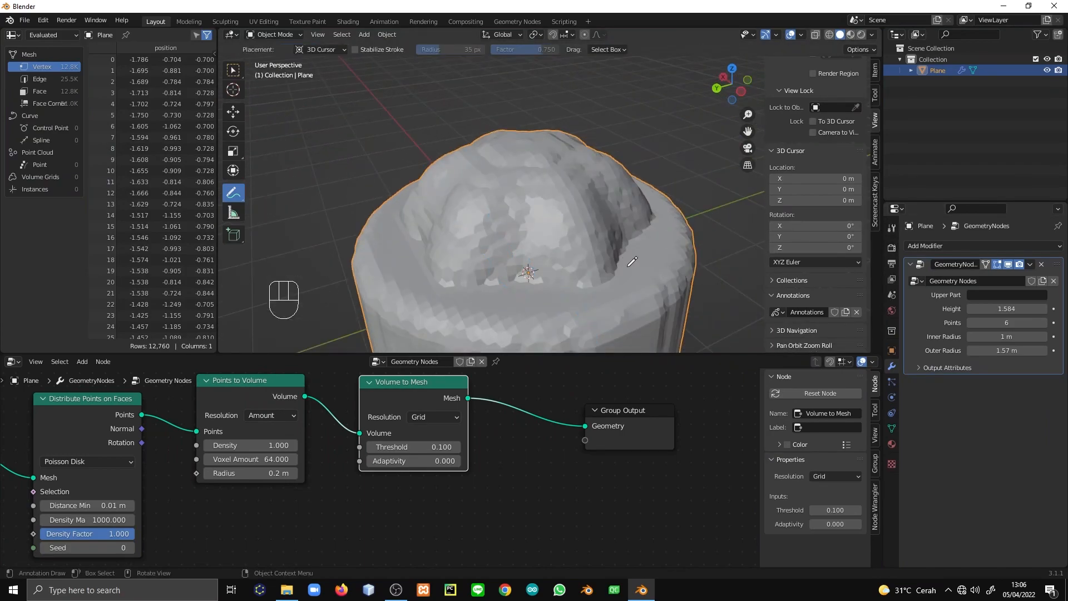
Show the mesh in front wireframe view and outline the inner shell inside the base with an annotation stroke
key("KP_1")
key("z")
left_click(476, 245)
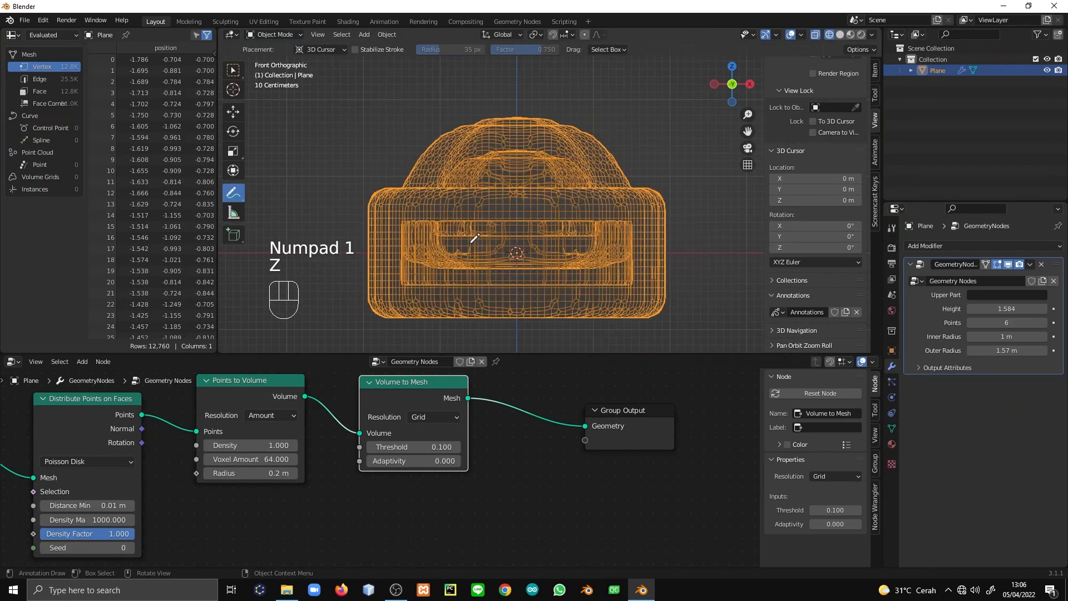
scroll(474, 246, "up", 3)
middle_click_drag(474, 246, 514, 184, "shift")
mouse_move(321, 173)
left_mouse_down()
mouse_move(319, 223)
mouse_move(389, 312)
mouse_move(750, 280)
left_mouse_up()
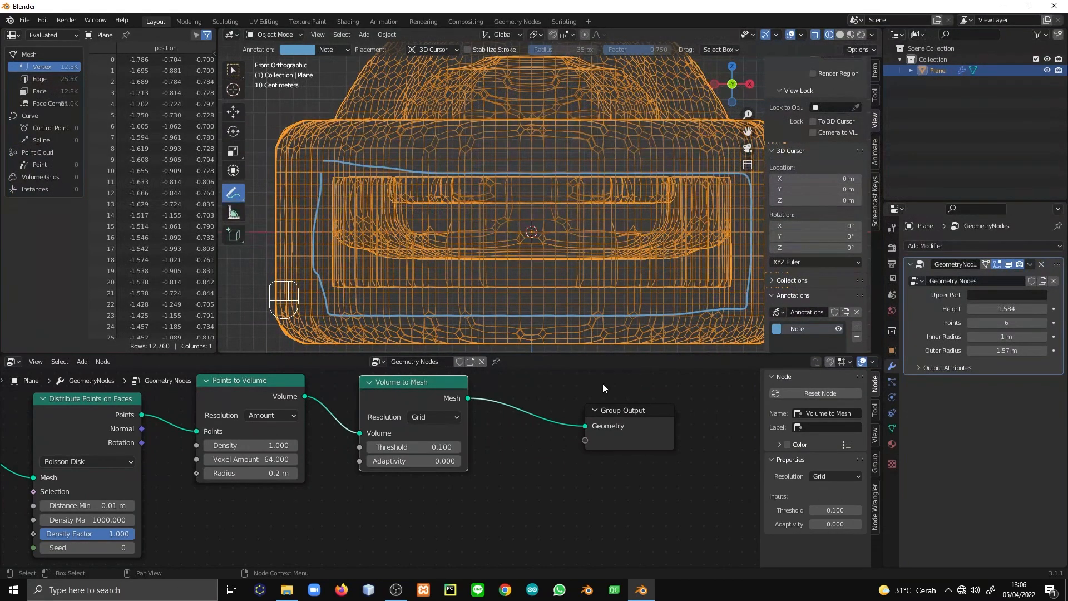
Insert a Delete Geometry node between Volume to Mesh and Group Output
mouse_move(639, 412)
left_mouse_down()
mouse_move(760, 407)
mouse_move(652, 400)
left_mouse_up()
key("shift+a")
left_click(487, 349)
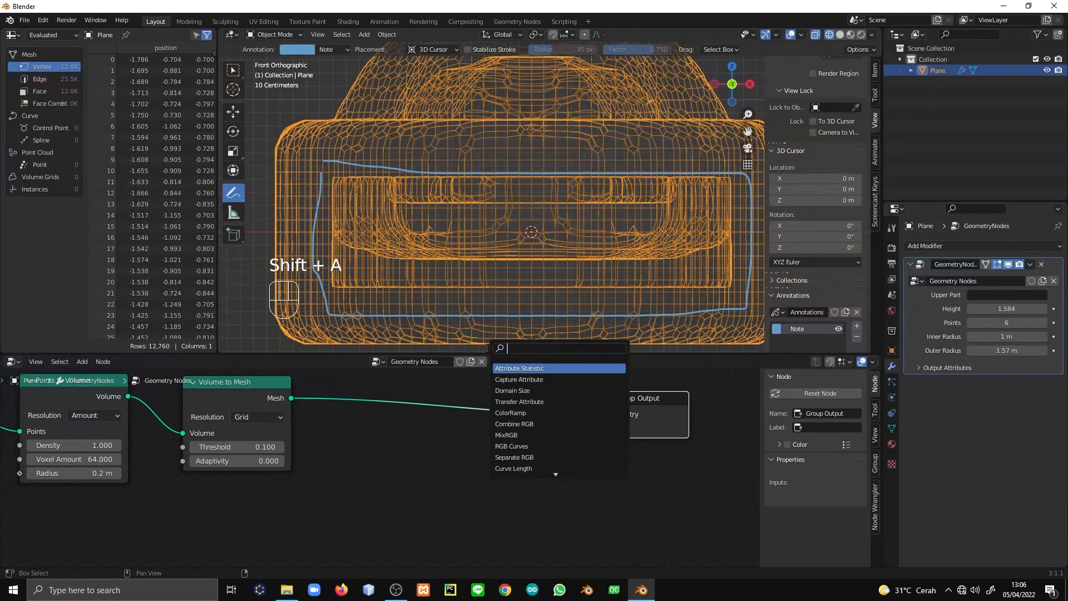
type("delete")
key("Return")
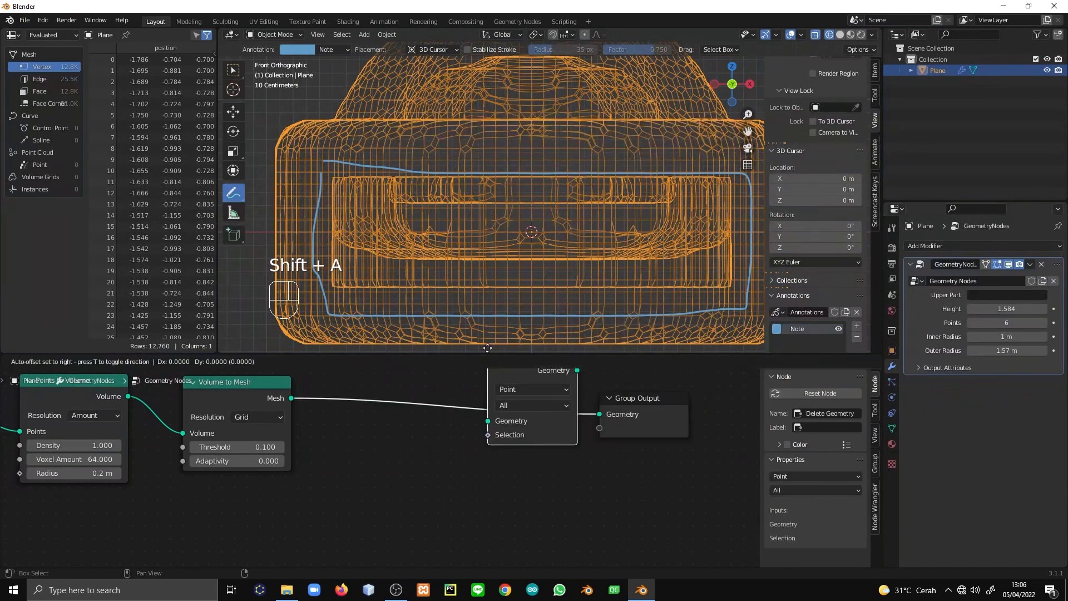
left_click(457, 360)
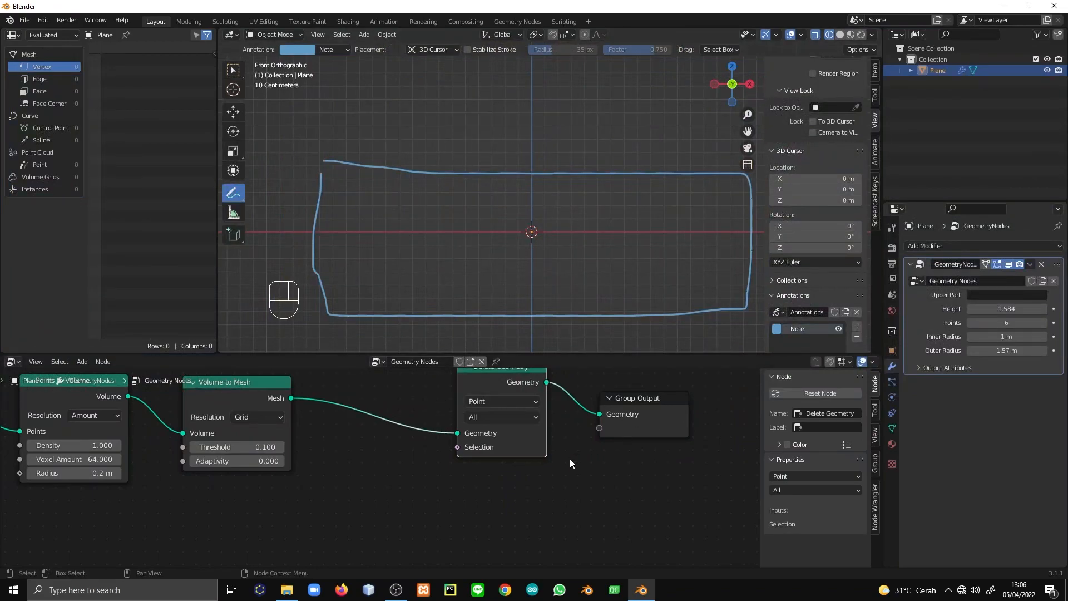
Add a Mesh Island node and connect its Island Index to the Selection of Delete Geometry
middle_click_drag(531, 484, 639, 436)
left_click_drag(565, 400, 523, 428)
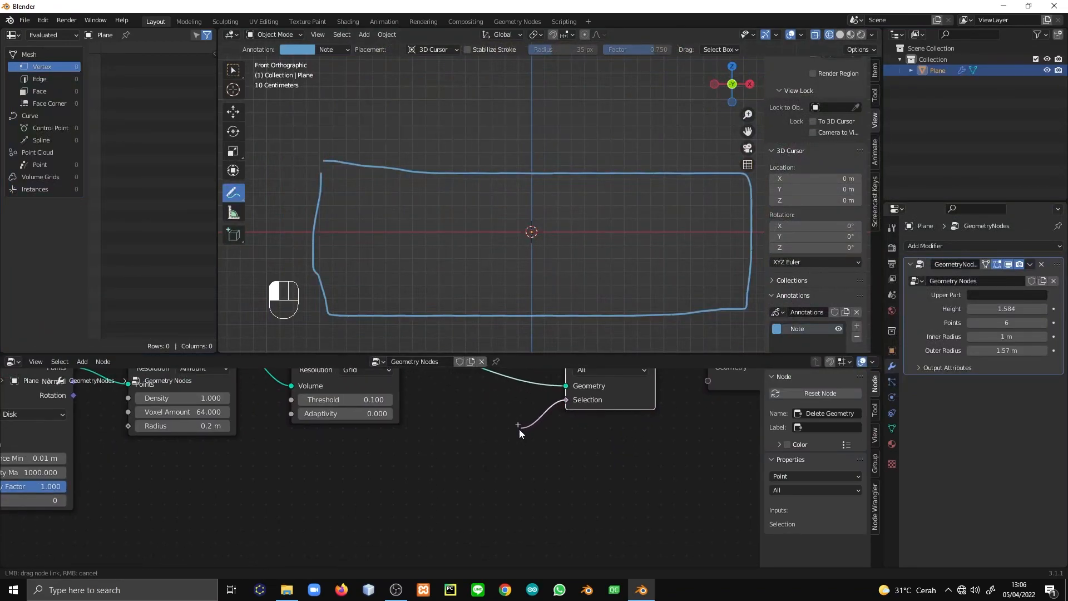
left_click_drag(470, 452, 469, 452)
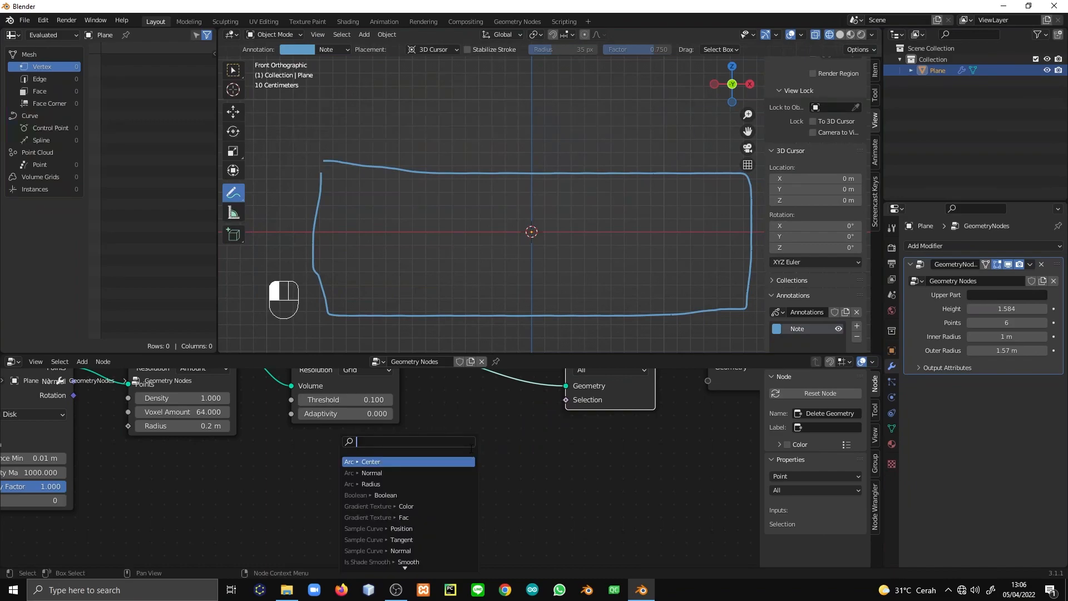
type("island")
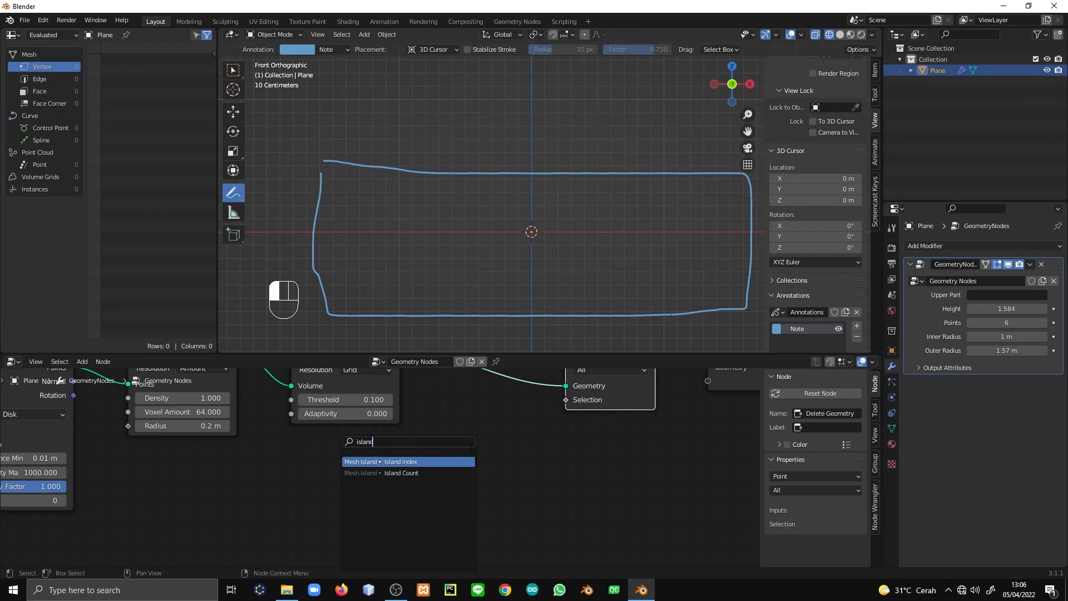
left_click(426, 461)
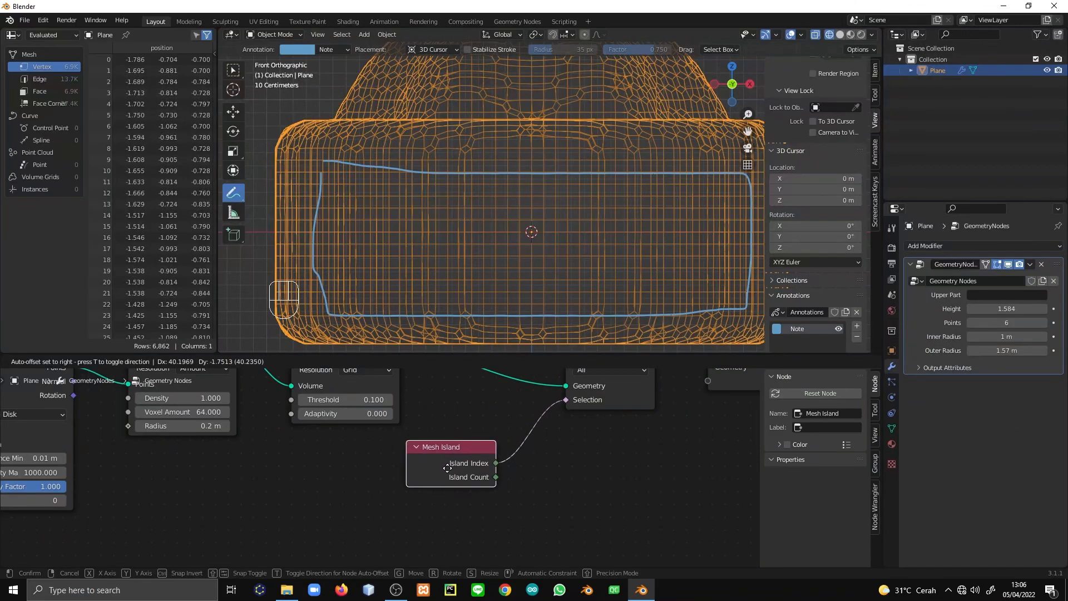
left_click(354, 478)
Inspect the mesh from several angles in wireframe and solid shading to check its inner shells
middle_click_drag(472, 163, 453, 225)
scroll(453, 225, "down", 2)
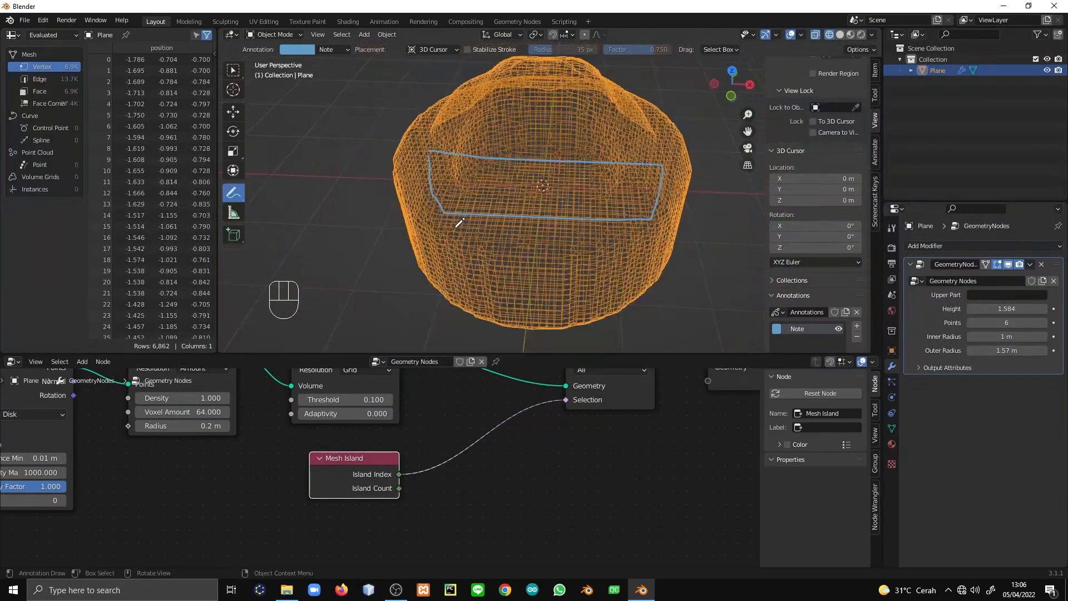
middle_click_drag(389, 239, 430, 267)
middle_click_drag(588, 194, 465, 166)
key("z")
left_click(548, 175)
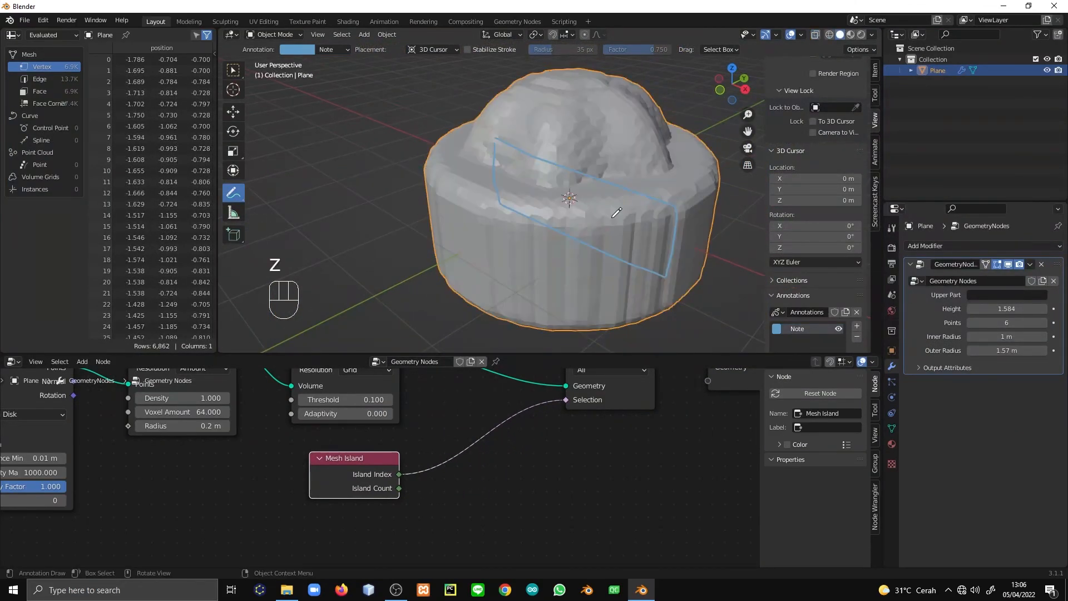
scroll(615, 192, "down", 2)
middle_click_drag(603, 289, 648, 279)
Insert a Set Shade Smooth node between Delete Geometry and Group Output, leaving room in front of it
middle_click_drag(734, 376, 468, 460)
left_click_drag(489, 441, 673, 432)
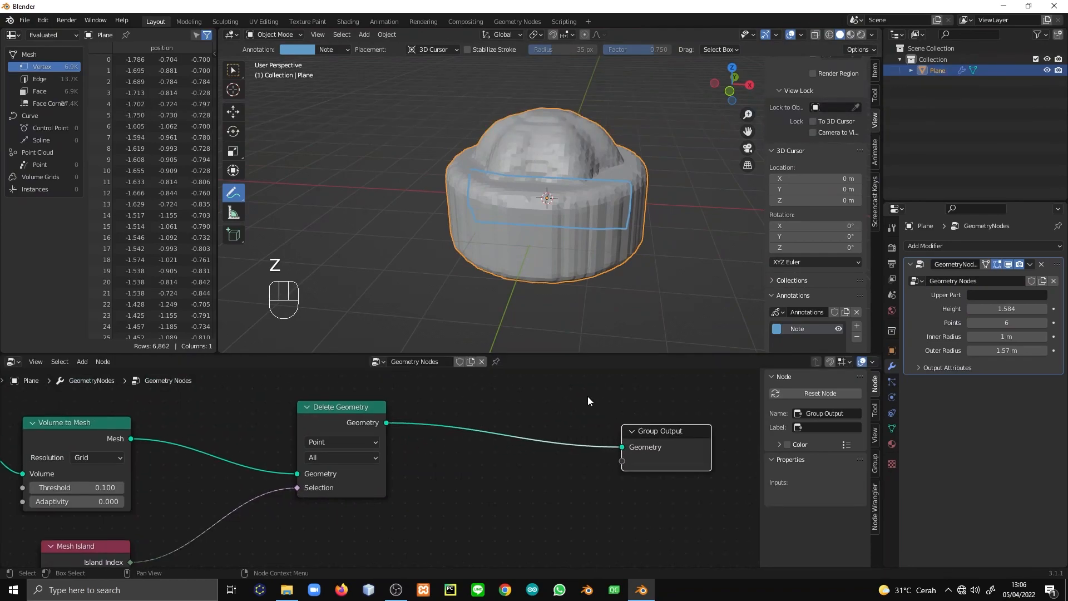
key("shift+a")
left_click(545, 348)
type("shade")
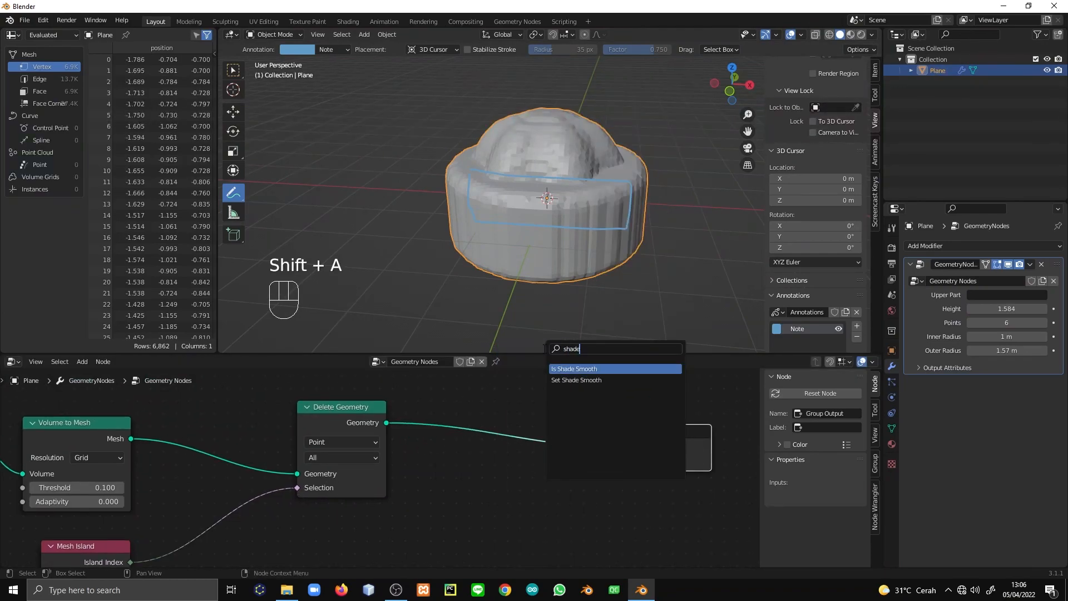
left_click(573, 381)
left_click(578, 438)
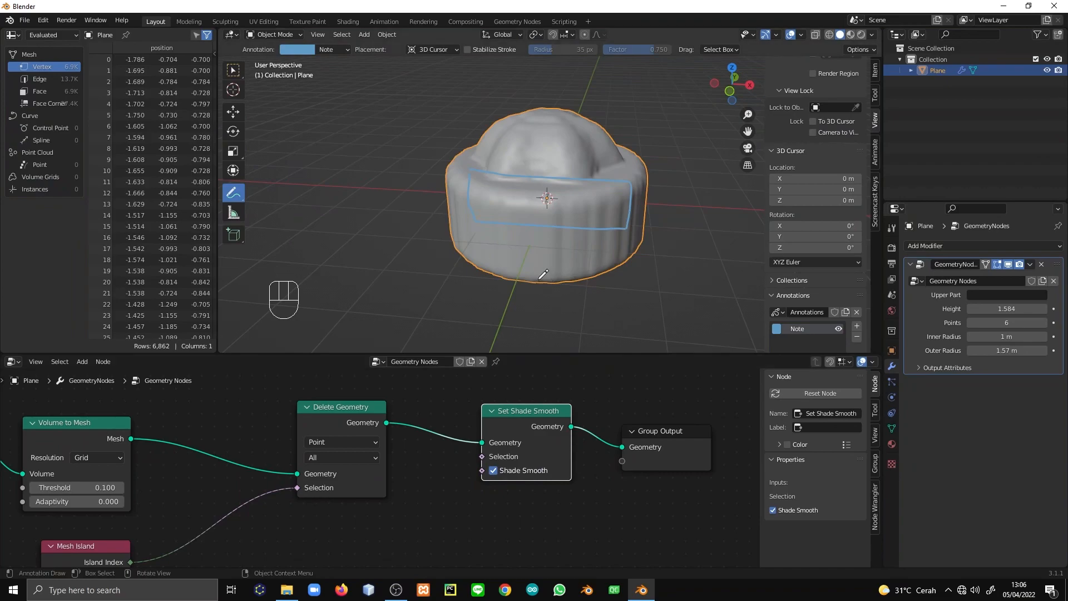
middle_click_drag(541, 274, 591, 293)
left_click_drag(712, 523, 474, 399)
left_click_drag(515, 412, 667, 410)
Mark the vertical ridges on the base's side with annotation strokes and remove the annotation layer
middle_click_drag(489, 178, 580, 240)
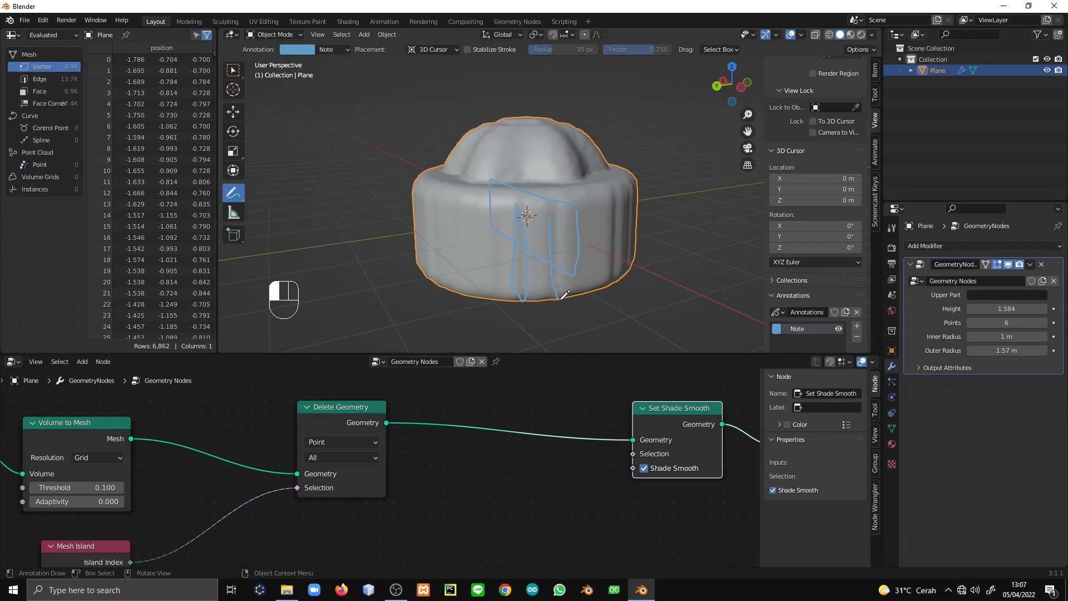
left_click_drag(572, 201, 548, 205)
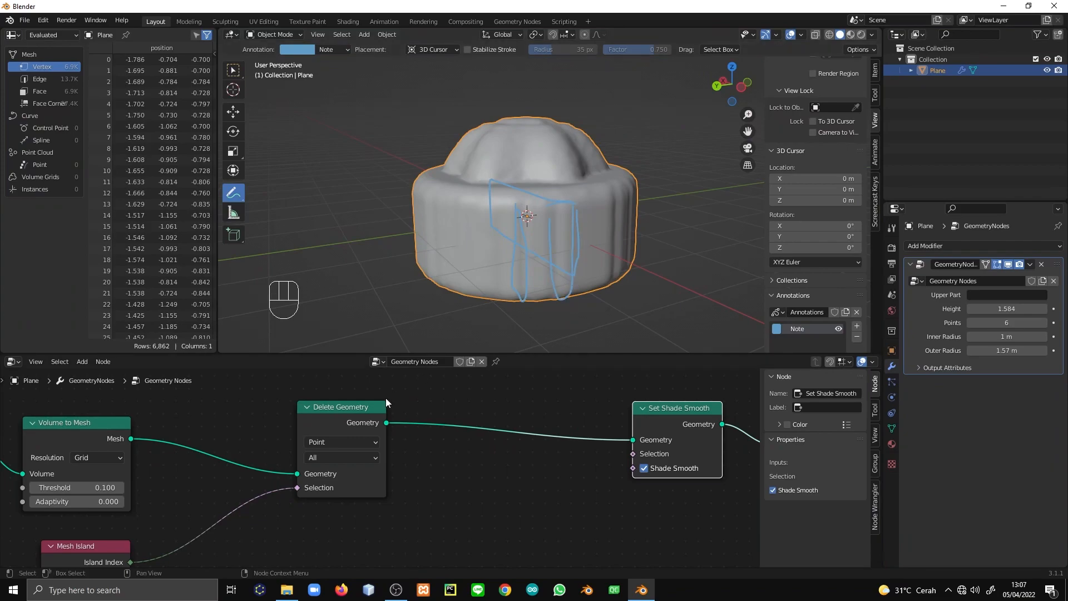
left_click(859, 339)
Set the Voxel Amount of the Points to Volume node to 90.5 and check the mesh
middle_click_drag(201, 454, 564, 403)
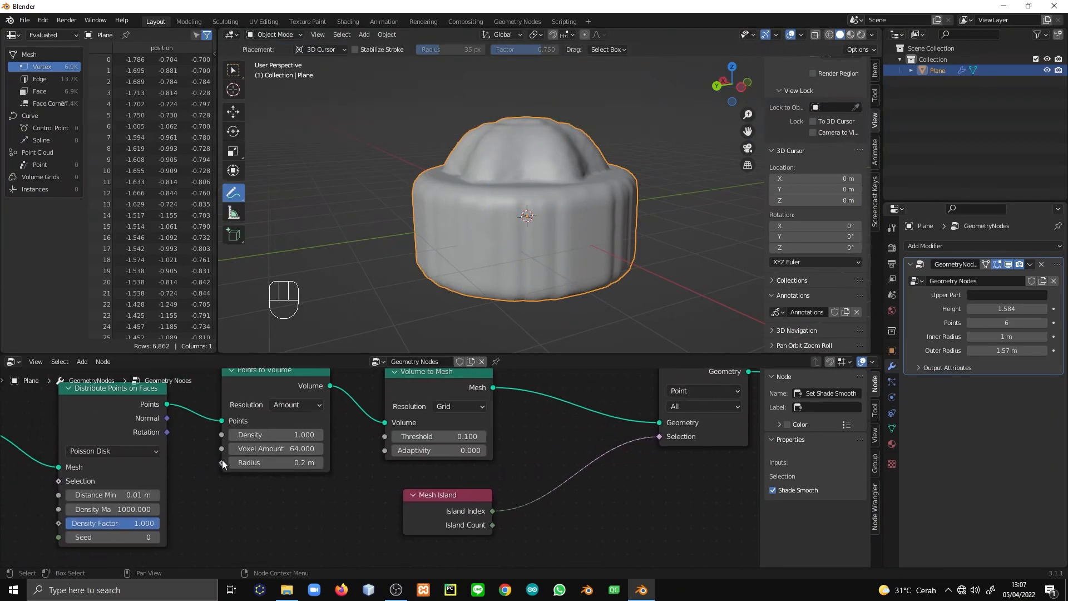
left_click(276, 449)
type("0")
key("ctrl+a")
type("900")
key("ctrl+a")
type("9")
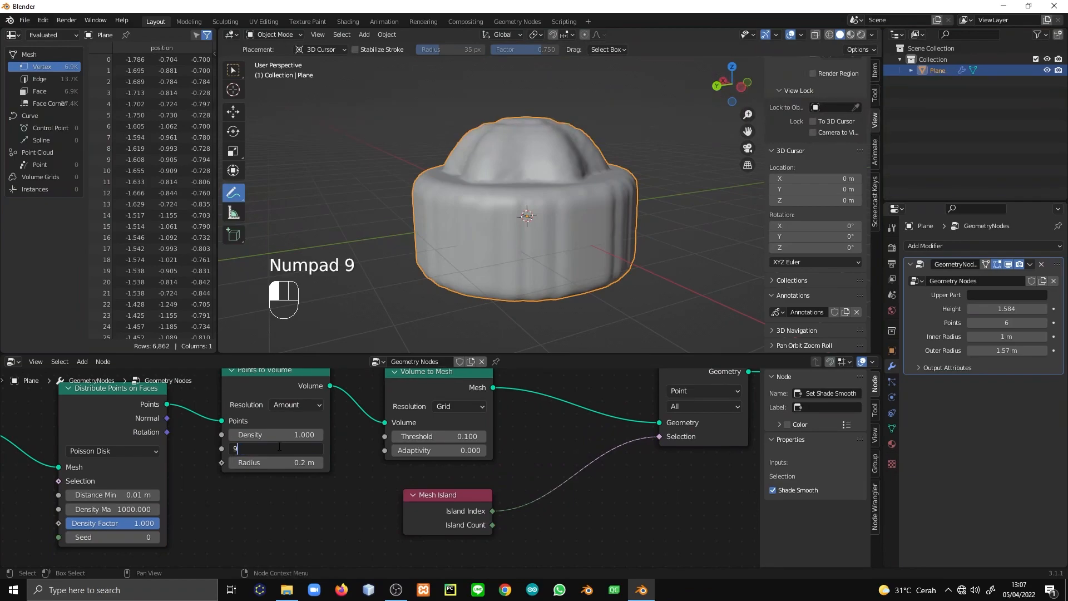
key("Return")
middle_click_drag(414, 210, 524, 216)
left_click_drag(277, 448, 287, 448)
middle_click_drag(269, 529, 373, 559)
left_click(395, 530)
middle_click_drag(505, 198, 514, 234)
Insert a Dual Mesh node between Delete Geometry and Set Shade Smooth, spacing out the nodes after it
middle_click_drag(548, 472, 406, 426)
middle_click_drag(455, 466, 176, 518)
middle_click_drag(528, 494, 352, 494)
left_click_drag(672, 486, 556, 396)
left_click_drag(557, 405, 658, 410)
left_click(558, 494)
key("shift+a")
left_click(514, 350)
type("dual")
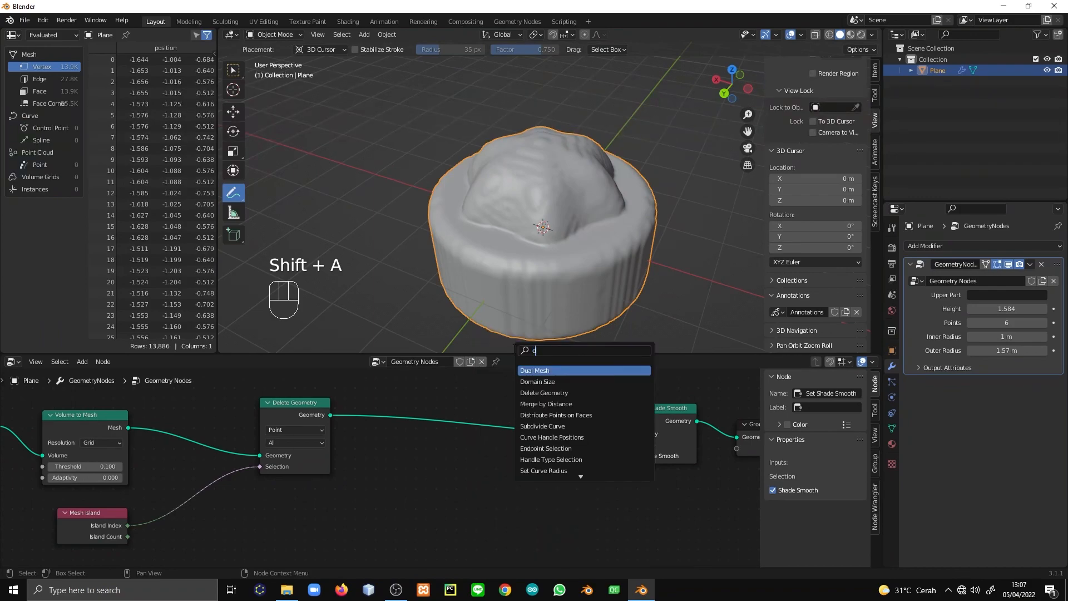
left_click(604, 368)
left_click(502, 422)
middle_click_drag(529, 439, 479, 436)
middle_click_drag(445, 259, 446, 234)
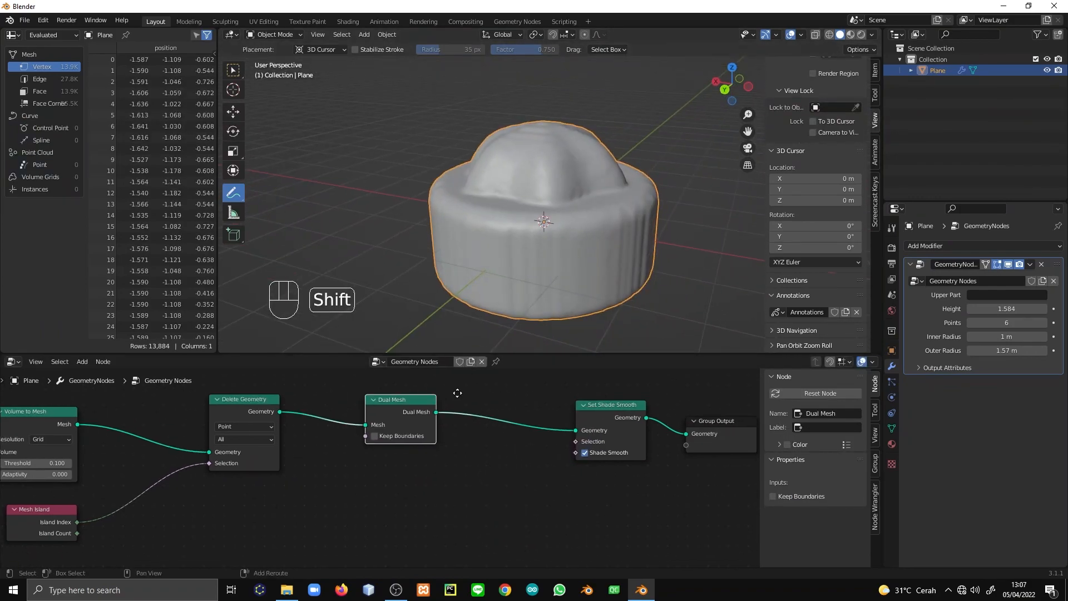
Duplicate the Dual Mesh node into the chain before Set Shade Smooth and shift the final two nodes aside
key("shift+d")
left_click(524, 393)
middle_click_drag(529, 463, 358, 466)
left_click_drag(631, 492, 462, 406)
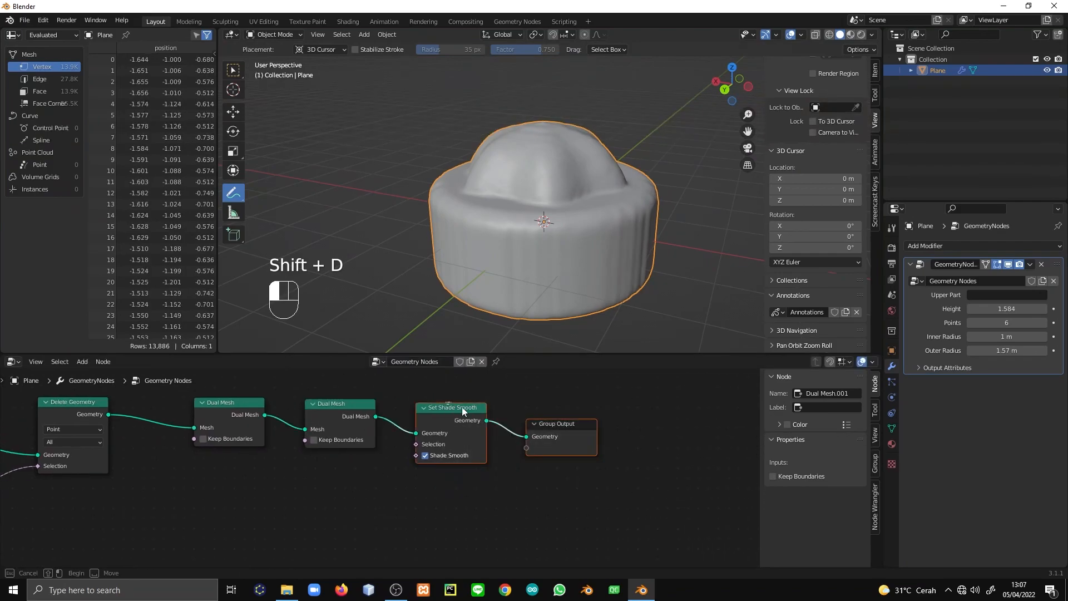
left_click_drag(553, 399, 556, 401)
left_click_drag(630, 500, 435, 409)
left_click_drag(435, 409, 577, 406)
Duplicate the pair of Dual Mesh nodes, chaining the copies after the originals and into Set Shade Smooth's Geometry input
mouse_move(199, 495)
left_mouse_down()
mouse_move(328, 395)
mouse_move(373, 417)
mouse_move(183, 498)
left_mouse_up()
key("shift+d")
left_click(317, 468)
left_click_drag(370, 486, 557, 452)
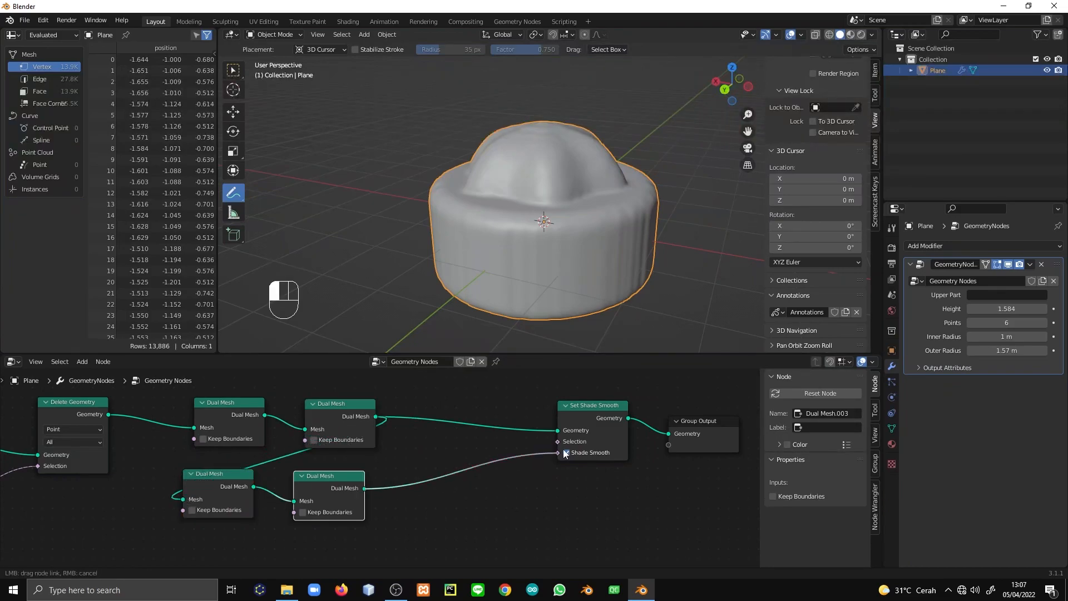
middle_click_drag(473, 234, 558, 247)
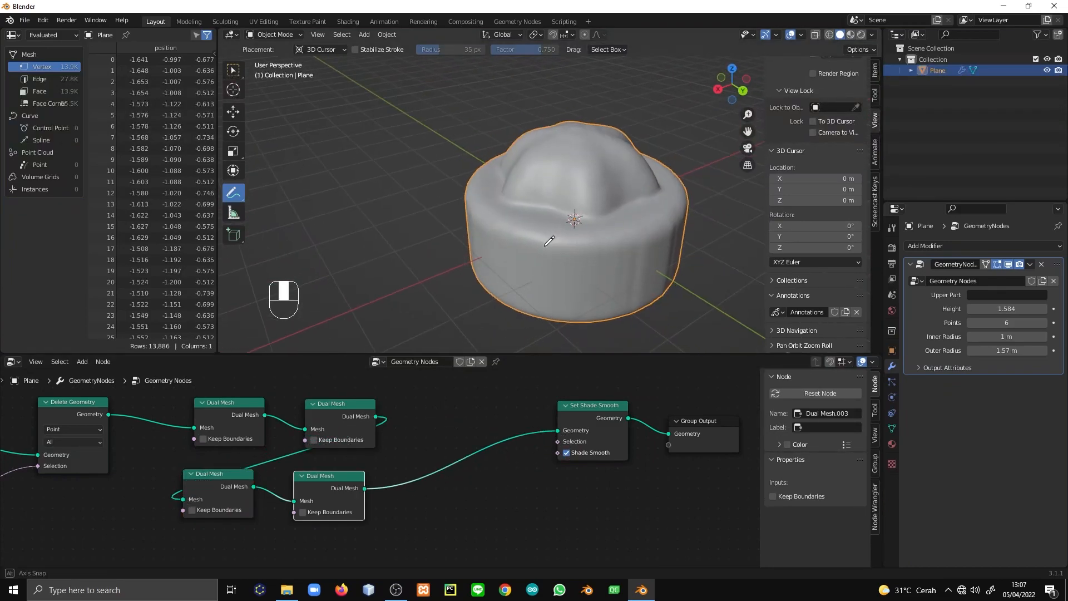
Duplicate the four Dual Mesh nodes to extend the smoothing chain and connect the last copy to Set Shade Smooth
middle_click_drag(429, 487, 462, 472)
left_click_drag(443, 520, 238, 388)
key("shift+d")
left_click(252, 535)
scroll(330, 511, "down", 2)
middle_click_drag(329, 511, 356, 412)
left_click_drag(415, 379, 259, 443)
middle_click_drag(429, 429, 330, 479)
left_click_drag(309, 545, 485, 440)
middle_click_drag(486, 269, 497, 210)
scroll(614, 266, "up", 3)
scroll(614, 267, "down", 1)
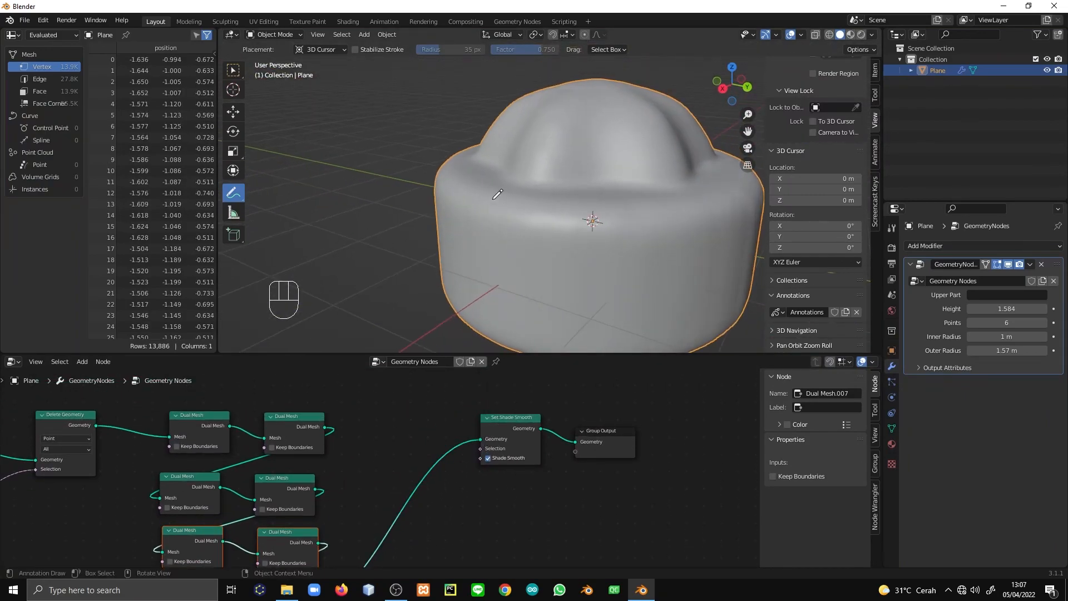
middle_click_drag(494, 167, 675, 162)
Combine all the Dual Mesh nodes into one node group and return to the parent node tree
middle_click_drag(361, 520, 484, 439)
scroll(436, 492, "down", 3)
middle_click_drag(417, 505, 338, 545)
left_click_drag(339, 545, 461, 381)
key("ctrl+g")
left_click(814, 364)
Rearrange the Dual Mesh group, Set Shade Smooth and Group Output nodes into a compact row after Delete Geometry
middle_click_drag(474, 431, 518, 441)
left_click_drag(445, 457, 393, 403)
left_click_drag(587, 488, 736, 380)
left_click_drag(624, 400, 459, 407)
middle_click_drag(146, 494, 453, 460)
left_click_drag(517, 427, 551, 433)
Frame the Distribute Points on Faces, Points to Volume and Volume to Mesh nodes as "Combine Mesh" with label size 25
middle_click_drag(338, 467, 331, 498)
left_click_drag(330, 508, 504, 392)
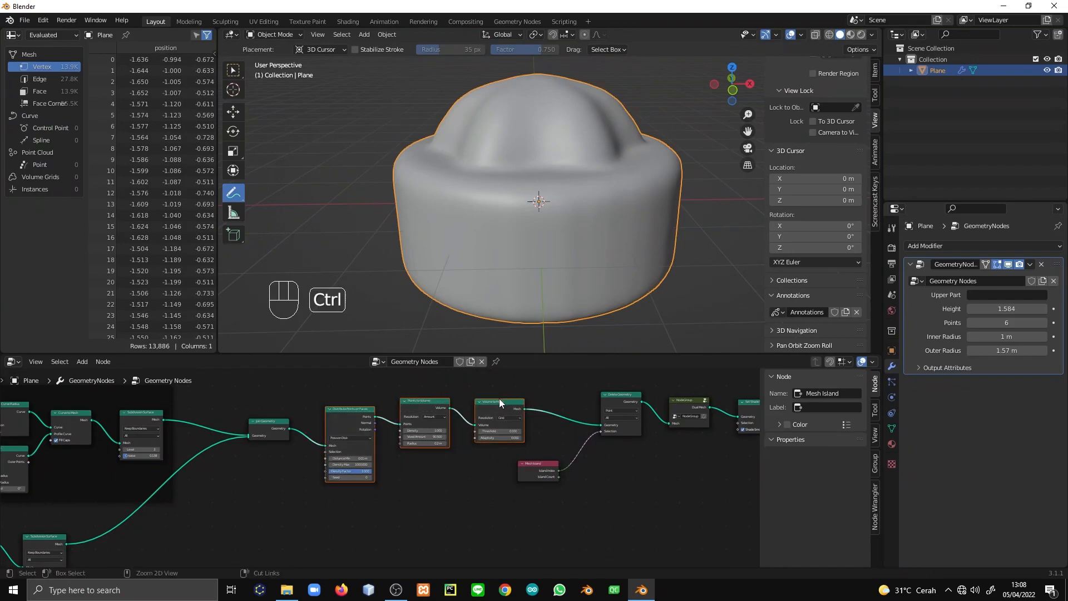
key("ctrl+h")
scroll(447, 456, "up", 2)
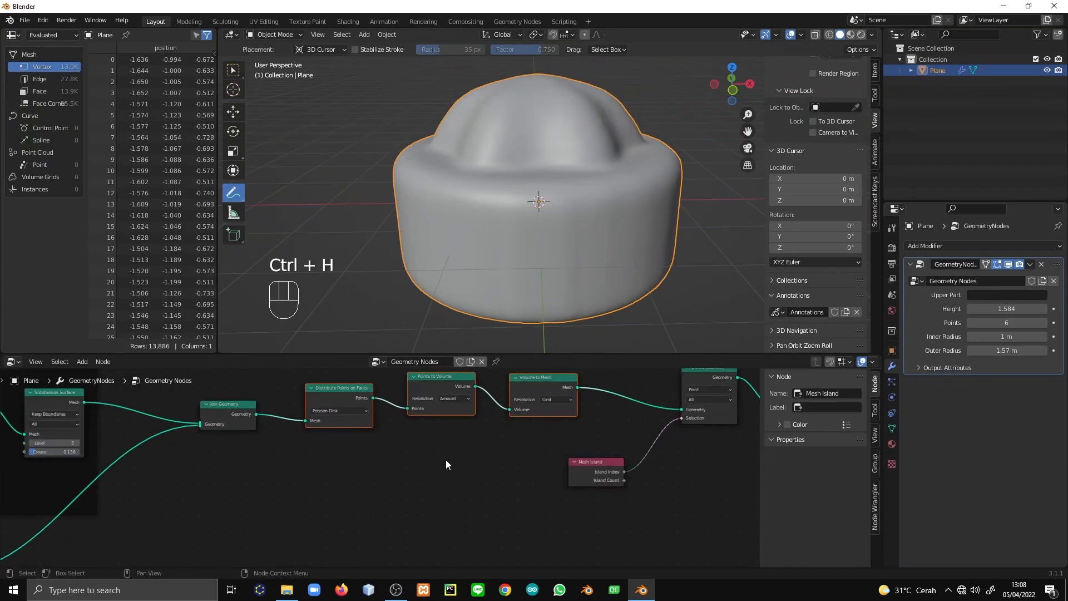
key("ctrl+h")
key("ctrl+j")
left_click(828, 407)
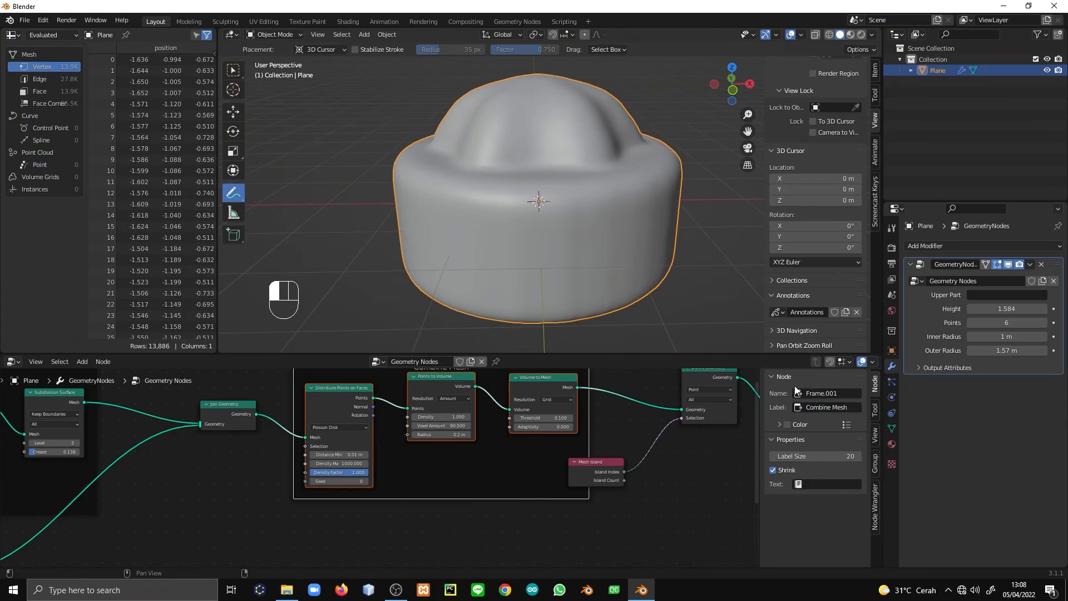
left_click_drag(813, 456, 826, 456)
left_click(518, 450)
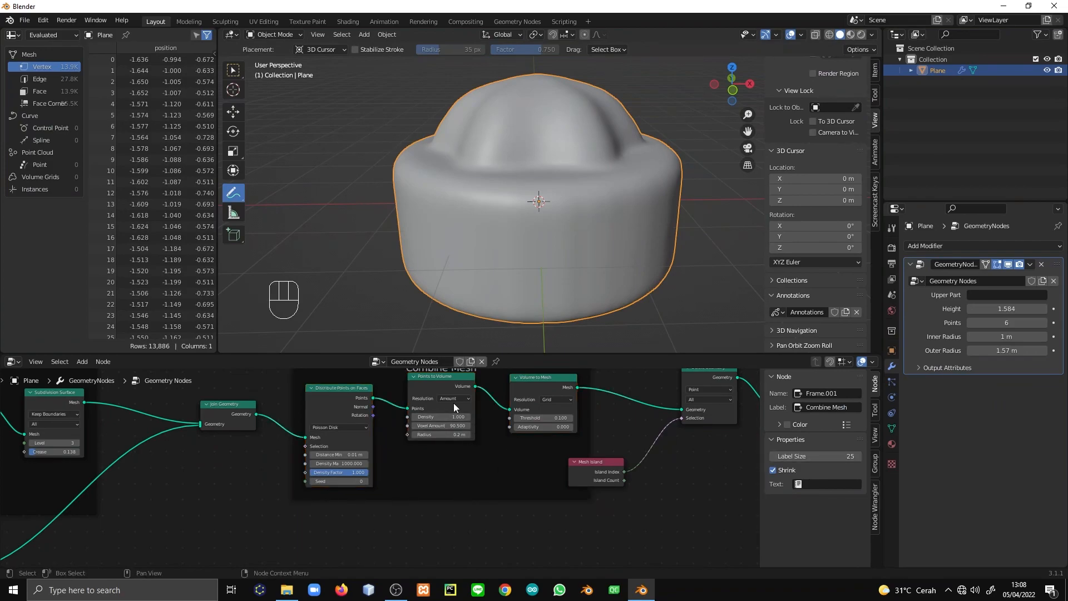
Move Points to Volume lower inside the Combine Mesh frame and reposition the Mesh Island node
left_click(444, 379)
left_click_drag(443, 378, 443, 400)
scroll(434, 470, "down", 3)
middle_click_drag(434, 470, 442, 471)
left_click(559, 470)
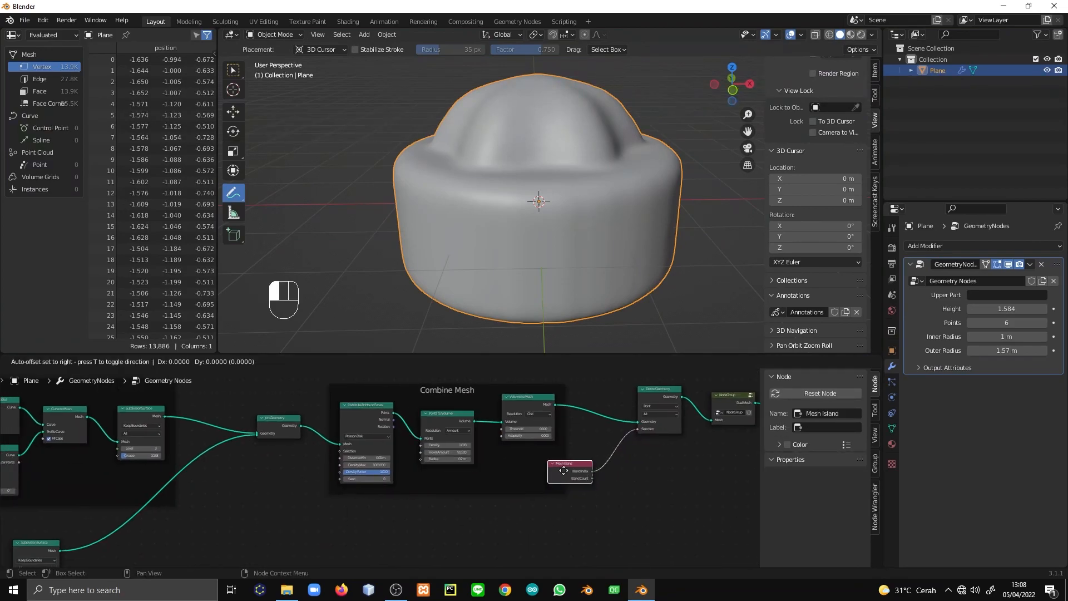
Frame the Cylinder and its Subdivision Surface node and label the frame "Bottom Part"
middle_click_drag(365, 525, 544, 427)
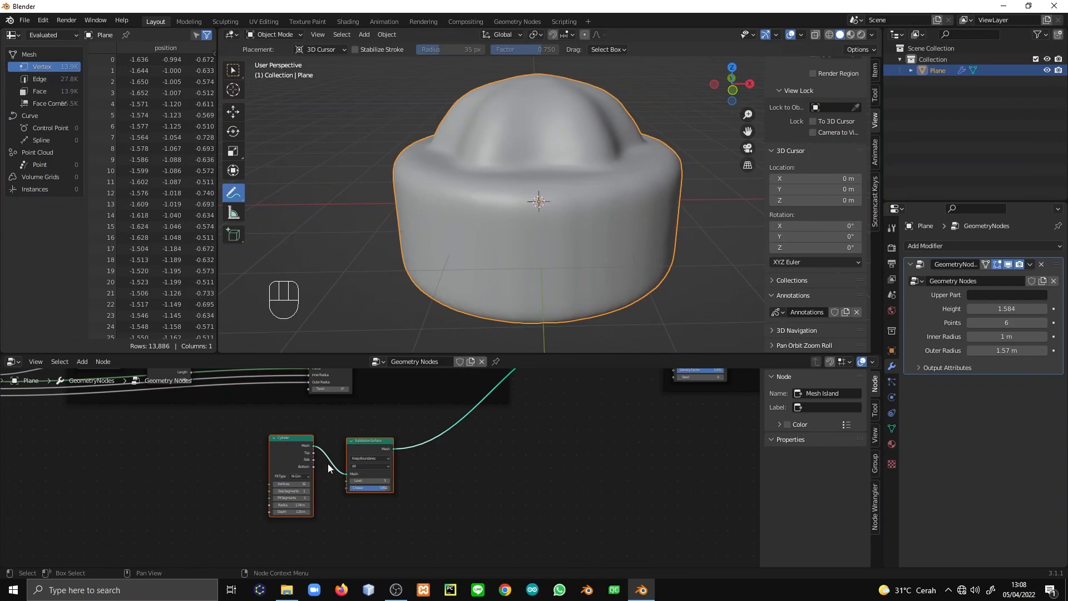
key("ctrl+h")
key("ctrl+h")
key("ctrl+j")
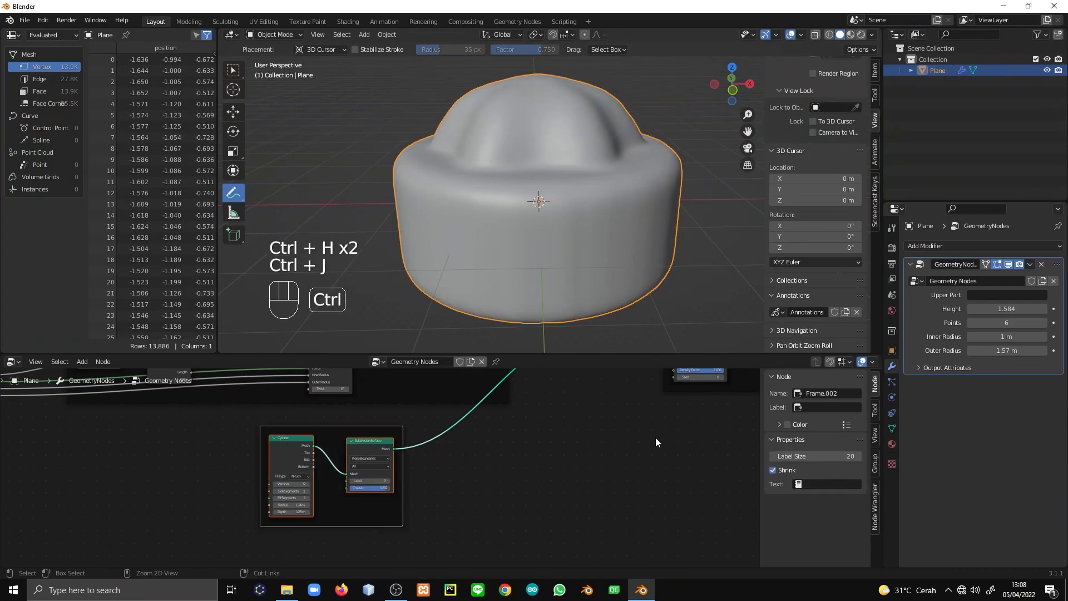
left_click(831, 407)
type("Bottom Part")
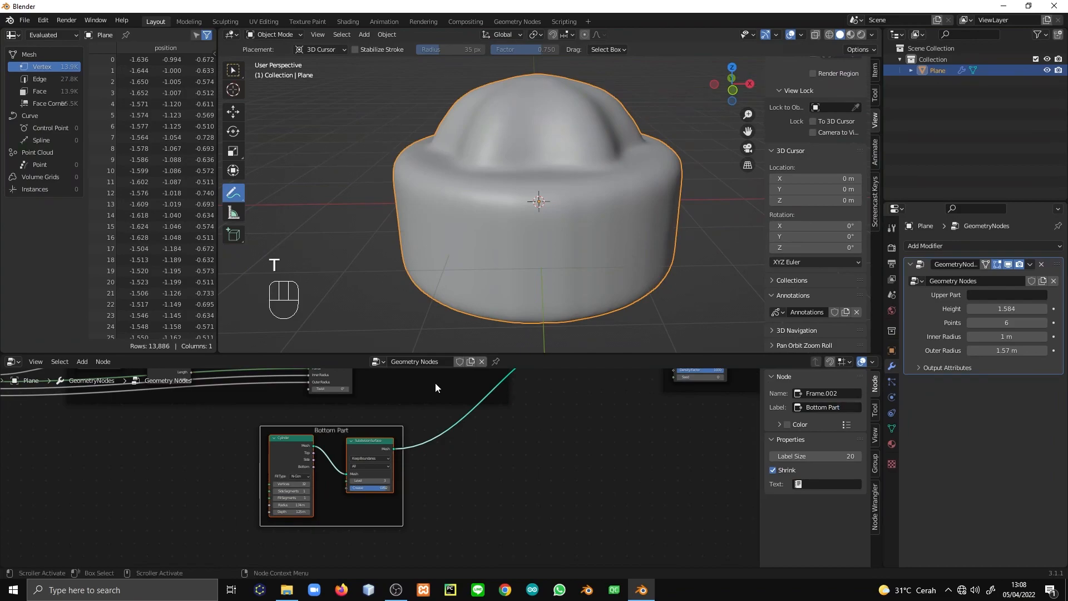
Duplicate the Group Input node and place the copy beside the Cylinder node of the Bottom Part frame
middle_click_drag(771, 384, 513, 483)
left_click(259, 418)
key("shift+d")
left_click(518, 528)
scroll(415, 496, "up", 5)
middle_click_drag(416, 496, 190, 419)
scroll(269, 452, "up", 4)
scroll(269, 454, "up", 3)
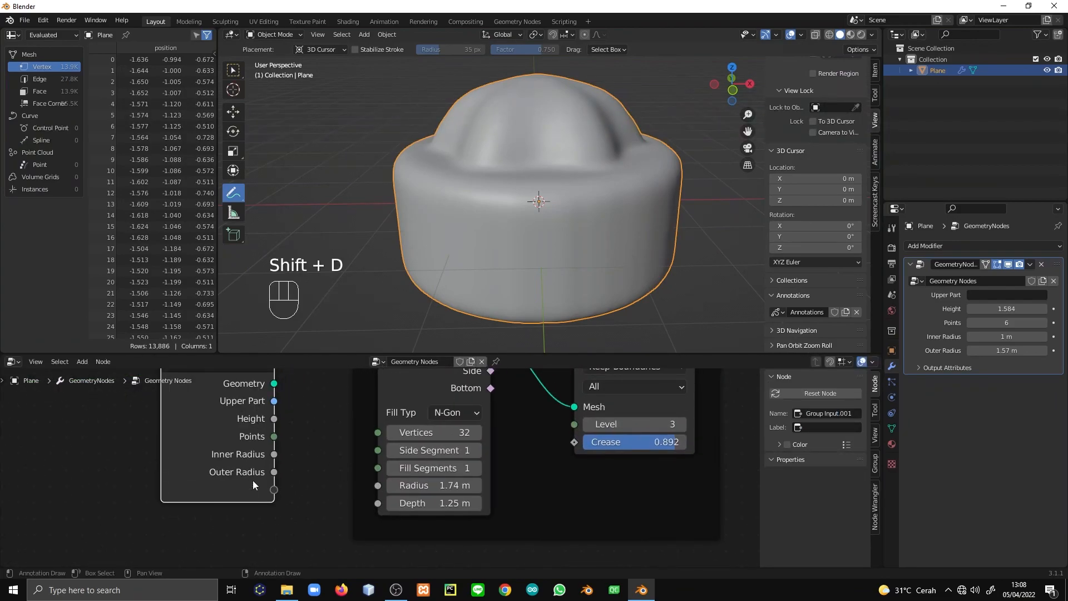
left_click_drag(273, 489, 289, 502)
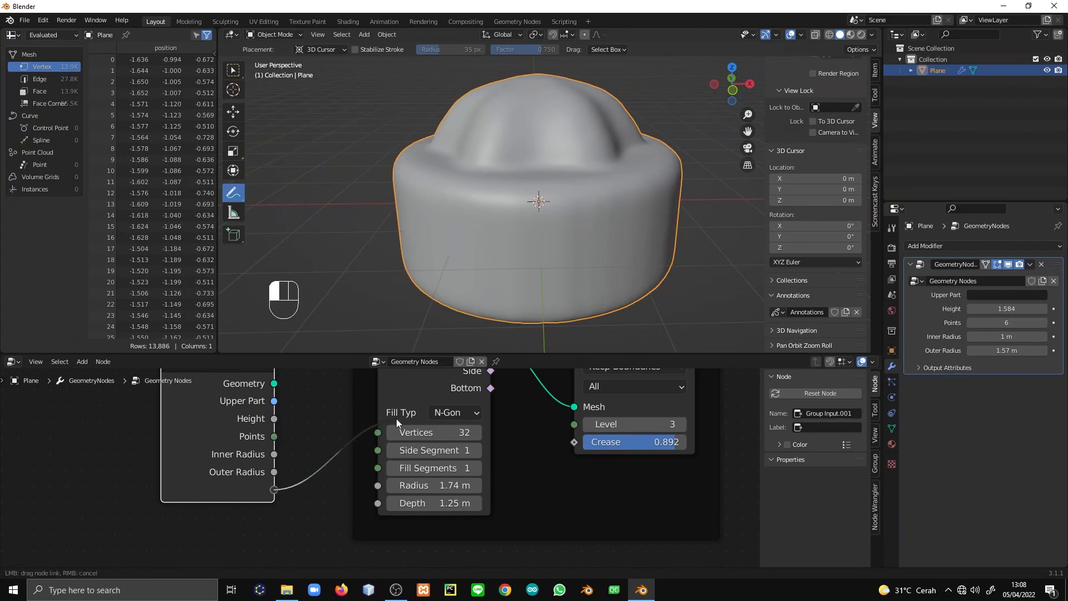
left_click_drag(391, 472, 388, 483)
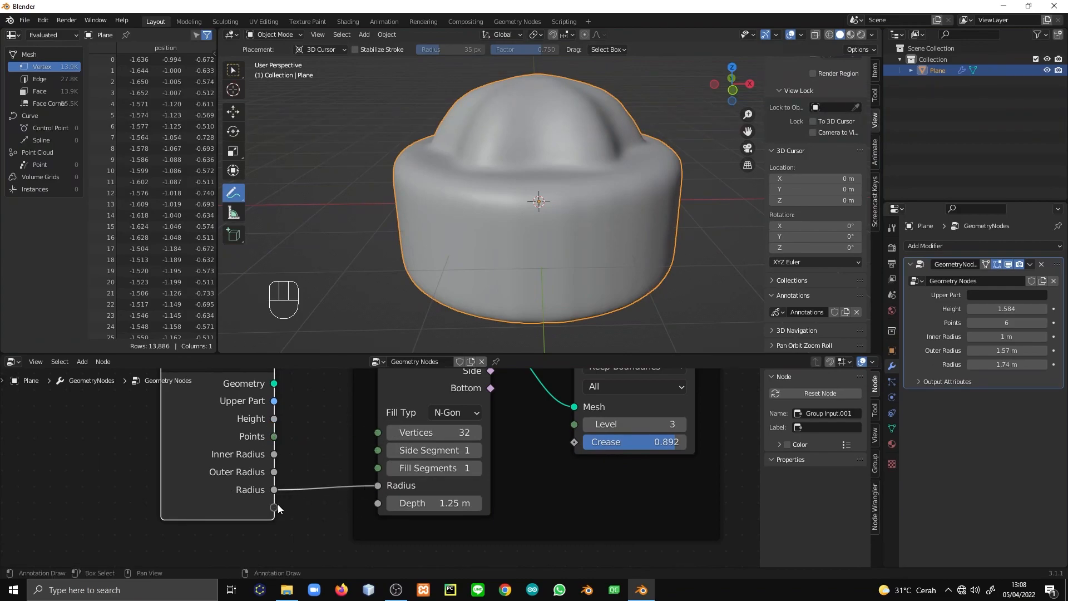
key("ctrl+z")
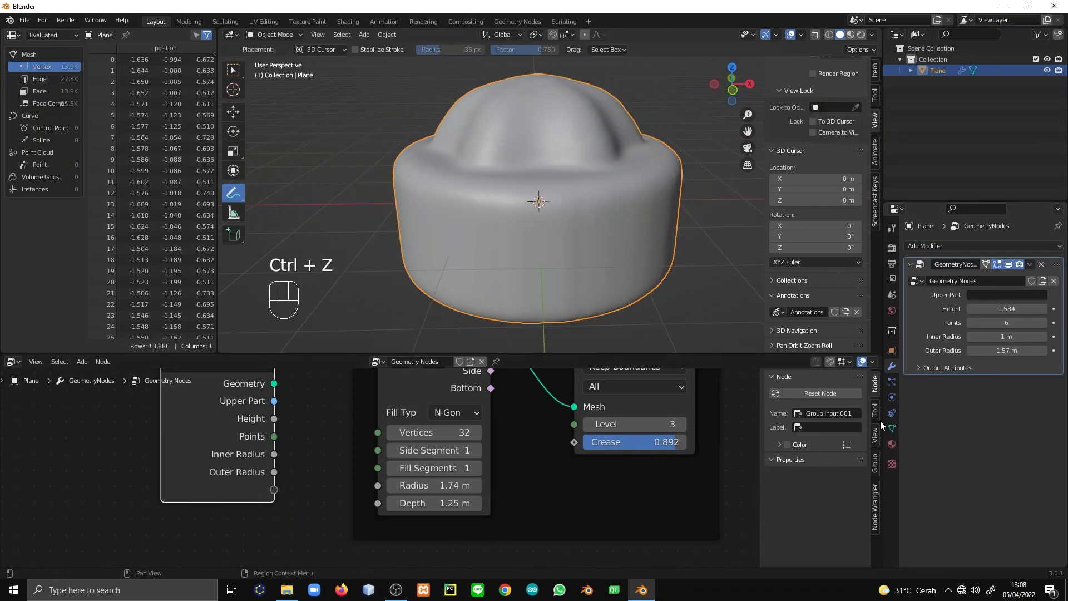
Add a group input named "Bottom part", set its type to String and hide its value
left_click(874, 472)
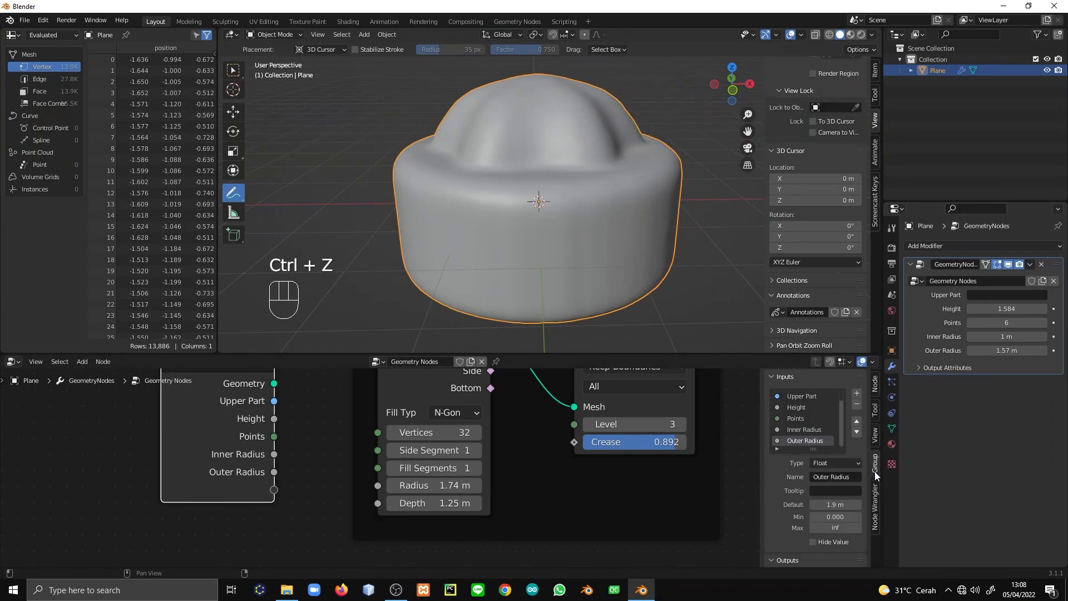
left_click(857, 393)
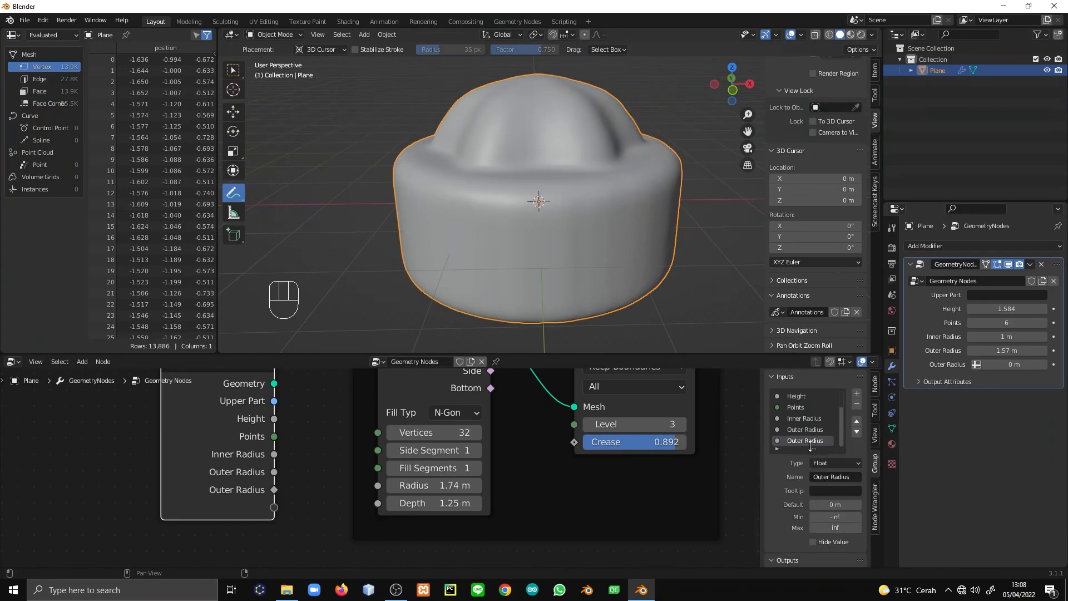
left_click(841, 477)
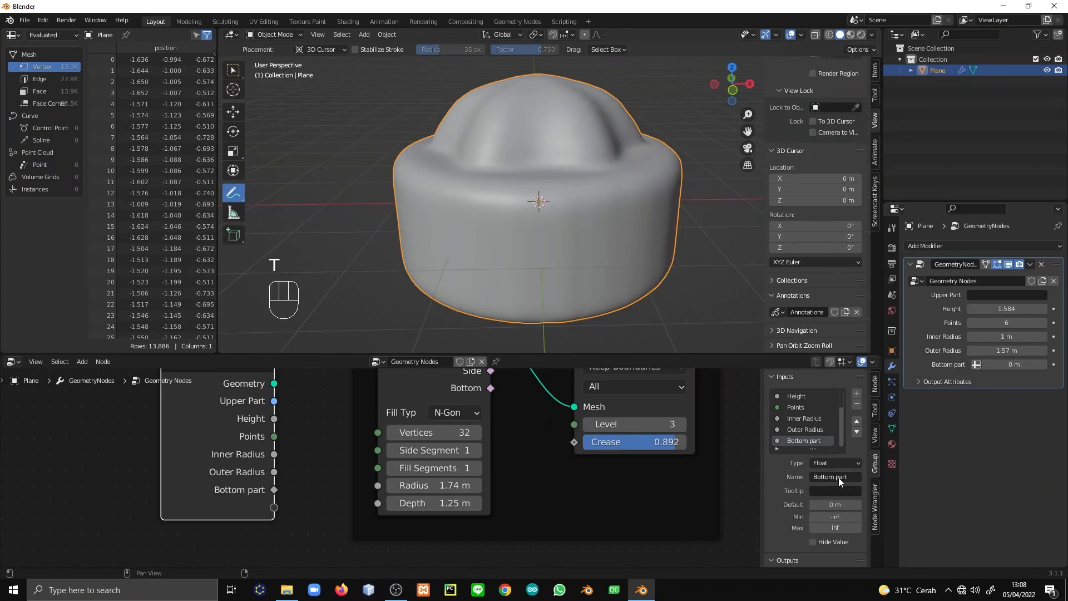
left_click(835, 463)
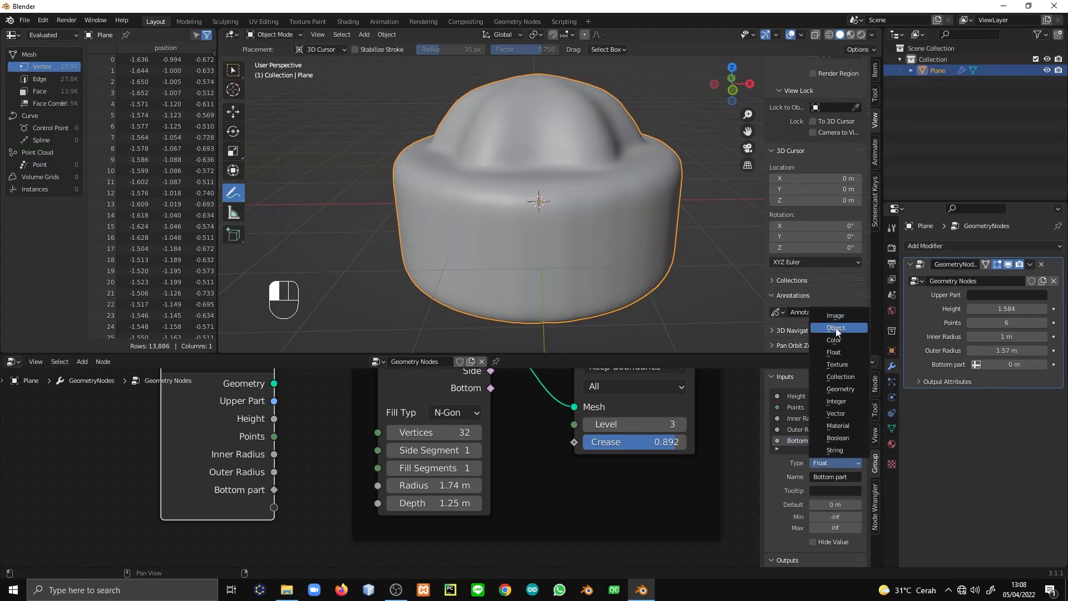
left_click(840, 450)
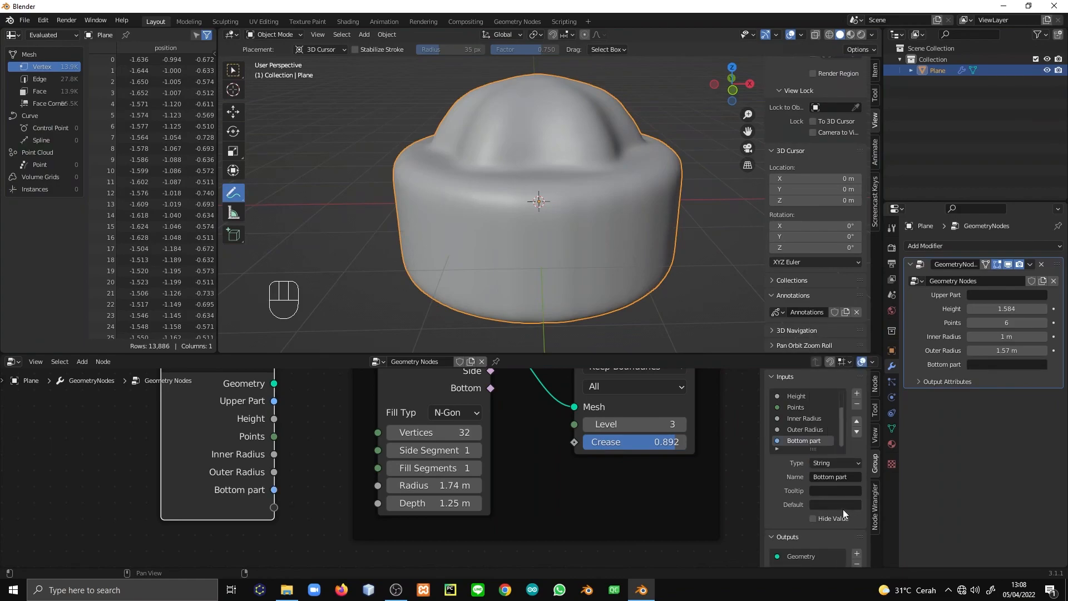
left_click(826, 519)
scroll(789, 531, "down", 2)
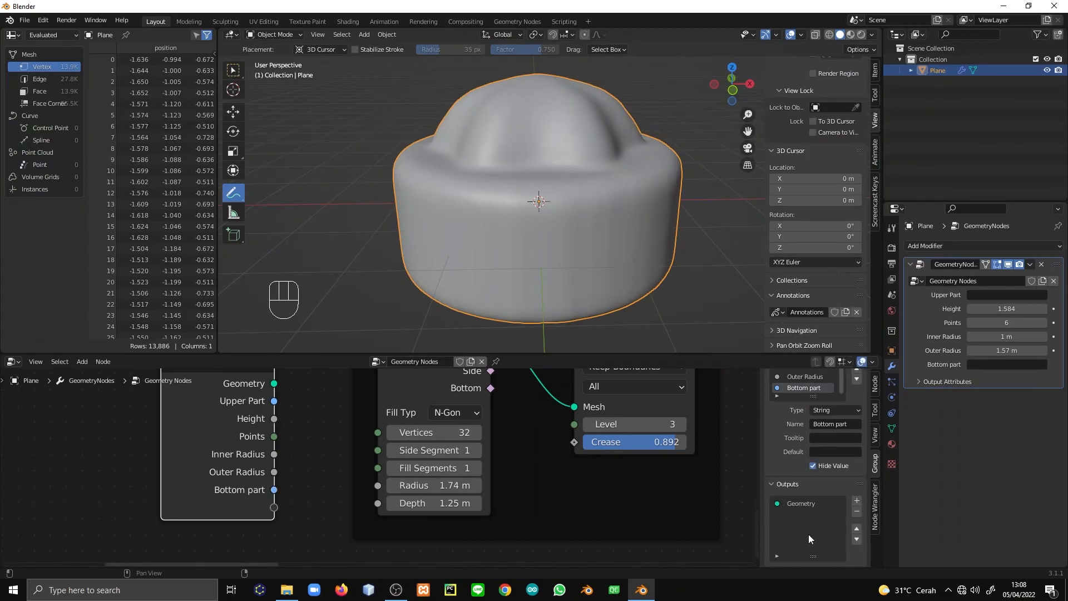
Expose the Cylinder node's Radius and Depth as new group inputs below Bottom part
left_click_drag(274, 507, 378, 503)
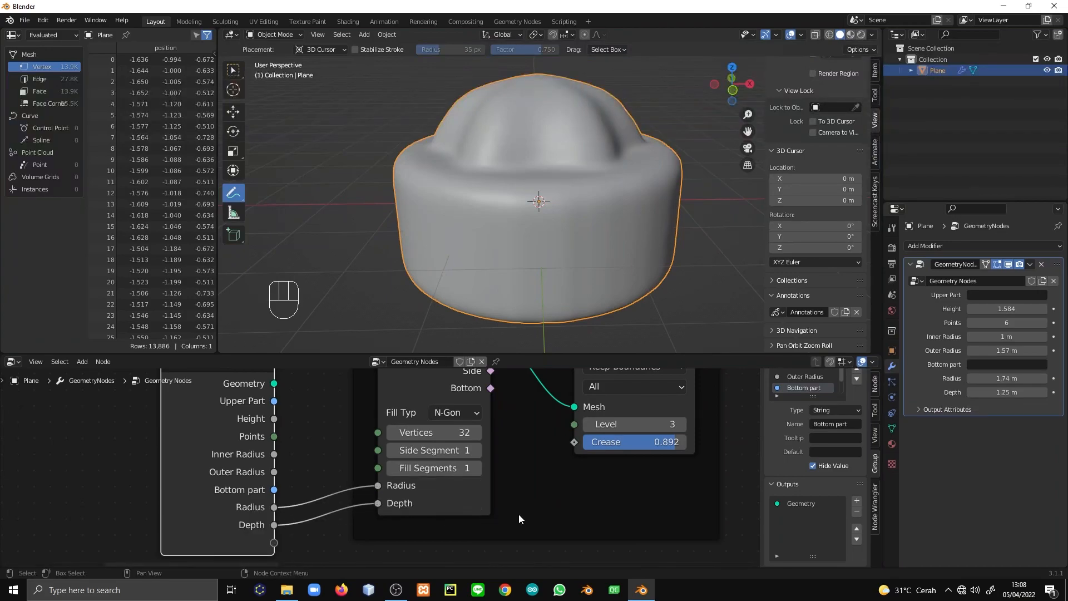
Set the bottom part's Radius to 1.83 m in the Geometry Nodes modifier
left_click_drag(999, 377, 1012, 378)
middle_click_drag(442, 258, 492, 278)
middle_click_drag(354, 178, 462, 245)
middle_click_drag(525, 266, 478, 239)
Duplicate the Group Input node above the Top Part frame and expose its Subdivision Surface Crease as a new group input
scroll(371, 518, "down", 6)
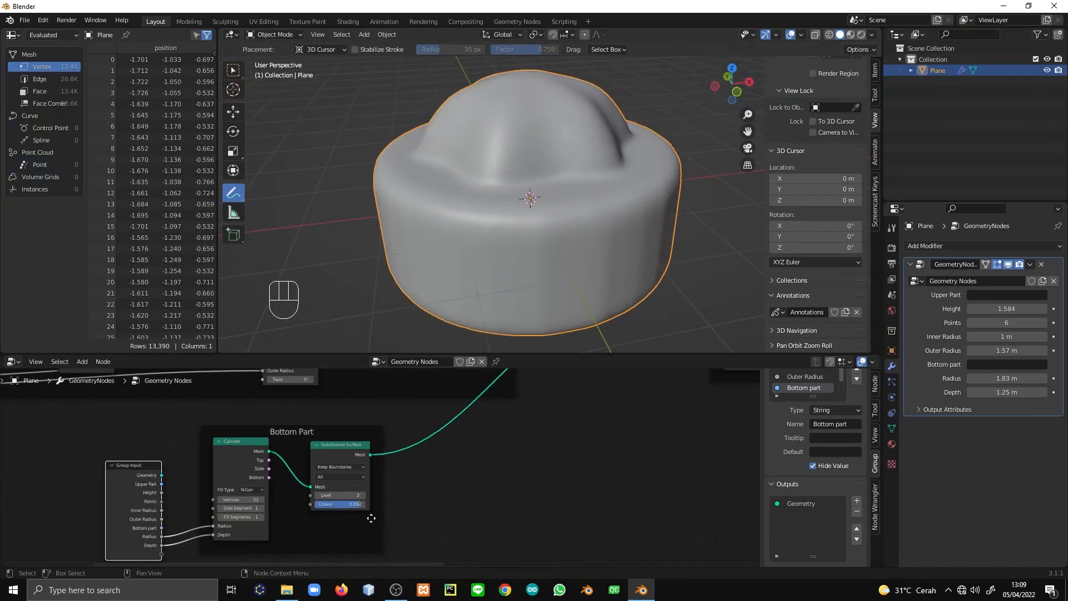
scroll(371, 518, "down", 3)
middle_click_drag(383, 534, 391, 524)
left_click(79, 461)
middle_click_drag(311, 463, 311, 485)
key("shift+d")
left_click(667, 421)
middle_click_drag(576, 444, 533, 394)
scroll(423, 411, "up", 5)
left_click_drag(423, 409, 432, 509)
scroll(802, 389, "up", 1)
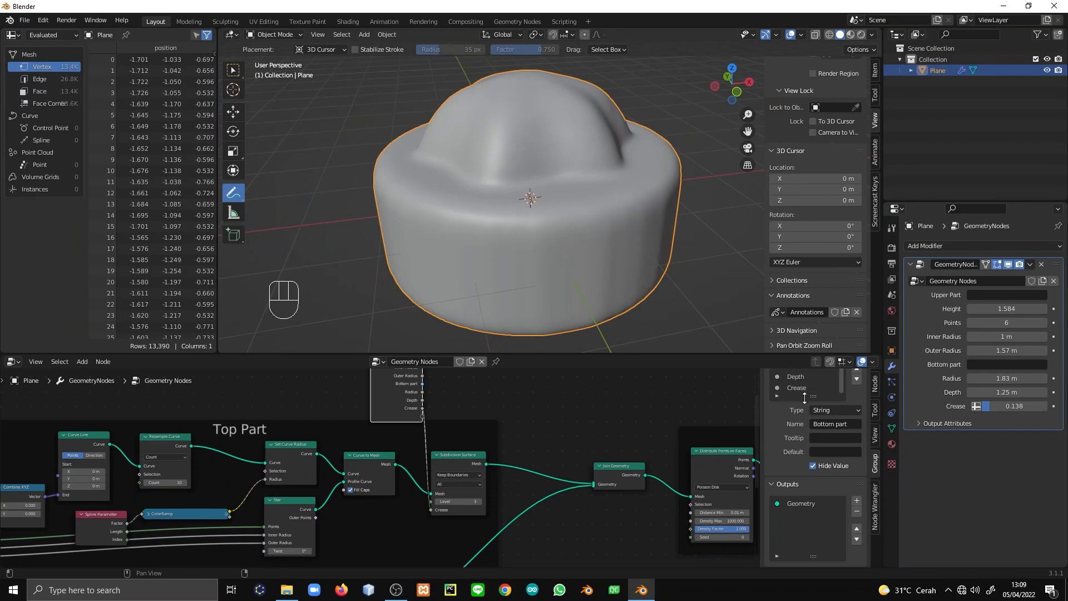
Enlarge the node editor and move the Crease input up the group's input list to directly below Points
left_click_drag(805, 365, 798, 276)
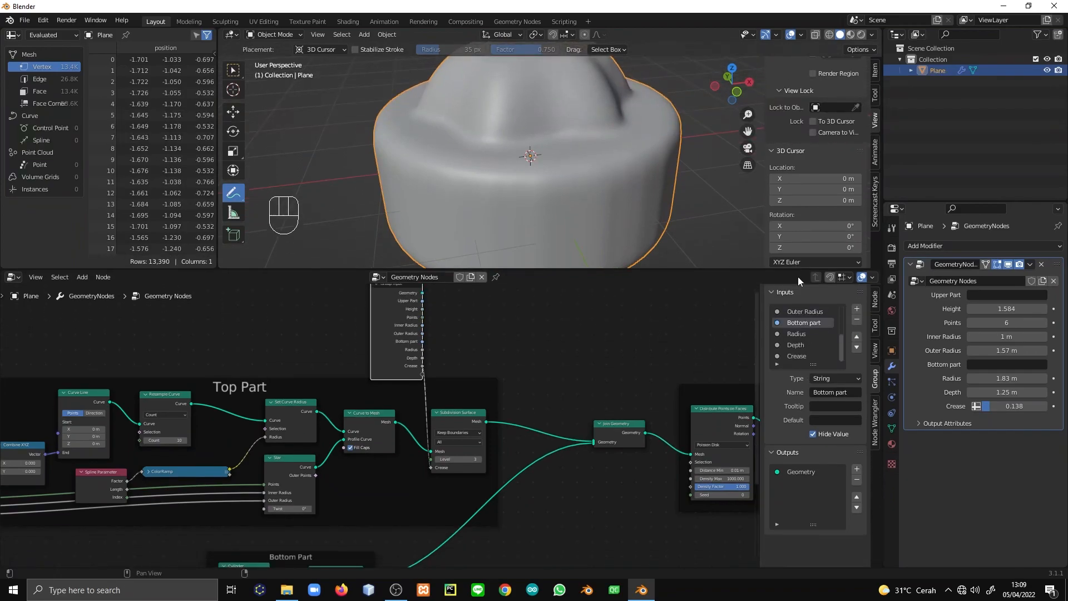
left_click(801, 356)
left_click(858, 336)
left_click(858, 336)
left_click(858, 336)
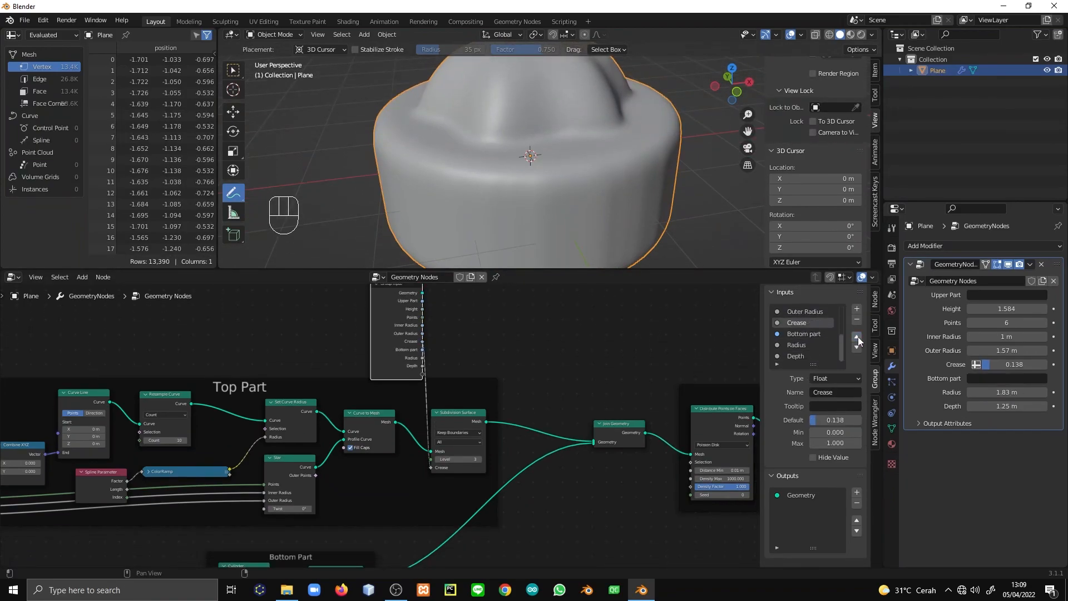
left_click(858, 336)
left_click(858, 336)
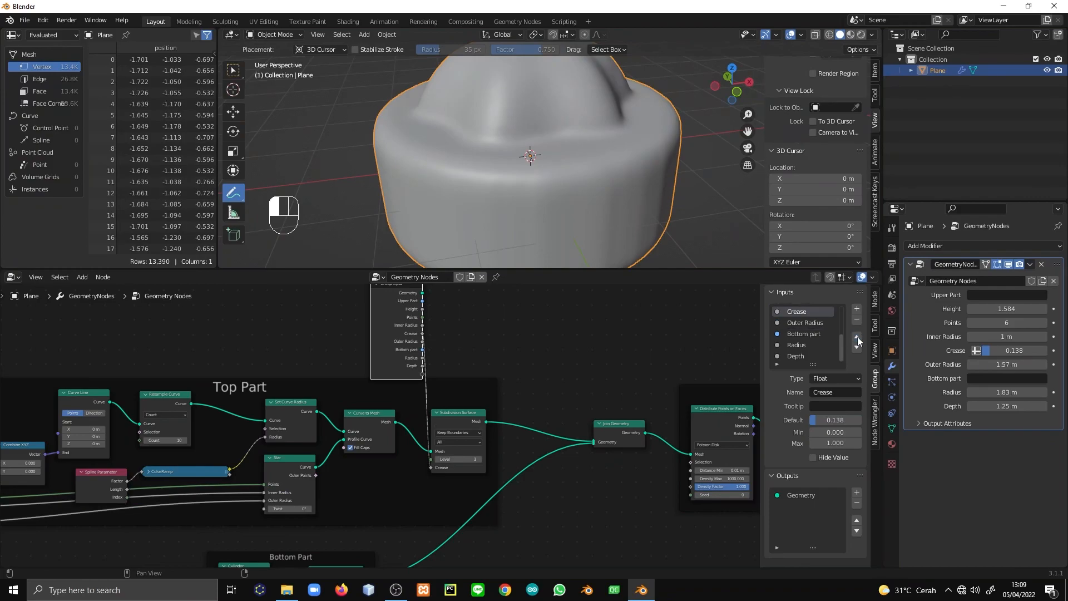
Set the modifier's Crease to 0.617 and Points to 5
left_click_drag(992, 336, 1022, 337)
middle_click_drag(461, 175, 577, 255)
scroll(599, 210, "down", 3)
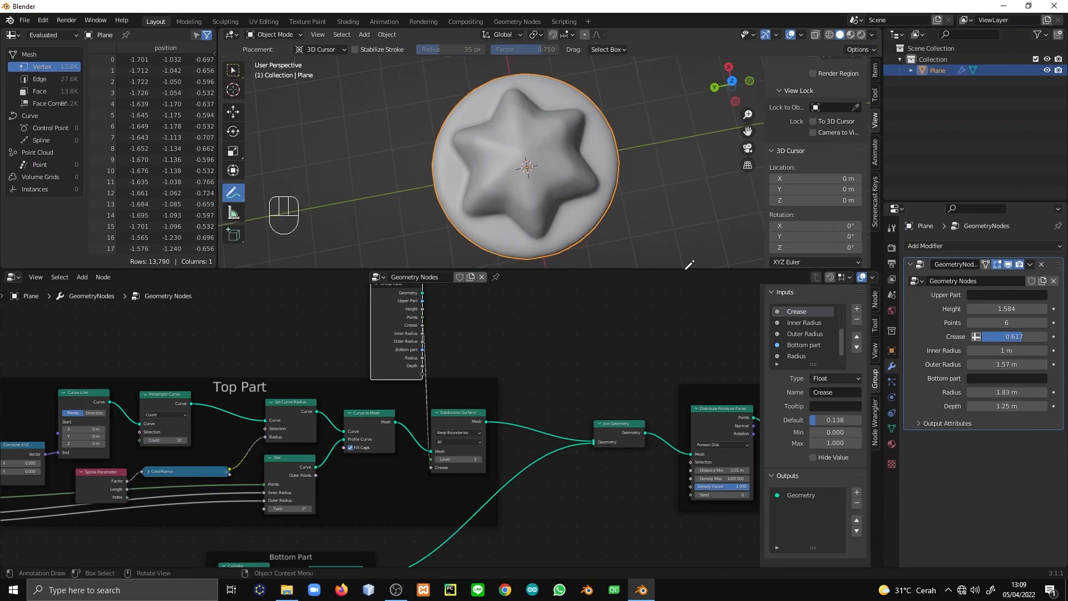
left_click(970, 323)
middle_click_drag(662, 211, 683, 174)
Expand the Top Part's ColorRamp node, move its white stop to position 0.709, and collapse the node again
middle_click_drag(263, 443, 488, 412)
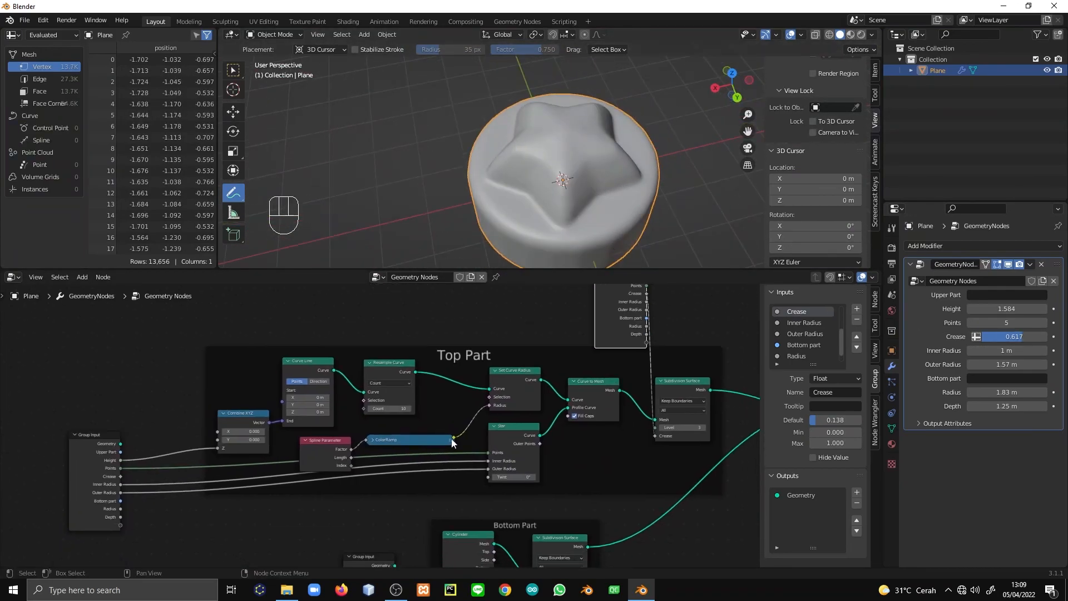
scroll(383, 428, "up", 5)
left_click(366, 448)
scroll(481, 509, "up", 5)
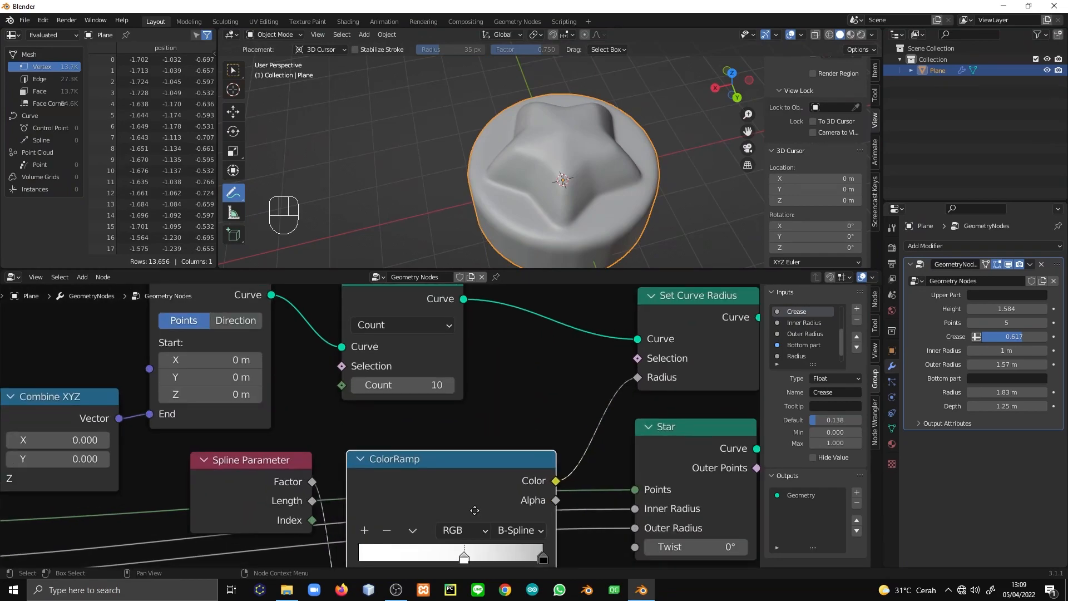
left_click_drag(495, 458, 526, 447)
left_click(443, 525)
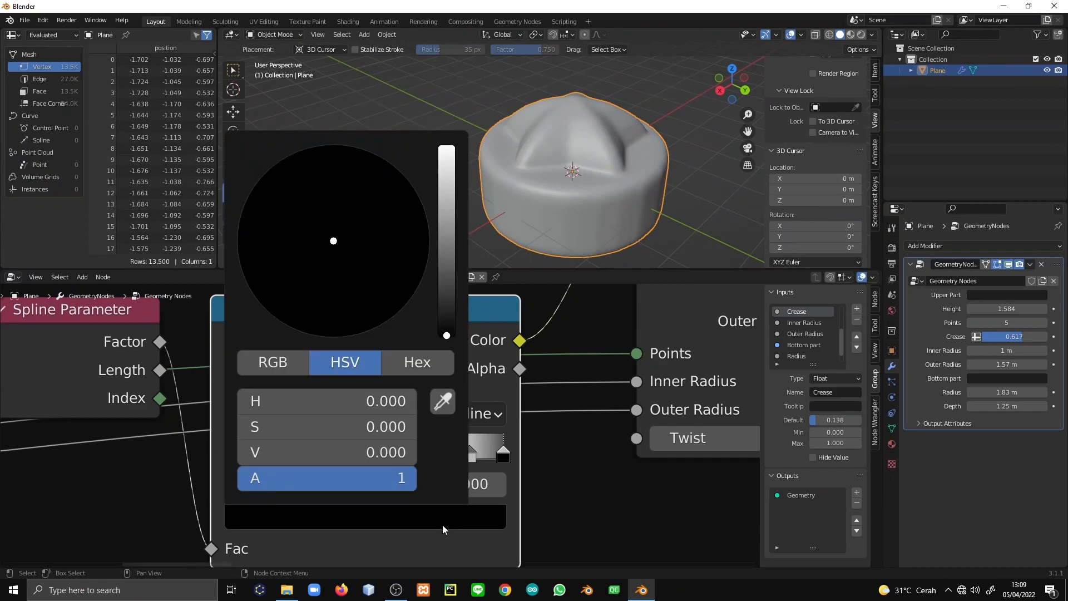
left_click_drag(383, 457, 418, 458)
middle_click_drag(519, 193, 464, 222)
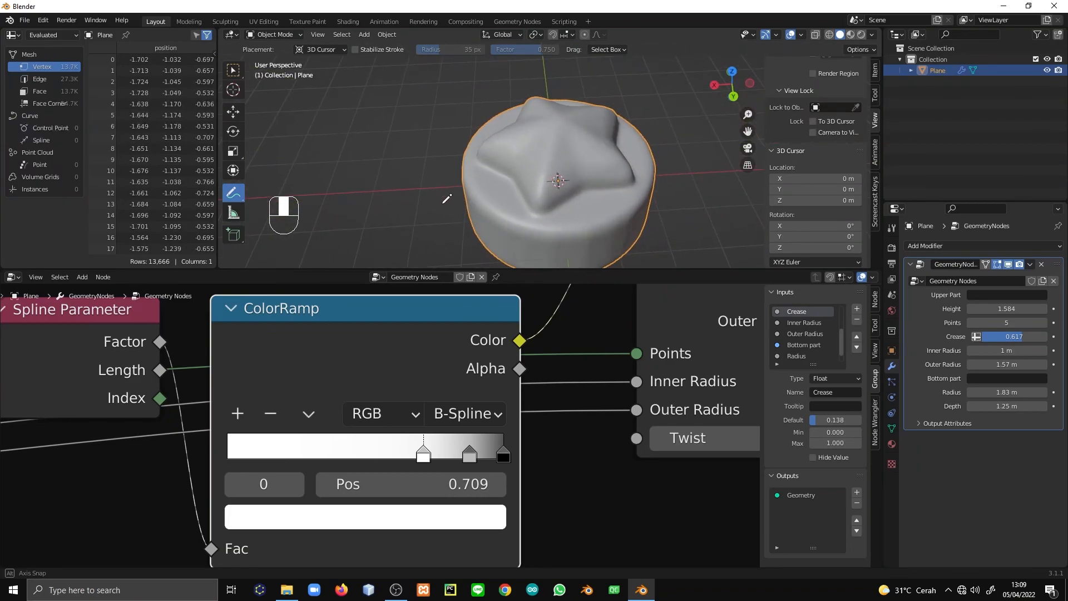
scroll(468, 459, "down", 2)
left_click(289, 352)
scroll(384, 427, "down", 4)
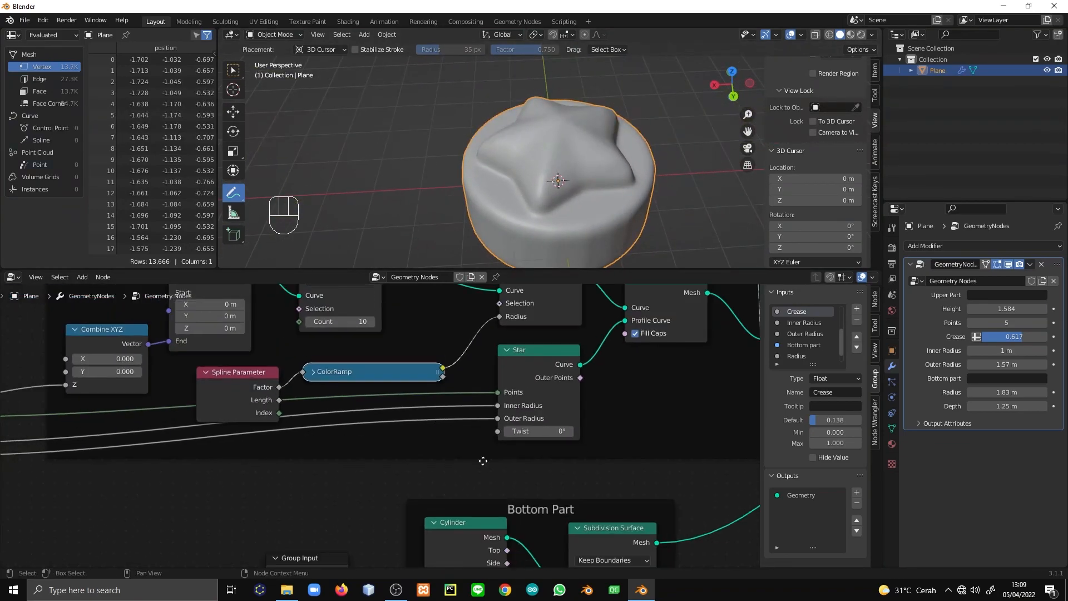
Open the NodeGroup of Dual Mesh nodes for editing and move its Group Input and Group Output nodes apart
middle_click_drag(483, 461, 339, 333)
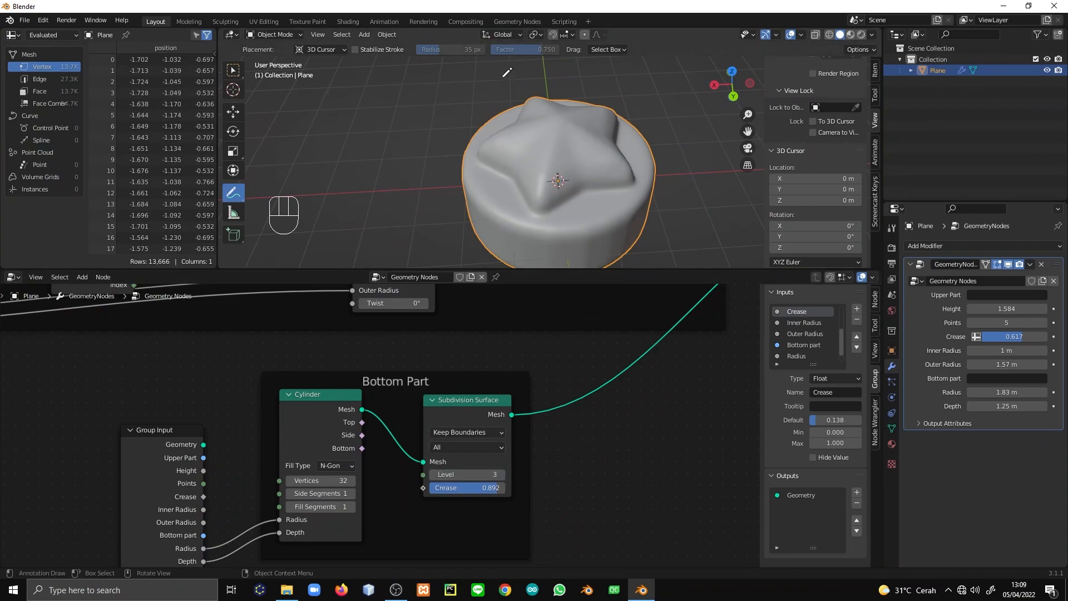
middle_click_drag(706, 144, 591, 142)
scroll(596, 85, "up", 3)
scroll(592, 189, "down", 5)
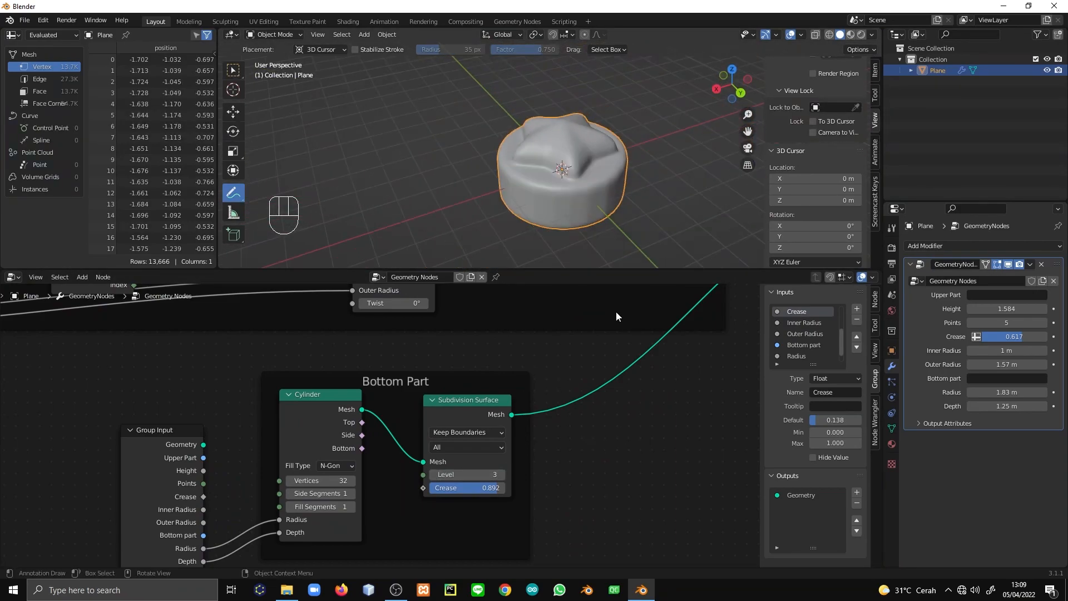
middle_click_drag(718, 440, 433, 460)
scroll(579, 439, "down", 4)
middle_click_drag(637, 411, 120, 559)
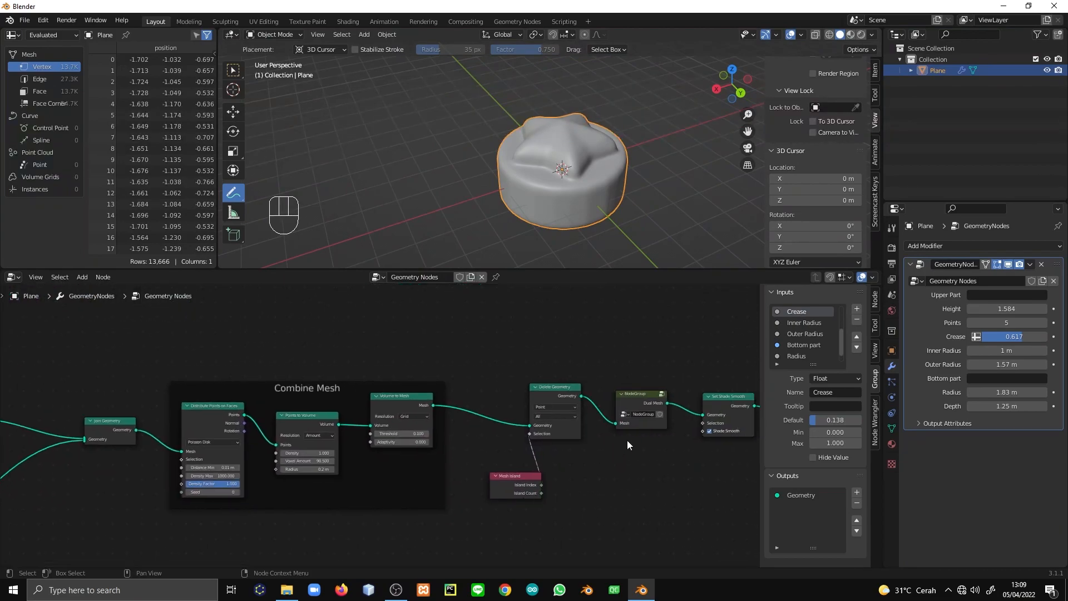
left_click(660, 392)
scroll(445, 481, "down", 1)
middle_click_drag(423, 506, 458, 447)
left_click_drag(570, 374, 648, 391)
left_click(571, 385)
left_click_drag(332, 393, 278, 388)
Duplicate the whole chain of Dual Mesh nodes and link the copies between the original chain and the Group Output
scroll(343, 484, "down", 3)
left_click_drag(364, 499, 488, 323)
key("shift+d")
left_click(480, 468)
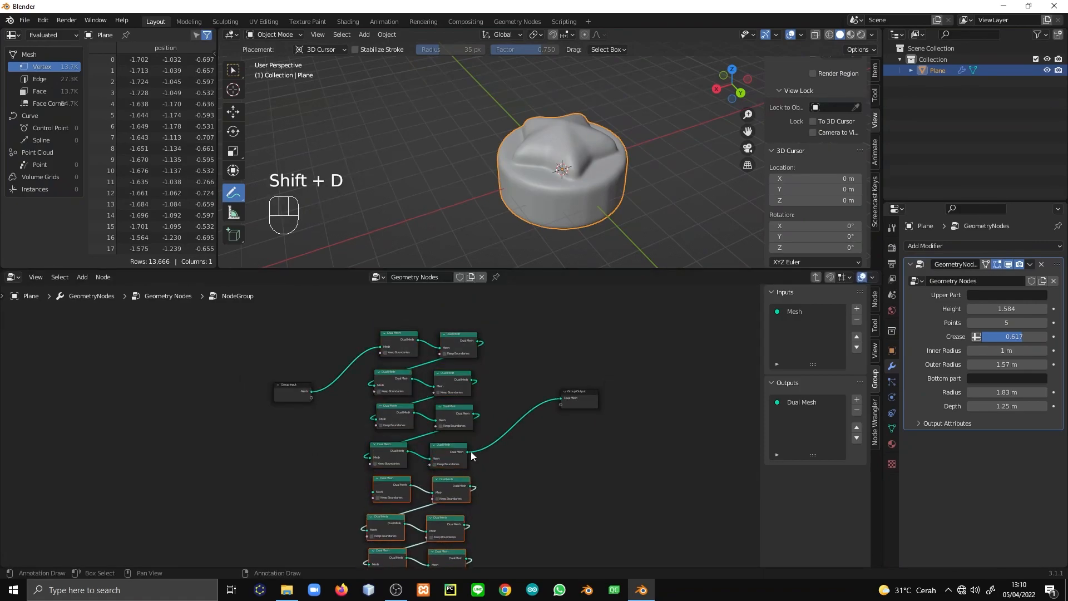
middle_click_drag(471, 452, 506, 420)
left_click_drag(504, 421, 409, 460)
scroll(517, 480, "down", 1)
middle_click_drag(518, 479, 474, 467)
left_click_drag(428, 523, 506, 368)
middle_click_drag(517, 199, 467, 220)
scroll(594, 195, "up", 4)
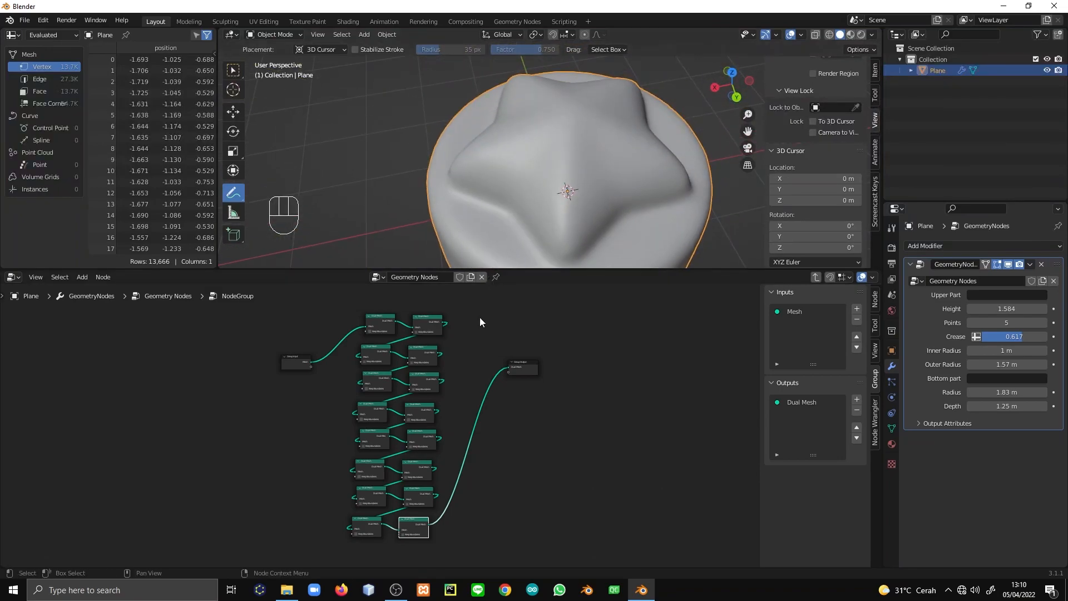
Return to the parent node tree and reposition the Group Input node above the Top Part frame
left_click(816, 277)
middle_click_drag(341, 483, 627, 444)
scroll(356, 339, "up", 3)
left_click(351, 335)
left_click_drag(352, 335, 310, 345)
middle_click_drag(320, 387, 421, 386)
left_click_drag(411, 357, 373, 338)
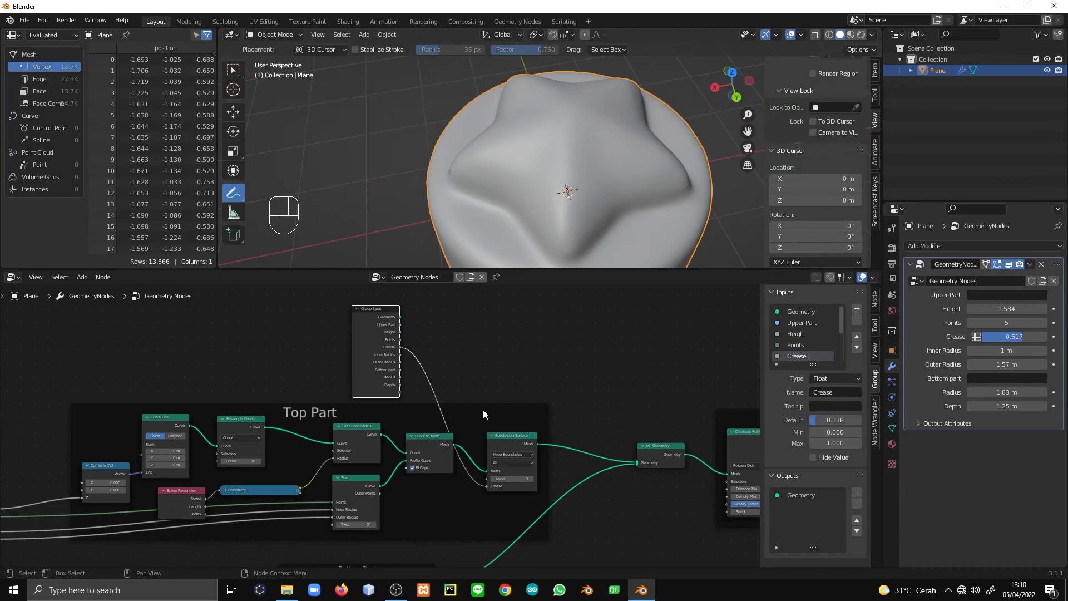
Insert a Set Material node between Set Shade Smooth and Group Output, moving Group Output away to make room
middle_click_drag(482, 415, 624, 404)
scroll(569, 410, "up", 5)
left_click_drag(666, 405, 773, 432)
key("shift+a")
type("mater")
left_click(654, 375)
left_click(649, 401)
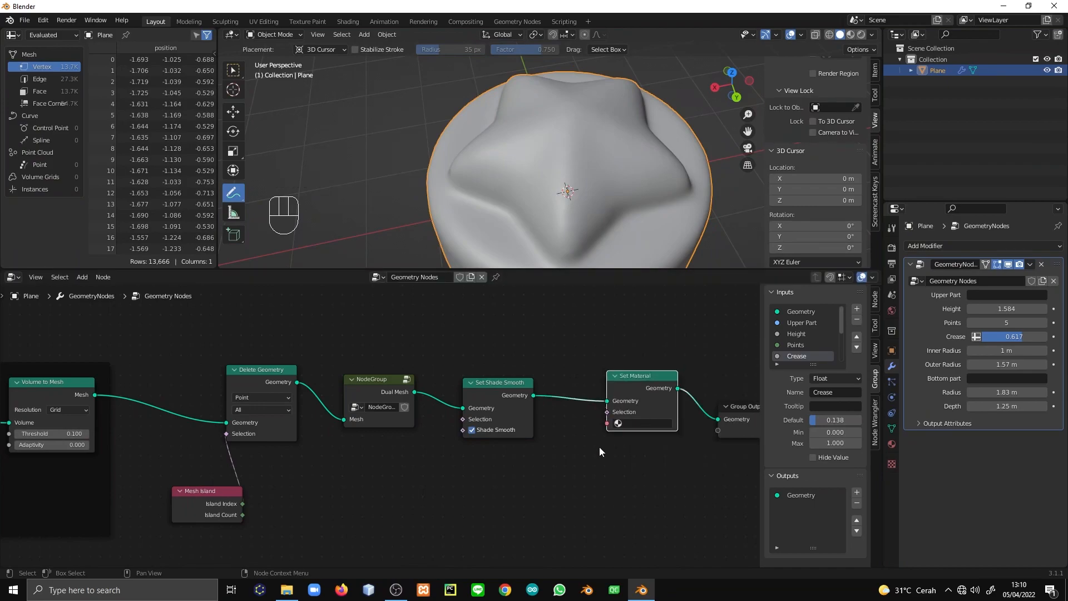
Expose the Set Material node's Material socket through a duplicated Group Input node and choose Material for it in the modifier
scroll(561, 453, "down", 4)
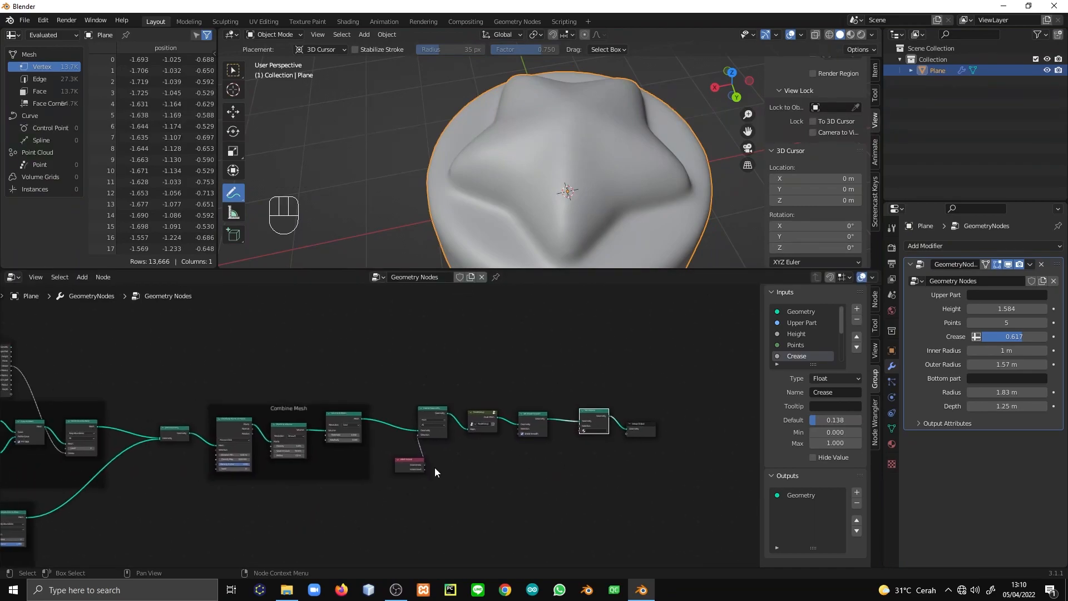
left_click(1, 357)
key("shift+d")
left_click(560, 477)
scroll(606, 482, "up", 5)
middle_click_drag(592, 501, 352, 446)
scroll(352, 450, "up", 2)
left_click_drag(387, 517, 421, 356)
left_click(982, 423)
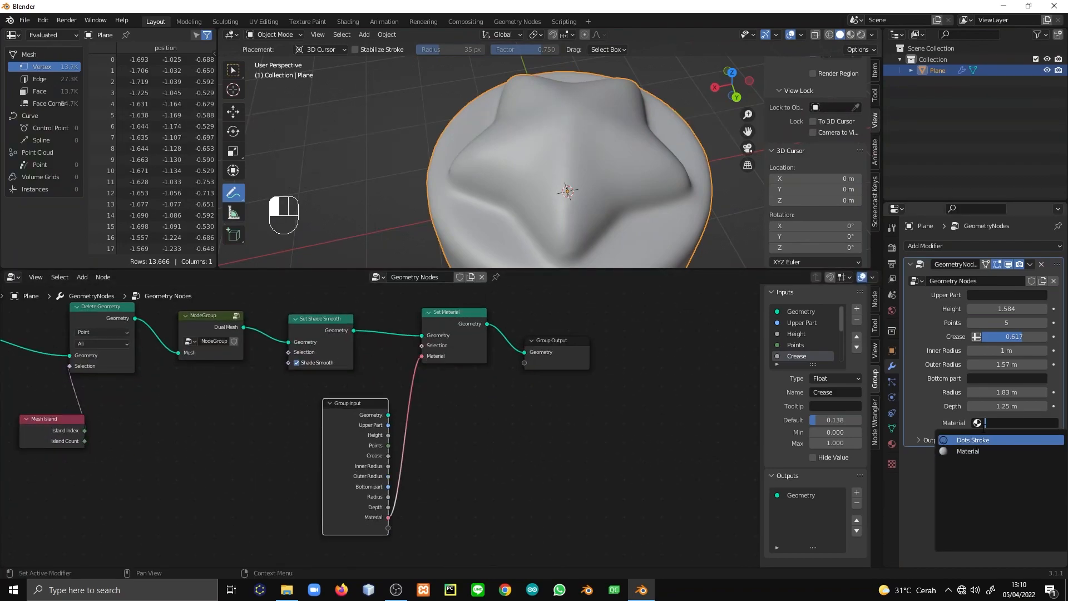
left_click(951, 451)
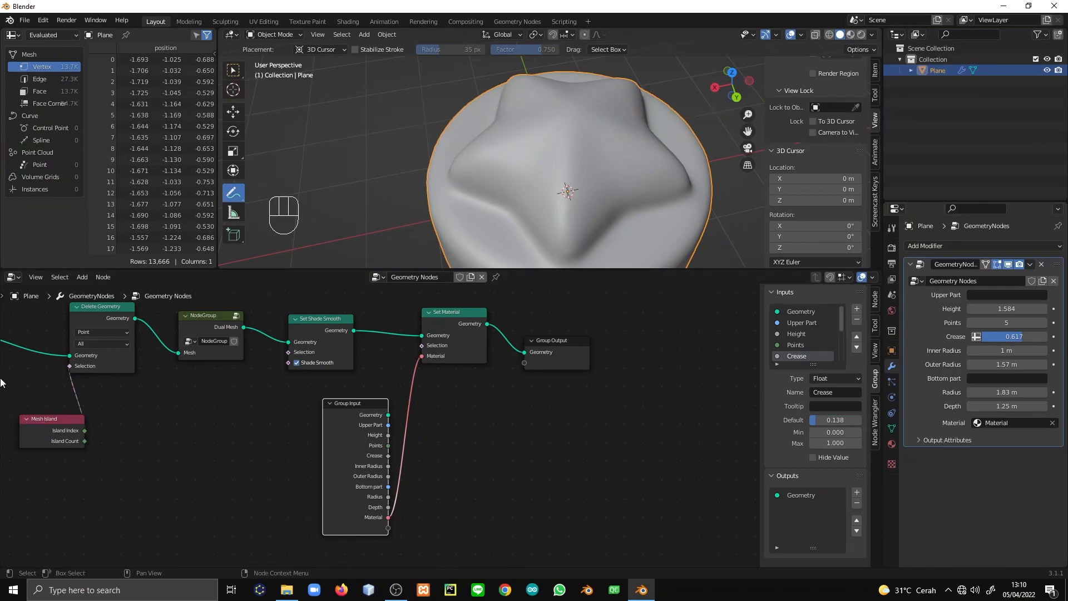
Switch the node editor to the Shader Editor with Material loaded, and show the viewport in Material Preview
left_click(14, 278)
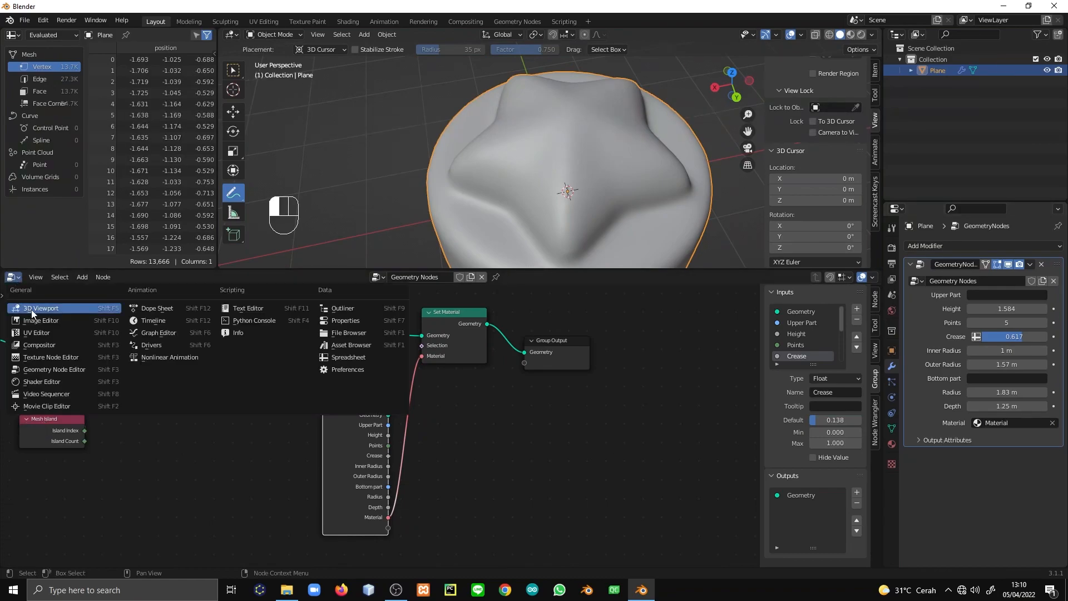
left_click(59, 382)
left_click(416, 276)
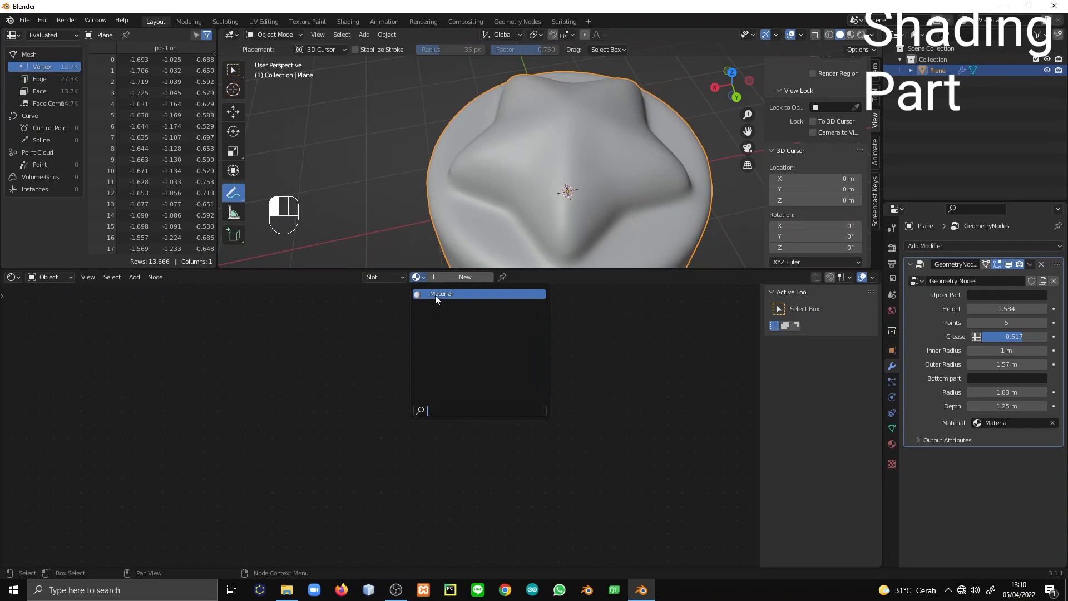
left_click(434, 295)
key("KP_Decimal")
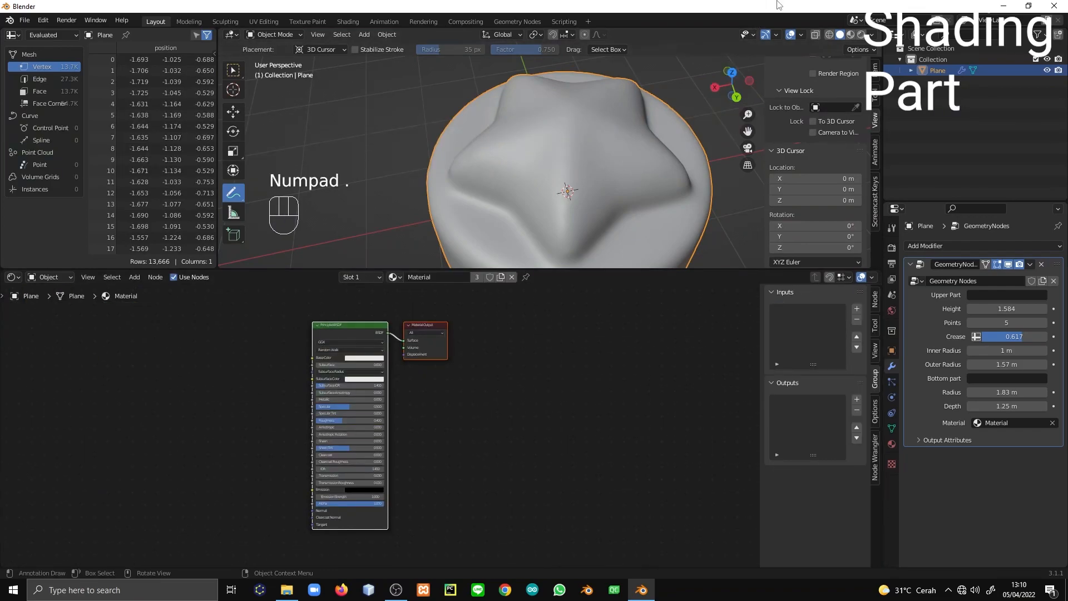
left_click(849, 34)
Try a pale green Base Color on the Principled BSDF
middle_click_drag(358, 380, 376, 416)
scroll(378, 416, "up", 8)
left_click(374, 363)
mouse_move(386, 241)
left_mouse_down()
mouse_move(397, 196)
mouse_move(374, 224)
left_mouse_up()
Add a ColorRamp node linked from its Alpha output to the Principled BSDF's Base Color
middle_click_drag(217, 439, 418, 458)
left_click_drag(467, 381, 293, 390)
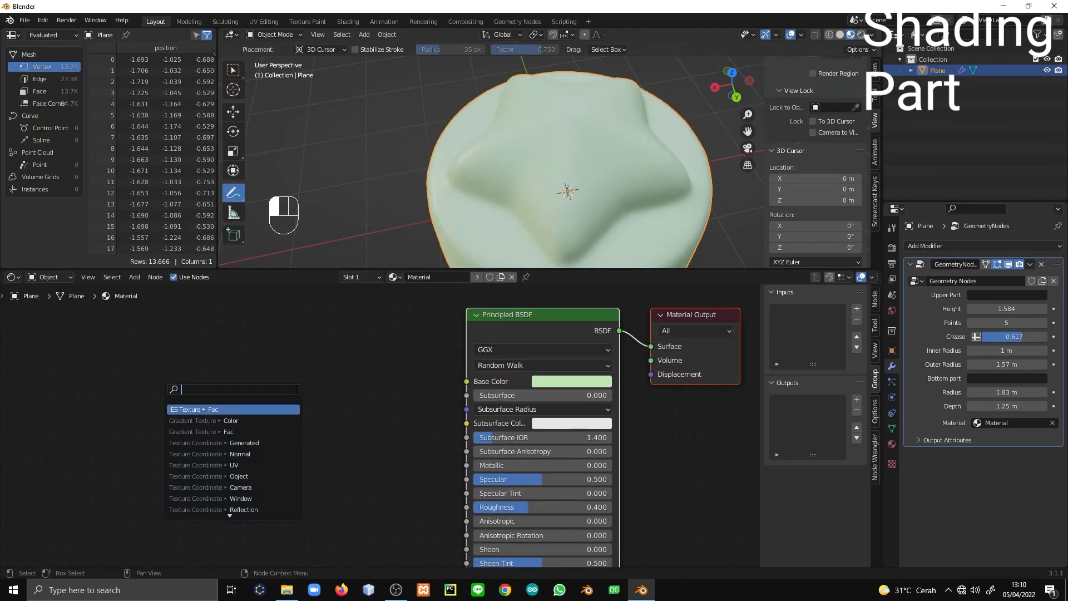
type("colora")
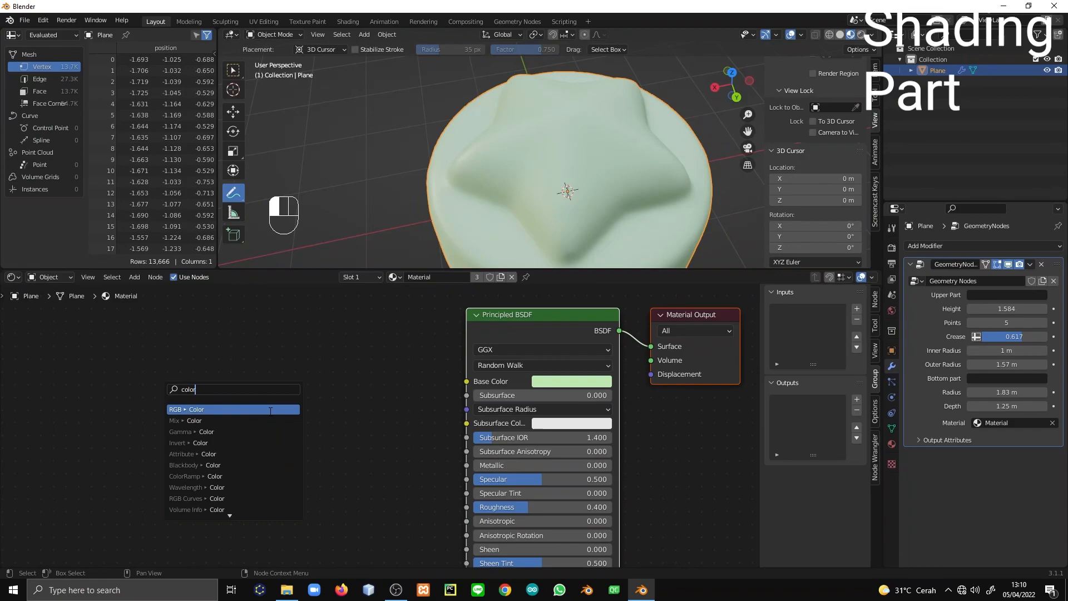
left_click(269, 411)
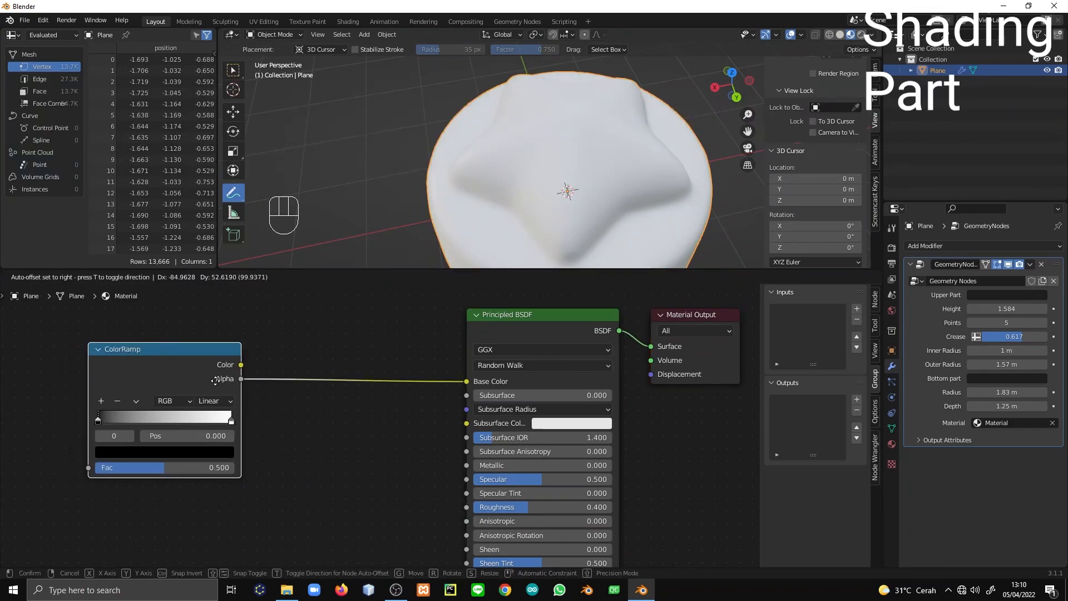
left_click(230, 385)
Change the ColorRamp's black stop to pink and move it to position 0.436
middle_click_drag(204, 446, 225, 451)
left_click(213, 464)
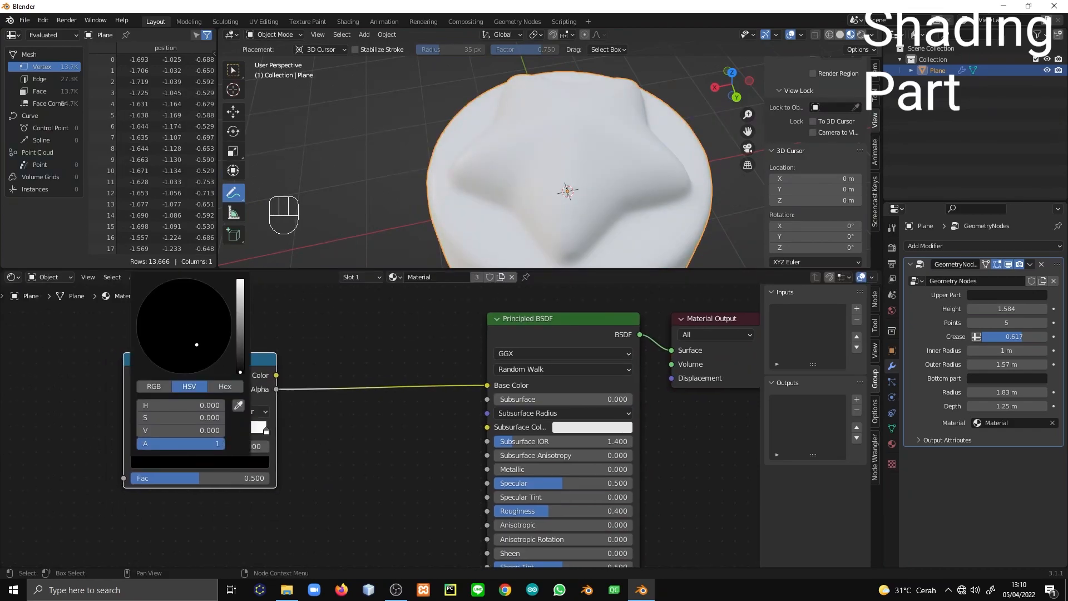
left_click_drag(197, 333, 201, 334)
left_click_drag(241, 372, 241, 290)
mouse_move(160, 324)
left_mouse_down()
mouse_move(163, 338)
mouse_move(190, 340)
left_mouse_up()
scroll(430, 479, "up", 3)
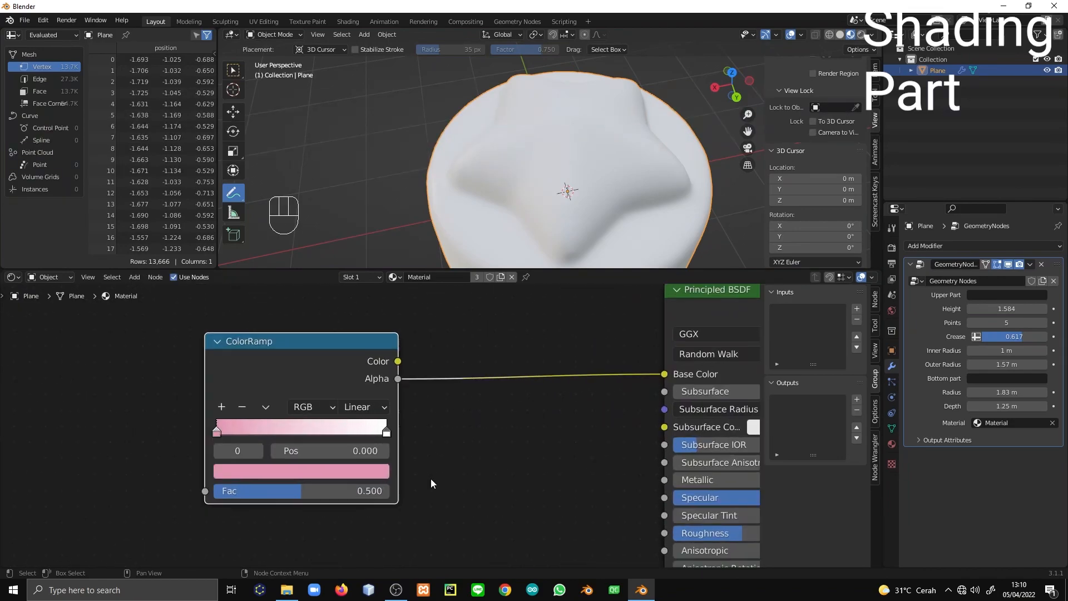
left_click_drag(218, 439, 291, 432)
middle_click_drag(519, 466, 324, 471)
right_click_drag(315, 460, 319, 358, "ctrl")
key("ctrl+z")
Move Material Output away from the Principled BSDF and insert a Shader to RGB node on the link between them
middle_click_drag(539, 415, 205, 465)
left_click_drag(389, 350, 630, 364)
left_click(308, 366)
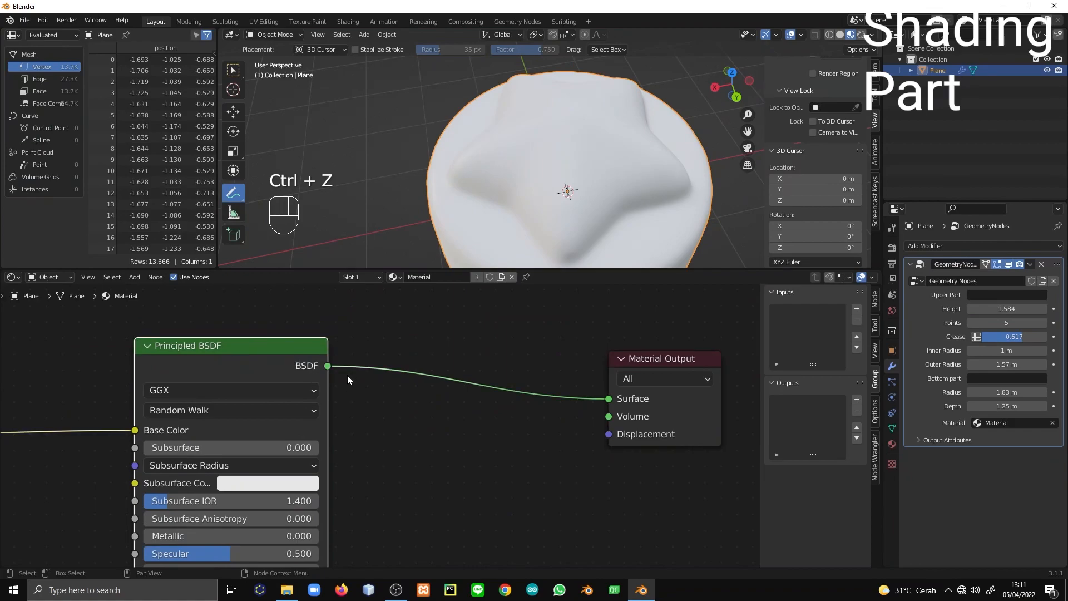
key("shift+a")
left_click(429, 410)
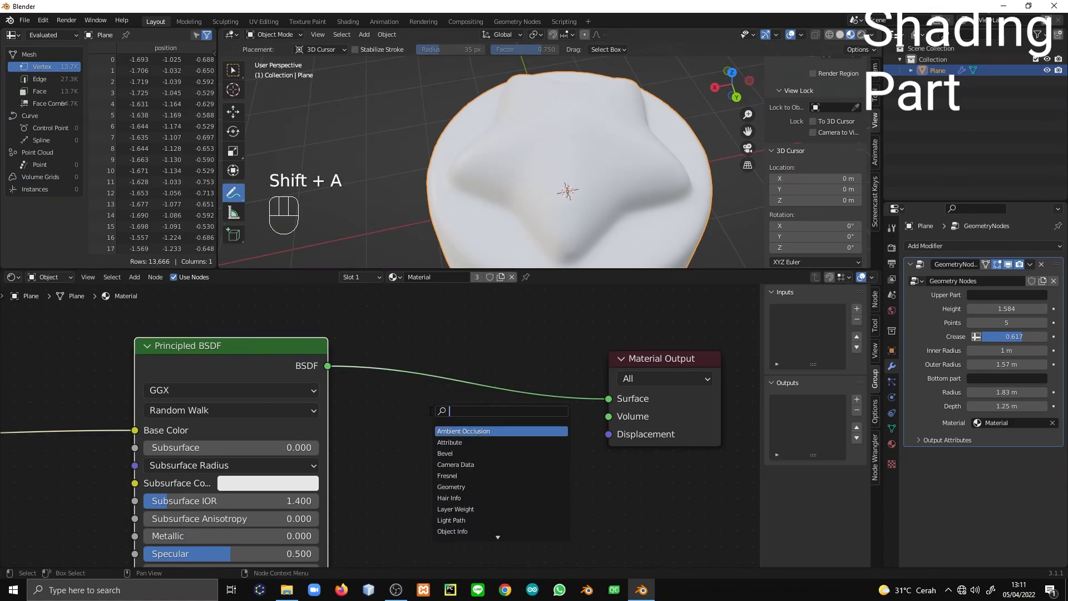
type("shade")
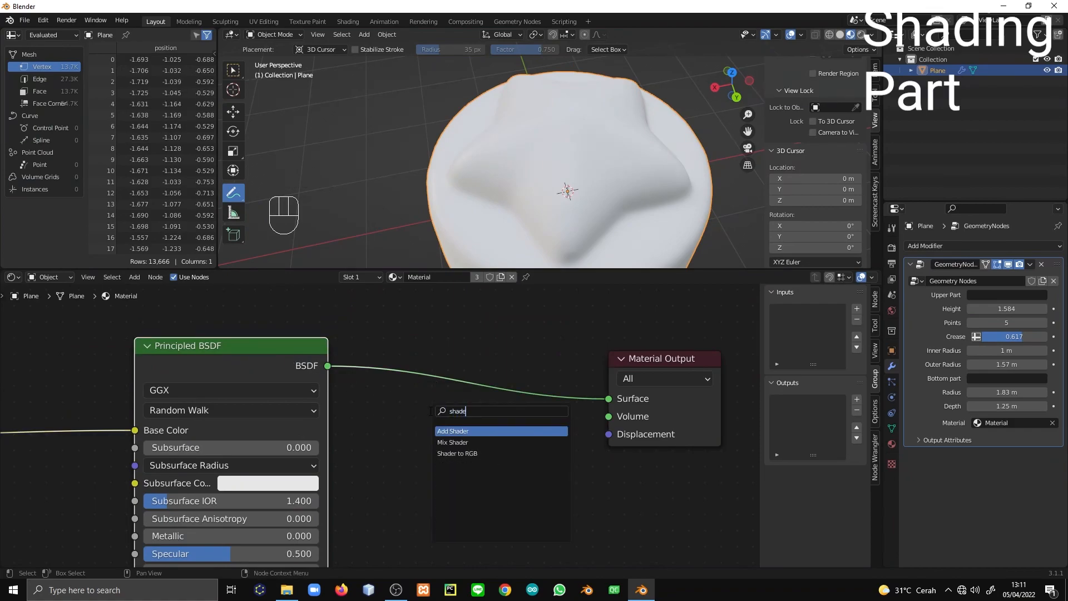
key("Down")
key("Down")
key("Return")
left_click(469, 422)
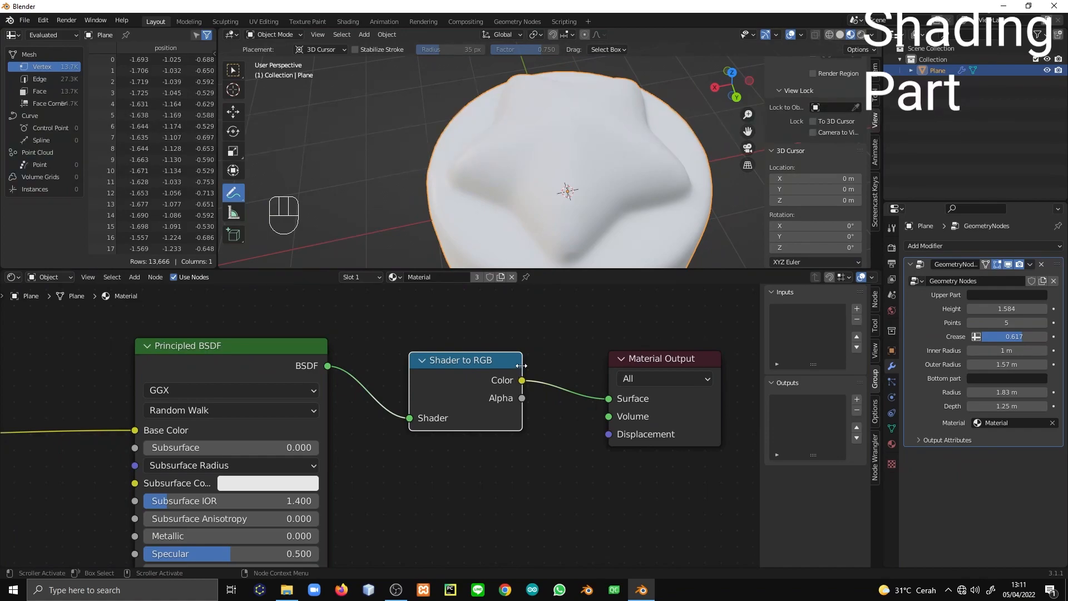
scroll(418, 465, "down", 3)
middle_click_drag(406, 452, 587, 442)
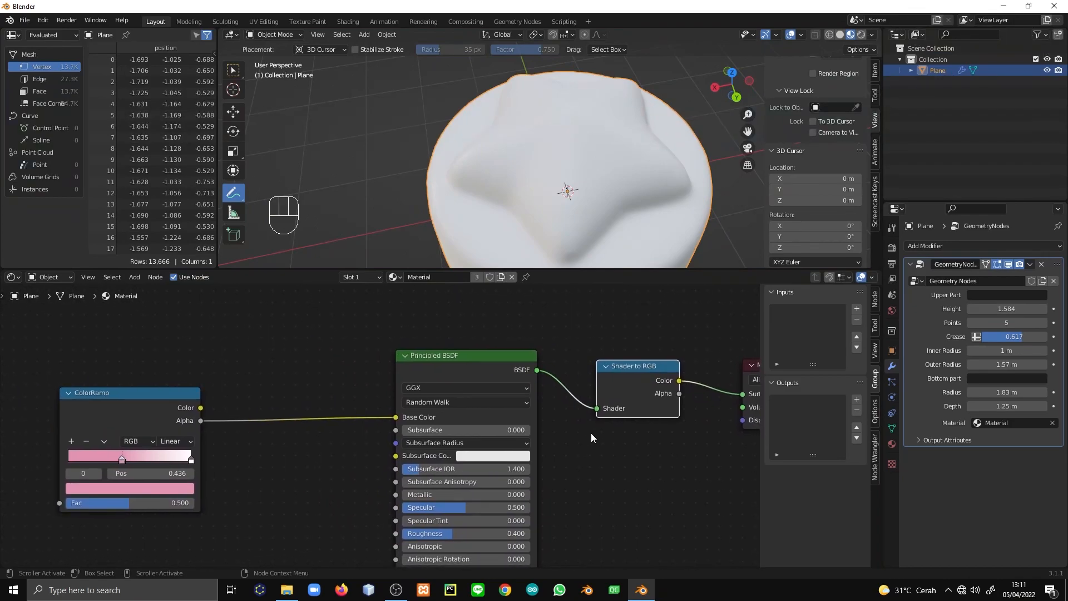
middle_click_drag(115, 498, 359, 492)
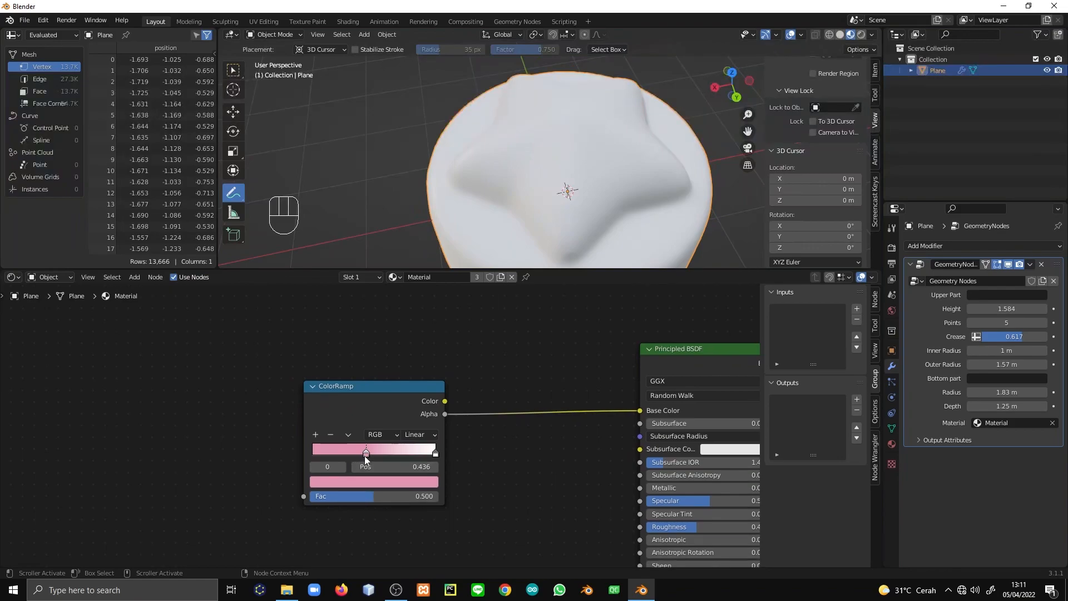
Move the ColorRamp's pink stop to position 0, add three more stops and distribute all stops evenly
left_click_drag(366, 453, 309, 456)
left_click(314, 435)
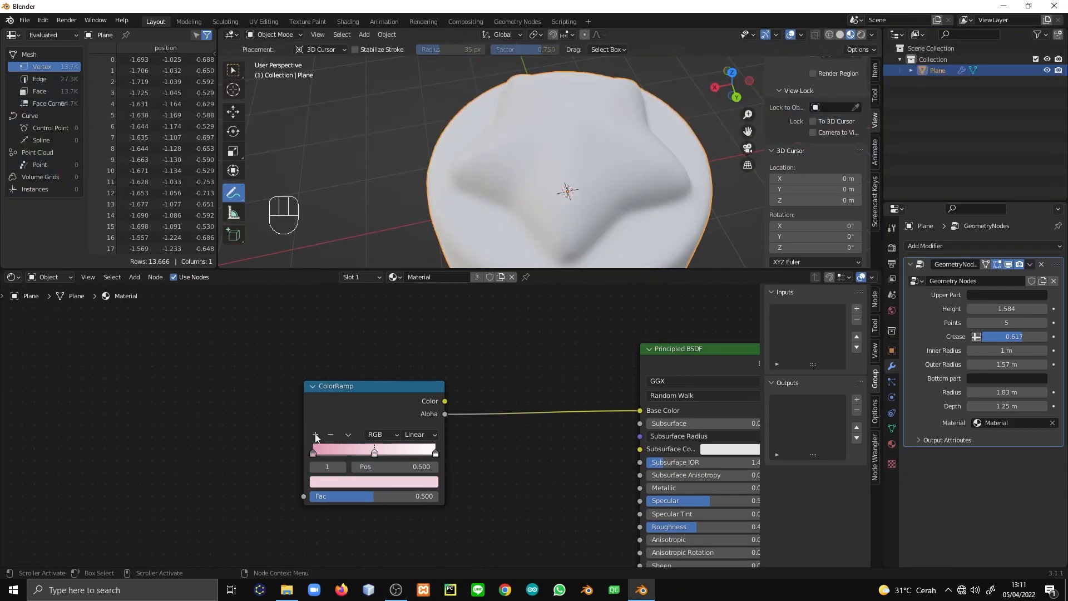
left_click(315, 435)
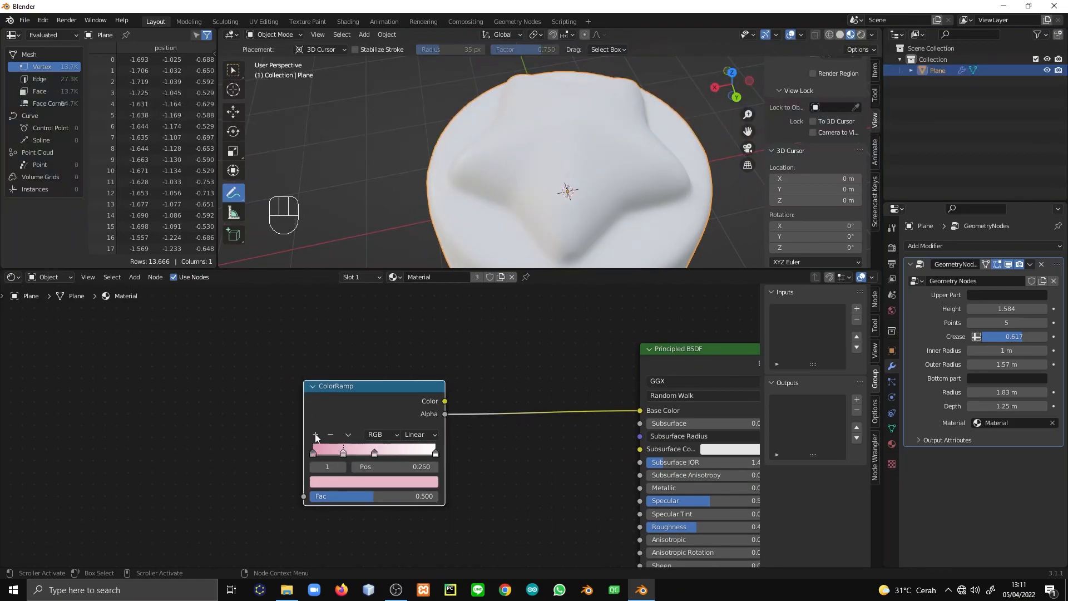
left_click(316, 435)
left_click_drag(375, 453, 340, 455)
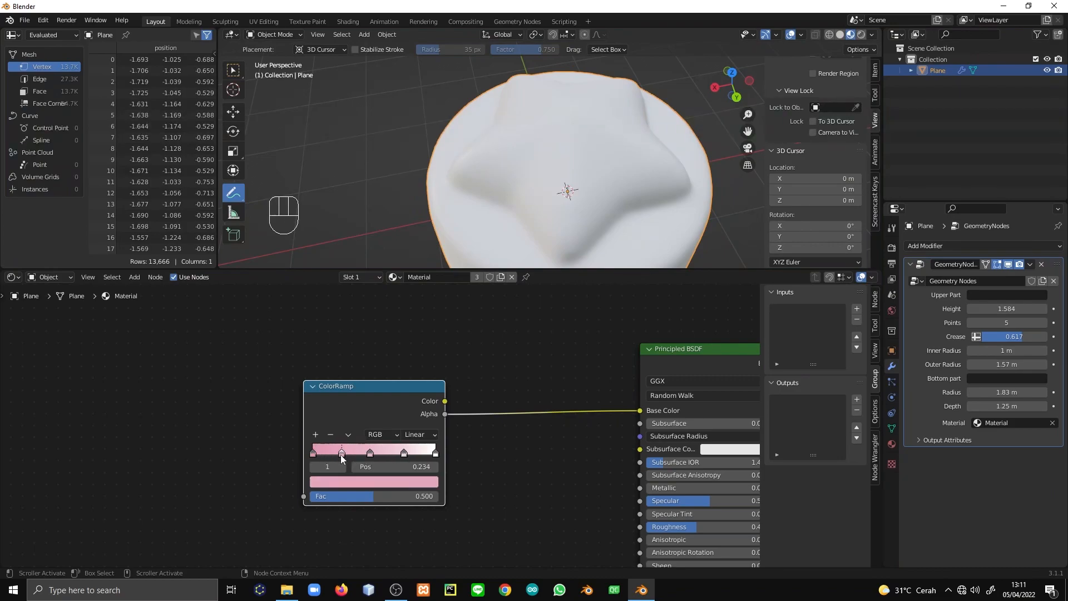
left_click(348, 435)
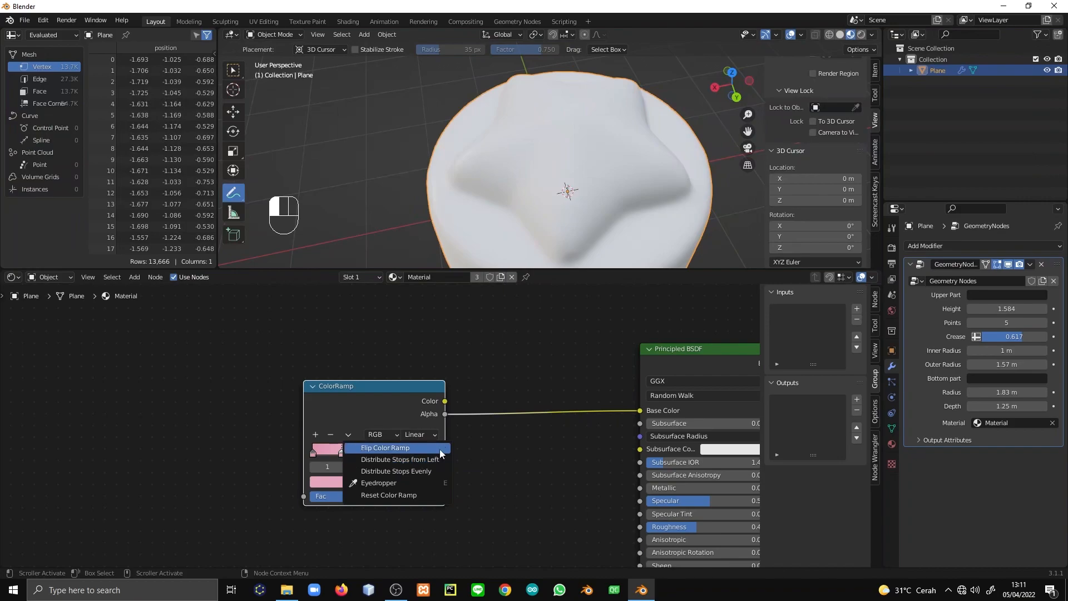
left_click(396, 471)
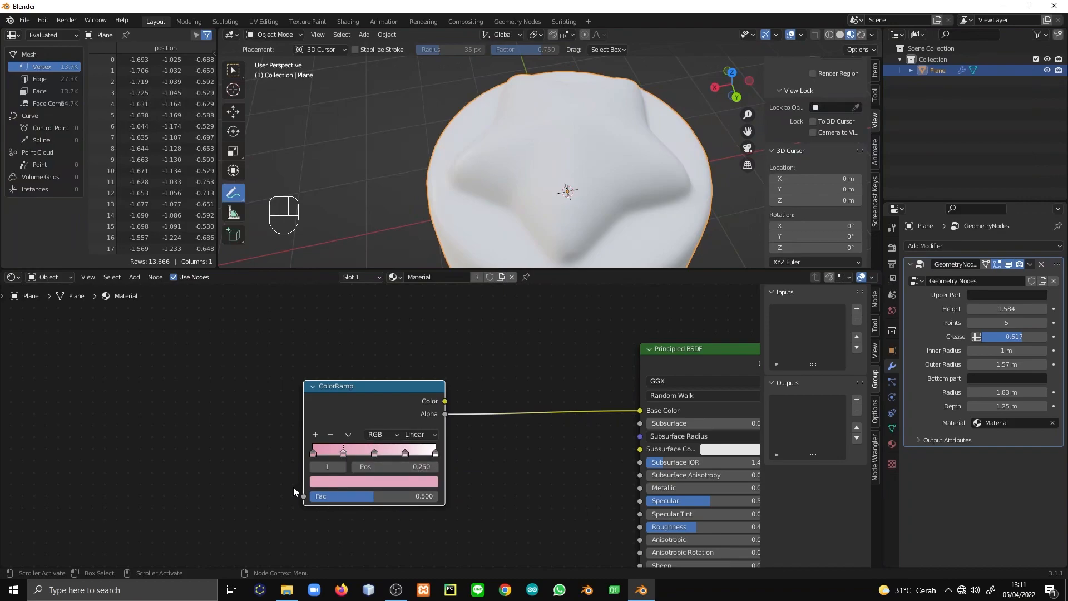
Set the ColorRamp's first stop to the hex colour E47C29
scroll(293, 489, "up", 1)
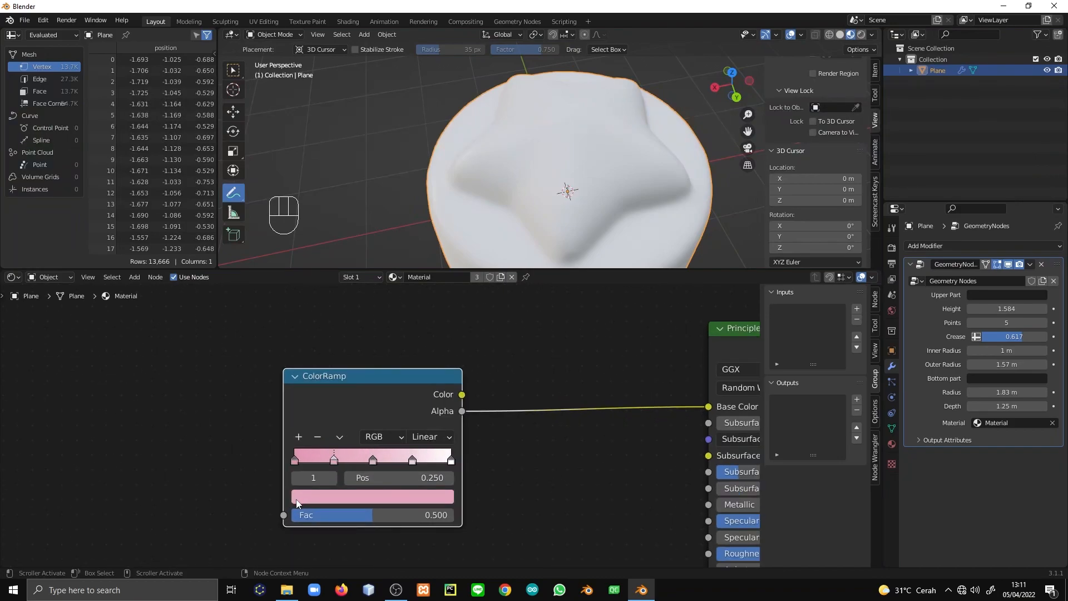
scroll(285, 511, "up", 1)
left_click(285, 476)
left_click(329, 511)
left_click(413, 403)
left_click(389, 430)
type("E47C29")
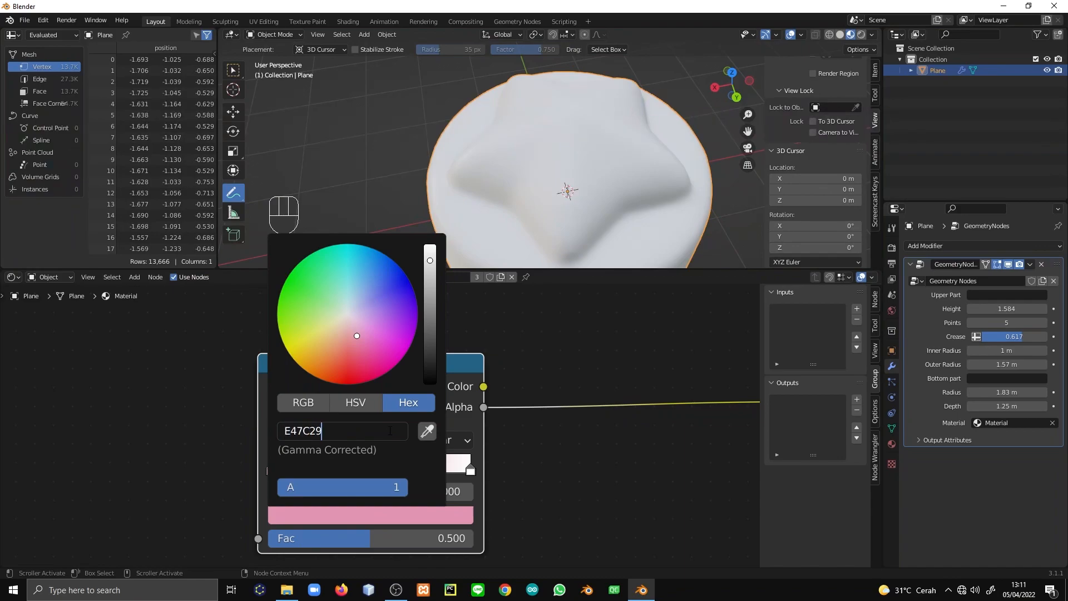
key("Return")
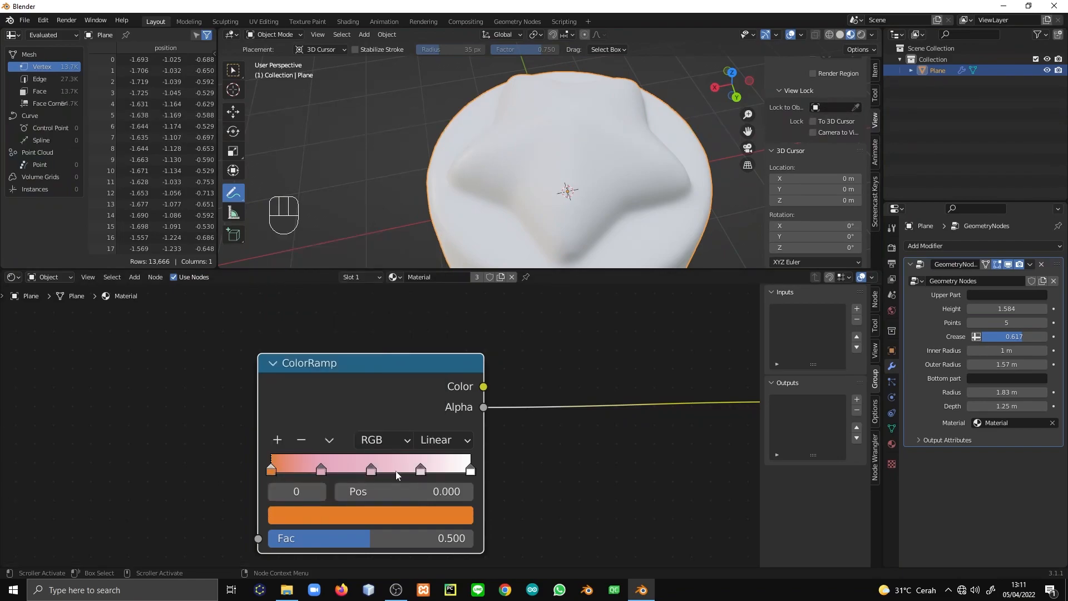
Show the model in front view and raise the Geometry Nodes modifier's Points value to 6
scroll(416, 250, "down", 3)
middle_click_drag(416, 245, 483, 163)
key("KP_1")
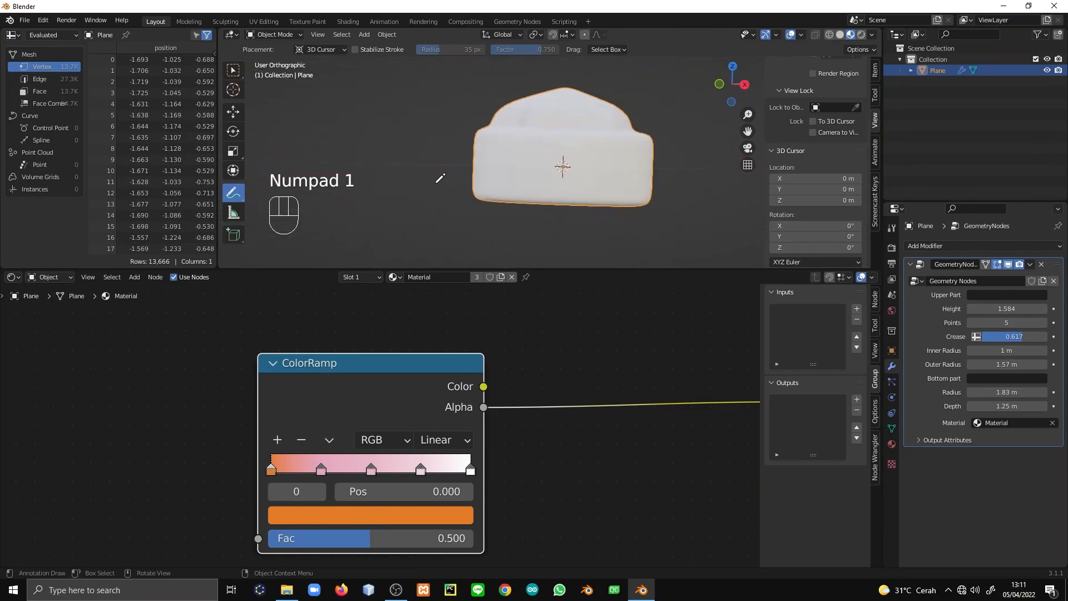
left_click(1043, 322)
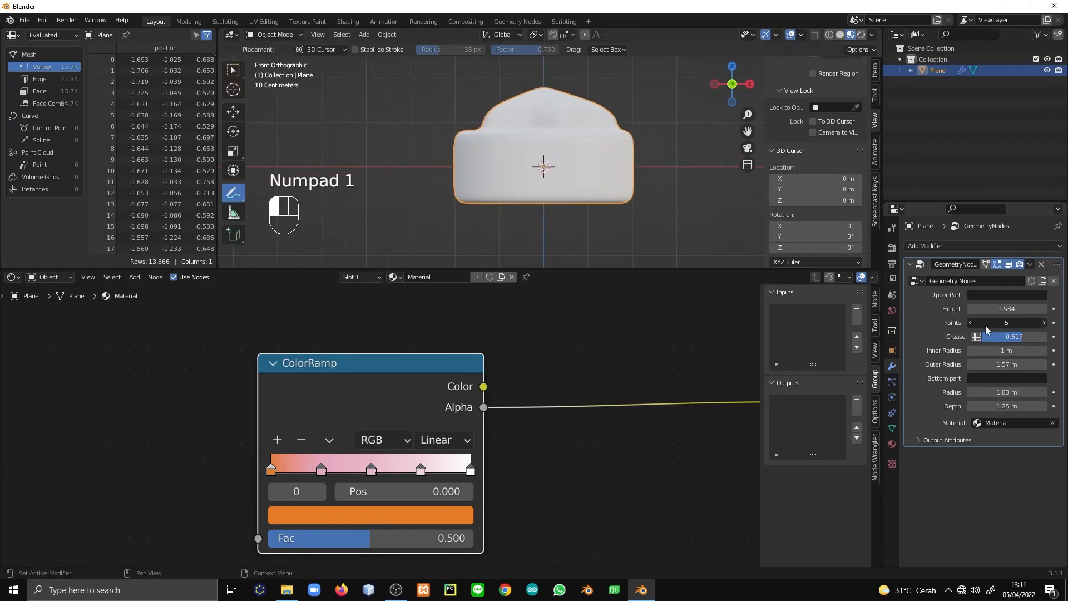
Recolour the ColorRamp's second stop to orange, hex E49031
left_click(321, 470)
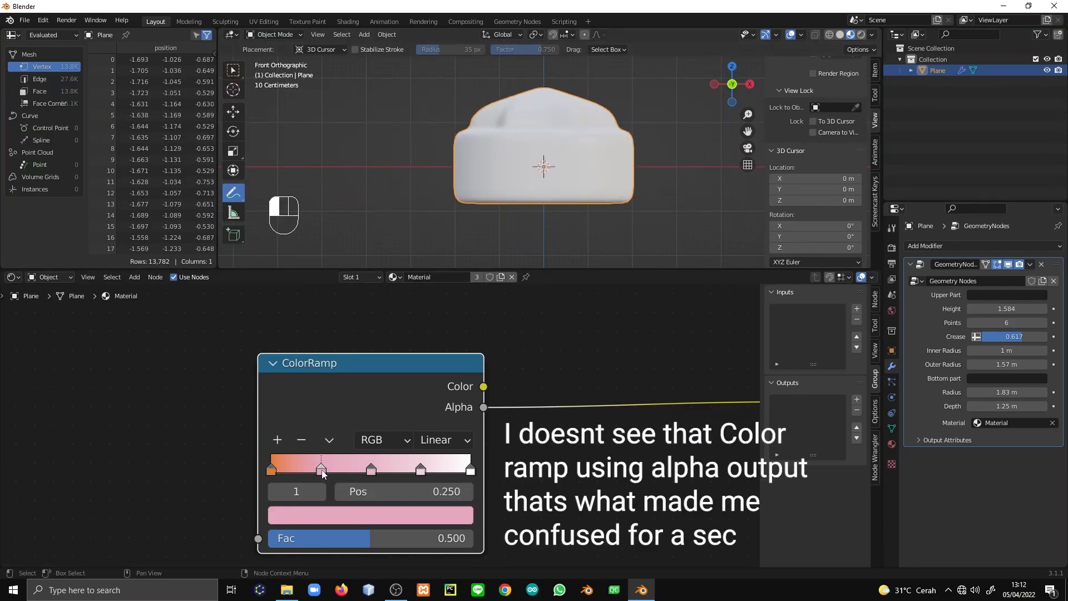
left_click(345, 514)
left_click(382, 430)
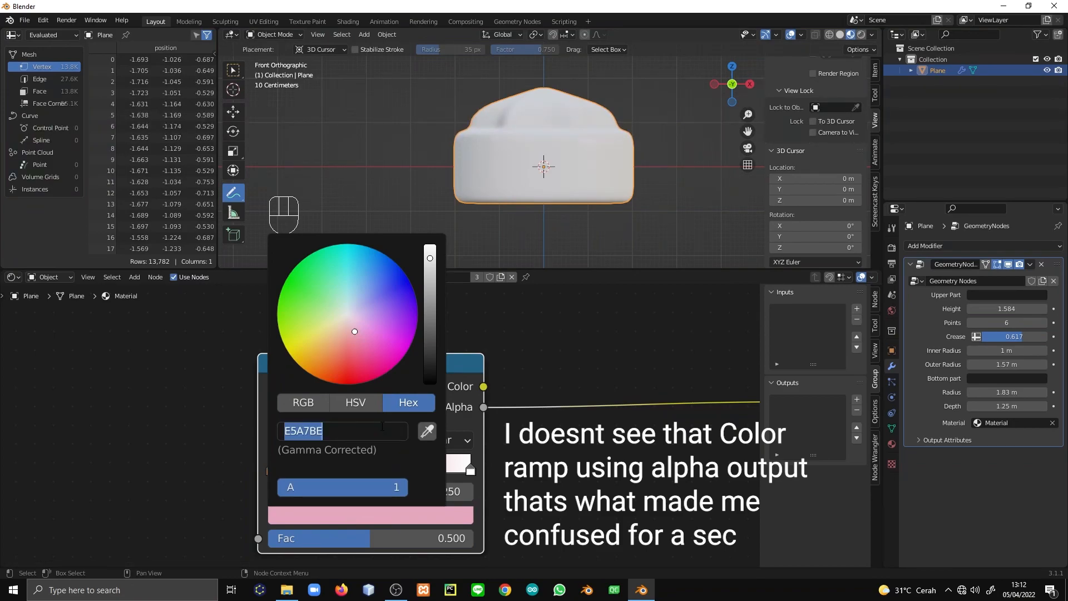
mouse_move(342, 337)
left_mouse_down()
mouse_move(328, 349)
mouse_move(348, 347)
mouse_move(336, 361)
left_mouse_up()
left_click_drag(430, 258, 430, 263)
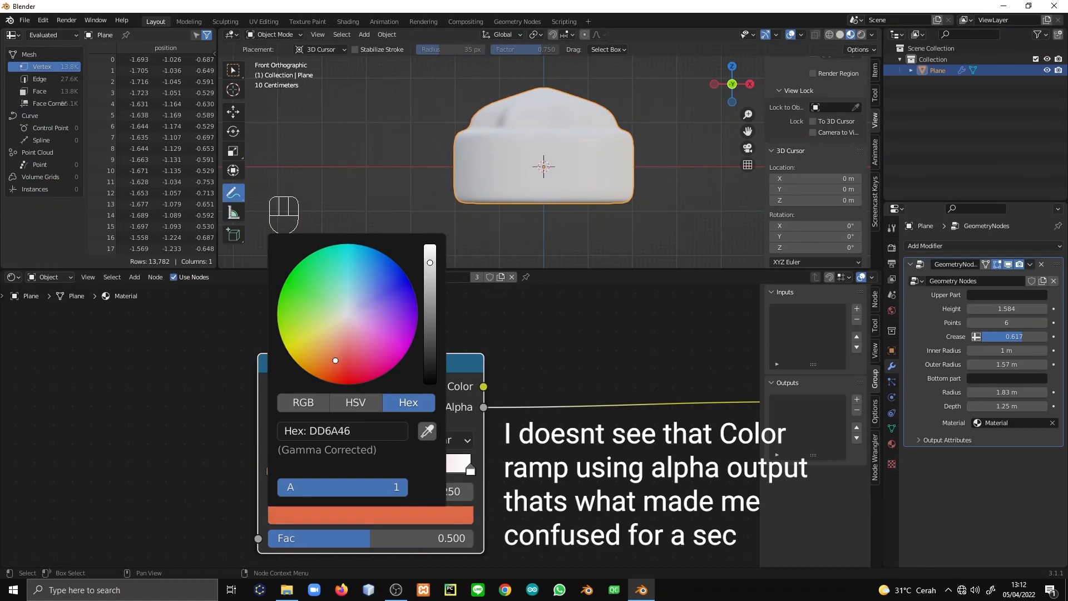
left_click(320, 437)
left_click_drag(289, 430, 302, 431)
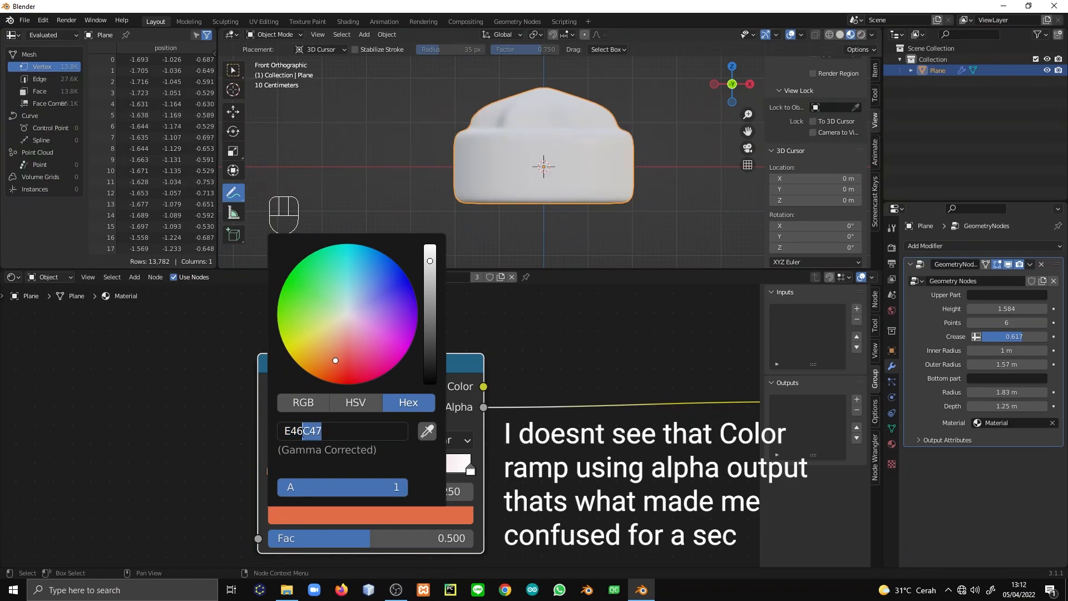
type("9031")
key("Return")
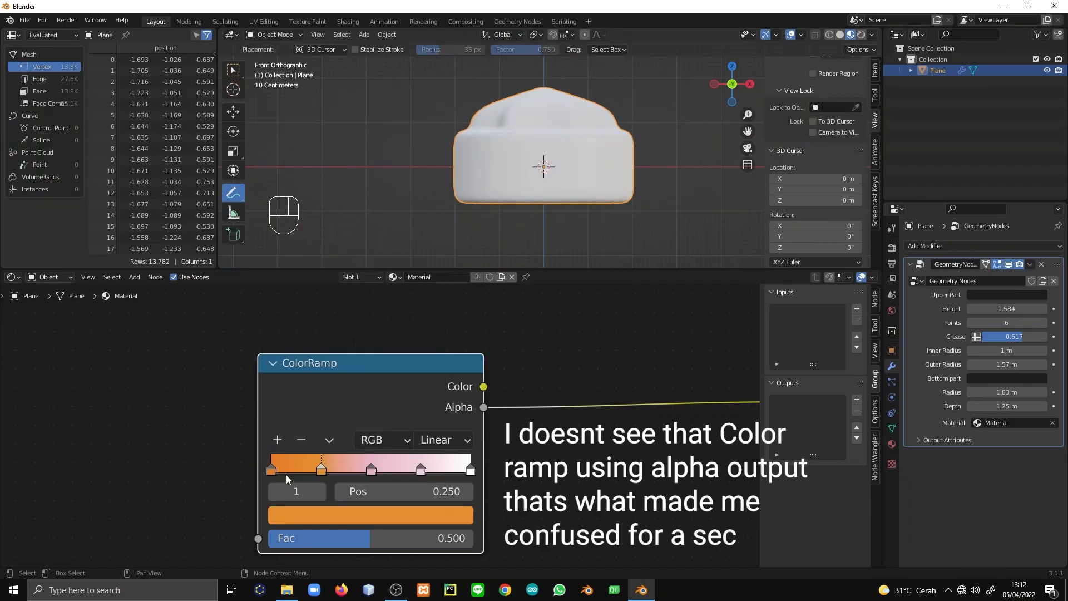
Set the ColorRamp's middle stop to the hex colour FFAF60
left_click(371, 472)
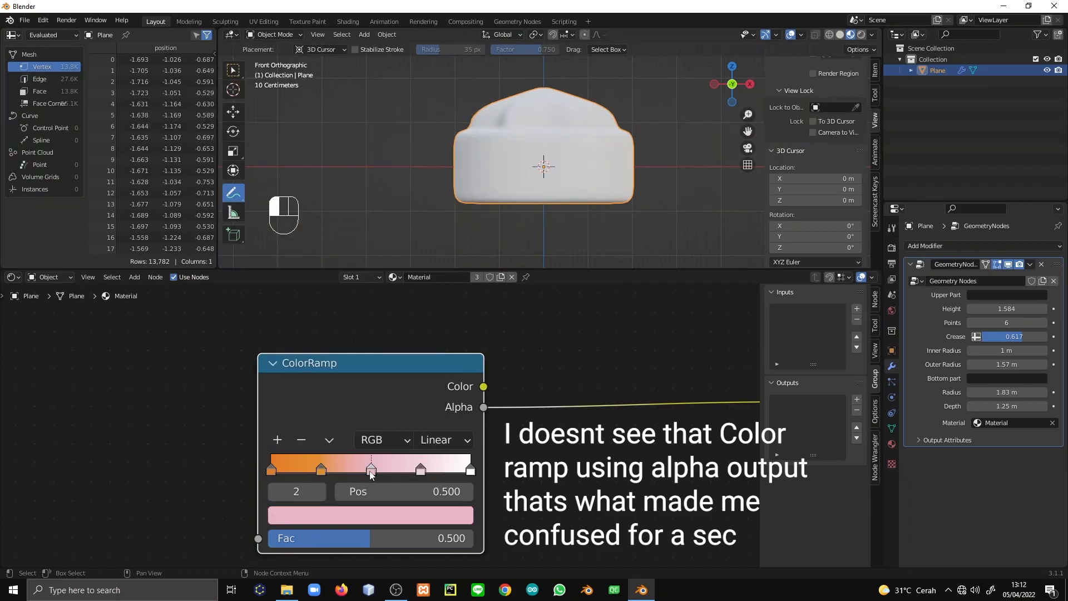
left_click(370, 513)
left_click(346, 425)
type("FFAF60")
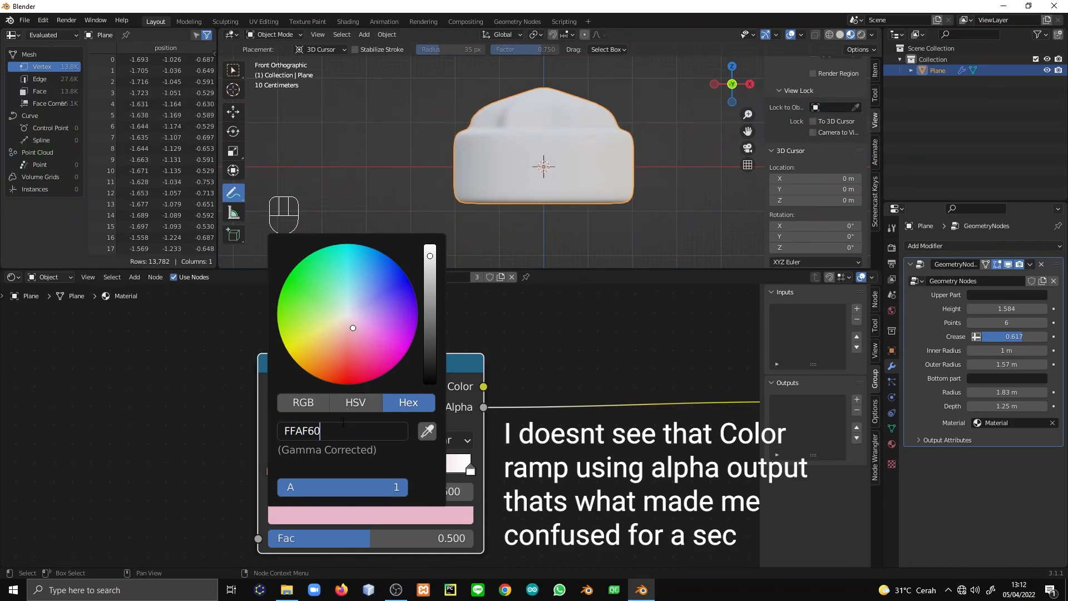
key("Return")
Set the ColorRamp's fourth stop to the pale yellow hex colour FFE587
left_click(422, 471)
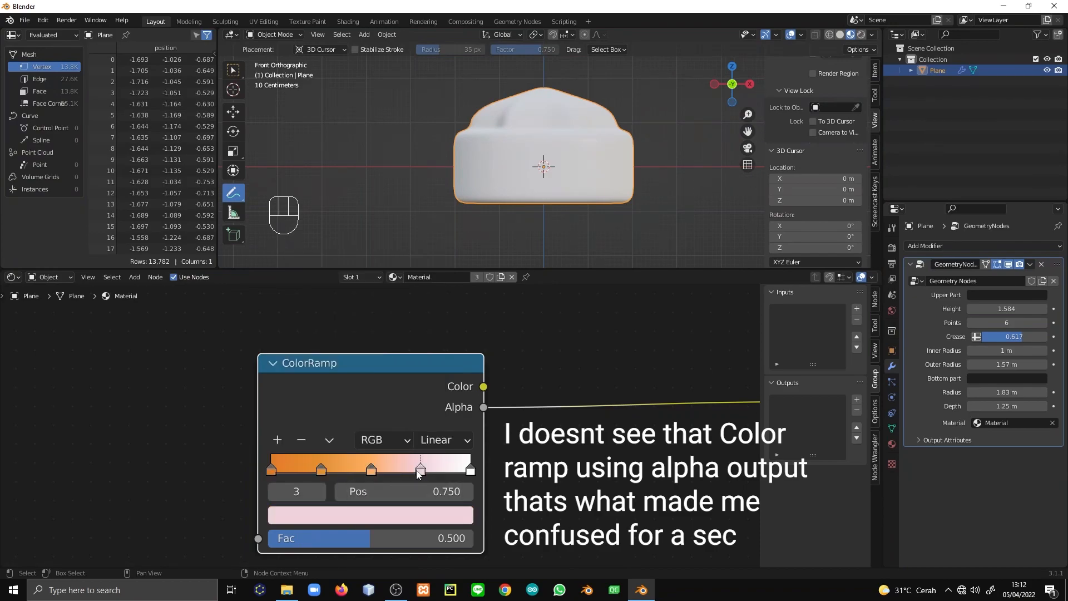
left_click(370, 514)
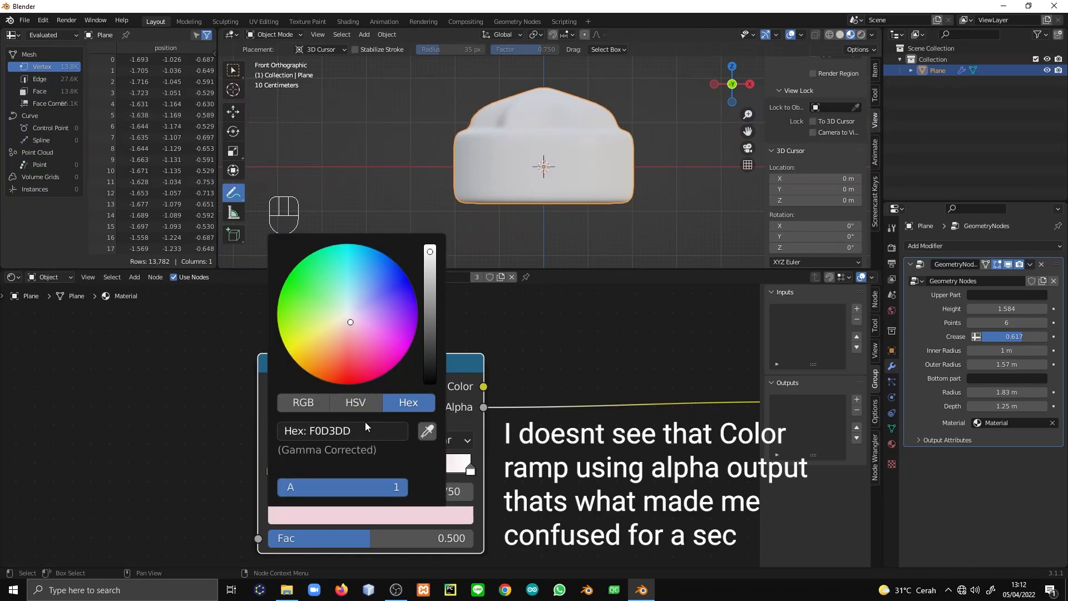
left_click(366, 424)
type("FF")
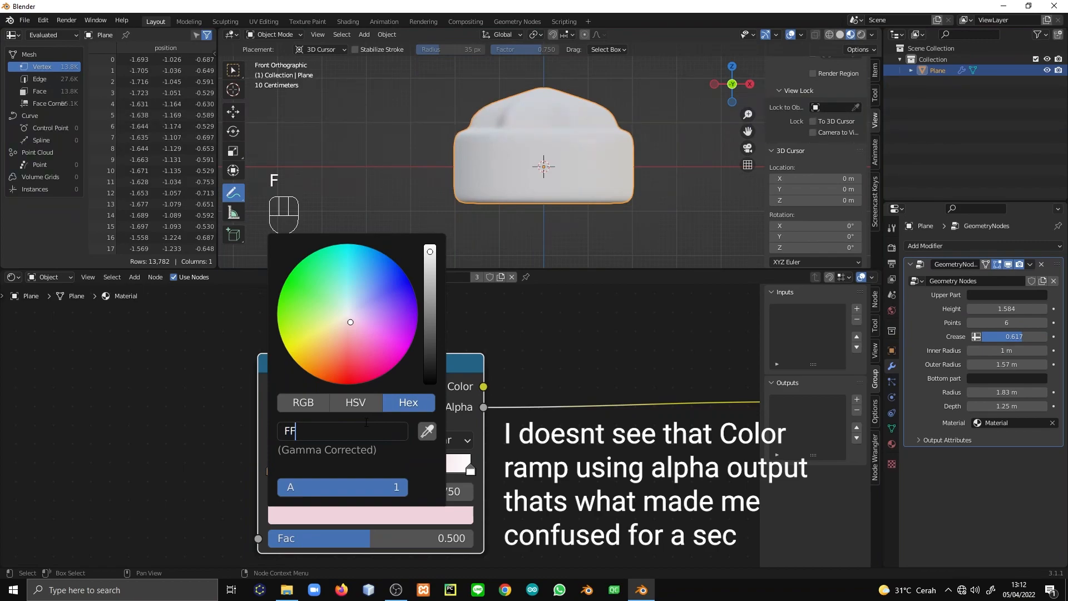
type("E587")
key("Return")
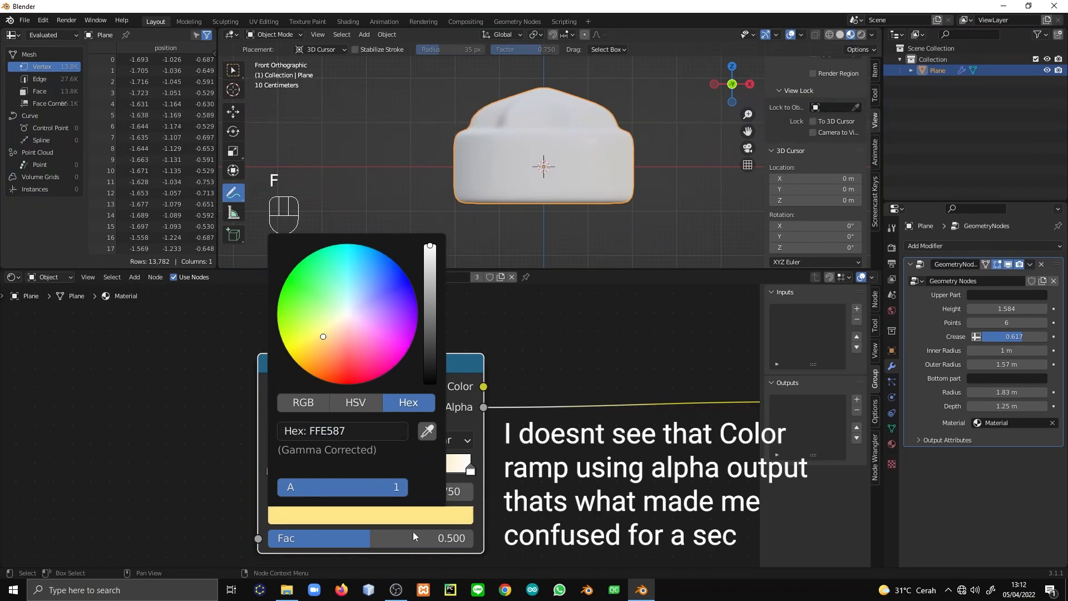
Remove the ColorRamp's white end stop and shift the two middle orange stops toward the start, the third to position 0.336
left_click(471, 471)
left_click(303, 440)
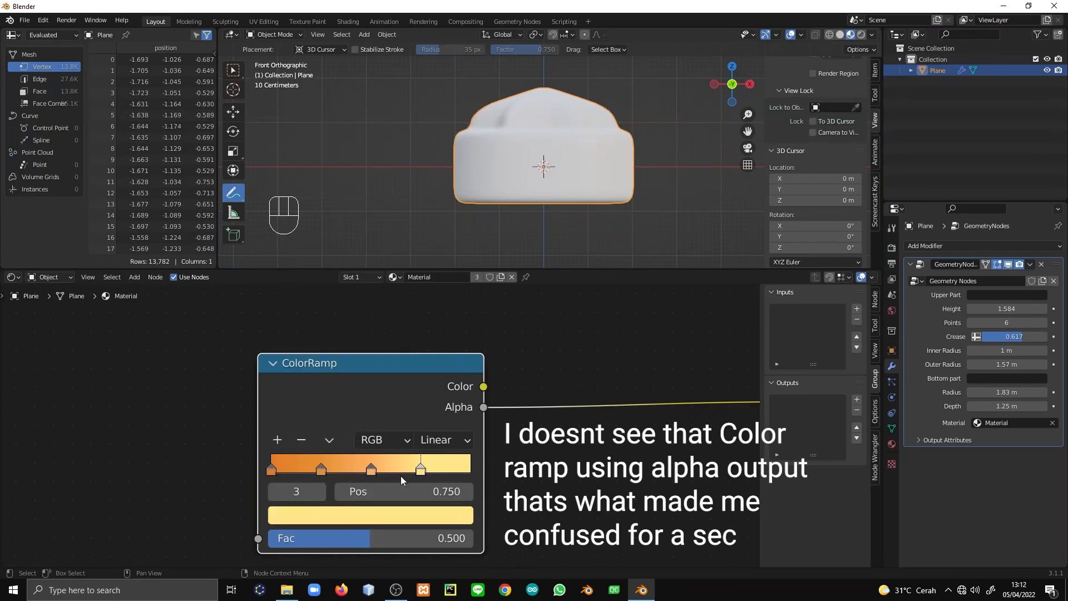
left_click_drag(321, 470, 307, 472)
left_click_drag(372, 475, 339, 471)
Replace the Alpha link by connecting the ColorRamp's Color output to the Principled BSDF's Base Color
middle_click_drag(449, 201, 491, 243)
scroll(622, 459, "down", 3)
middle_click_drag(622, 460, 316, 495)
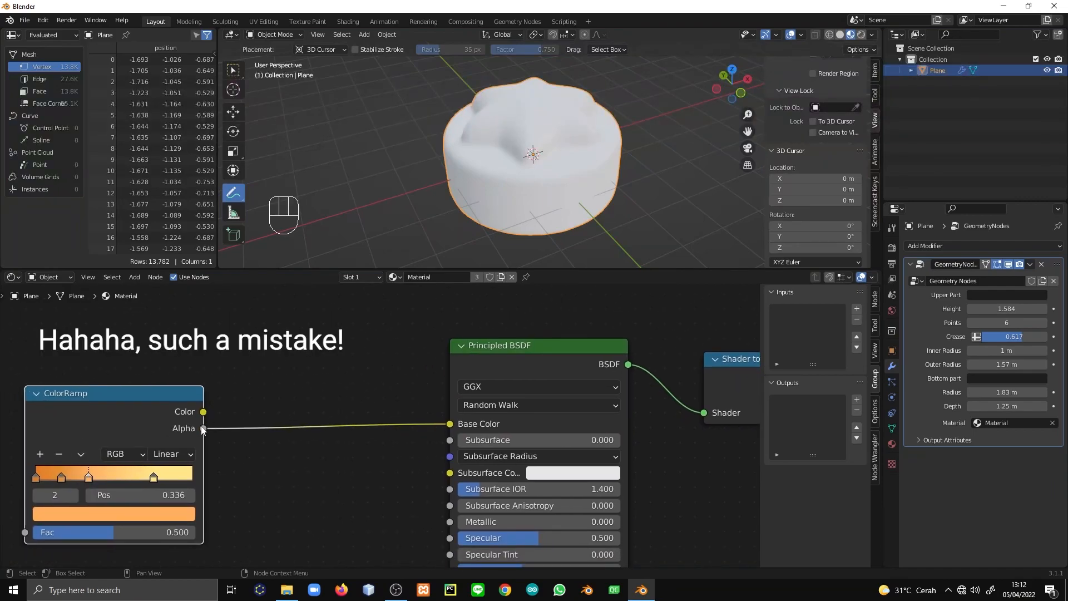
mouse_move(203, 412)
left_mouse_down()
mouse_move(222, 426)
mouse_move(451, 423)
left_mouse_up()
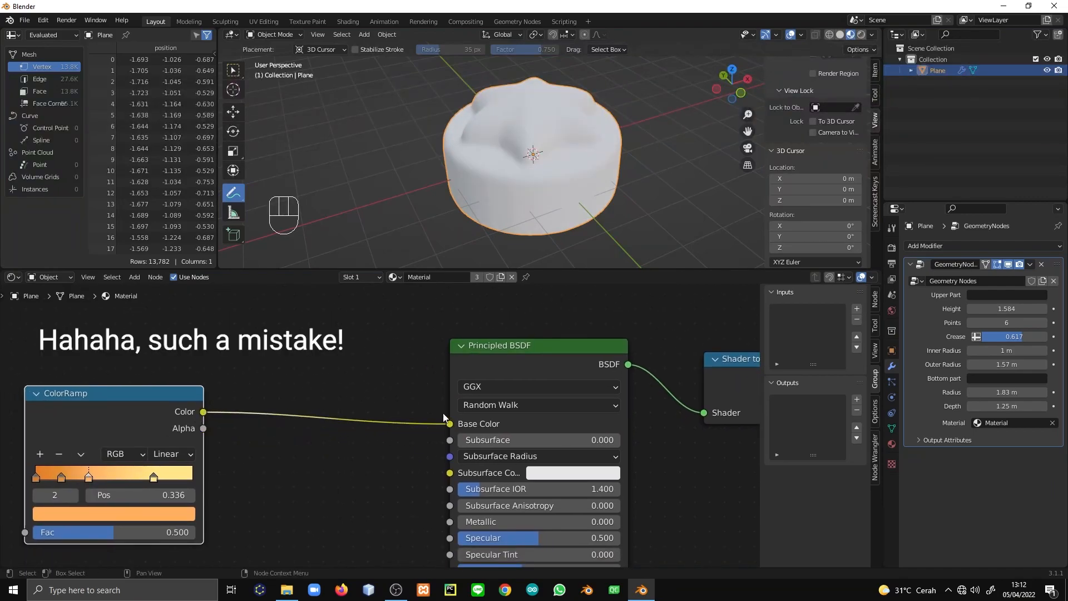
mouse_move(514, 204)
middle_mouse_down()
mouse_move(571, 166)
mouse_move(507, 183)
middle_mouse_up()
middle_click_drag(186, 424, 249, 414)
scroll(613, 228, "down", 2)
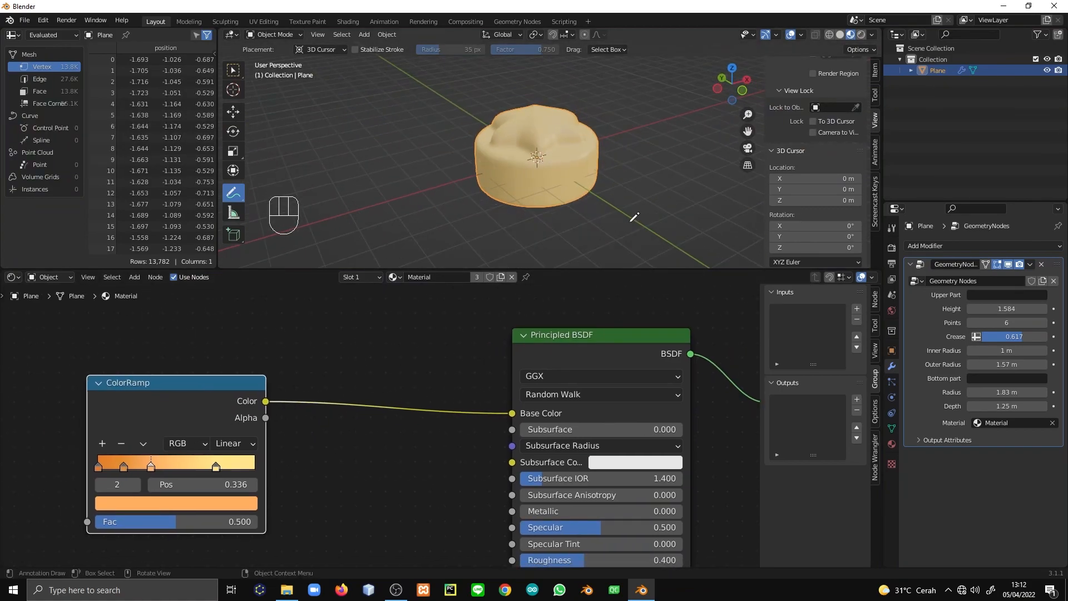
Move the ColorRamp's yellow stop to position 0.555 and check the object's colour from another angle
mouse_move(217, 466)
left_mouse_down()
mouse_move(174, 464)
mouse_move(191, 472)
left_mouse_up()
scroll(189, 476, "up", 3)
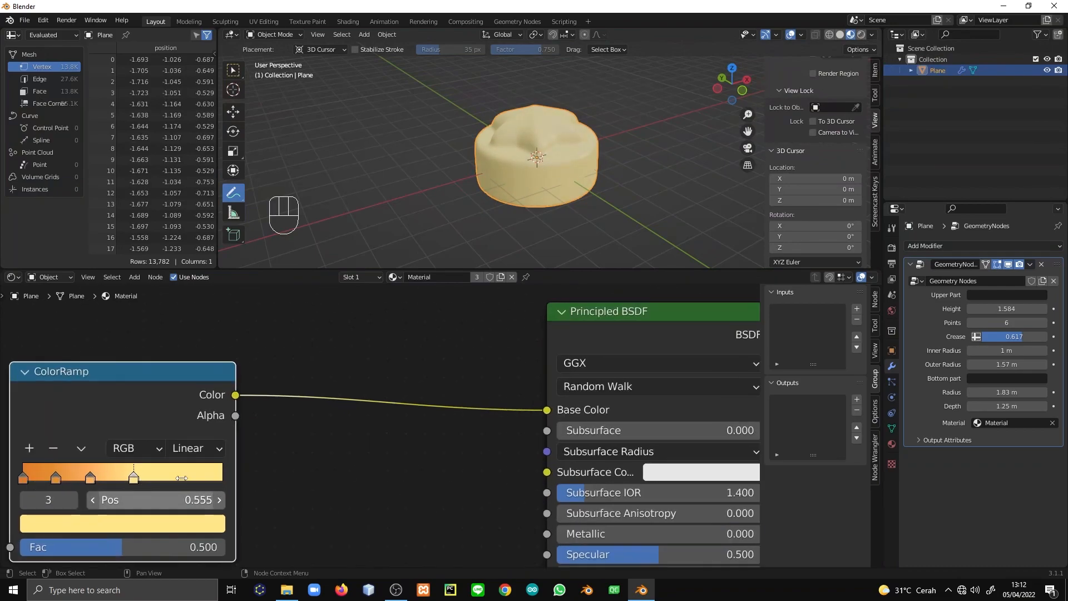
middle_click_drag(489, 192, 532, 187)
scroll(531, 187, "down", 4)
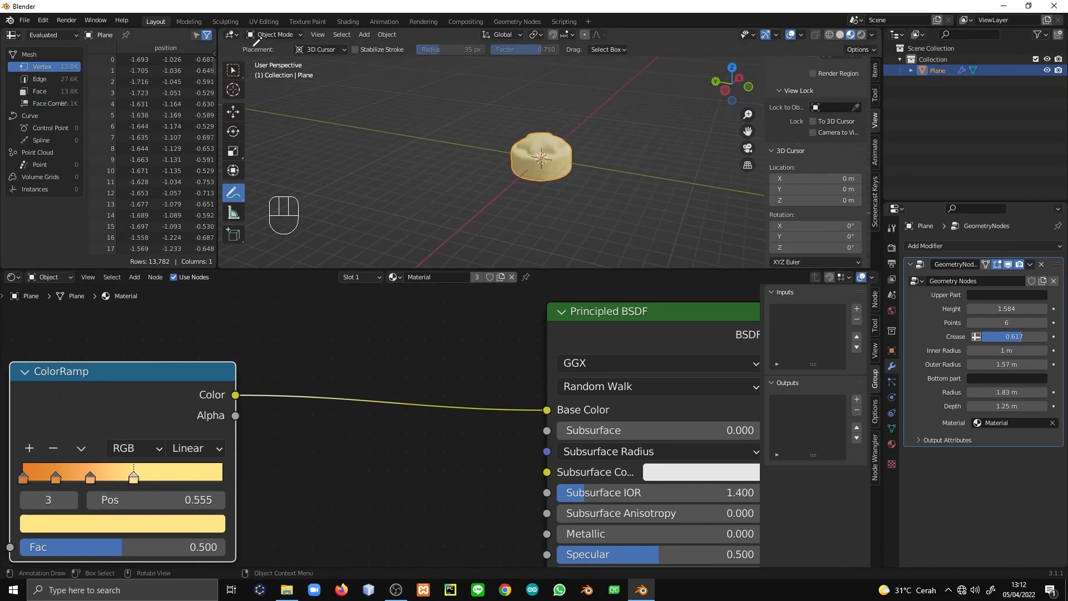
Add a Sun light and move it to about X 5.91 m, Y -8.98 m, Z 4.60 m
left_click(231, 73)
key("shift+a")
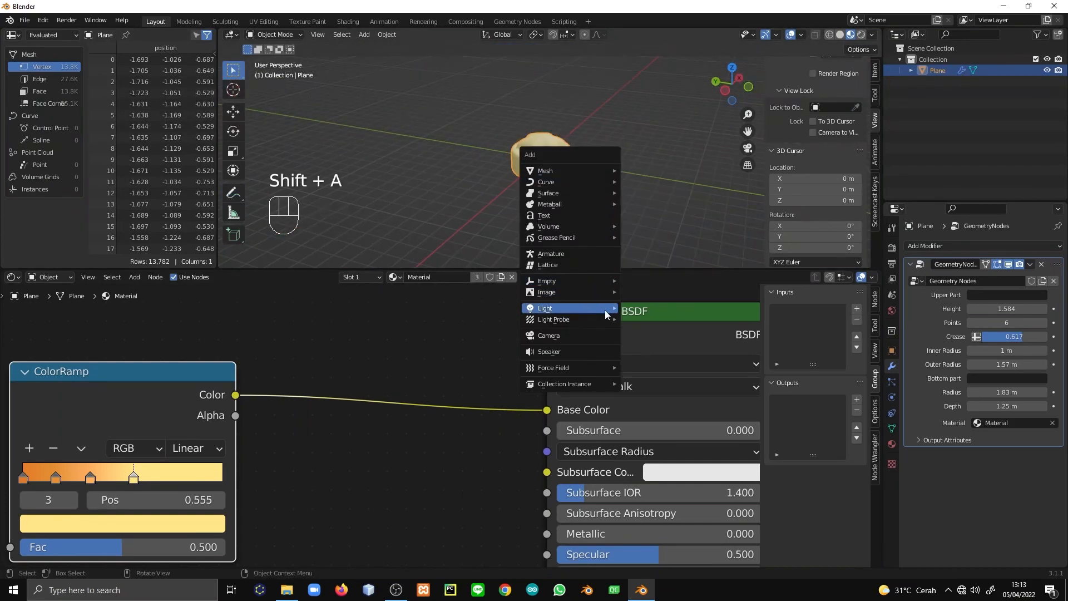
mouse_move(605, 310)
left_click(672, 322)
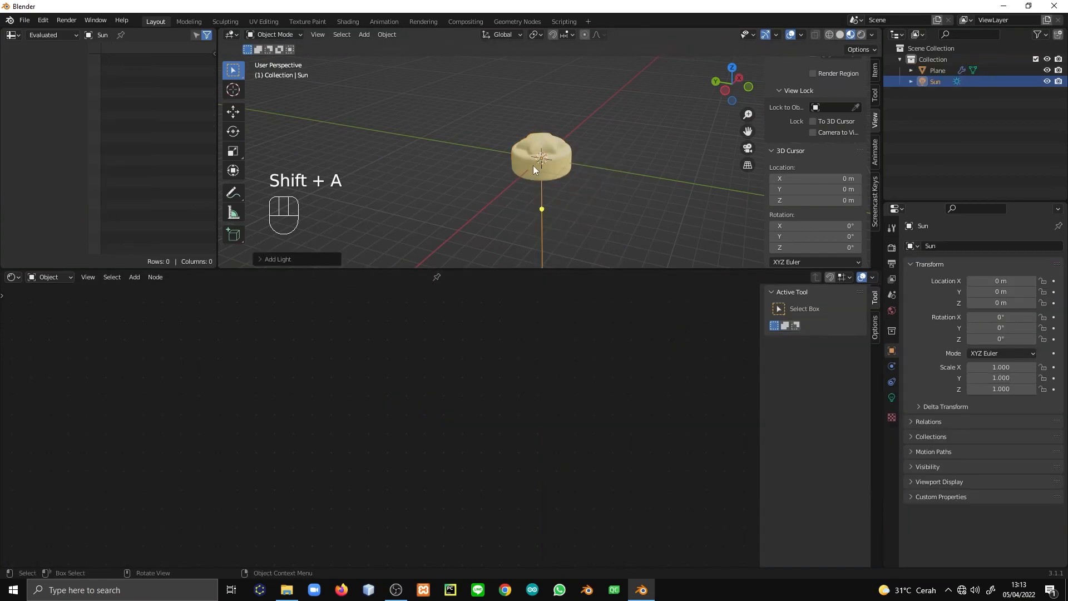
key("g")
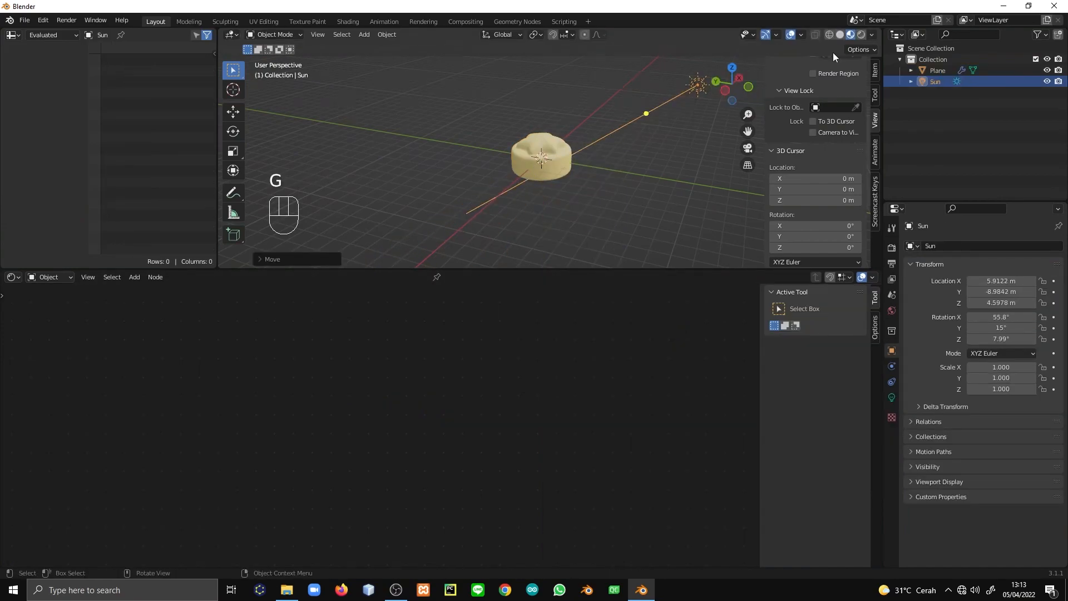
Turn on rendered viewport shading and re-aim the Sun to a rotation of about 69.3°, 24.5°, 27.1°
left_click(861, 35)
left_click(552, 143)
left_click(662, 106)
left_click_drag(646, 114, 499, 165)
middle_click_drag(567, 164, 484, 145)
scroll(667, 118, "up", 3)
scroll(666, 118, "down", 1)
middle_click_drag(602, 157, 597, 182)
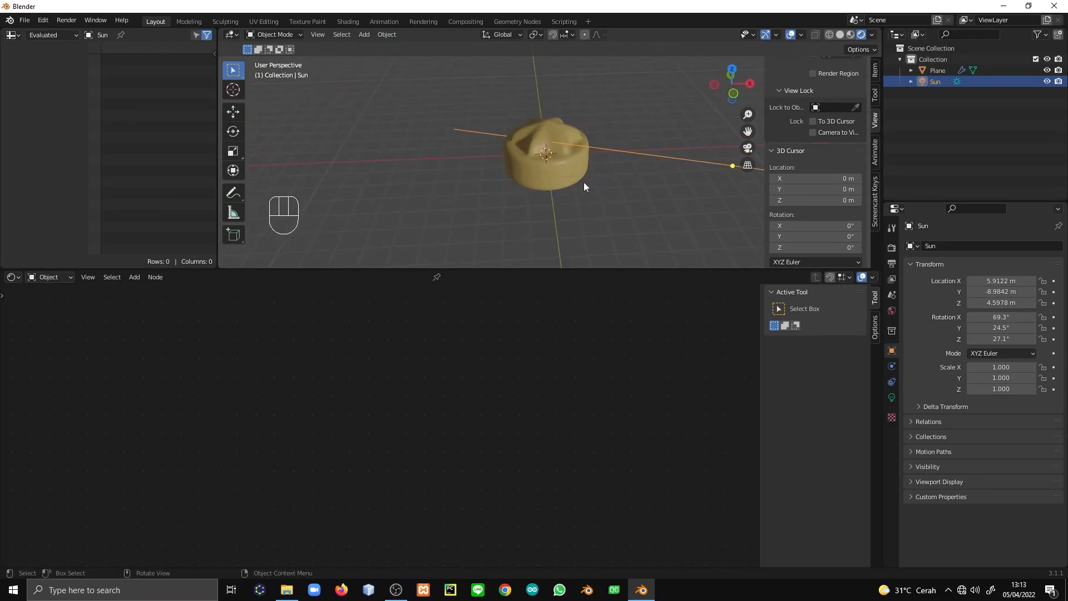
Select the star-topped object and move its ColorRamp and Principled BSDF nodes farther apart
left_click(569, 177)
scroll(477, 430, "down", 1)
middle_click_drag(476, 436, 407, 439)
middle_click_drag(328, 484, 507, 450)
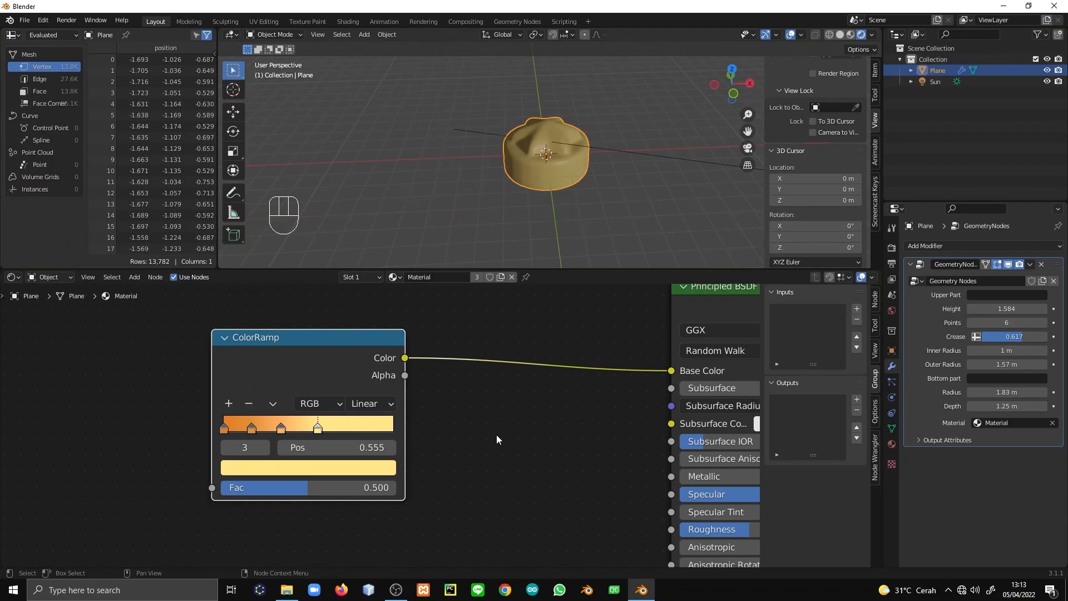
left_click_drag(308, 360, 253, 341)
middle_click_drag(325, 499, 423, 471)
scroll(423, 472, "down", 1)
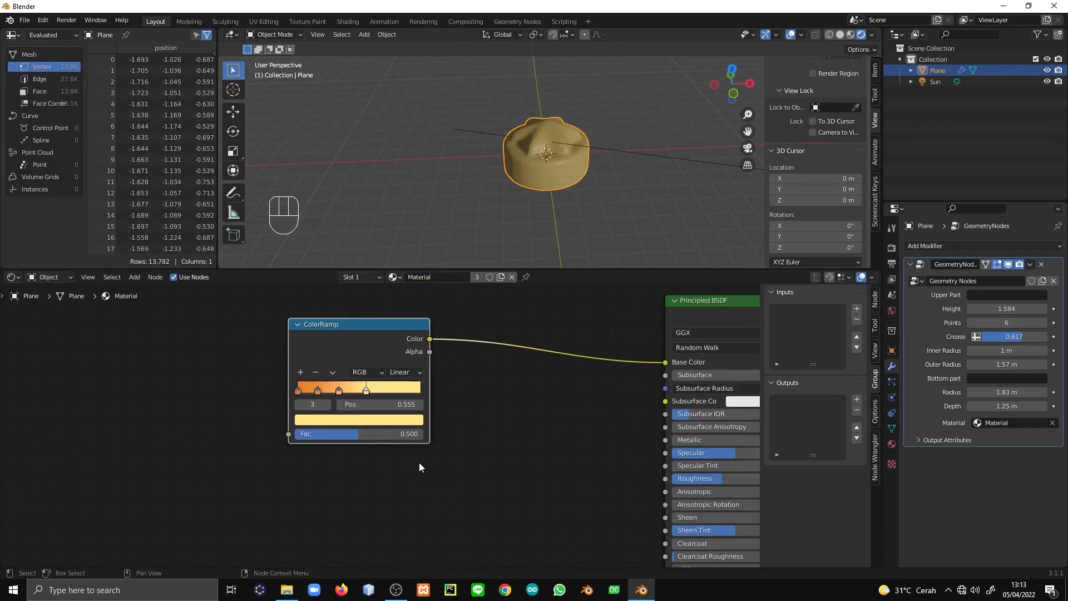
scroll(403, 435, "down", 2)
middle_click_drag(402, 434, 358, 510)
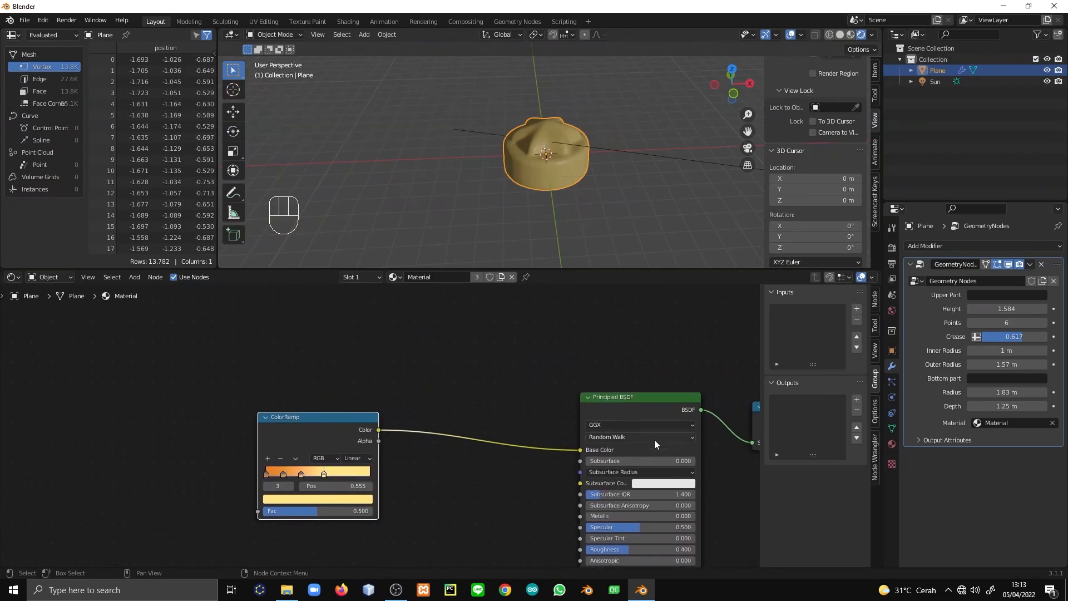
left_click_drag(621, 408, 643, 395)
left_click(347, 426)
middle_click_drag(400, 477, 373, 471)
key("shift+d")
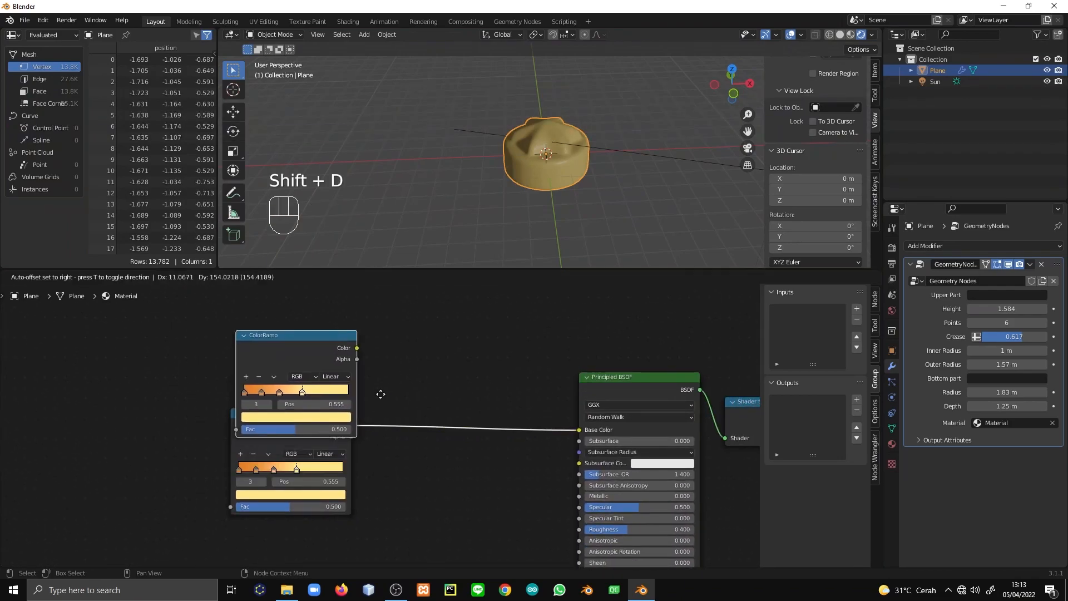
left_click(379, 355)
key("x")
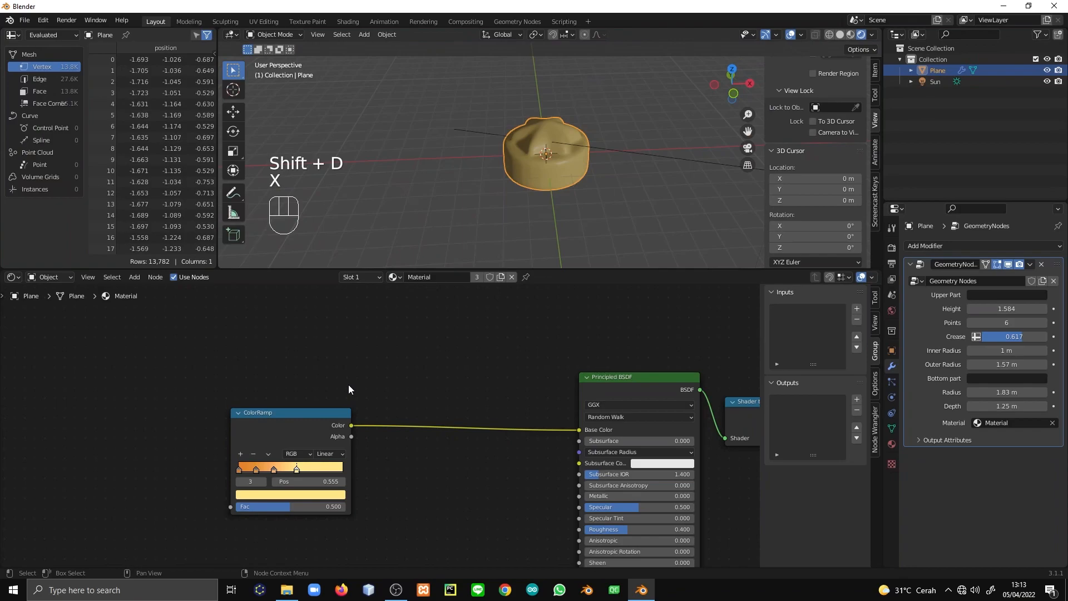
Add a second ColorRamp node above the existing one in the material
key("shift+a")
left_click(316, 349)
type("cOLOR")
key("Return")
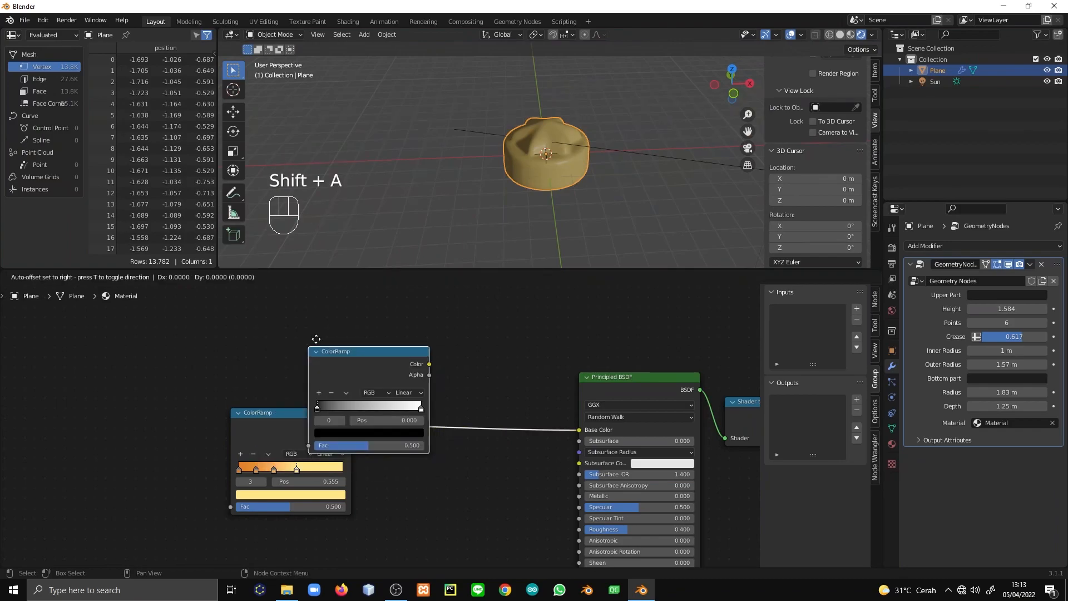
left_click(243, 339)
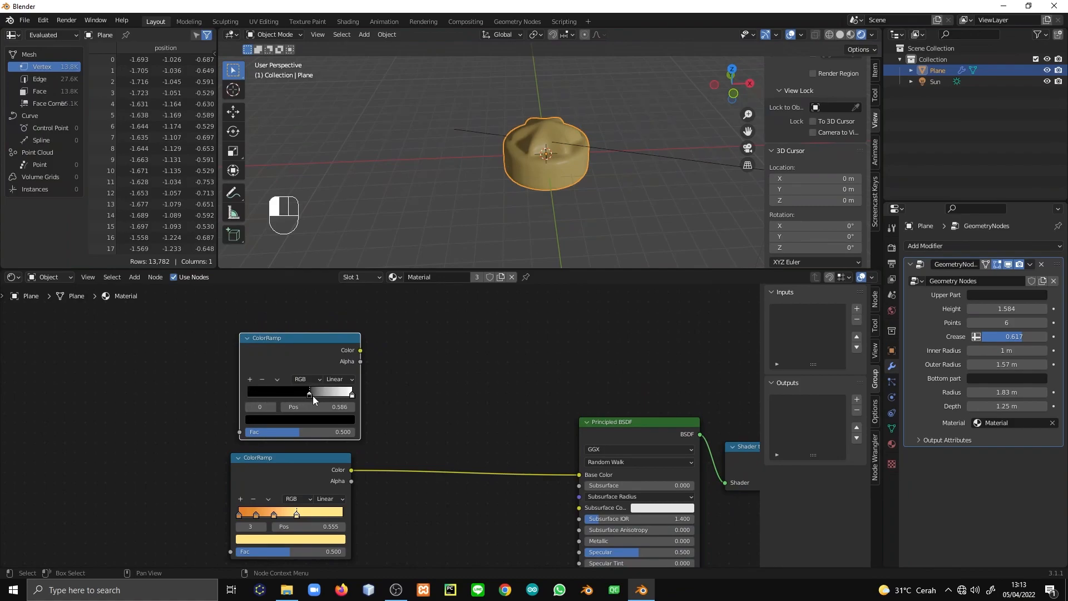
On the new ColorRamp, move the black stop to 0.614 and the white stop to 0.759, then recolour the latter orange-red FF6440
left_click_drag(351, 395, 328, 396)
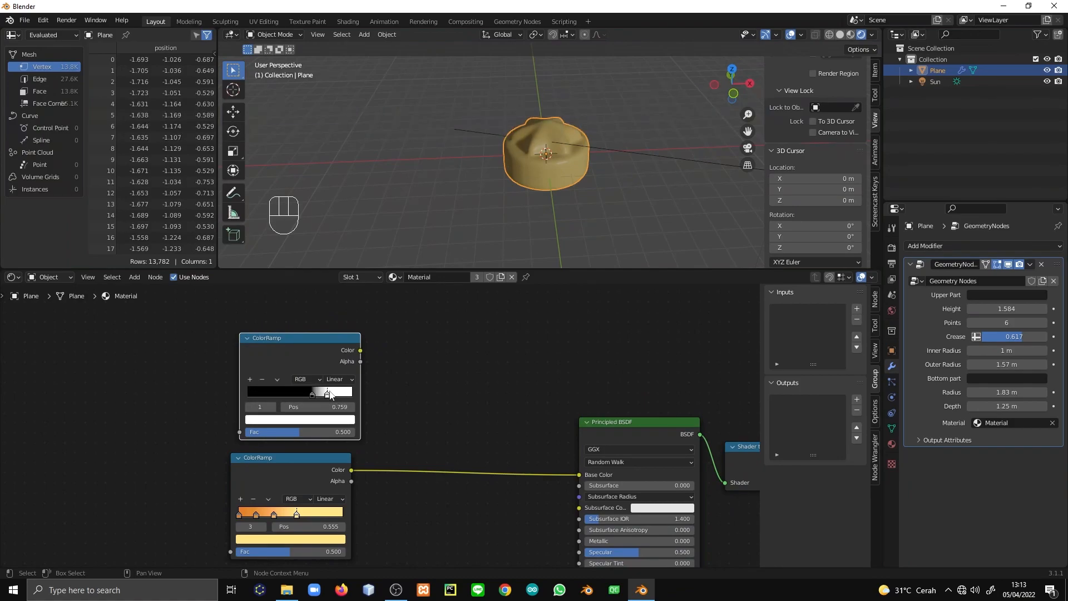
left_click(336, 422)
mouse_move(288, 313)
left_mouse_down()
mouse_move(294, 333)
mouse_move(283, 340)
left_mouse_up()
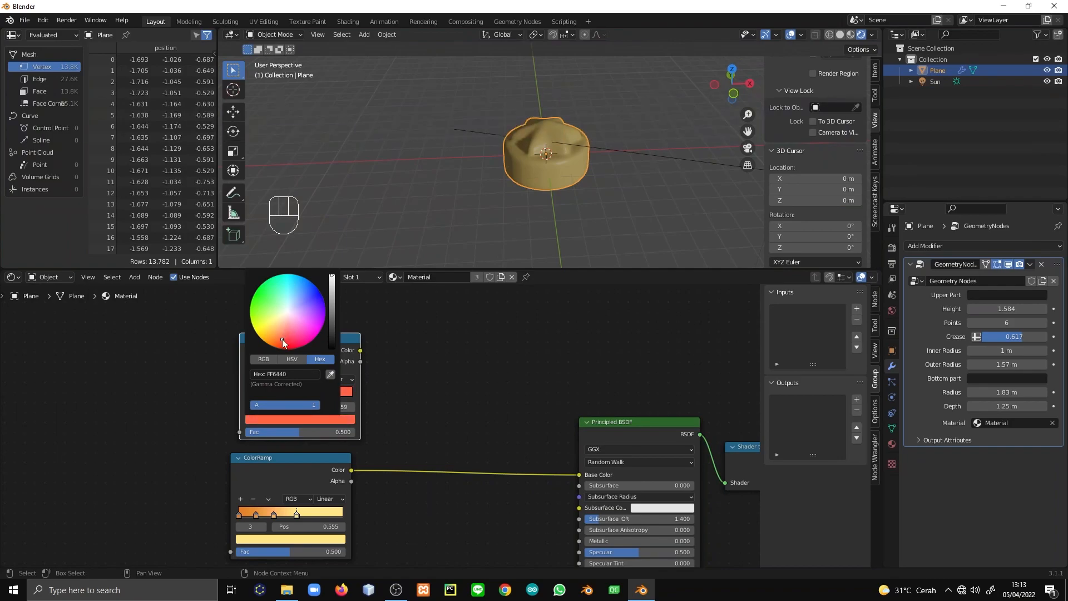
Add a Layer Weight node beside the new ColorRamp with its Fresnel output feeding the ramp's Fac
scroll(251, 435, "up", 2)
left_click_drag(377, 448, 278, 432)
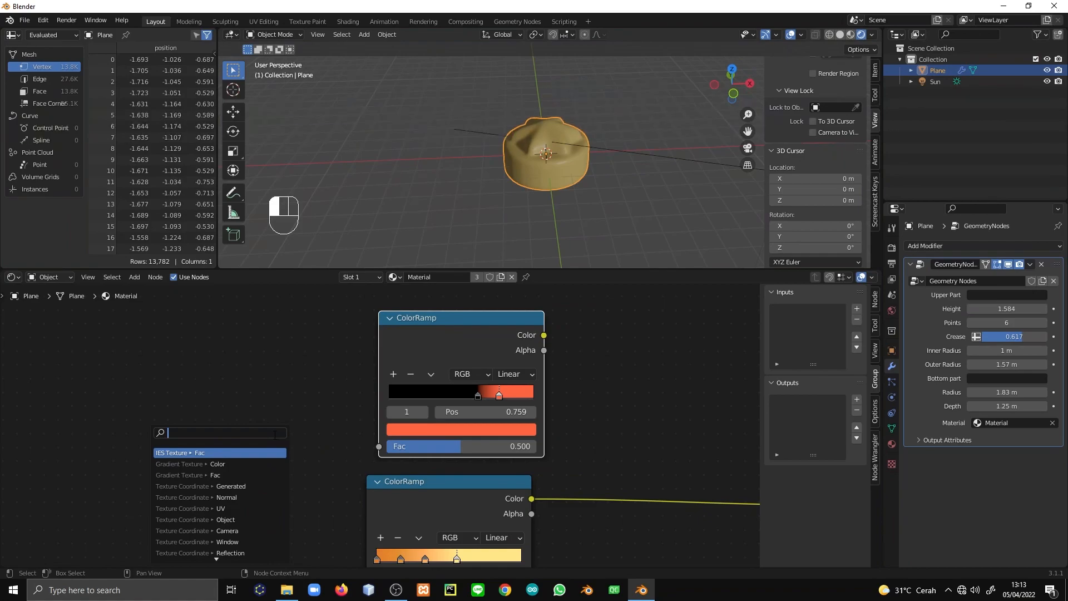
type("layer")
key("Return")
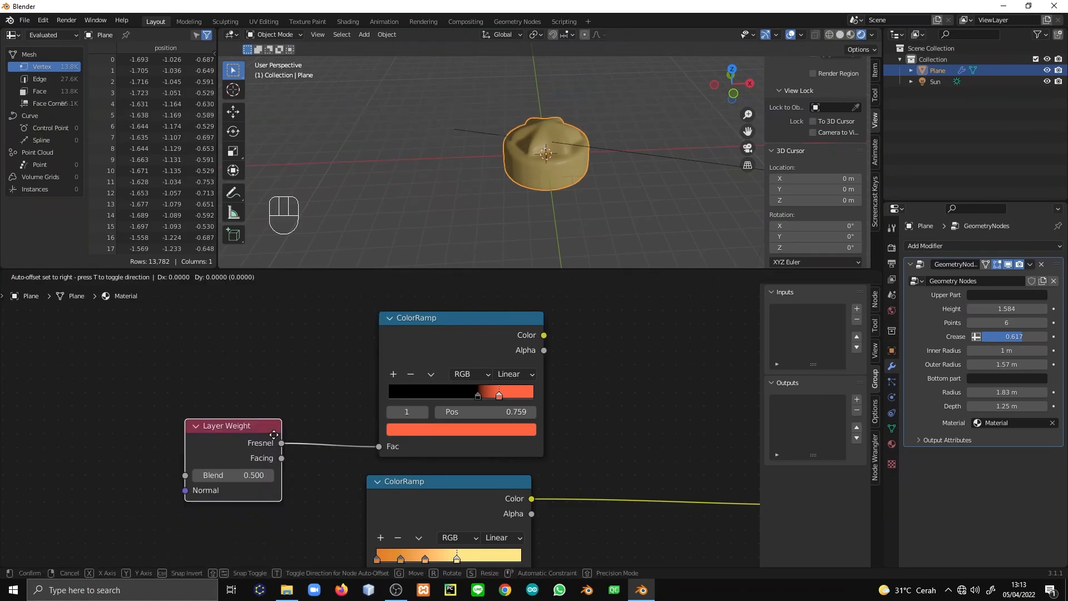
left_click(314, 413)
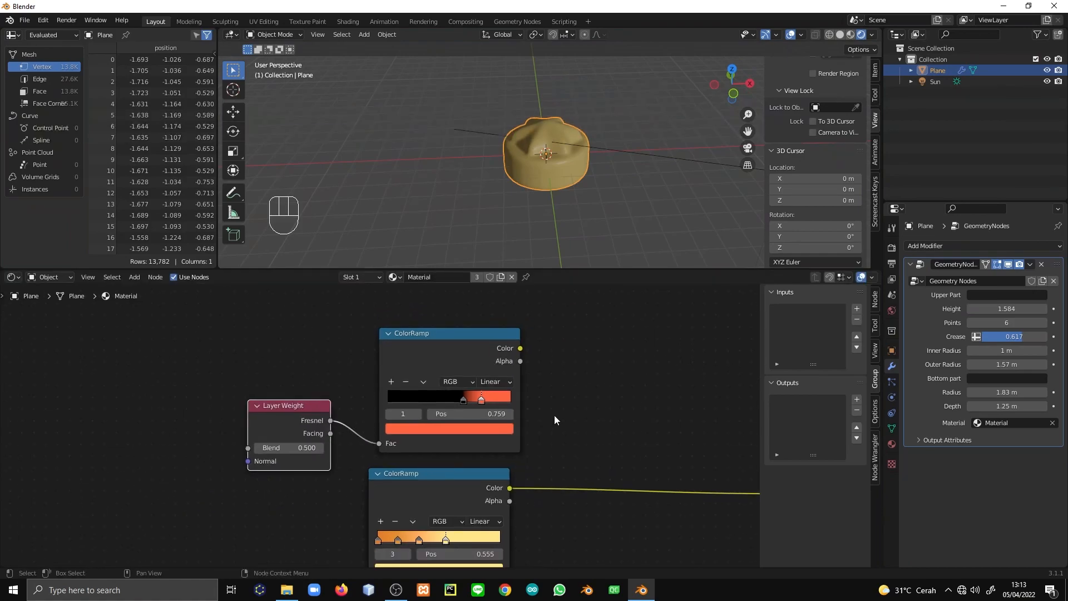
Mix both ColorRamp colours into the Principled BSDF's Base Color with a Mix node set to Multiply and factor 0.000
scroll(554, 415, "down", 1)
middle_click_drag(554, 415, 375, 427)
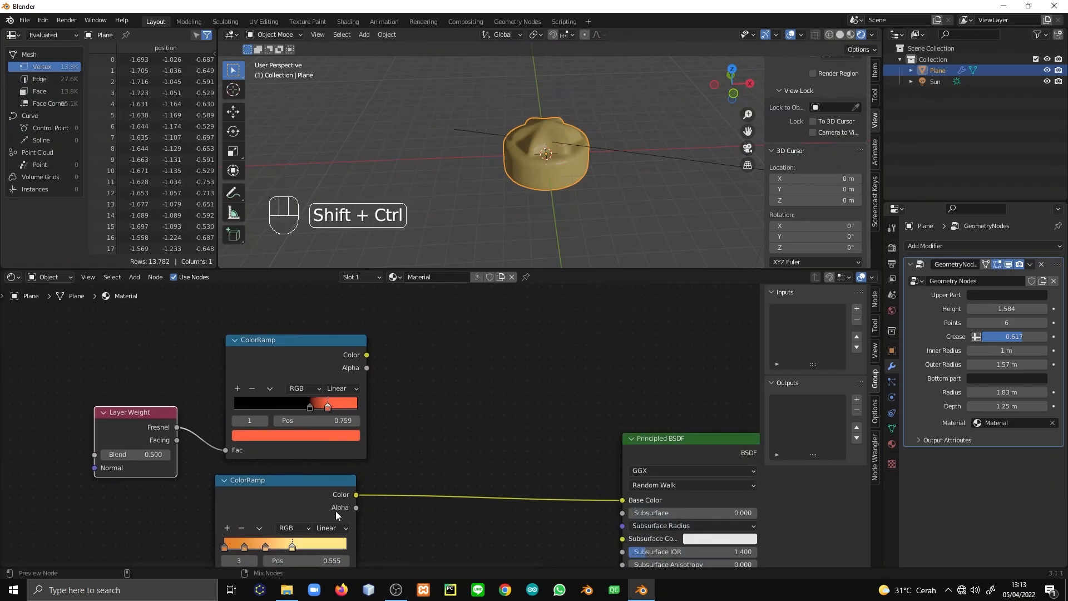
right_click_drag(343, 513, 324, 346, "ctrl+shift")
left_click_drag(429, 366, 428, 435)
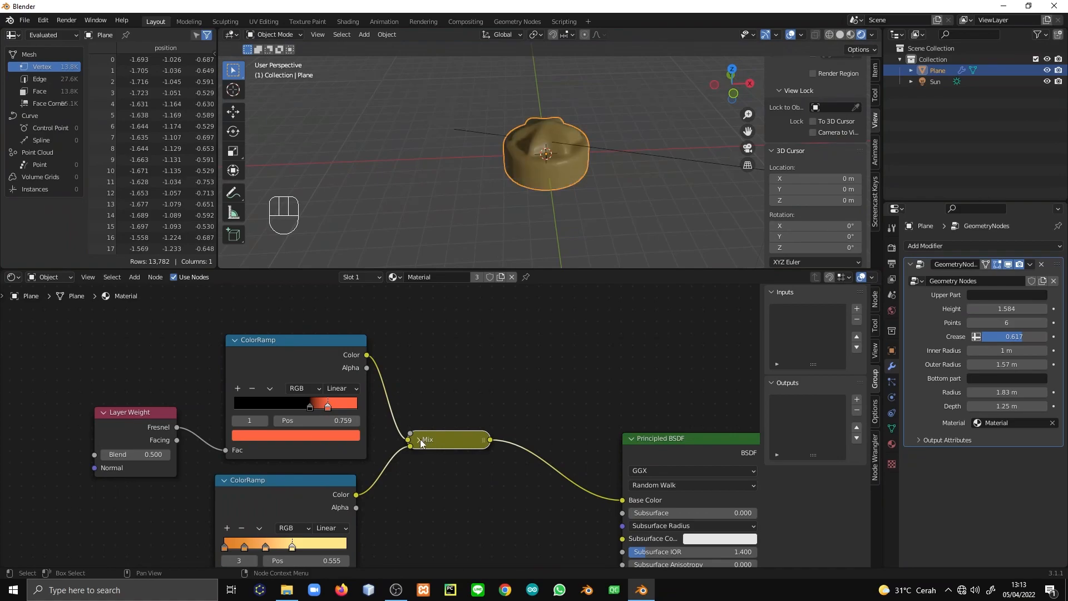
left_click(418, 439)
left_click(445, 472)
left_click(437, 424)
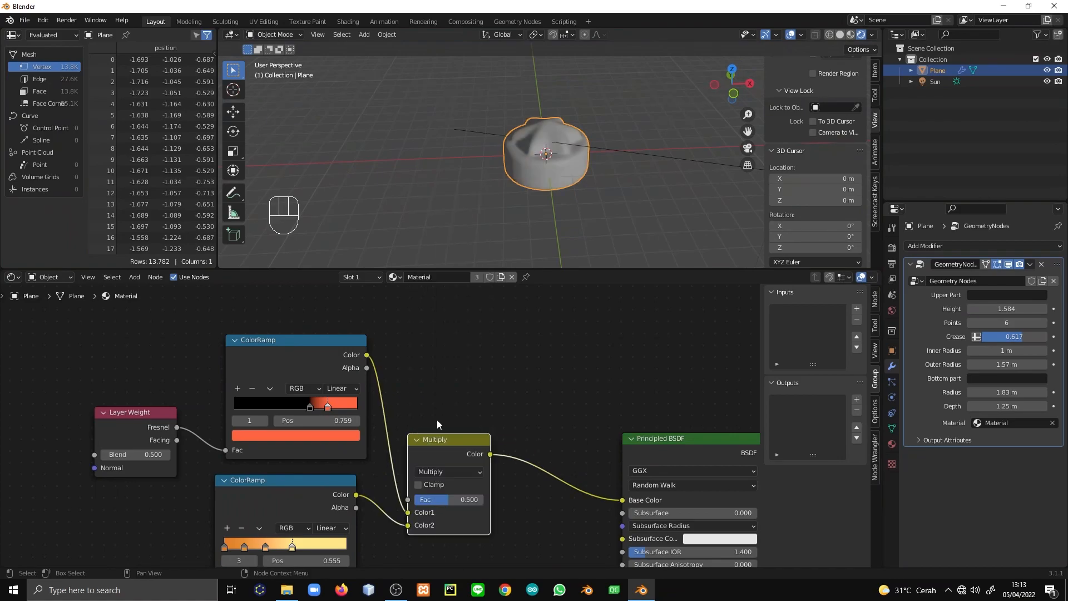
left_click_drag(445, 499, 414, 499)
Set the Sun light's strength to 6.320 and check the lighting on the object
middle_click_drag(573, 151, 586, 170)
scroll(586, 170, "down", 3)
left_click(637, 121)
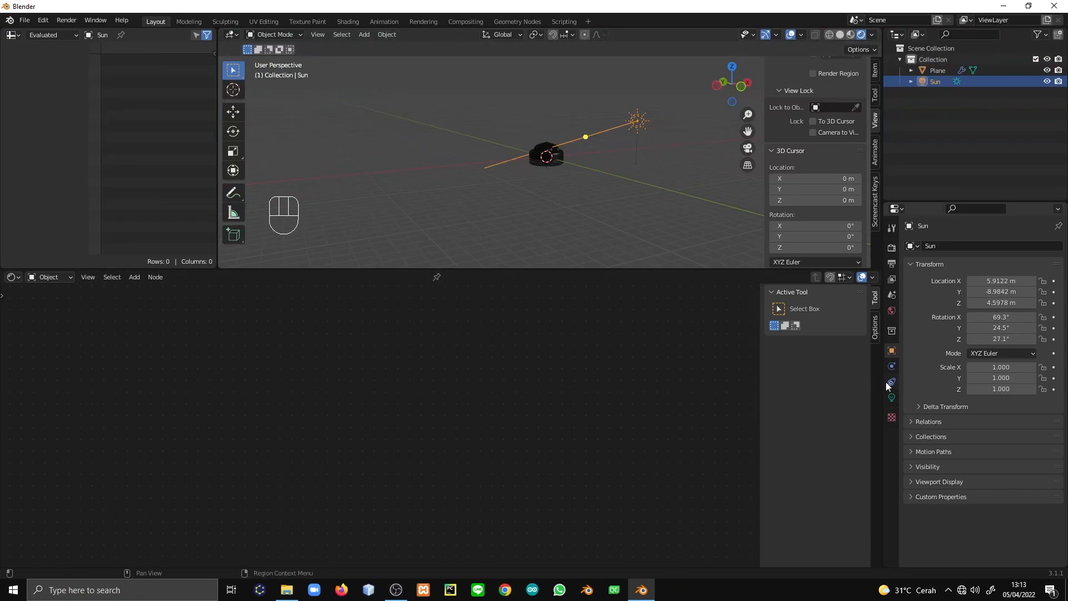
left_click(891, 397)
left_click_drag(980, 322, 1006, 322)
middle_click_drag(496, 140, 431, 186)
scroll(550, 209, "up", 4)
mouse_move(549, 209)
middle_mouse_down()
mouse_move(456, 196)
mouse_move(528, 211)
middle_mouse_up()
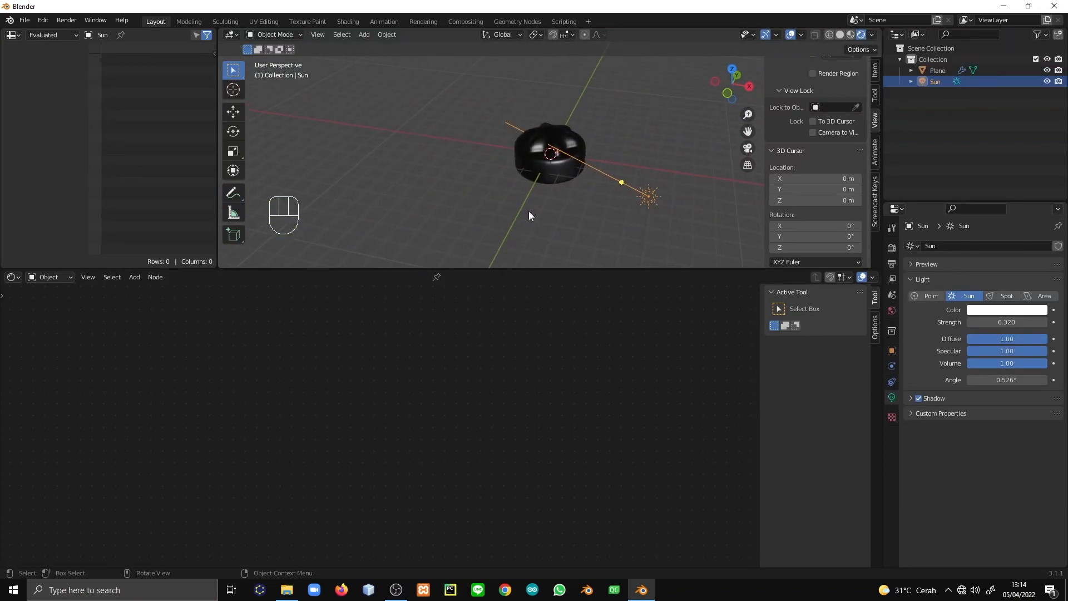
Select the star-topped object and change the upper ColorRamp's black stop to white
scroll(530, 212, "up", 3)
left_click(559, 168)
scroll(378, 409, "up", 1)
left_click(302, 407)
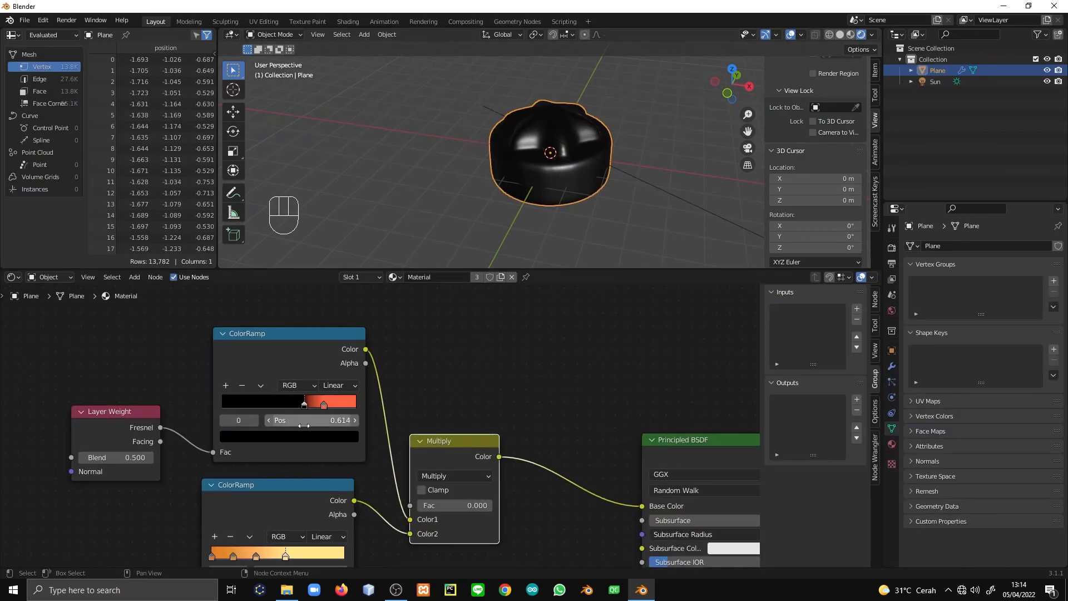
left_click(306, 436)
left_click_drag(322, 323, 324, 257)
middle_click_drag(533, 183, 547, 201)
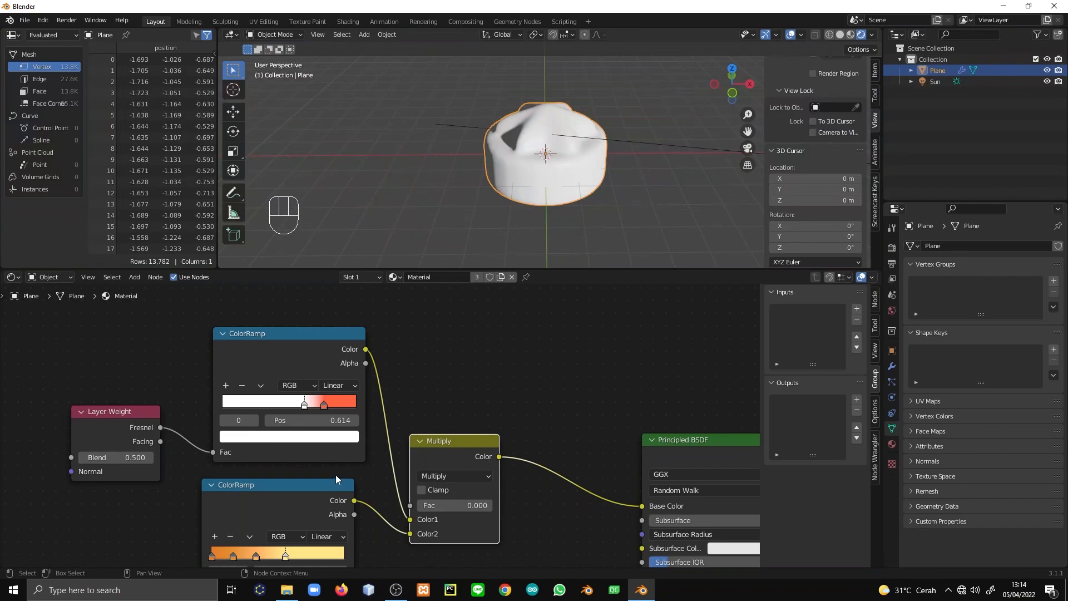
Set the upper ColorRamp's interpolation to B-Spline and move its white stop to position 0.541
scroll(384, 427, "up", 1)
left_click(337, 382)
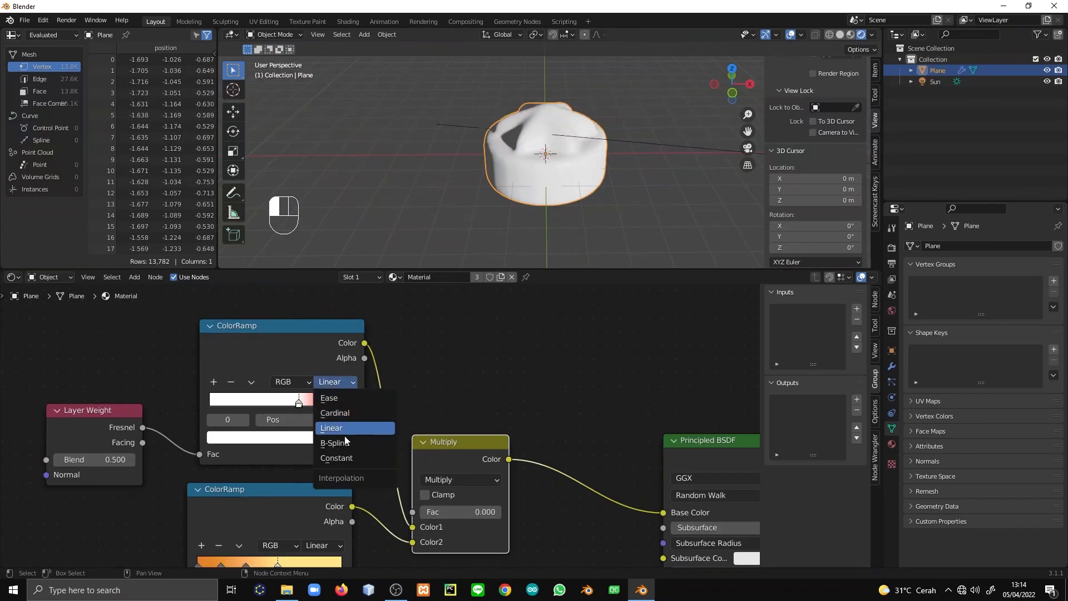
left_click(347, 444)
left_click_drag(318, 402, 288, 402)
Set the Multiply node's factor to 1.000 and enable Clamp
left_click_drag(445, 512, 489, 512)
middle_click_drag(489, 223, 428, 191)
scroll(429, 191, "up", 3)
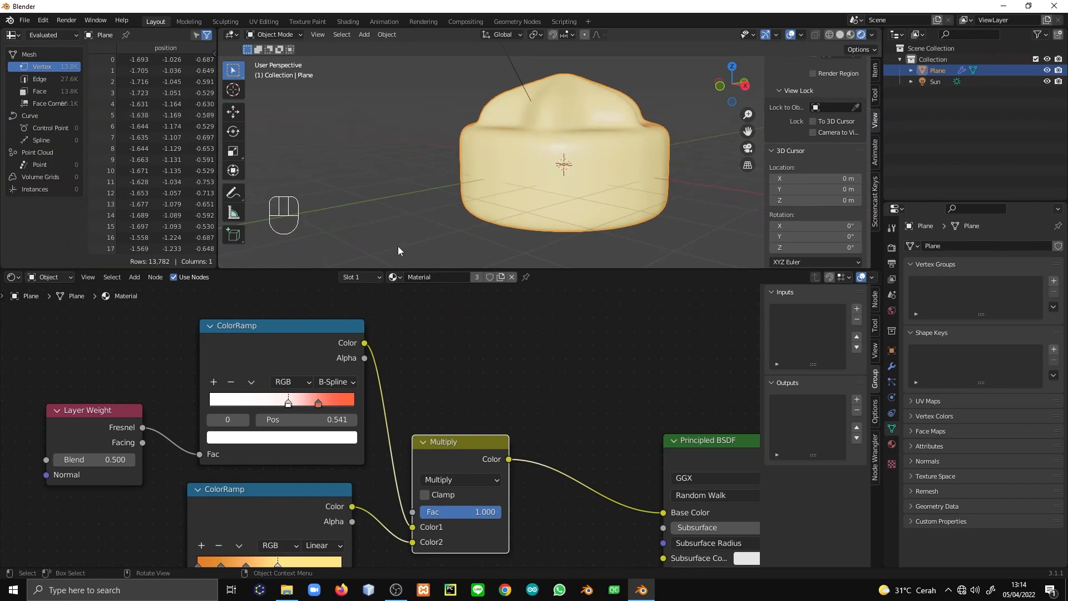
left_click(423, 497)
middle_click_drag(416, 179, 480, 211)
Move the upper ColorRamp's white stop to position 0.691 and its orange-red stop to 0.764
mouse_move(317, 401)
left_mouse_down()
mouse_move(332, 403)
mouse_move(292, 403)
mouse_move(323, 404)
mouse_move(310, 404)
left_mouse_up()
mouse_move(115, 460)
left_mouse_down()
mouse_move(133, 460)
mouse_move(100, 461)
mouse_move(115, 460)
left_mouse_up()
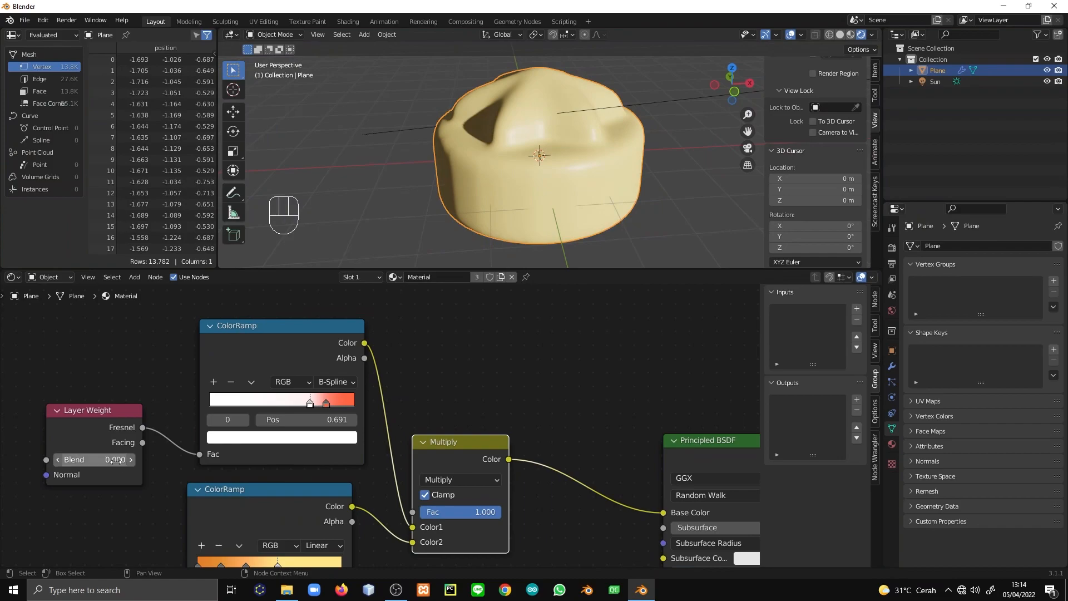
key("ctrl+z")
middle_click_drag(472, 179, 357, 331)
scroll(442, 189, "up", 3)
mouse_move(326, 403)
left_mouse_down()
mouse_move(347, 402)
mouse_move(320, 402)
left_mouse_up()
scroll(315, 401, "down", 2)
middle_click_drag(569, 479, 365, 452)
left_click_drag(289, 429, 512, 469)
mouse_move(528, 178)
middle_mouse_down()
mouse_move(558, 151)
mouse_move(506, 262)
middle_mouse_up()
key("ctrl+z")
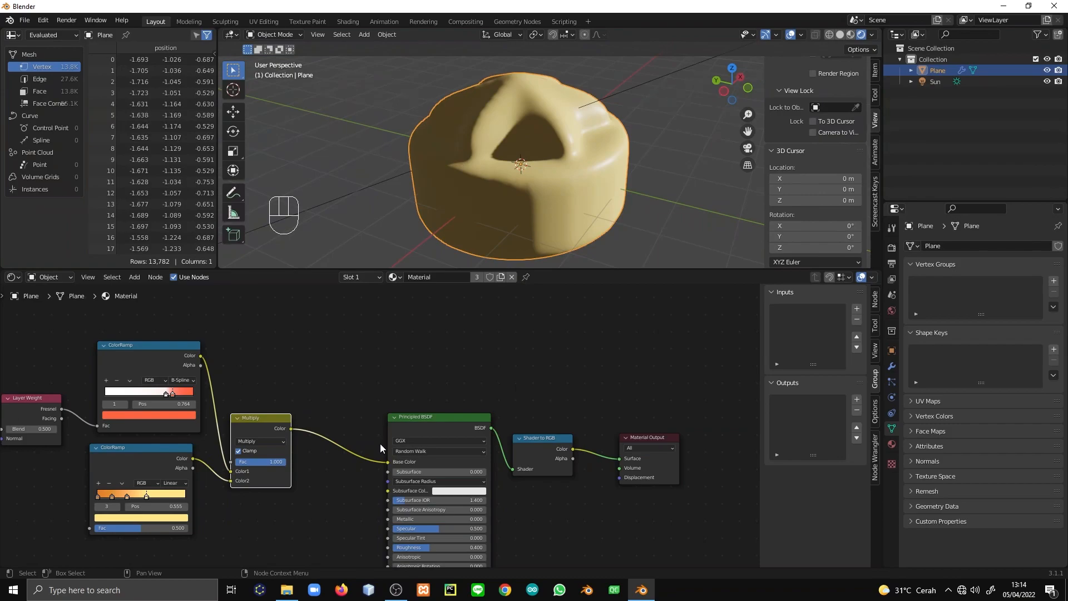
Duplicate the Principled BSDF node and place the copy before the lower ColorRamp
middle_click_drag(469, 164, 500, 233)
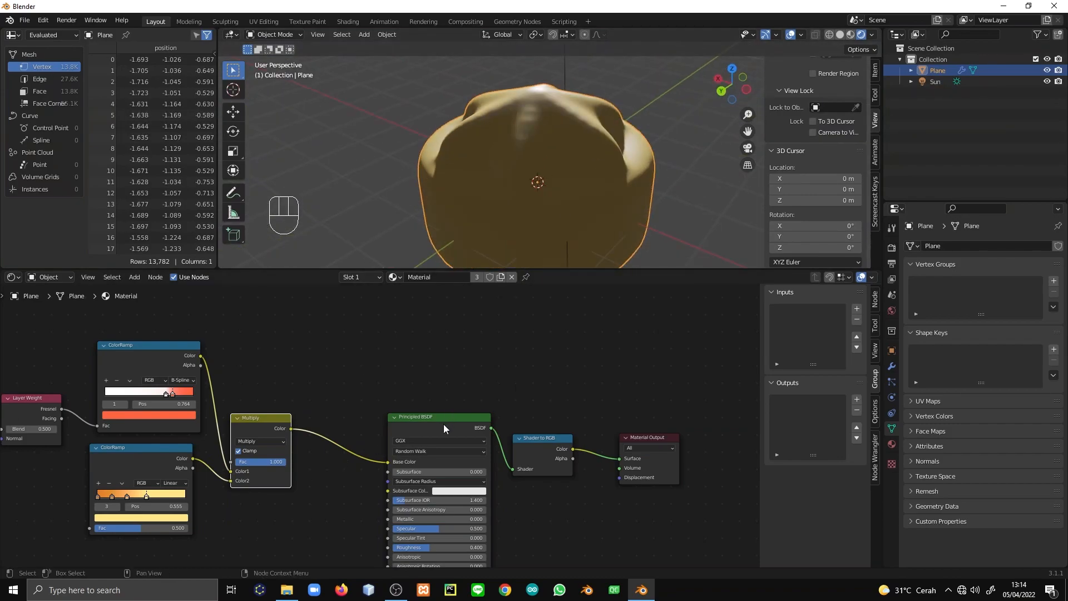
middle_click_drag(443, 424, 581, 389)
middle_click_drag(321, 466, 388, 448)
key("shift+d")
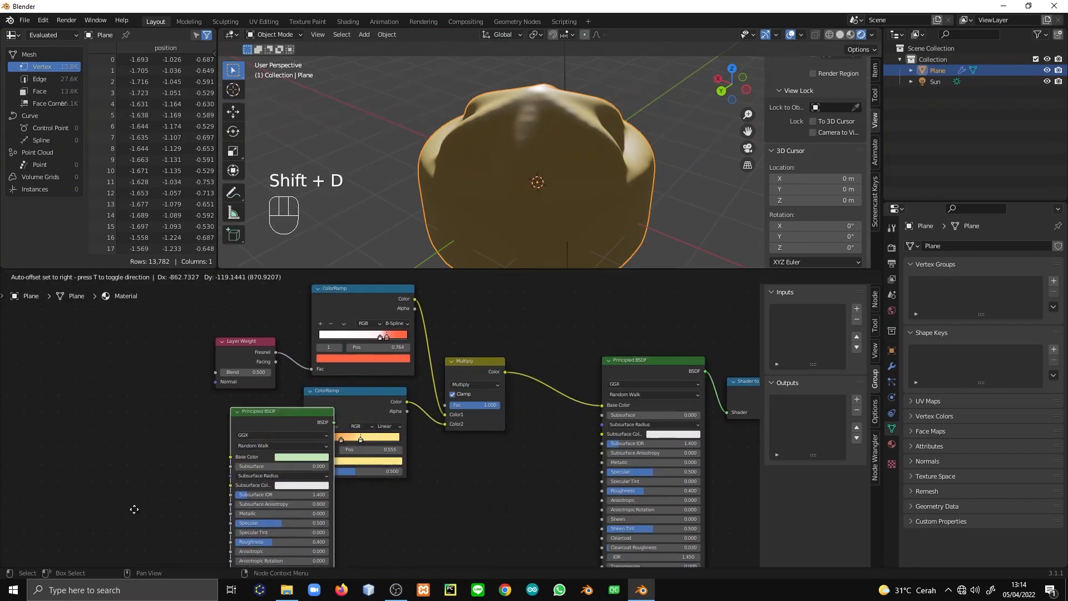
left_click(136, 433)
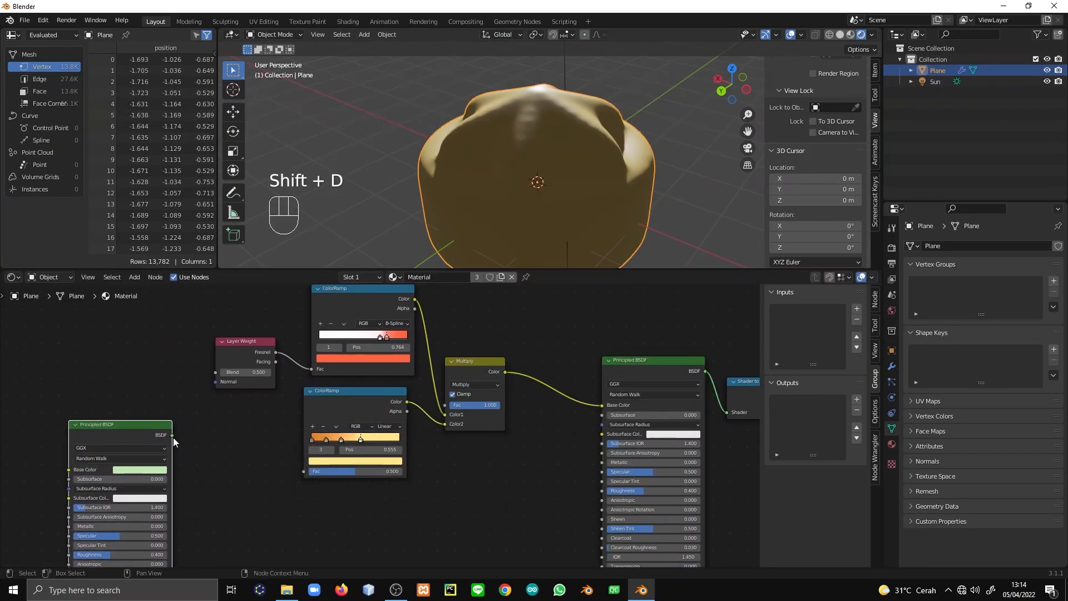
Add a Shader to RGB node after the duplicated Principled BSDF and connect its Color to the lower ColorRamp's Fac
left_click_drag(172, 434, 232, 433)
left_click(256, 475)
left_click_drag(266, 475, 306, 472)
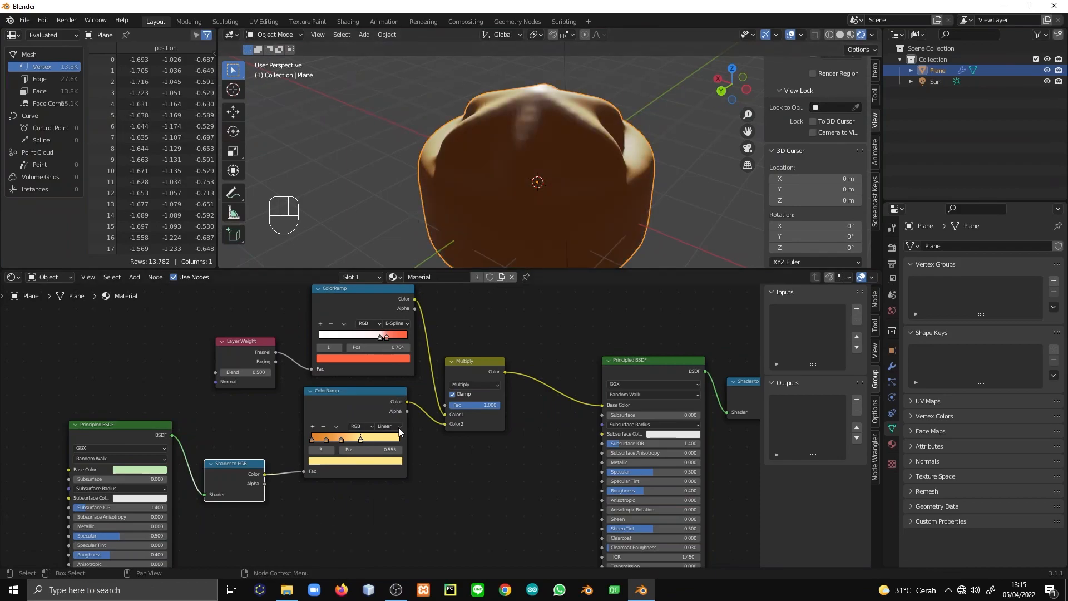
Connect the Multiply node's Color output directly to the Material Output's Surface
middle_click_drag(441, 145, 501, 150)
middle_click_drag(554, 400, 351, 381)
left_click_drag(354, 379, 685, 408)
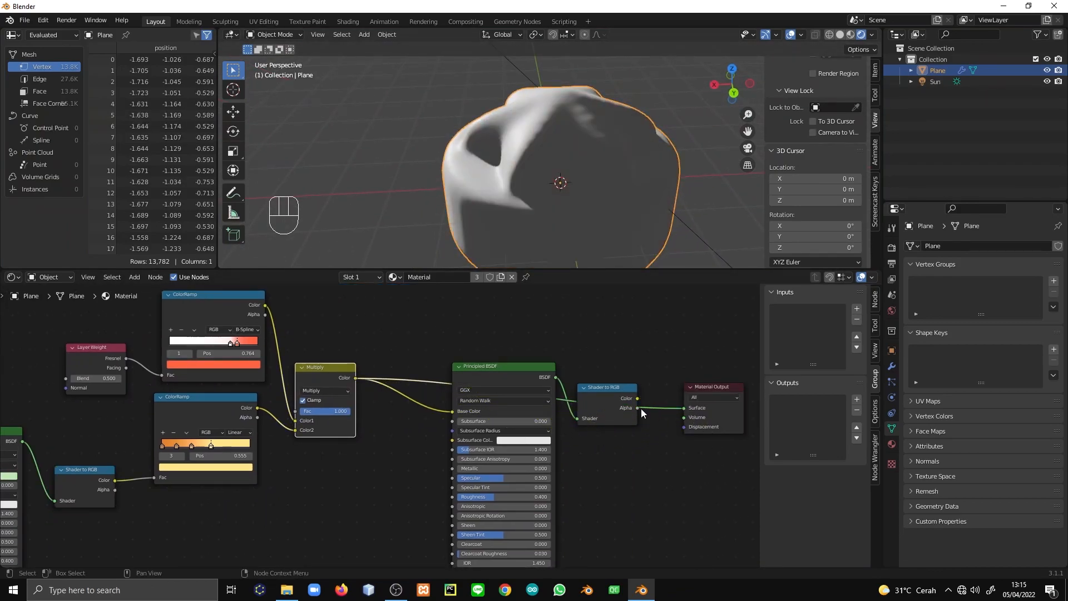
Shift the lower ColorRamp's stops, placing the first orange stop at about 0.177 and the yellow stop at 0.659
middle_click_drag(477, 180, 612, 214)
middle_click_drag(267, 464, 398, 426)
scroll(405, 425, "up", 4)
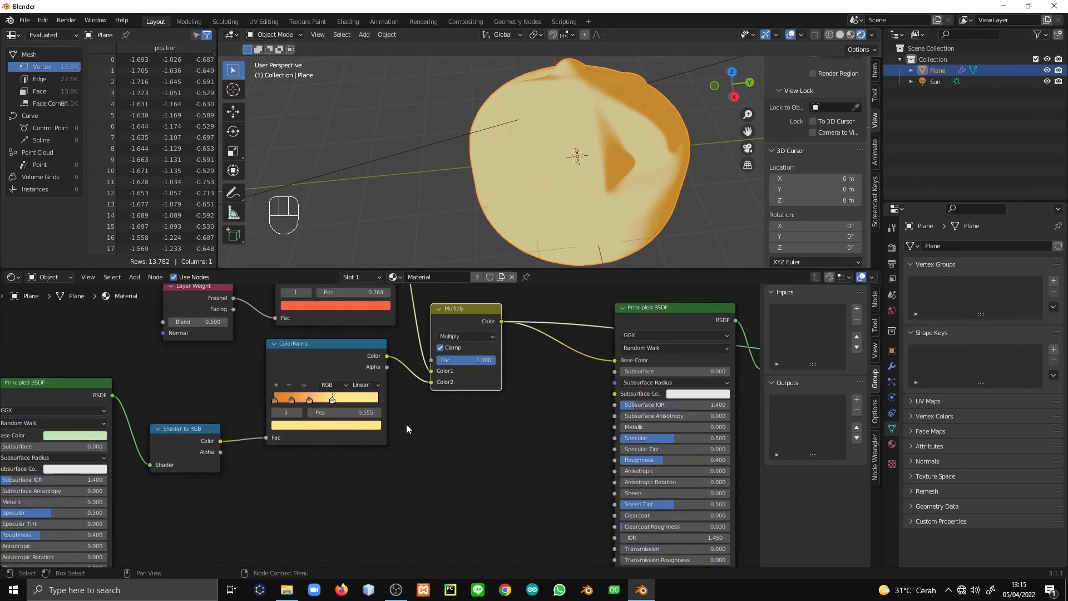
mouse_move(278, 398)
left_mouse_down()
mouse_move(360, 397)
mouse_move(279, 397)
left_mouse_up()
left_click(256, 397)
middle_click_drag(501, 128, 456, 217)
left_click_drag(360, 399, 337, 399)
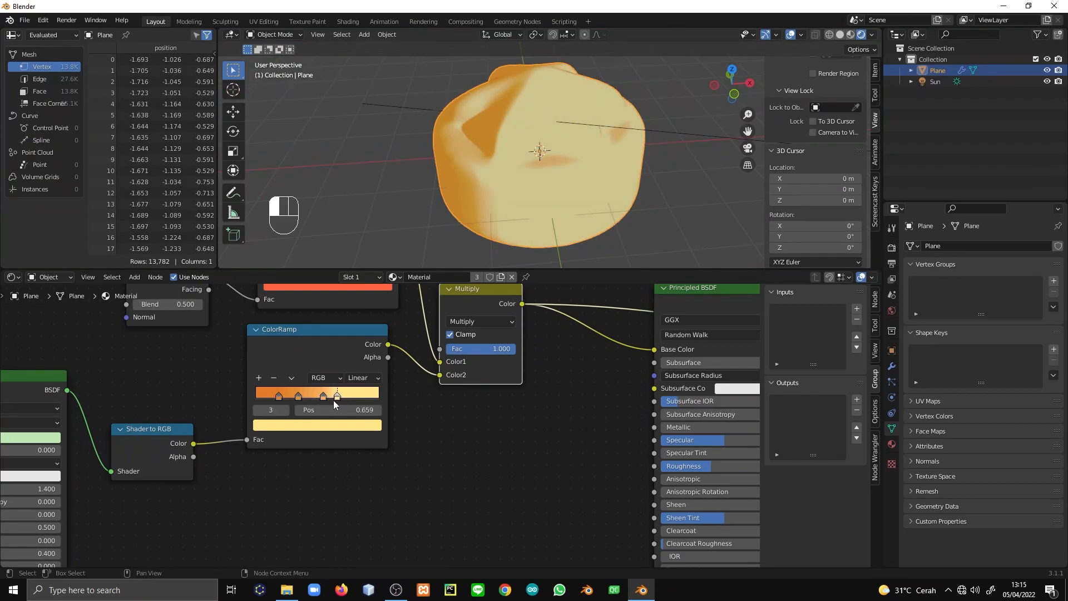
Reconnect the final Shader to RGB node to the Material Output's Surface and cut the link into the lower ColorRamp's Fac
middle_click_drag(685, 364, 420, 401)
left_click_drag(582, 362, 706, 381)
middle_click_drag(253, 474, 581, 405)
right_click_drag(265, 374, 285, 427, "ctrl")
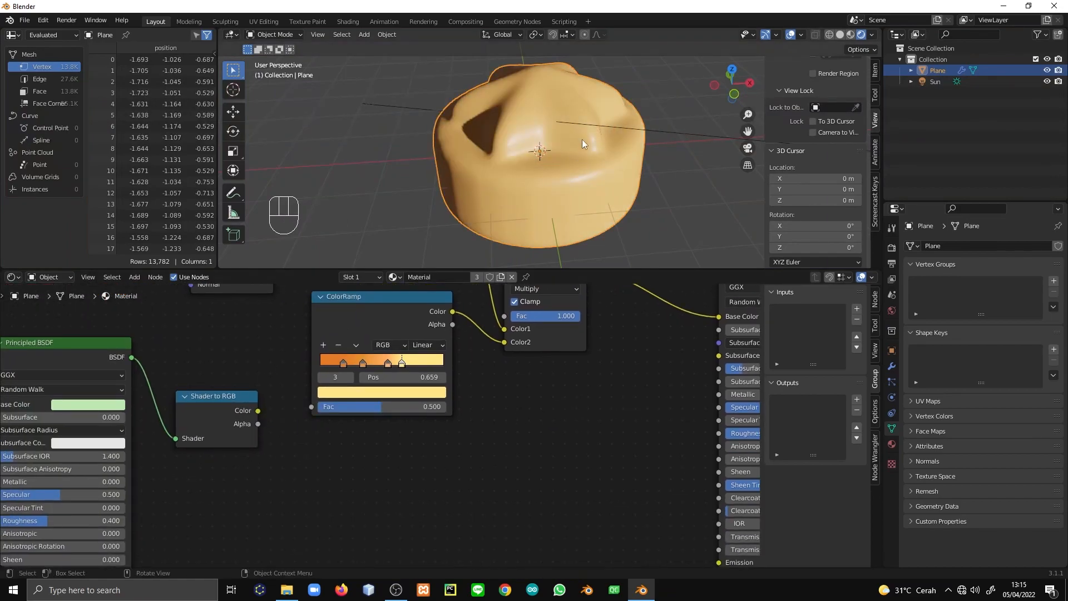
Move the lower ColorRamp's first orange stop to the ramp's start, shift the middle stops back and place the yellow stop at 0.645
left_click_drag(345, 368, 293, 362)
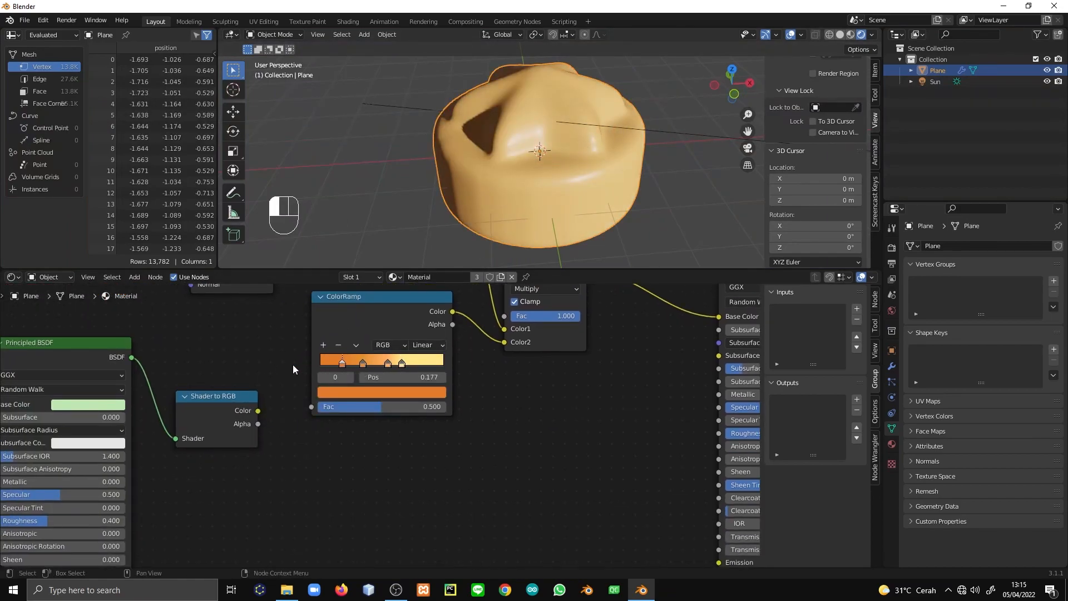
left_click_drag(361, 363, 400, 365)
left_click(401, 363)
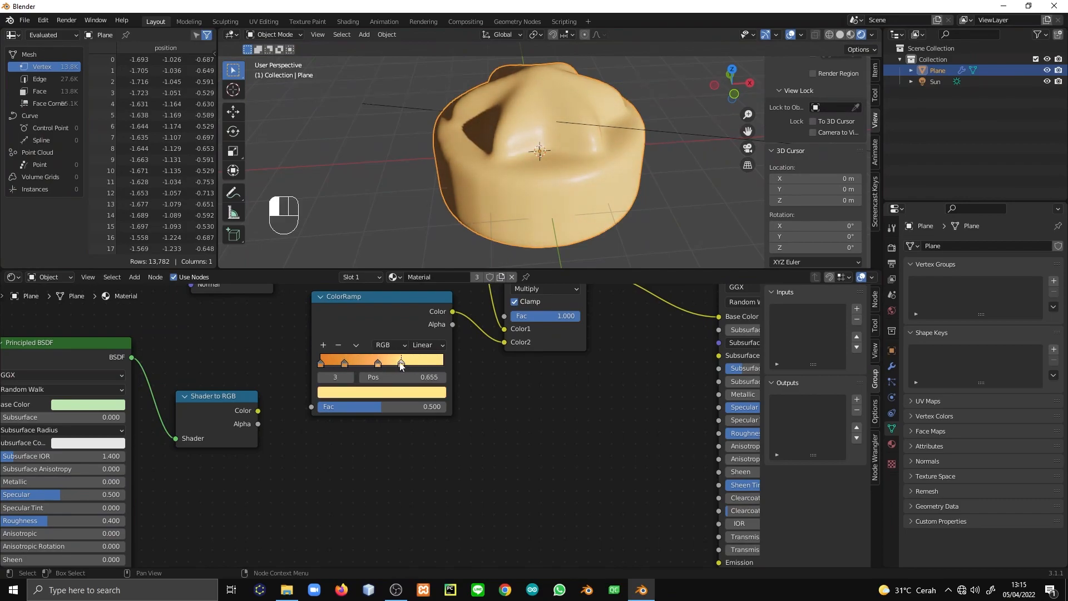
Set the Eevee shadows' cube size and cascade size to 4096 px and enable High Bit Depth
left_click(892, 294)
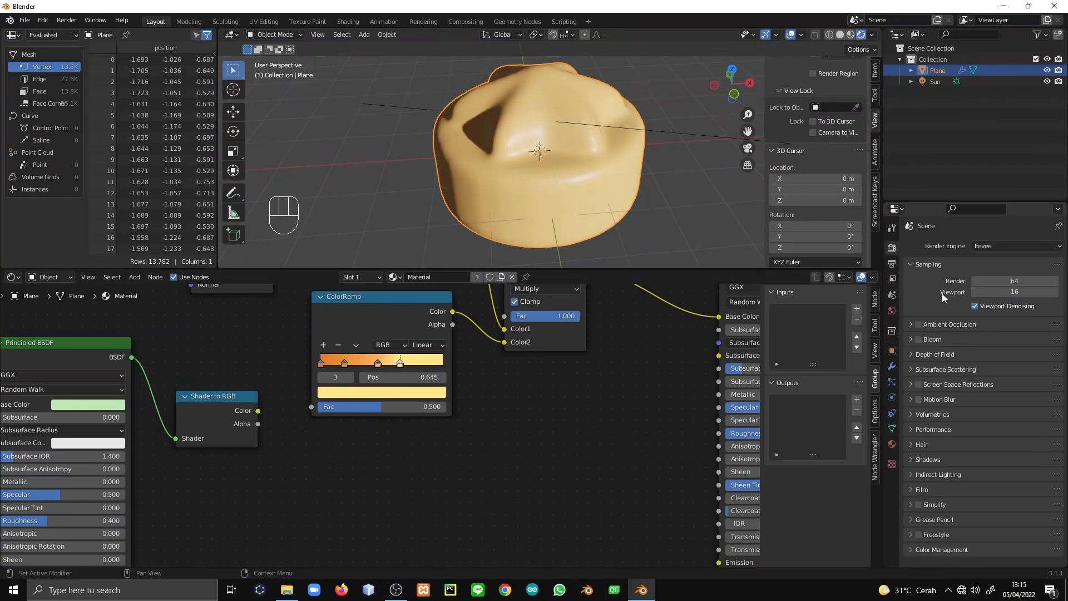
left_click(938, 461)
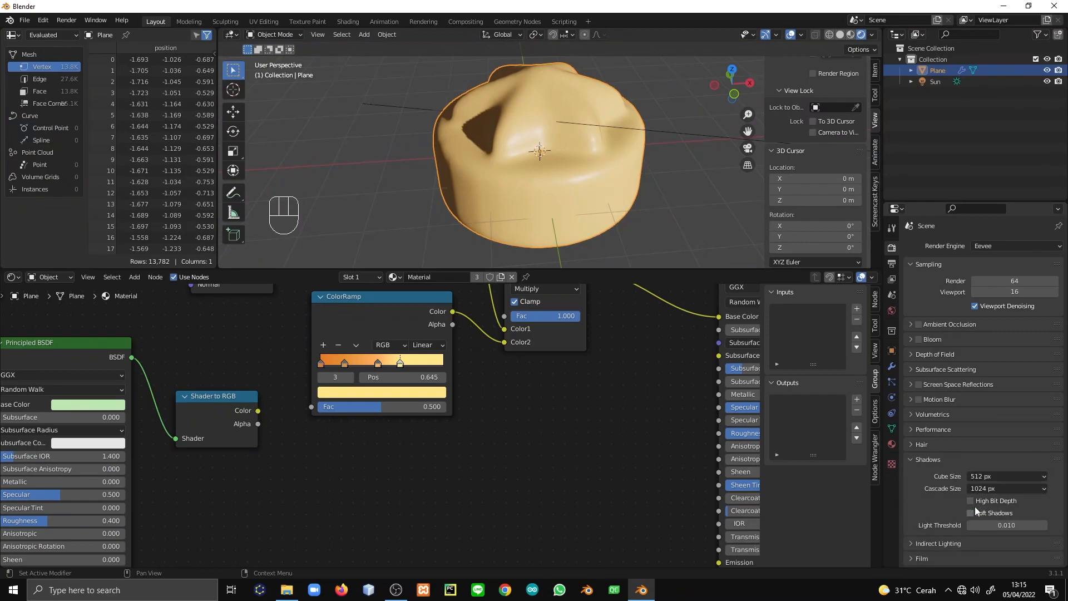
left_click(991, 476)
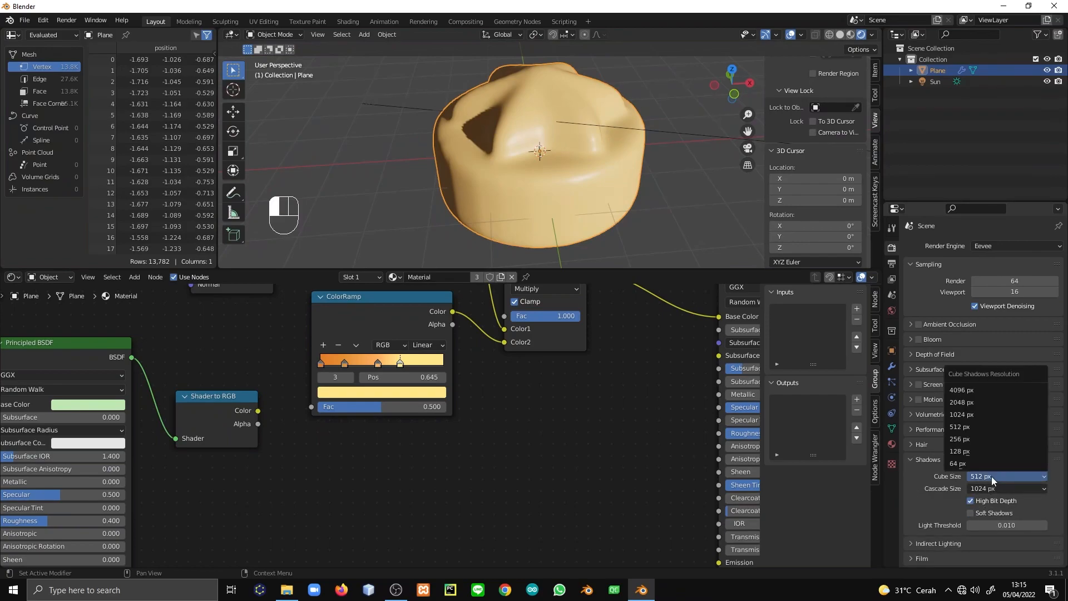
left_click(984, 389)
left_click(999, 488)
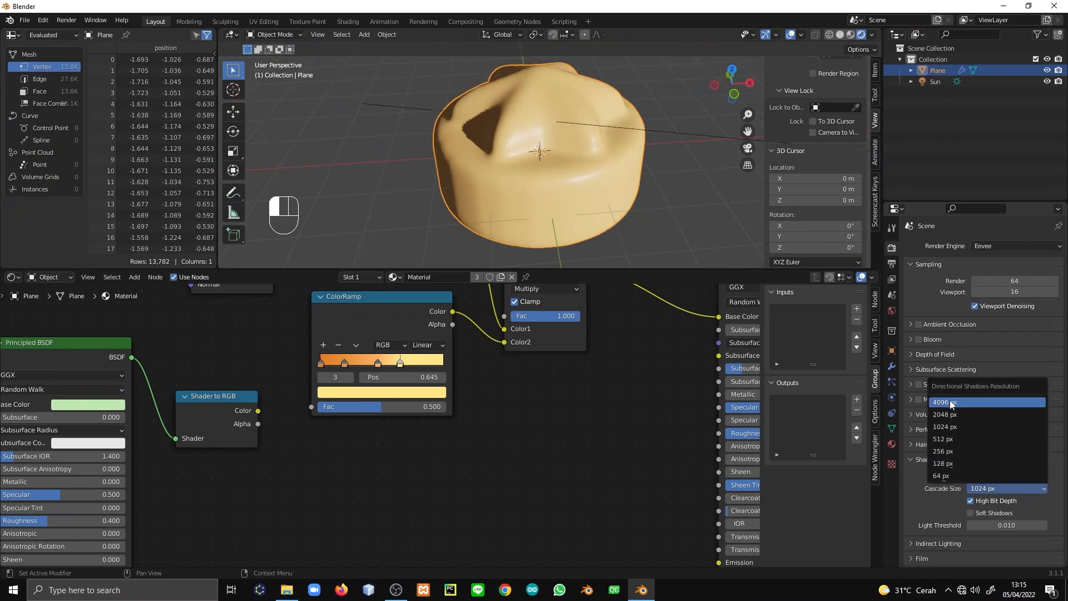
left_click(981, 402)
Move the lower ColorRamp's yellow stop to position 0.809
middle_click_drag(629, 264, 538, 119)
scroll(601, 162, "down", 3)
scroll(418, 347, "up", 1)
left_click_drag(405, 347, 456, 350)
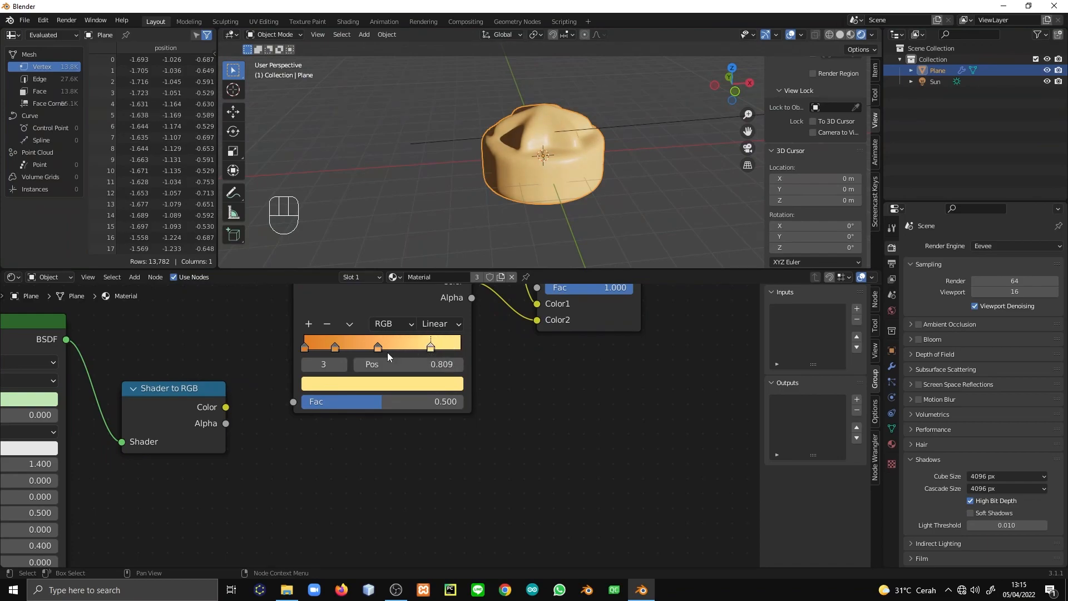
Set the orange-to-yellow ColorRamp to B-Spline with its second stop at 0.291, and move the Fresnel ColorRamp's red stop to 0.759
left_click_drag(338, 348, 332, 348)
left_click(441, 323)
left_click(447, 384)
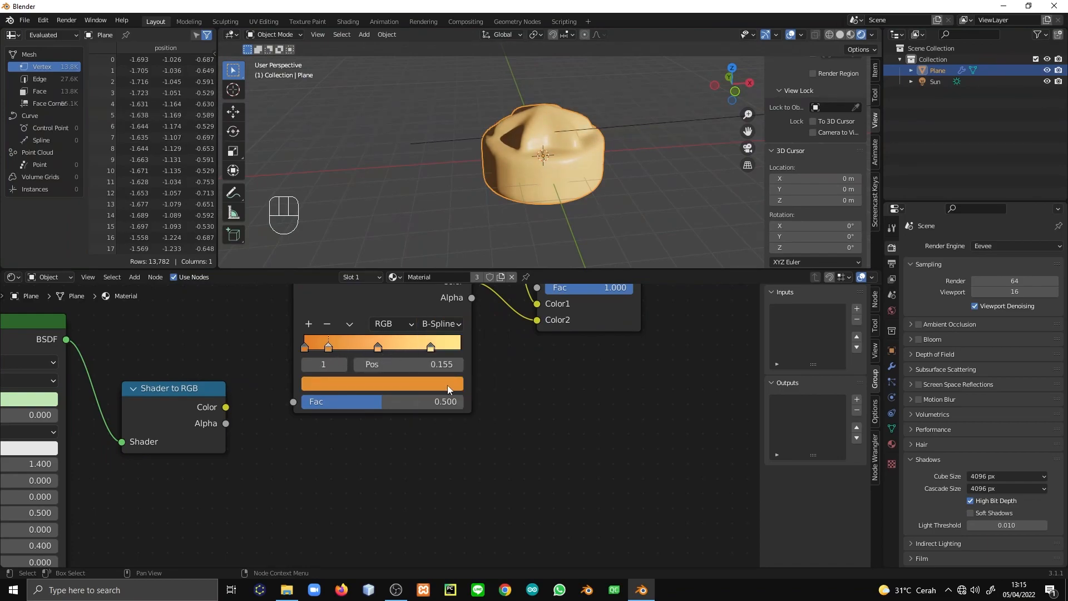
middle_click_drag(534, 239, 544, 219)
scroll(544, 219, "up", 3)
left_click_drag(377, 347, 352, 351)
scroll(564, 187, "down", 3)
middle_click_drag(564, 184, 535, 167)
middle_click_drag(602, 423, 556, 321)
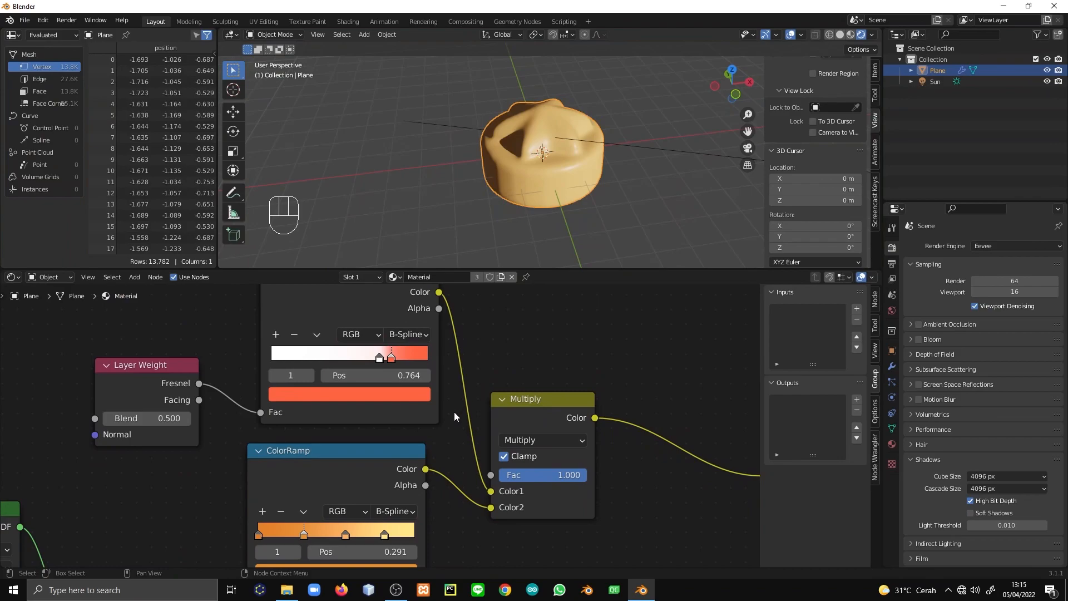
mouse_move(391, 358)
left_mouse_down()
mouse_move(359, 356)
mouse_move(394, 359)
left_mouse_up()
scroll(568, 471, "down", 2)
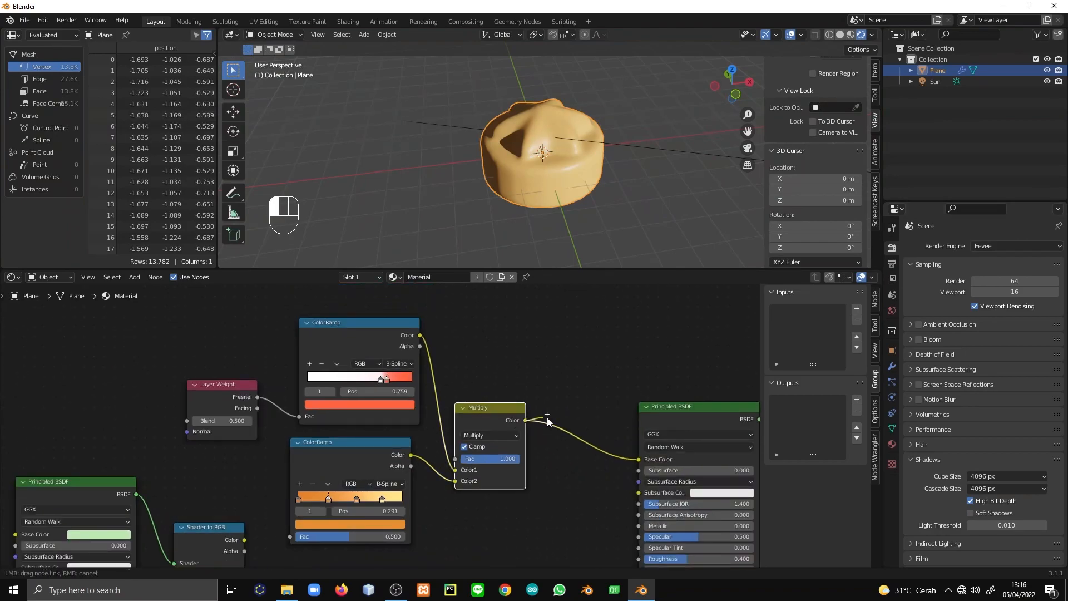
Move the Multiply node and the nodes after it away from the ColorRamps, and delete the disconnected Principled BSDF and Shader to RGB nodes
scroll(585, 474, "down", 1)
left_click_drag(610, 521, 550, 392)
left_click(434, 469)
middle_click_drag(394, 486, 573, 457)
scroll(549, 469, "up", 3)
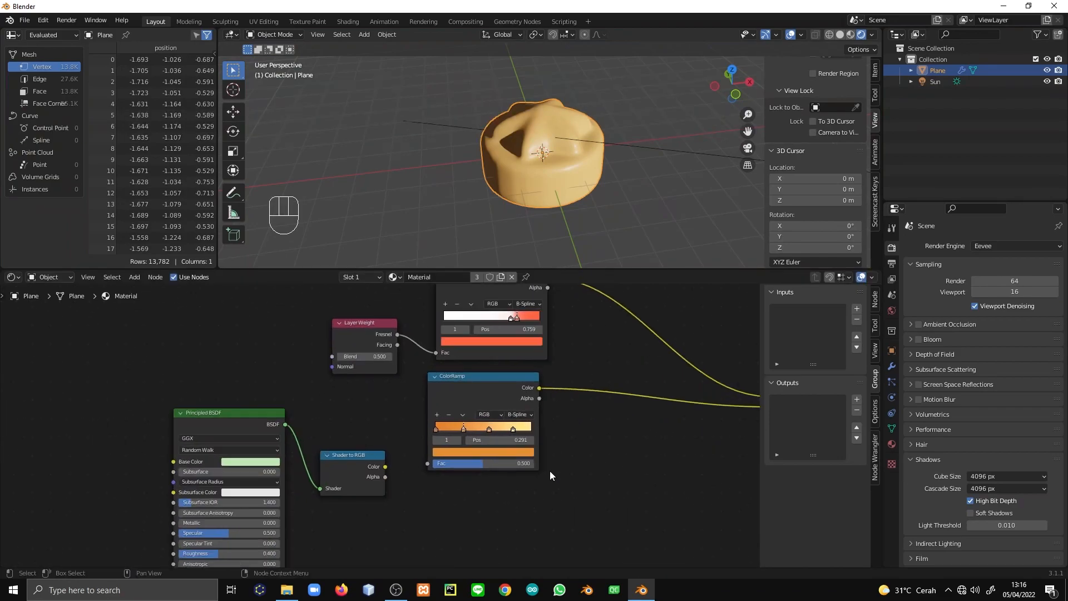
middle_click_drag(500, 476, 445, 468)
left_click_drag(320, 516, 153, 404)
key("x")
Add a new ColorRamp node below the orange-to-yellow ColorRamp
scroll(339, 442, "down", 2)
middle_click_drag(339, 443, 285, 410)
key("shift+a")
left_click(375, 373)
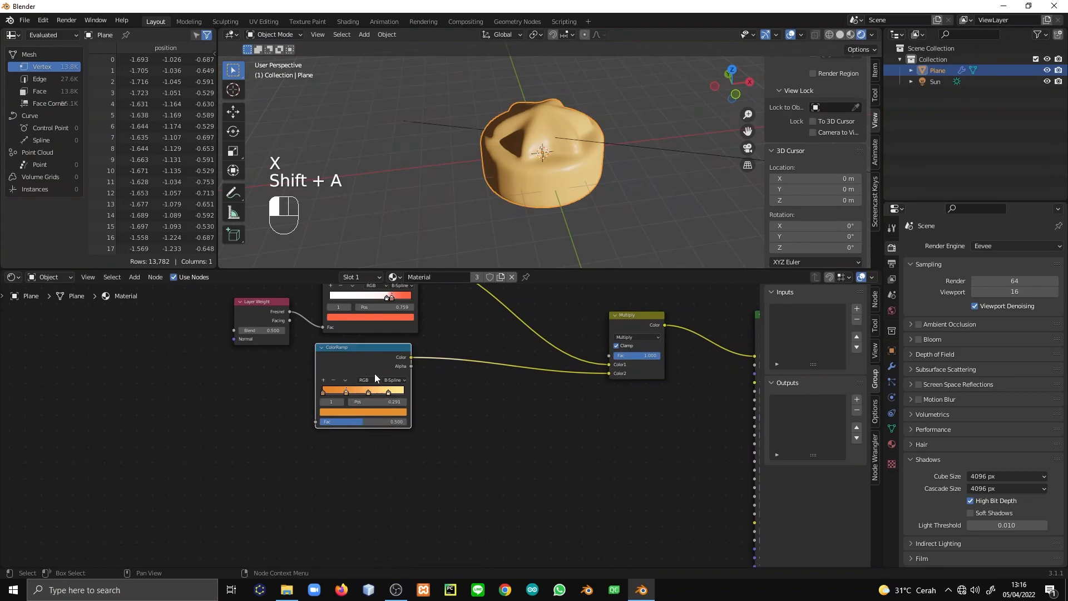
key("shift+a")
left_click(368, 448)
type("COLOR")
left_click(385, 464)
left_click(312, 489)
middle_click_drag(291, 524, 342, 462)
scroll(342, 462, "up", 3)
Add a Separate XYZ node and connect its Z output to the new ColorRamp's Fac
left_click_drag(345, 493, 223, 488)
type("combine")
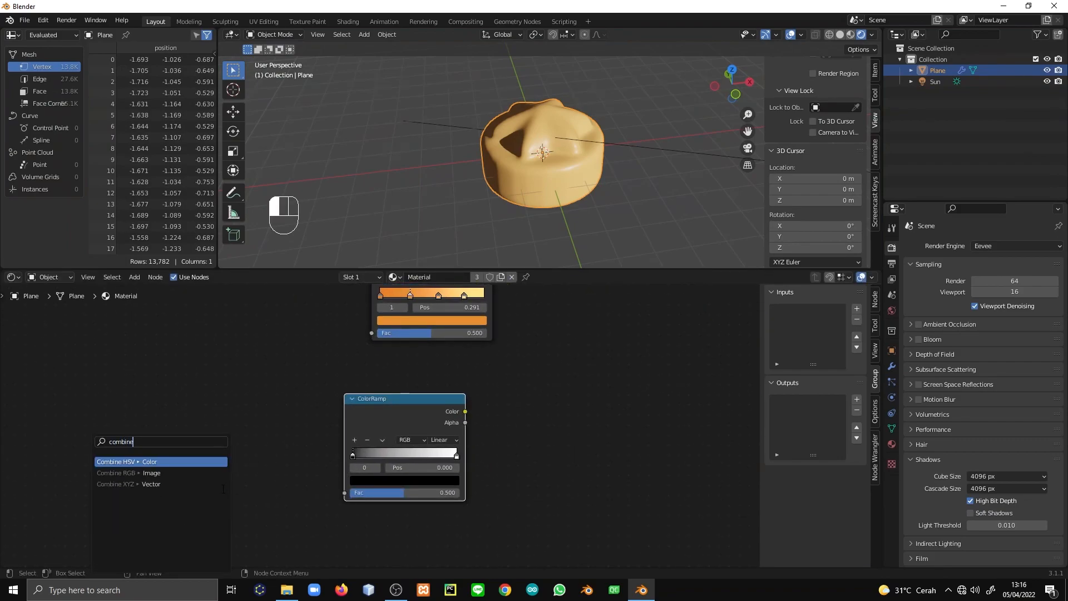
key("ctrl+a")
type("separa")
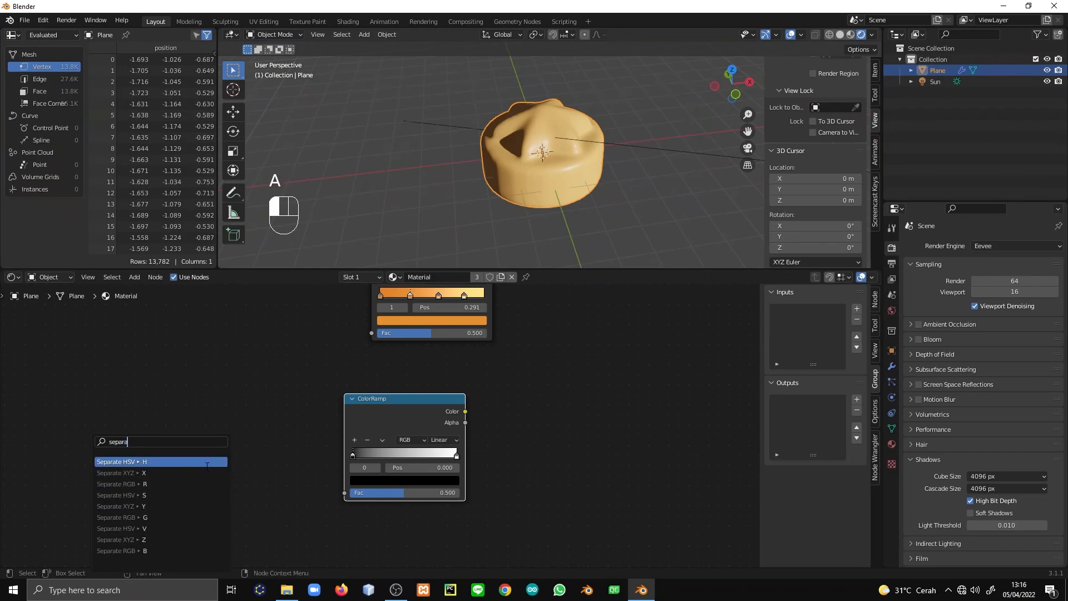
left_click(162, 473)
left_click(229, 510)
left_click_drag(318, 501, 343, 493)
Add a Texture Coordinate node and connect its Generated output to the Separate XYZ node's Vector input
middle_click_drag(140, 511, 261, 493)
left_click_drag(293, 512, 197, 509)
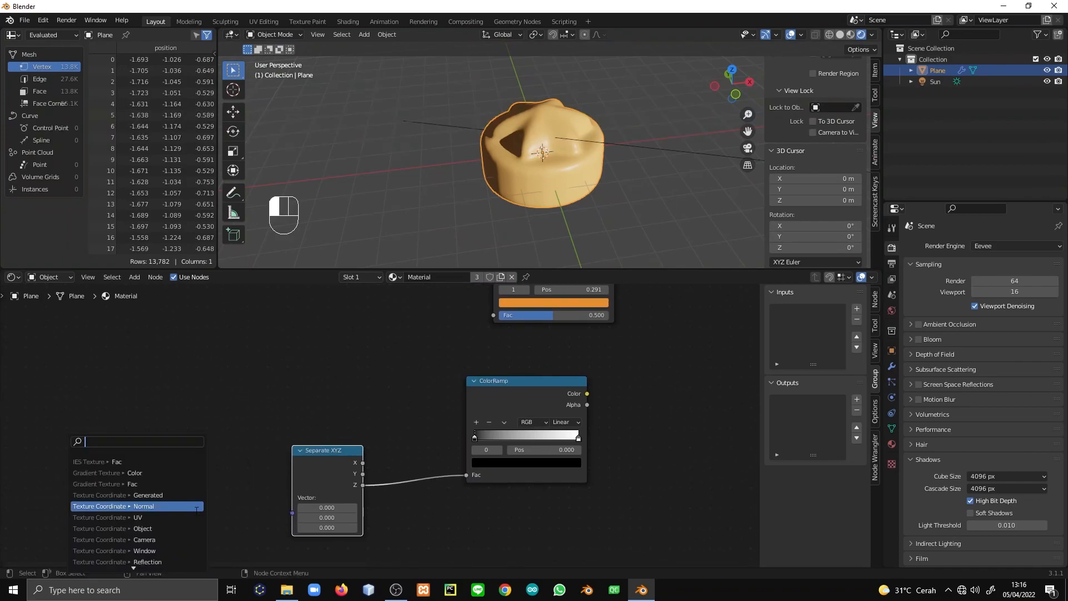
type("texture")
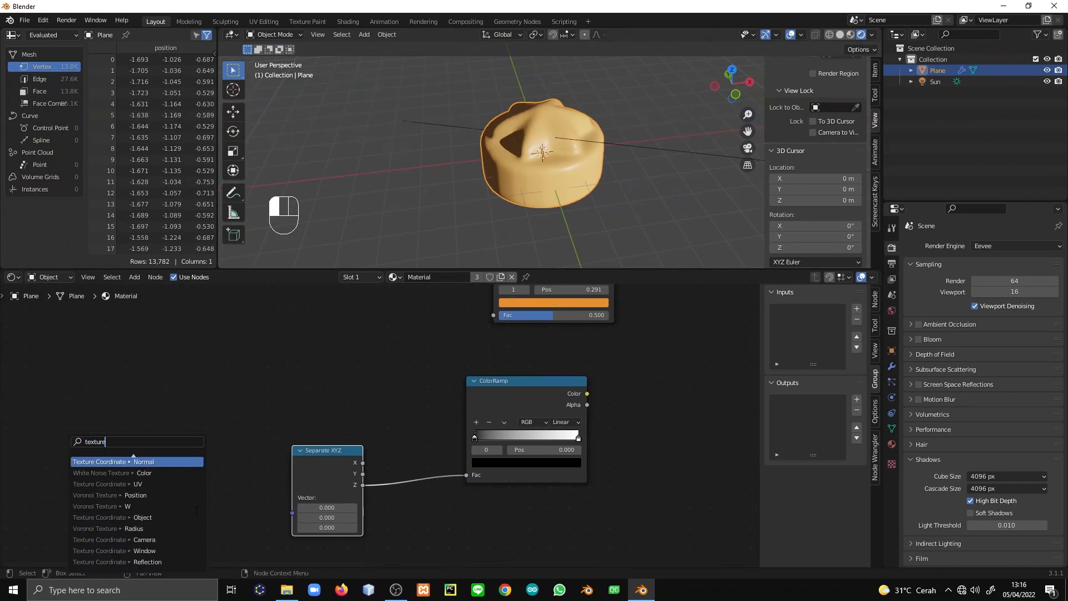
left_click(167, 462)
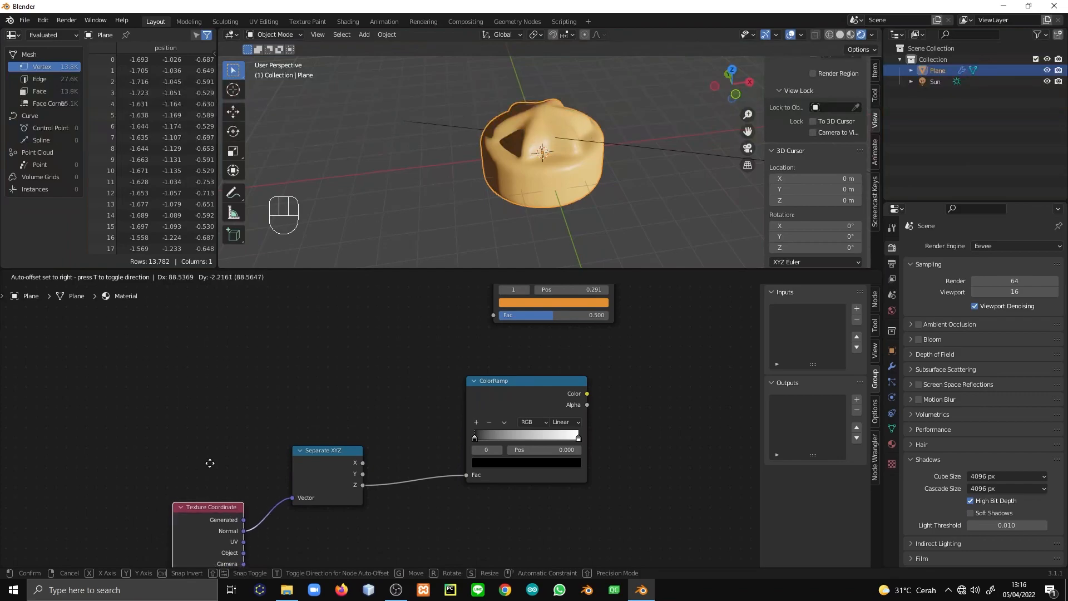
left_click(222, 417)
middle_click_drag(289, 496, 228, 528)
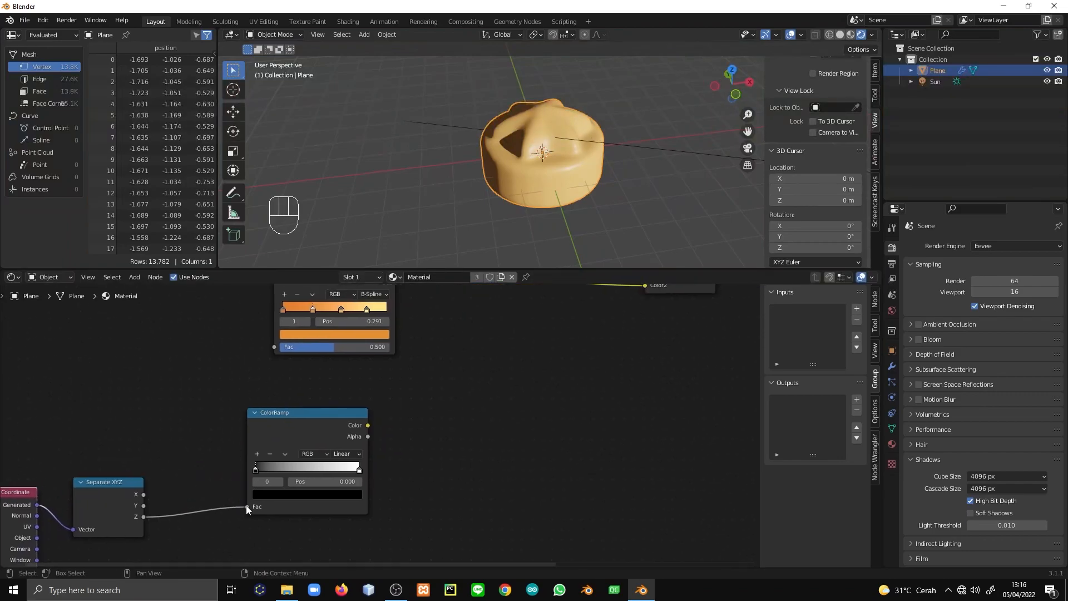
Preview the black-and-white ColorRamp on the object, move its black stop past the middle and set its interpolation to B-Spline
left_click(291, 429, "ctrl+shift")
middle_click_drag(419, 214, 453, 149)
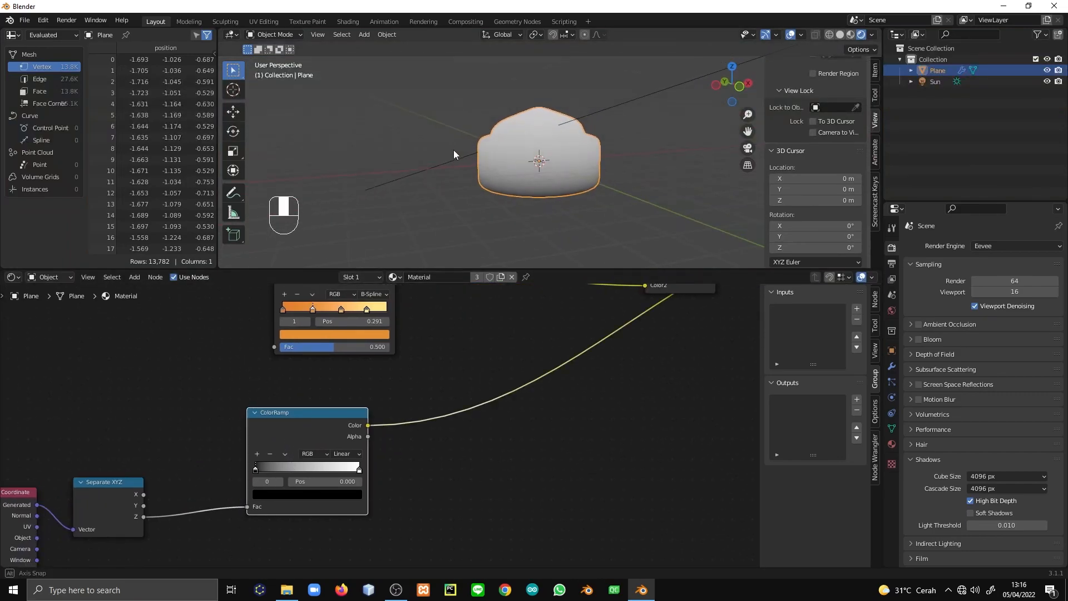
key("KP_1")
left_click_drag(261, 469, 322, 472)
middle_click_drag(483, 121, 648, 181)
left_click(350, 455)
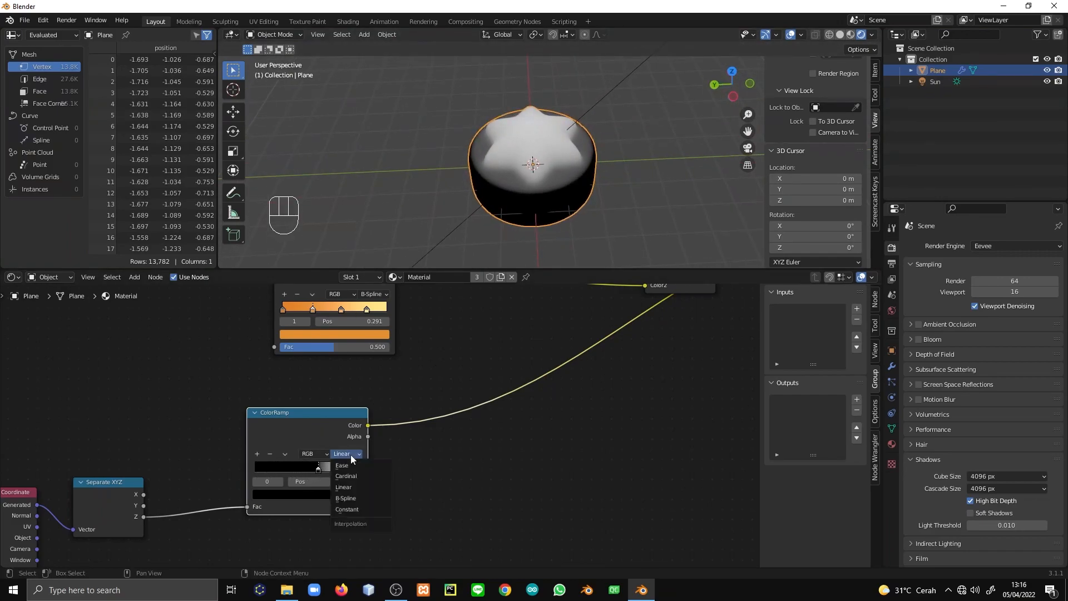
left_click(354, 499)
middle_click_drag(501, 189, 528, 183)
mouse_move(321, 470)
left_mouse_down()
mouse_move(341, 470)
mouse_move(314, 469)
left_mouse_up()
Add a third stop to the black-and-white ColorRamp, make it white, and place the black stop at 0.609 ahead of both white stops
left_click(256, 454)
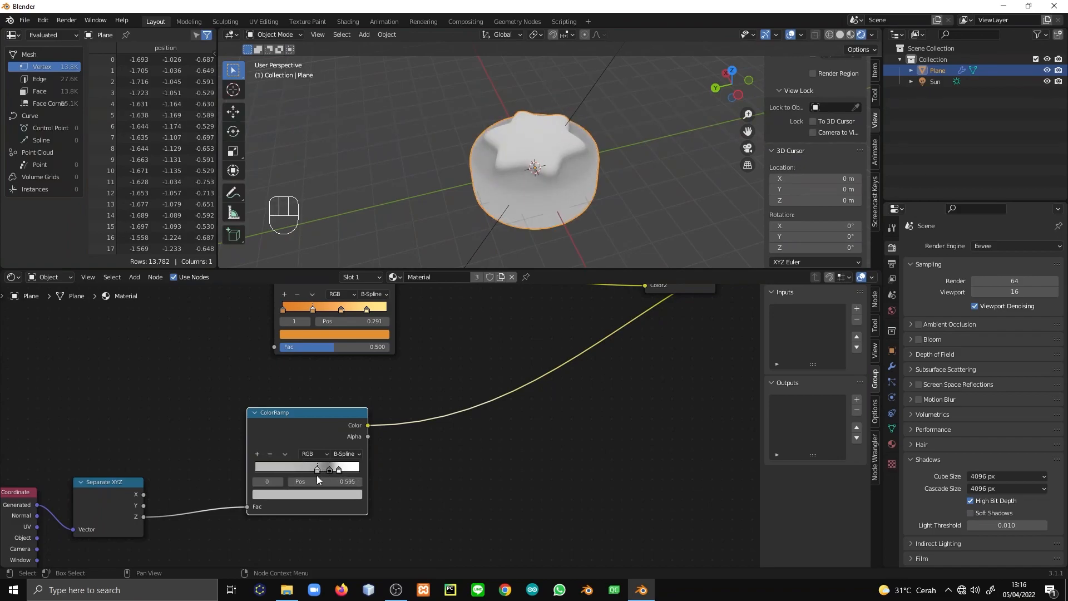
left_click(324, 494)
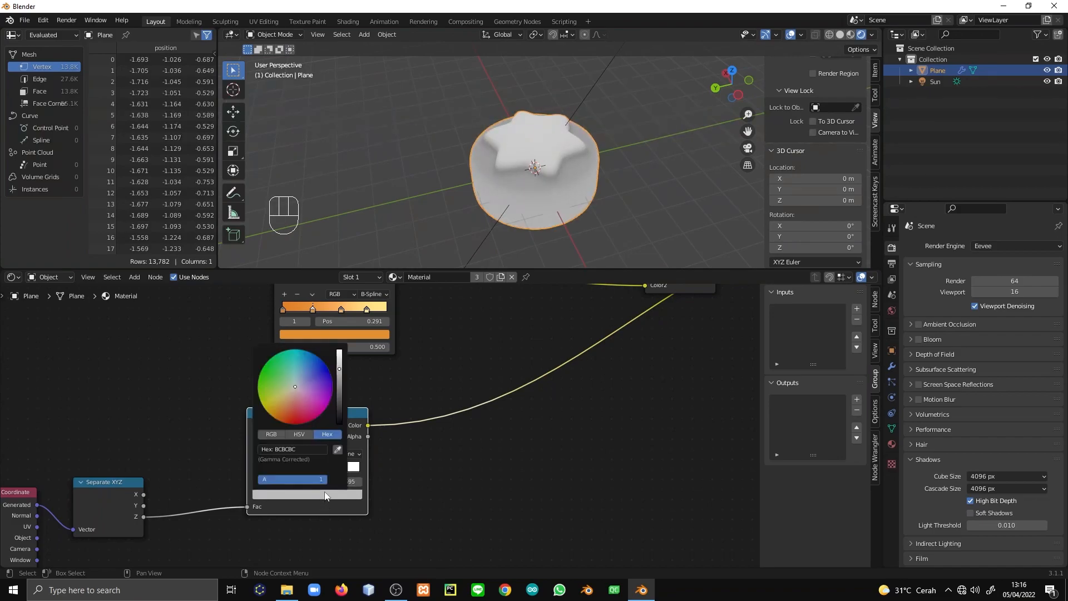
left_click(340, 353)
middle_click_drag(471, 151, 507, 114)
scroll(380, 425, "up", 4)
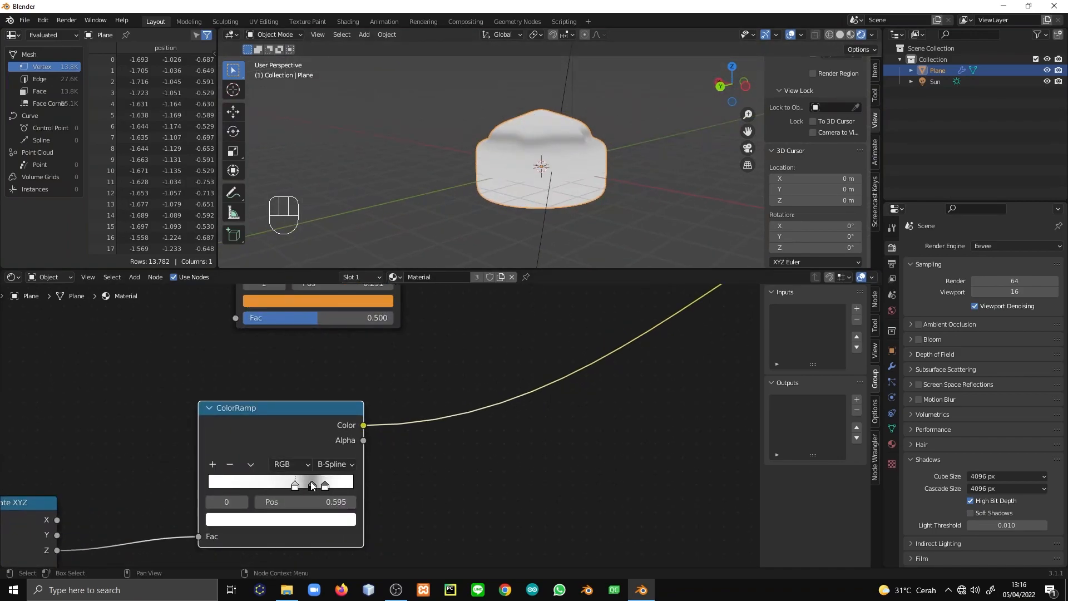
left_click(306, 484)
mouse_move(306, 488)
left_mouse_down()
mouse_move(334, 488)
mouse_move(260, 486)
mouse_move(344, 486)
mouse_move(265, 486)
left_mouse_up()
mouse_move(294, 485)
left_mouse_down()
mouse_move(327, 488)
mouse_move(297, 488)
left_mouse_up()
middle_click_drag(472, 155, 596, 183)
Combine the orange-to-yellow and black-and-white ColorRamps in a clamped Overlay mix with Fac 1.000, placed between them and the Multiply node
scroll(603, 514, "down", 5)
middle_click_drag(616, 523, 333, 325)
middle_click_drag(232, 452, 290, 422)
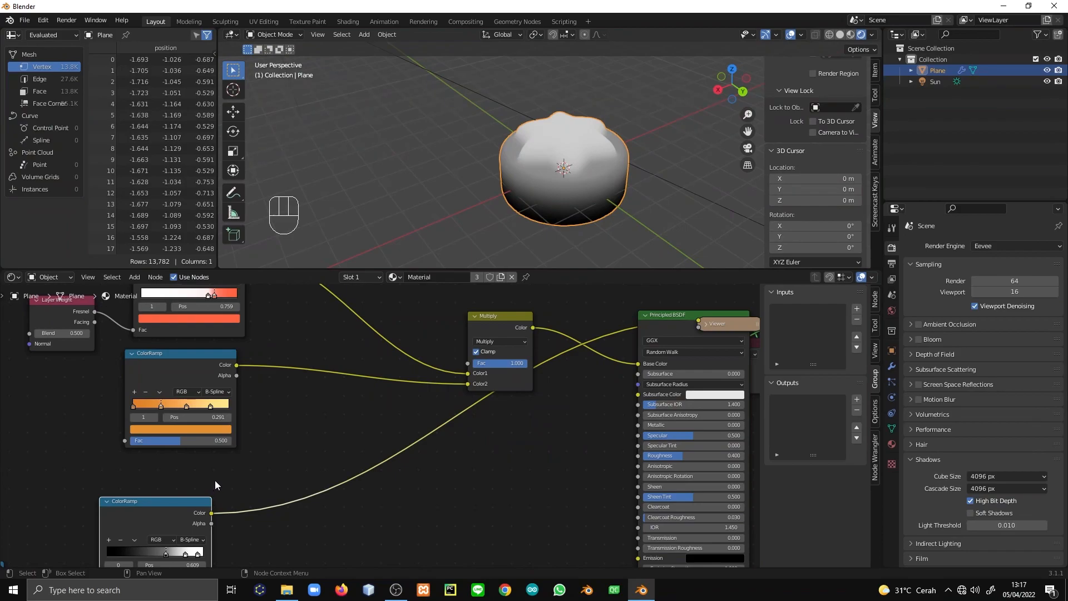
middle_click_drag(214, 479, 189, 476)
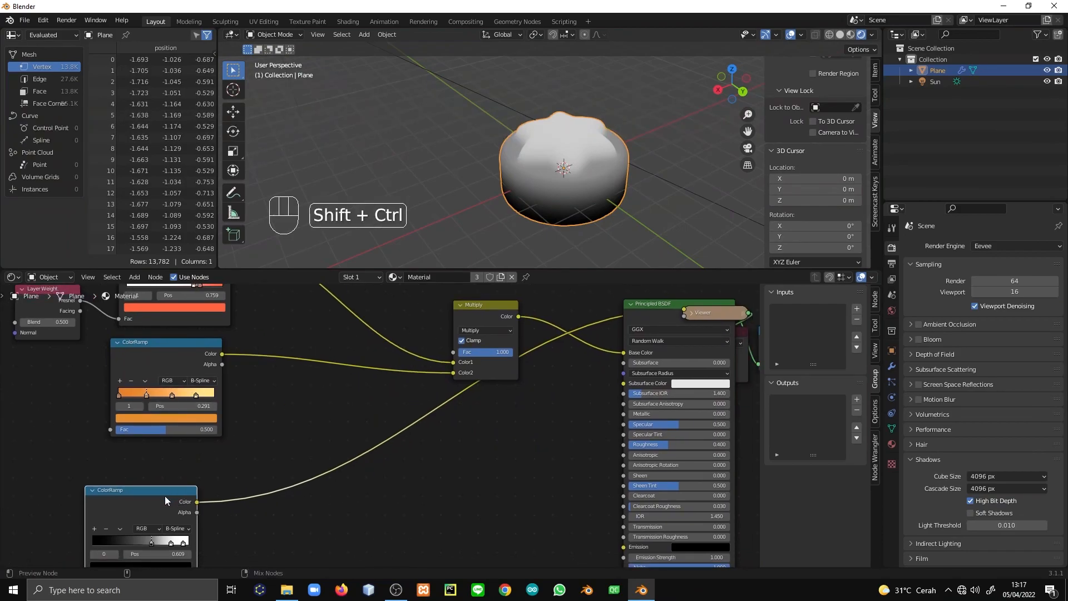
right_click_drag(164, 493, 216, 366, "ctrl+shift")
key("h")
left_click(281, 468)
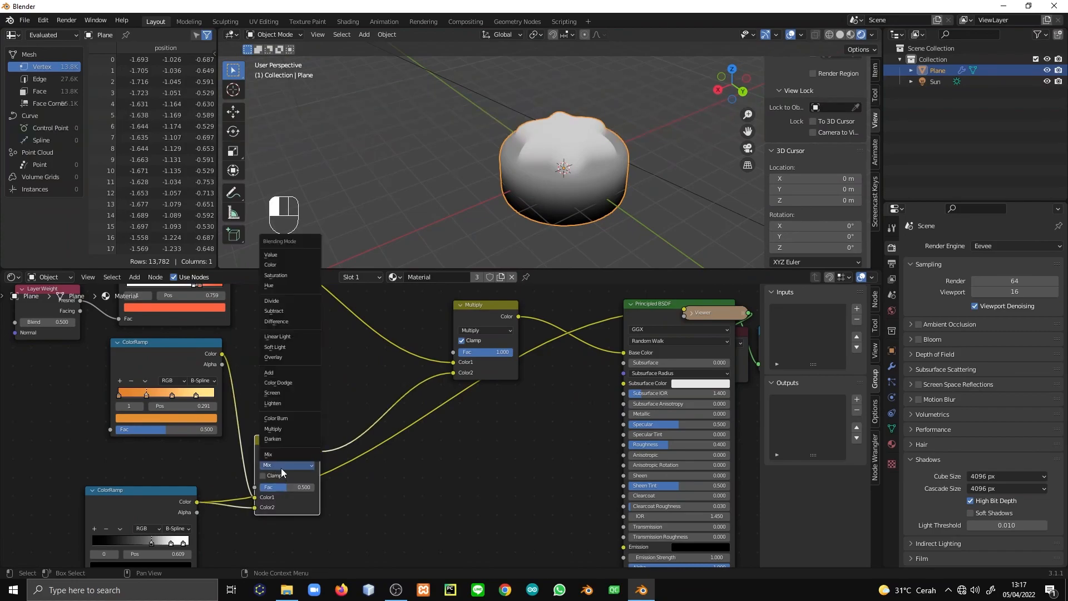
left_click(280, 355)
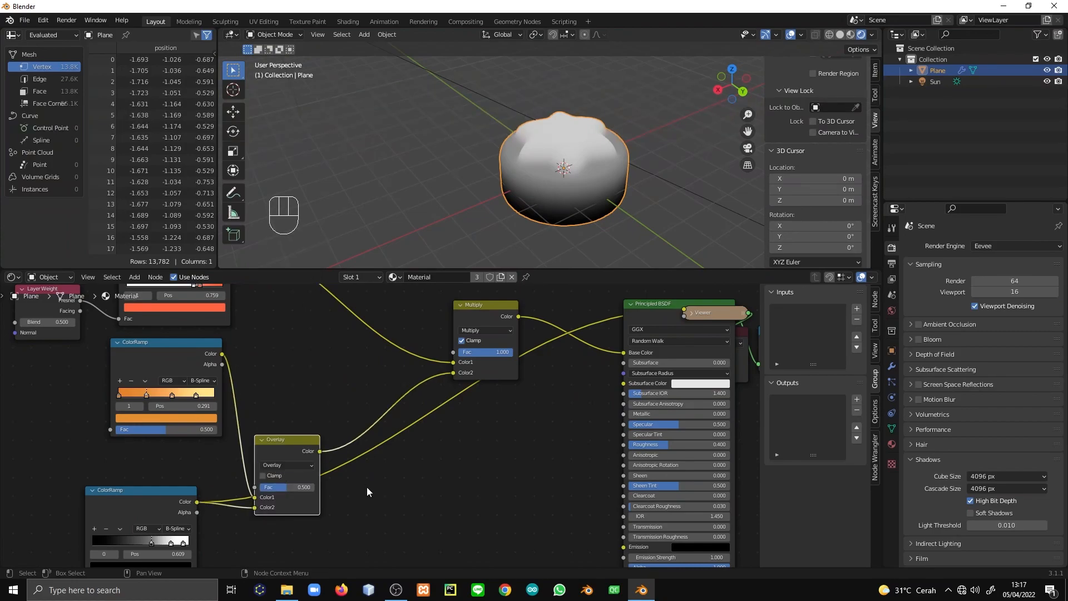
left_click(270, 476)
left_click_drag(295, 486, 320, 482)
left_click_drag(308, 437, 317, 371)
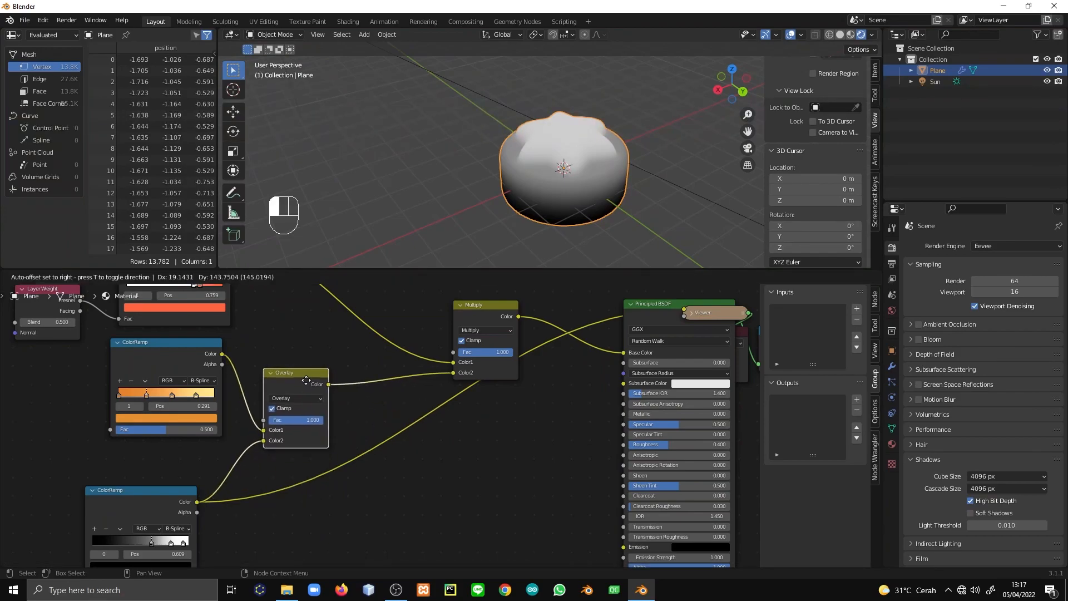
Rearrange the nodes around the final Principled BSDF and switch the material preview back to that shader
middle_click_drag(524, 390, 360, 411)
left_click_drag(616, 364, 684, 354)
left_click_drag(585, 353, 692, 445)
mouse_move(564, 333)
left_mouse_down()
mouse_move(643, 319)
mouse_move(531, 312)
mouse_move(430, 385)
left_mouse_up()
left_click(528, 333, "ctrl+shift")
mouse_move(485, 199)
middle_mouse_down()
mouse_move(605, 210)
mouse_move(632, 188)
middle_mouse_up()
Move the orange-to-yellow ColorRamp's yellow stop to 0.845 and shift its second stop toward the start
middle_click_drag(219, 430, 501, 402)
middle_click_drag(279, 433, 305, 413)
scroll(306, 413, "up", 3)
left_click_drag(359, 344, 355, 344)
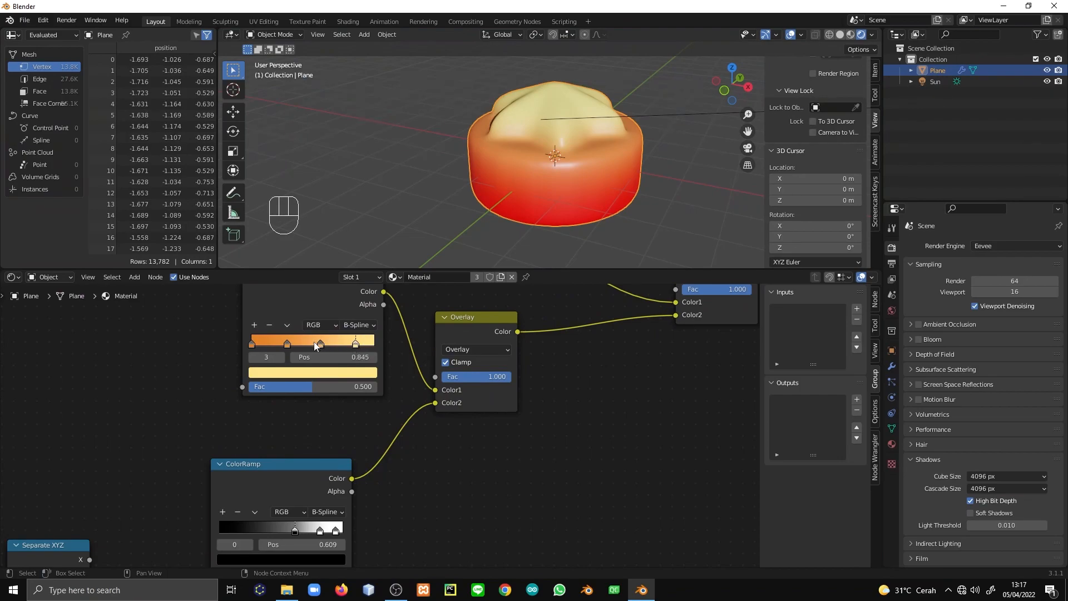
left_click_drag(287, 344, 275, 344)
Shift the black-and-white ColorRamp's stops toward its start, bringing the black one to about a quarter of the ramp
middle_click_drag(289, 388, 334, 314)
scroll(363, 481, "up", 1)
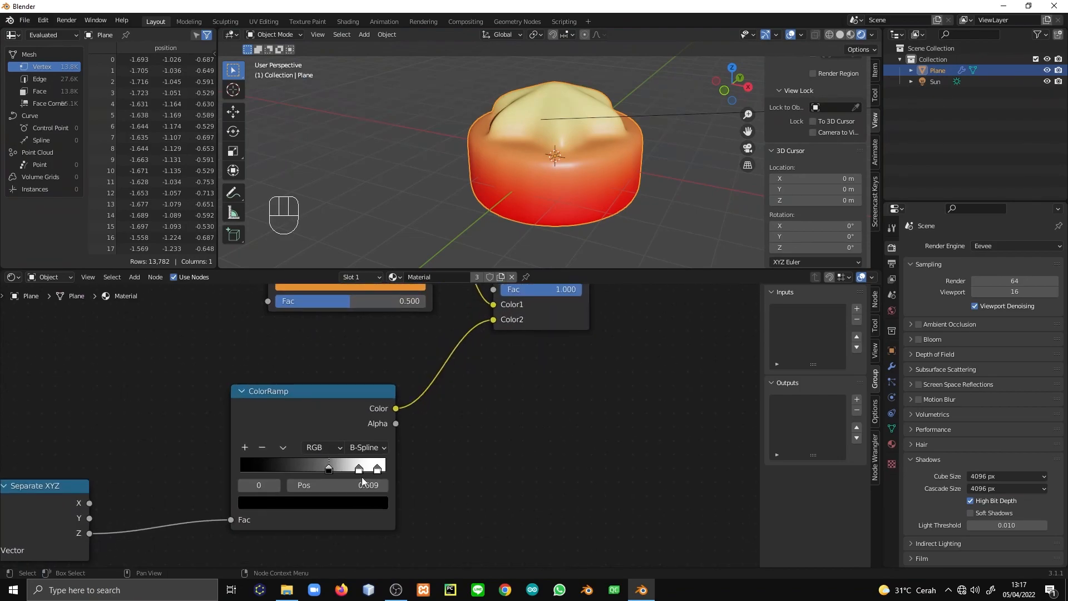
left_click_drag(328, 471, 369, 471)
middle_click_drag(340, 363, 346, 457)
Move the orange-to-yellow ColorRamp's yellow stop to position 0.805
mouse_move(321, 351)
left_mouse_down()
mouse_move(343, 350)
mouse_move(315, 353)
left_mouse_up()
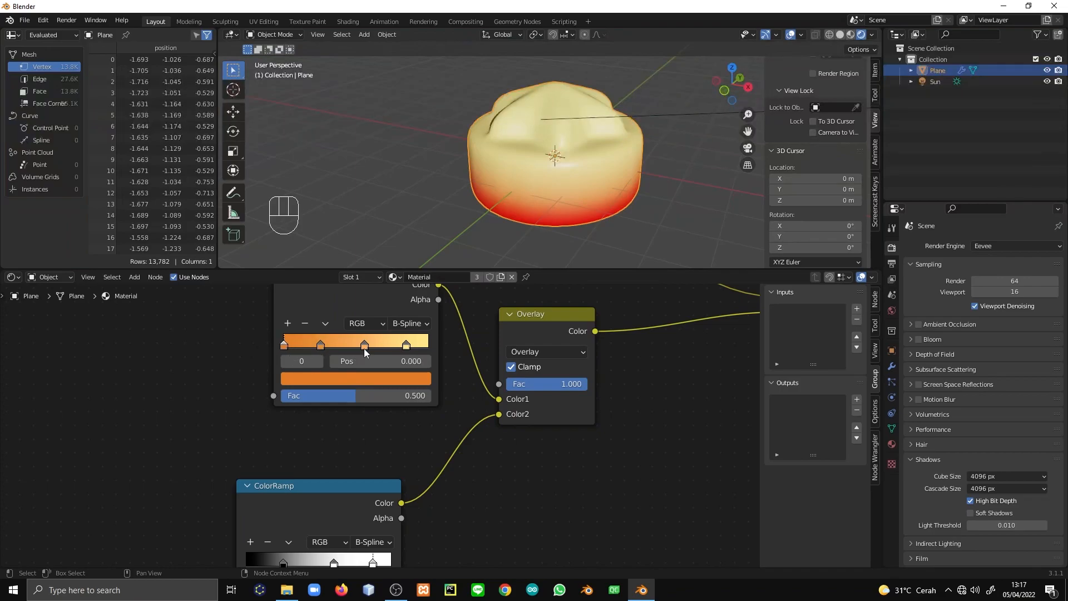
left_click_drag(407, 346, 366, 347)
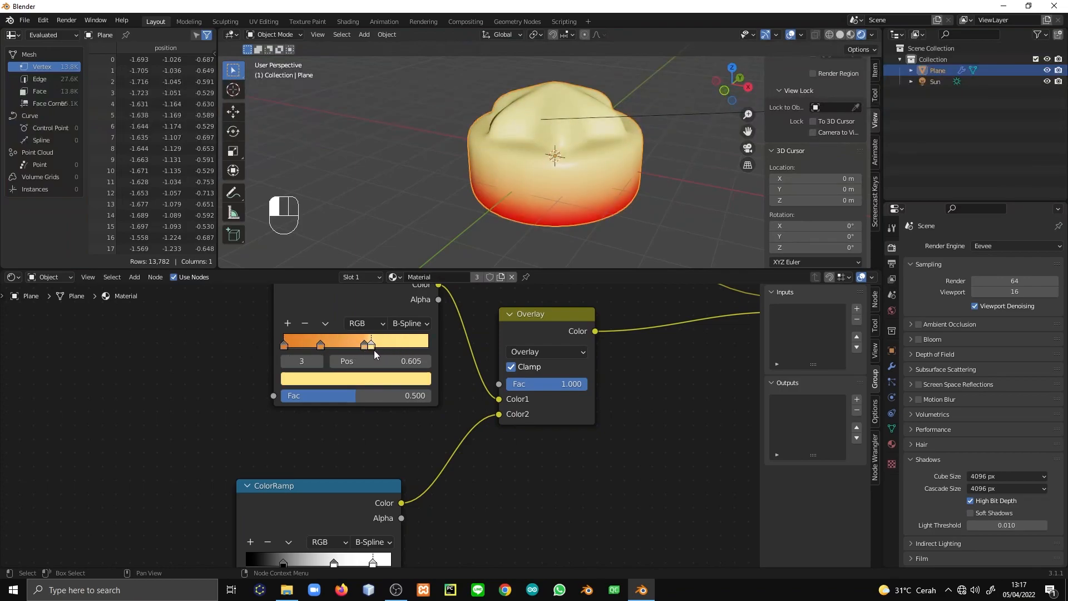
scroll(563, 494, "down", 1)
middle_click_drag(563, 493, 283, 289)
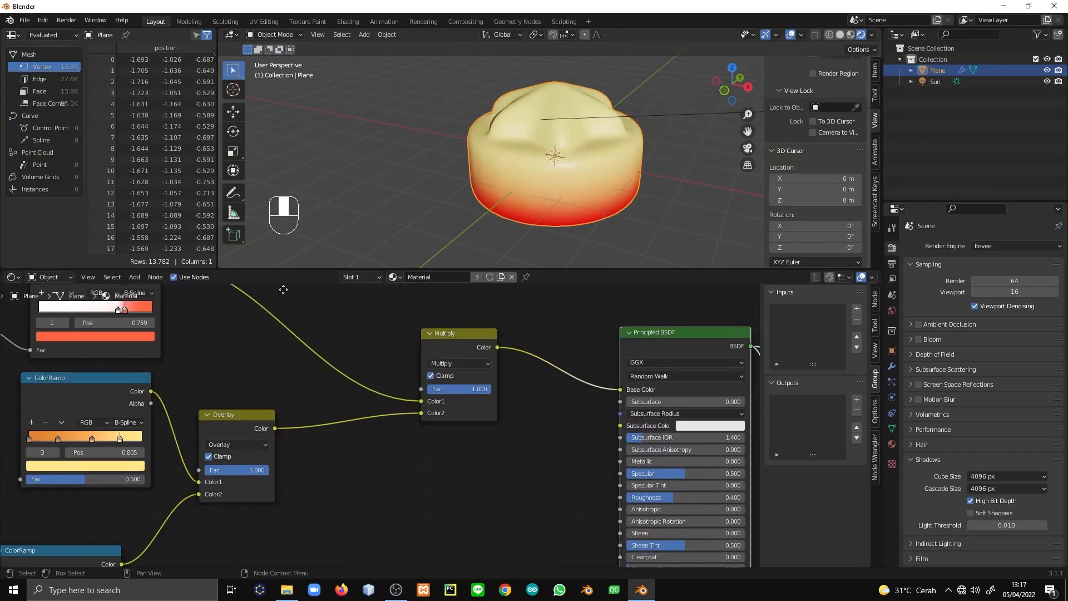
scroll(373, 344, "down", 5)
middle_click_drag(352, 409, 499, 438)
Move the Sun to the opposite side of the jelly object and reselect the object
middle_click_drag(526, 205, 486, 169)
scroll(577, 152, "down", 6)
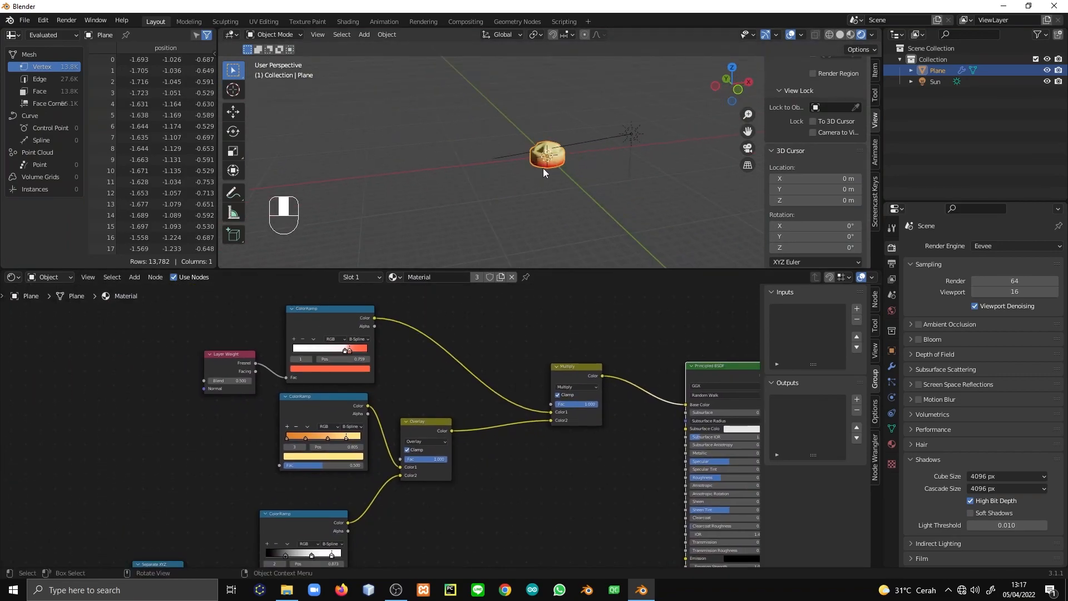
left_click(632, 139)
key("g")
left_click(497, 122)
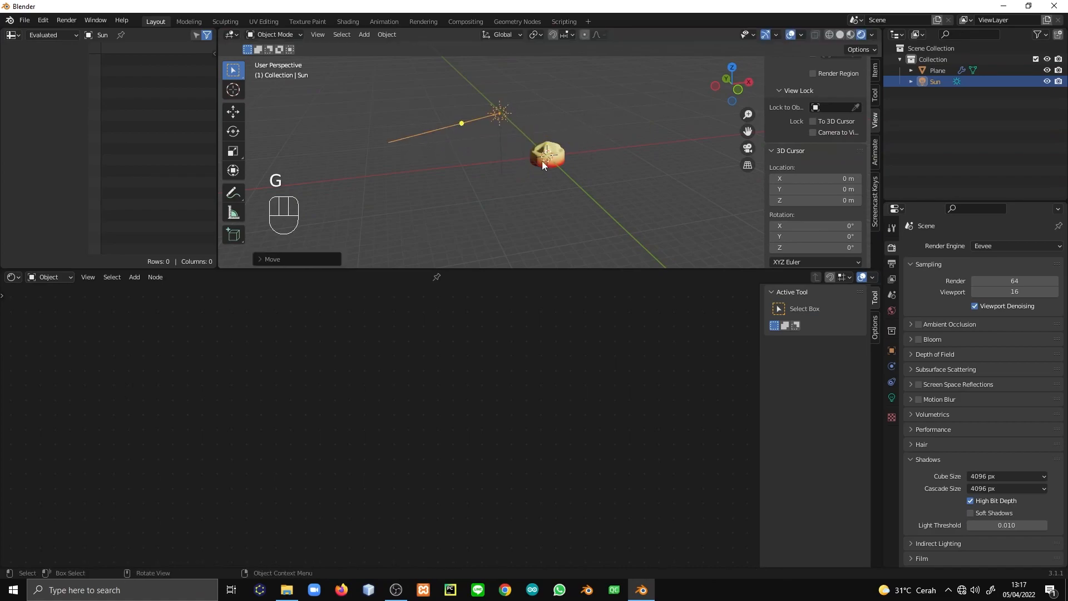
scroll(565, 156, "up", 6)
left_click(565, 156)
middle_click_drag(577, 192, 569, 216)
Set the Layer Weight node's Blend to 0.680
scroll(569, 215, "down", 1)
middle_click_drag(459, 360, 489, 392)
scroll(344, 416, "up", 5)
middle_click_drag(296, 416, 355, 423)
scroll(333, 427, "up", 3)
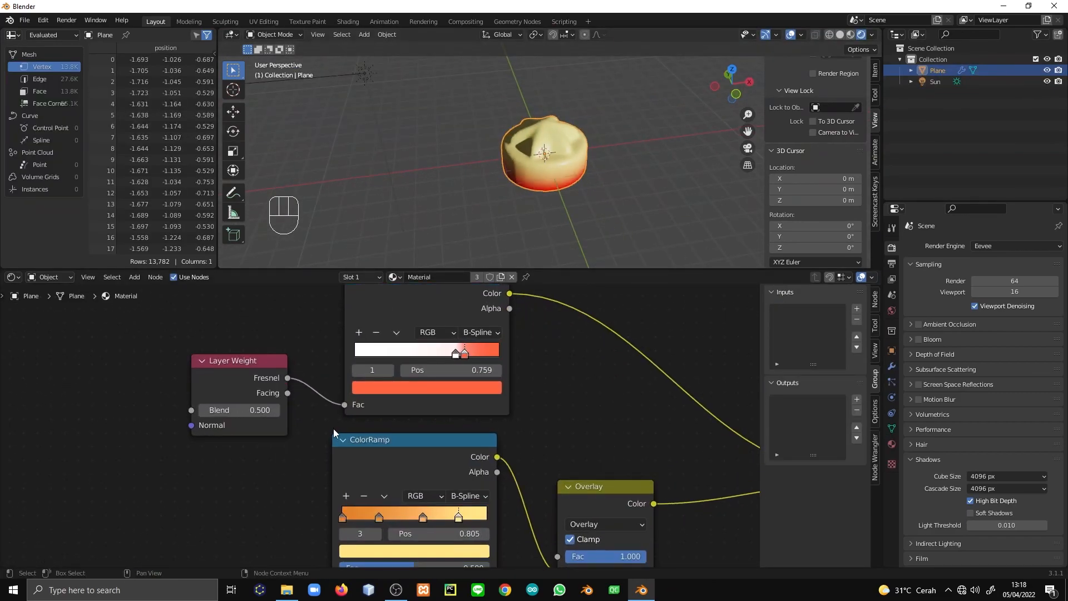
left_click_drag(239, 410, 330, 410, "shift")
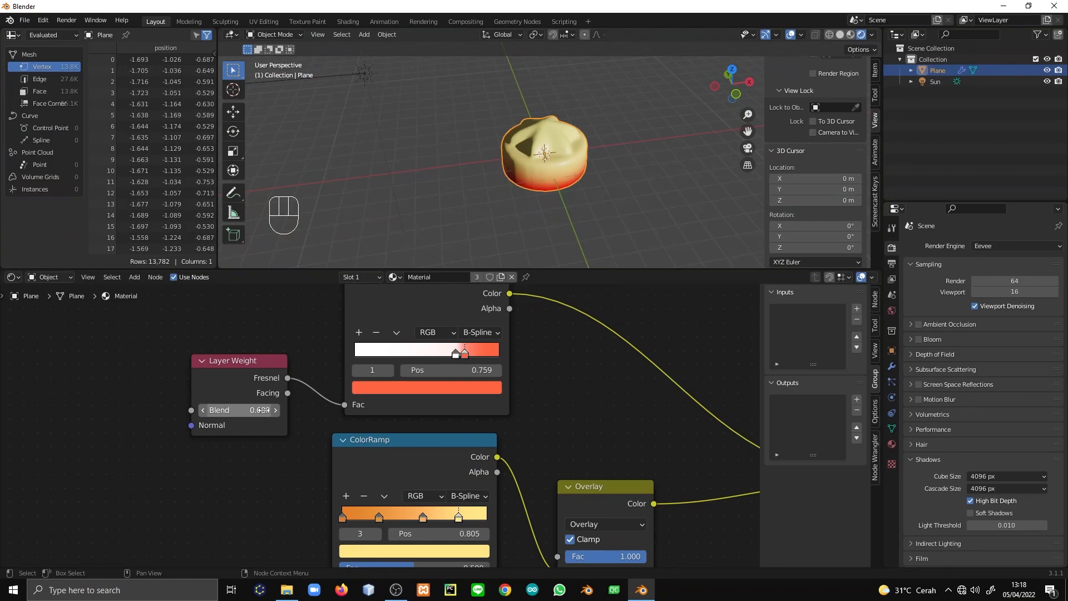
Change the Fresnel ColorRamp's interpolation to Constant
left_click(480, 332)
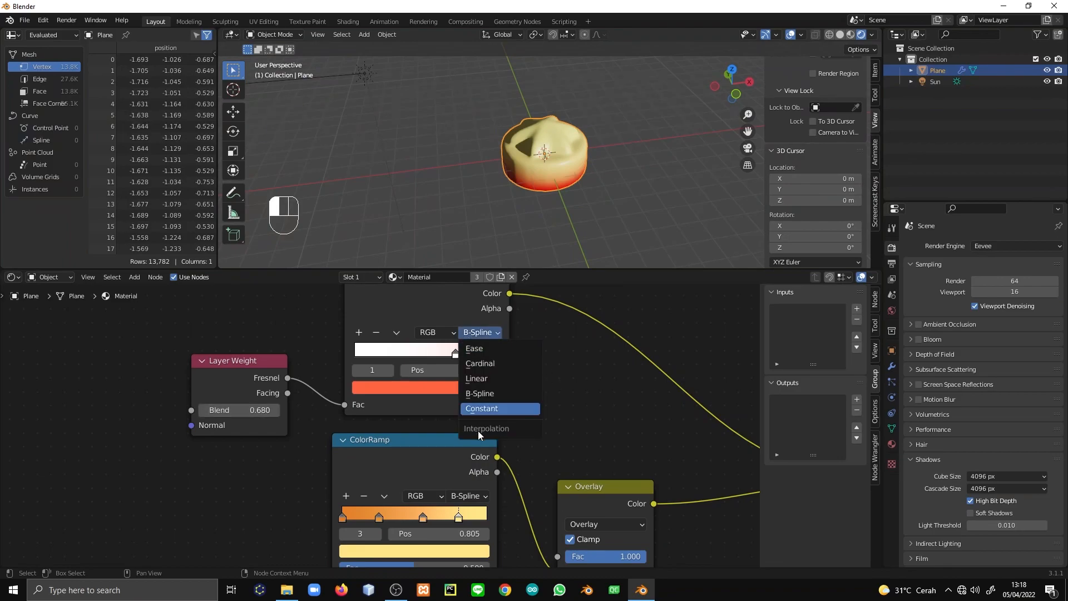
left_click(478, 409)
middle_click_drag(472, 202, 528, 194)
scroll(528, 194, "up", 4)
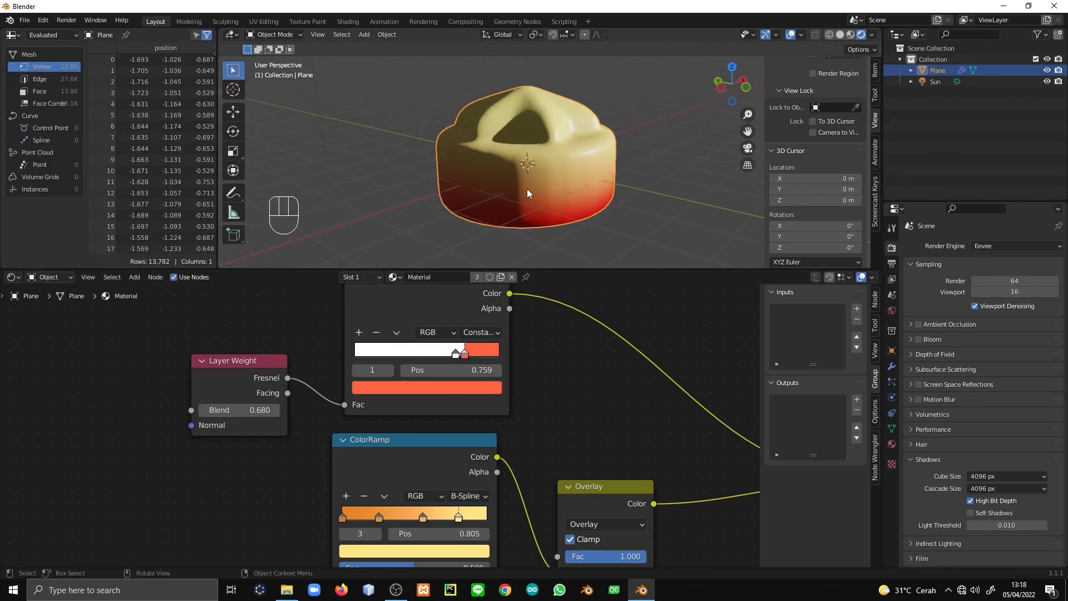
Move the Fresnel ColorRamp's white stop to the ramp's start and its red stop to 0.577
left_click_drag(457, 352, 349, 355)
mouse_move(465, 355)
left_mouse_down()
mouse_move(514, 356)
mouse_move(419, 355)
left_mouse_up()
middle_click_drag(494, 159, 645, 195)
left_click_drag(407, 353, 470, 357)
middle_click_drag(548, 195, 442, 146)
left_click_drag(467, 355, 439, 357)
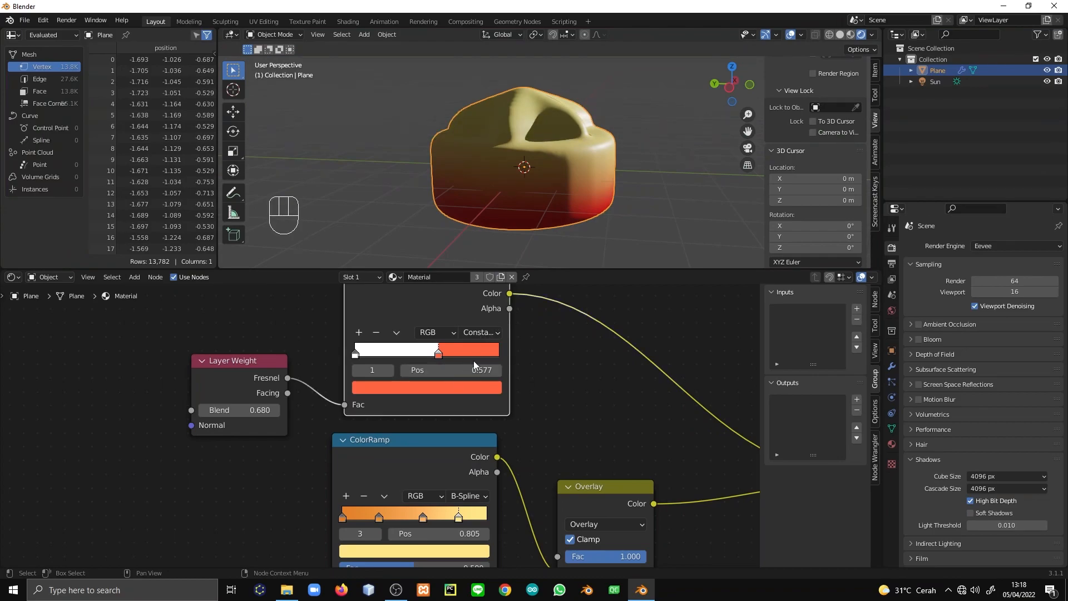
Darken the Fresnel ColorRamp's red stop to a deep brownish red
left_click(480, 387)
left_click_drag(470, 248, 470, 271)
middle_click_drag(586, 168, 556, 177)
Add a slightly greyed white stop at 0.239 to the Fresnel ColorRamp and move the dark red stop to 0.650
mouse_move(438, 354)
left_mouse_down()
mouse_move(389, 354)
mouse_move(398, 384)
left_mouse_up()
left_click(358, 332)
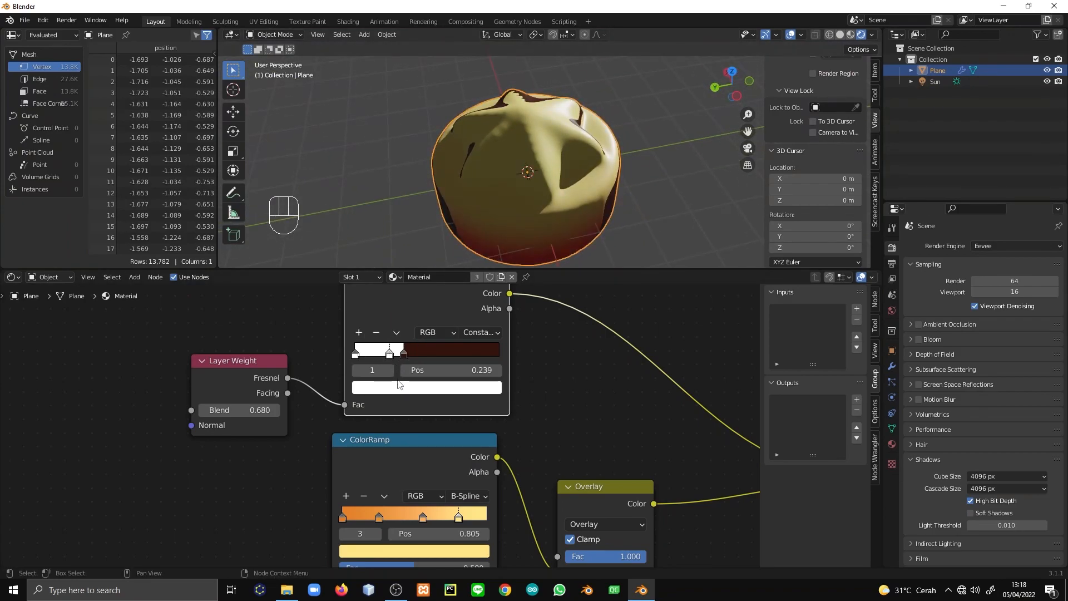
left_click(400, 391)
mouse_move(470, 245)
left_mouse_down()
mouse_move(470, 261)
mouse_move(470, 199)
left_mouse_up()
left_click(448, 354)
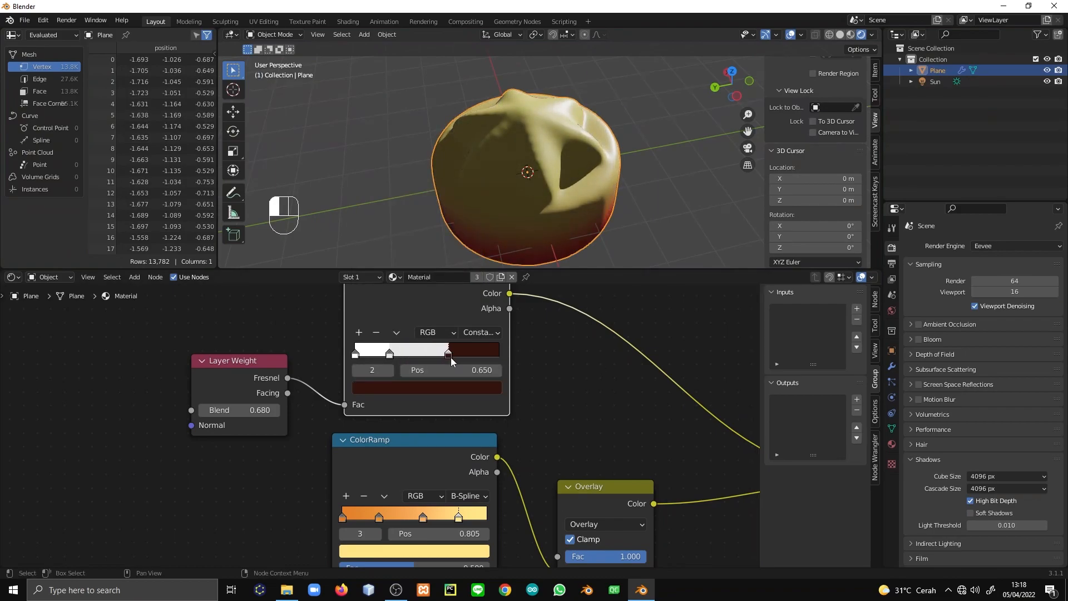
Lower the Layer Weight Blend to 0.590 and move the Fresnel ColorRamp's dark red stop to 0.455
middle_click_drag(467, 233, 449, 141)
left_click_drag(461, 354, 441, 354)
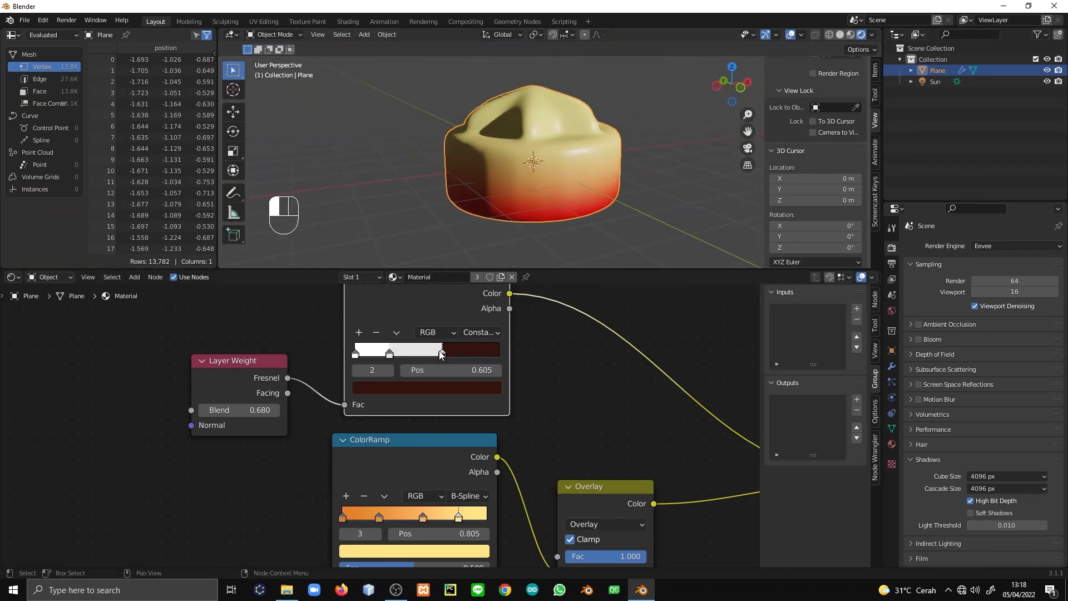
left_click_drag(258, 410, 228, 409, "shift")
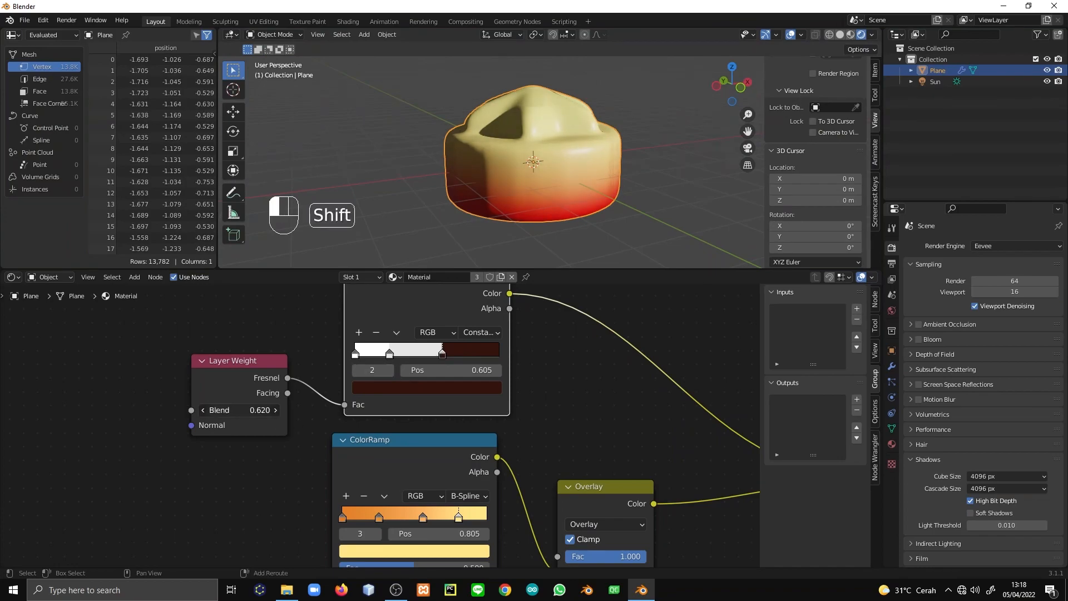
left_click_drag(445, 360, 421, 360)
middle_click_drag(479, 223, 526, 199)
Move the Sun light to a new spot off to one side of the object
scroll(524, 200, "down", 4)
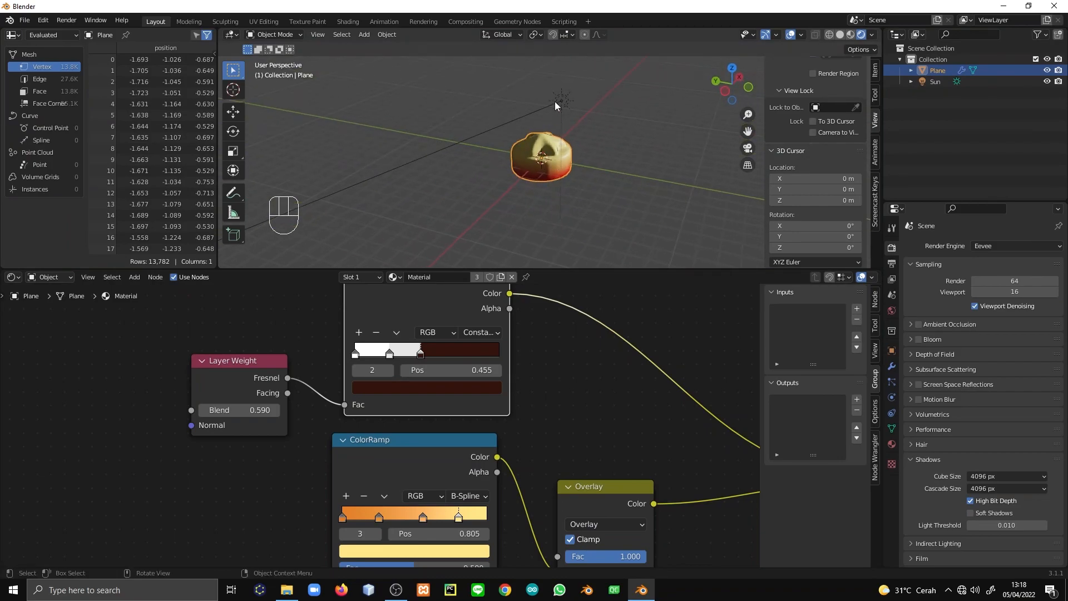
left_click(555, 102)
key("g")
left_click(484, 136)
left_click_drag(438, 153, 566, 153)
scroll(557, 178, "up", 4)
mouse_move(556, 182)
middle_mouse_down()
mouse_move(613, 177)
mouse_move(556, 180)
middle_mouse_up()
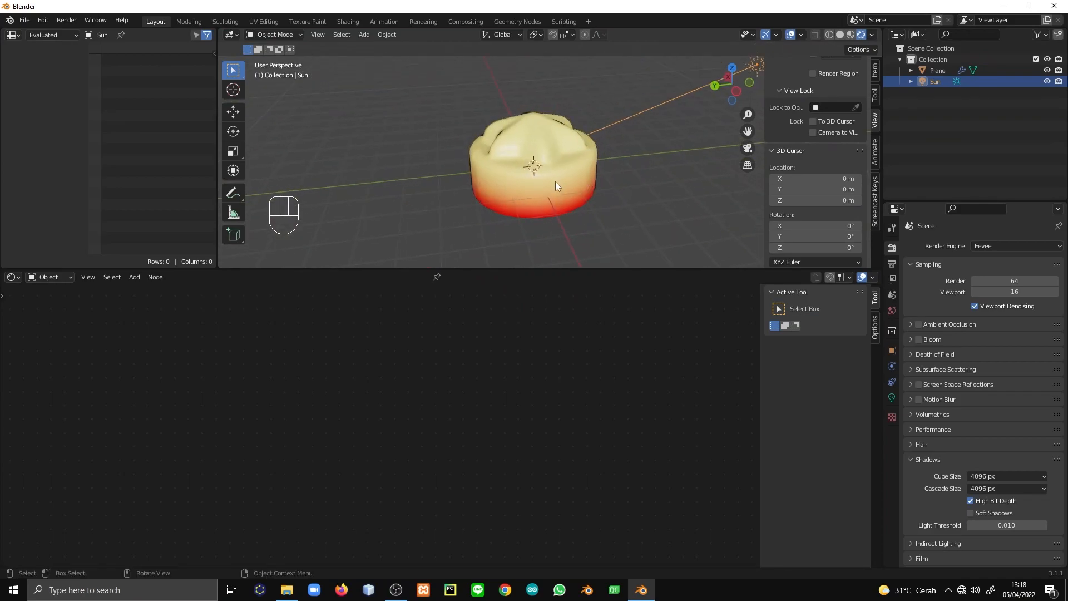
Select the star-topped object, rearrange the orange ColorRamp's stops with the last one at 0.591, and show the object's modifier settings
left_click(556, 180)
scroll(454, 489, "up", 3)
left_click_drag(405, 504, 431, 506)
left_click(352, 505)
mouse_move(353, 505)
left_mouse_down()
mouse_move(365, 506)
mouse_move(347, 506)
left_mouse_up()
left_click_drag(513, 505, 470, 507)
middle_click_drag(617, 200, 525, 259)
left_click(891, 365)
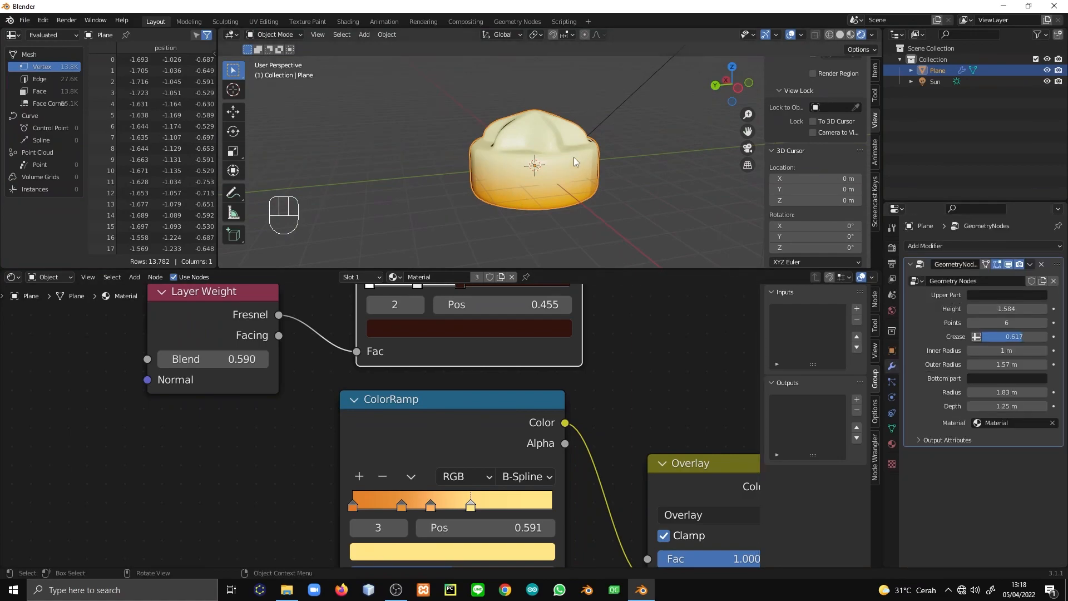
Duplicate the black-to-white height ColorRamp below the original and link the Separate XYZ Z output to the copy's Fac
middle_click_drag(627, 436, 477, 370)
scroll(478, 371, "down", 5)
middle_click_drag(483, 449, 547, 417)
left_click_drag(441, 507, 468, 476)
scroll(495, 517, "down", 4)
middle_click_drag(495, 517, 483, 426)
key("shift+d")
left_click(489, 519)
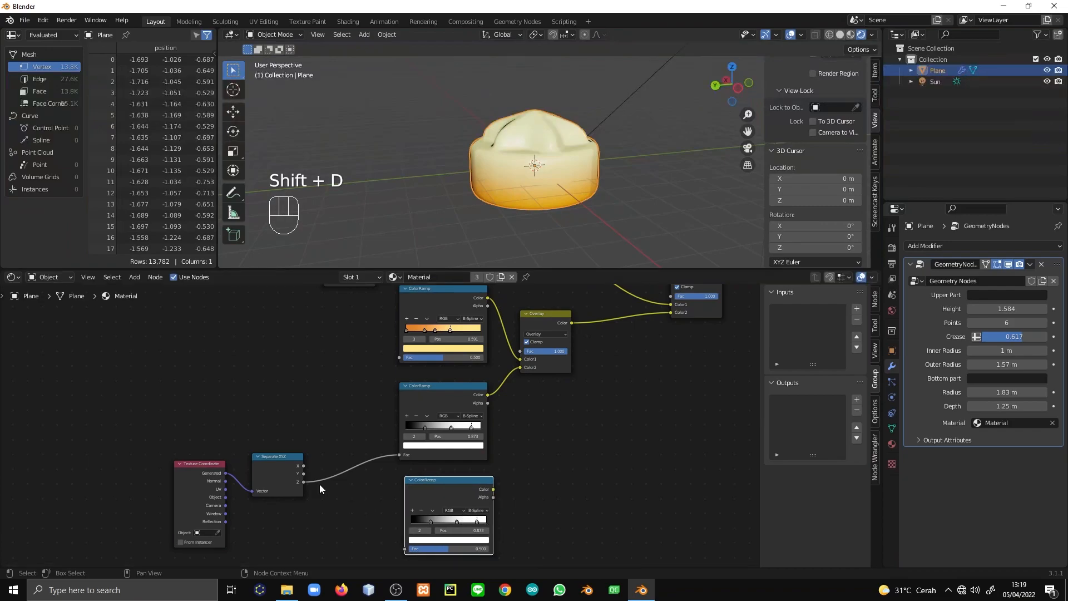
left_click_drag(304, 484, 416, 550)
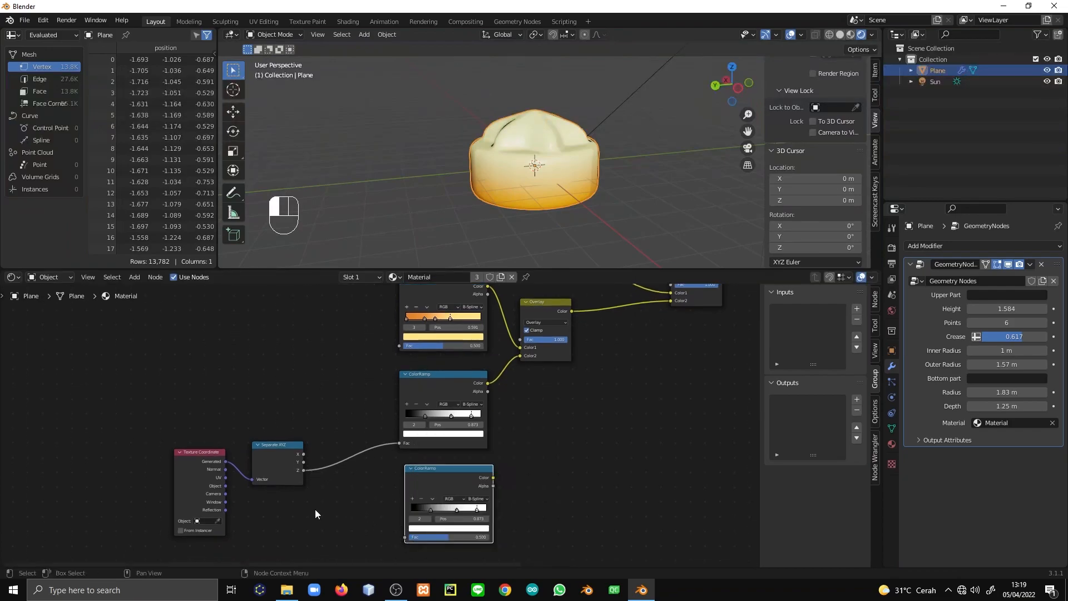
left_click_drag(304, 471, 411, 541)
Preview the duplicated ColorRamp on the object and rearrange its stops into a white-to-black gradient
middle_click_drag(481, 467, 421, 485)
scroll(421, 485, "up", 4)
left_click(389, 487, "ctrl+shift")
middle_click_drag(486, 464, 520, 382)
scroll(384, 470, "up", 4)
mouse_move(384, 460)
left_mouse_down()
mouse_move(495, 458)
mouse_move(394, 457)
mouse_move(413, 459)
left_mouse_up()
scroll(468, 482, "down", 5)
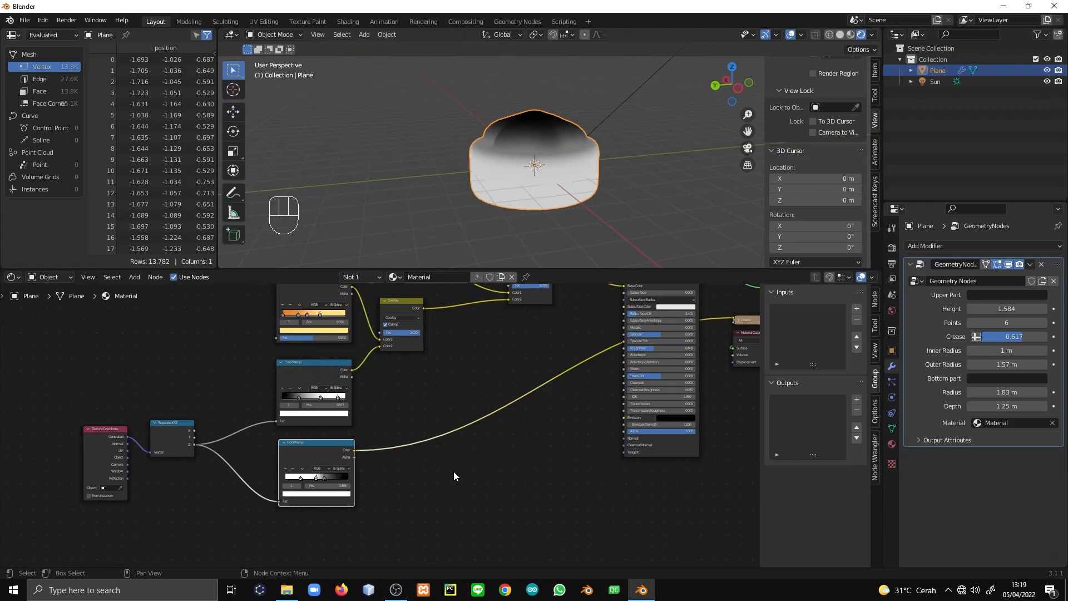
Change the duplicated ColorRamp's black stop to dark red, hex 88312A
middle_click_drag(450, 470, 508, 414)
scroll(391, 418, "up", 3)
left_click(387, 421)
left_click(395, 444)
left_click_drag(403, 350, 402, 324)
mouse_move(342, 362)
left_mouse_down()
mouse_move(361, 375)
mouse_move(358, 366)
left_mouse_up()
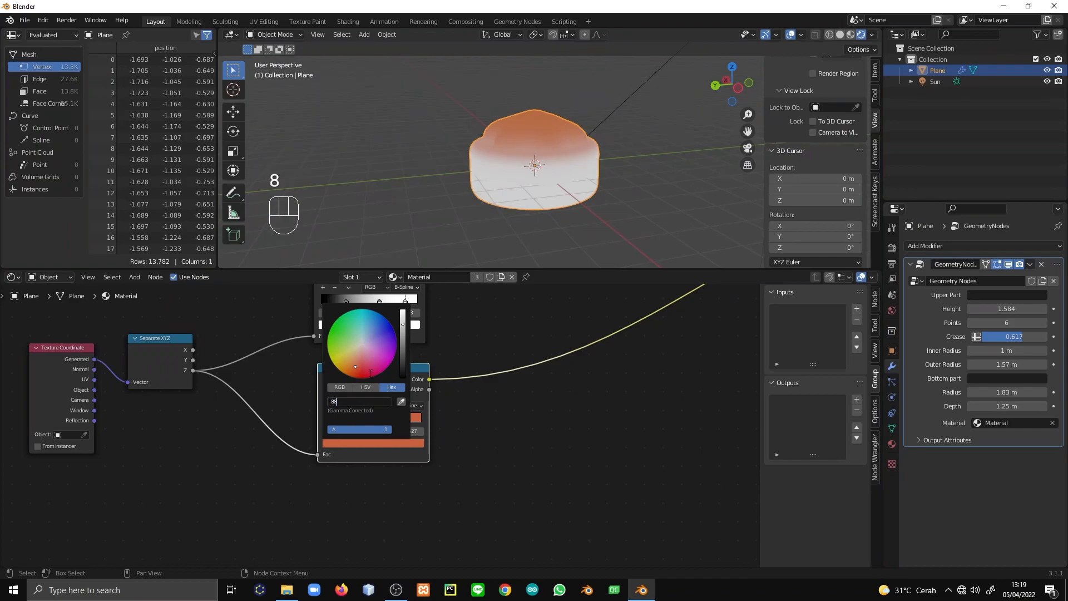
key("Return")
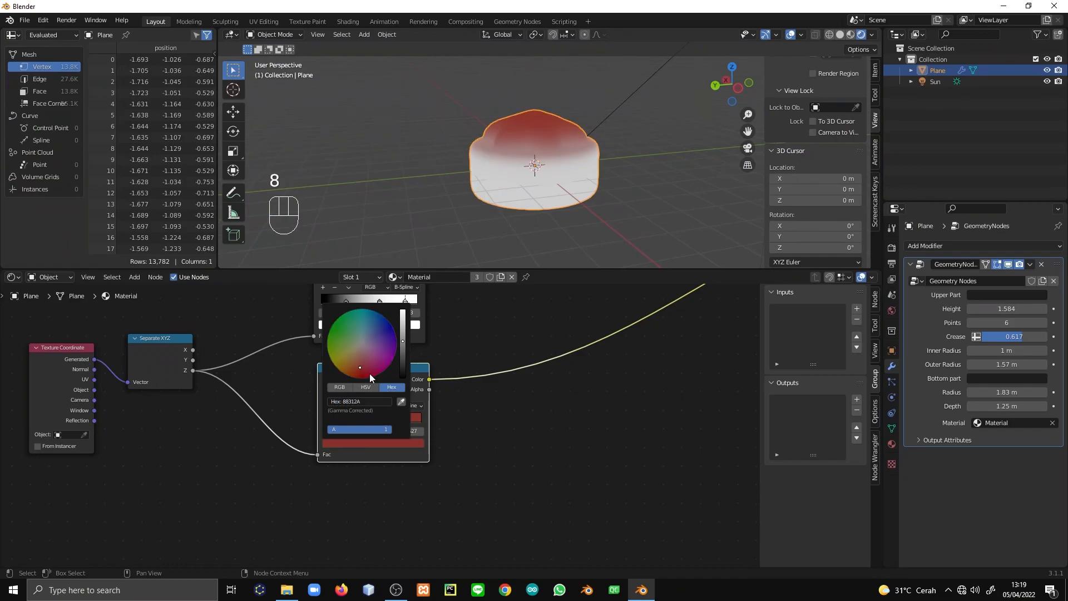
Move the duplicated ColorRamp's dark red stop to 0.505 and place its white stop just before it
scroll(392, 443, "up", 3)
left_click_drag(387, 419, 293, 406)
mouse_move(354, 416)
left_mouse_down()
mouse_move(331, 416)
mouse_move(368, 416)
left_mouse_up()
middle_click_drag(443, 219, 490, 260)
Mix the two height ColorRamps with a Multiply node at Fac 1.000 feeding the Overlay node's Color2
scroll(603, 371, "down", 8)
middle_click_drag(604, 370, 332, 517)
scroll(291, 524, "down", 2)
right_click_drag(252, 495, 245, 400, "ctrl+shift")
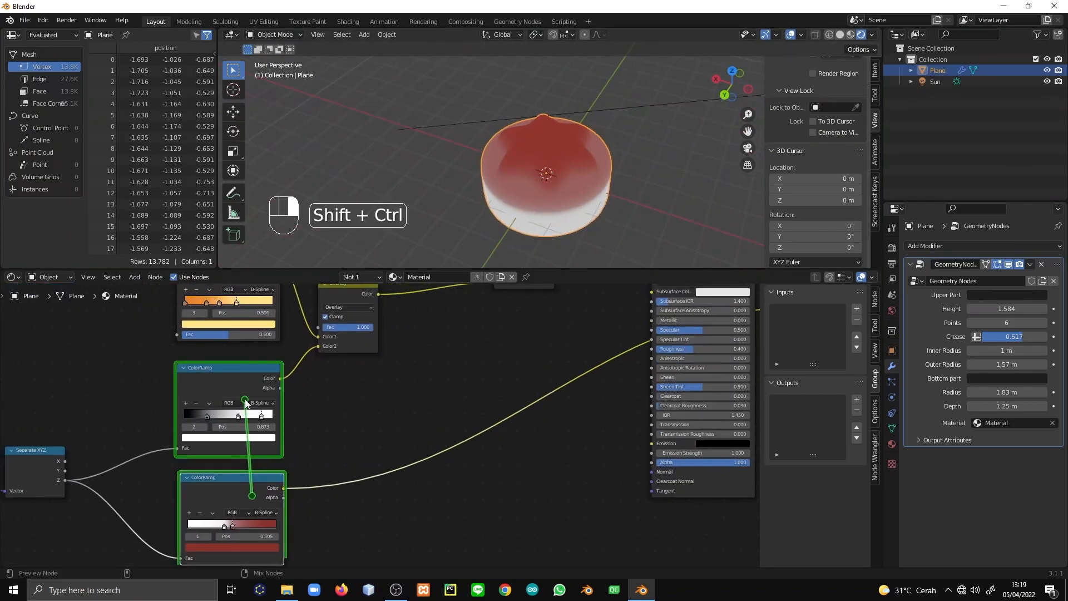
left_click(343, 468)
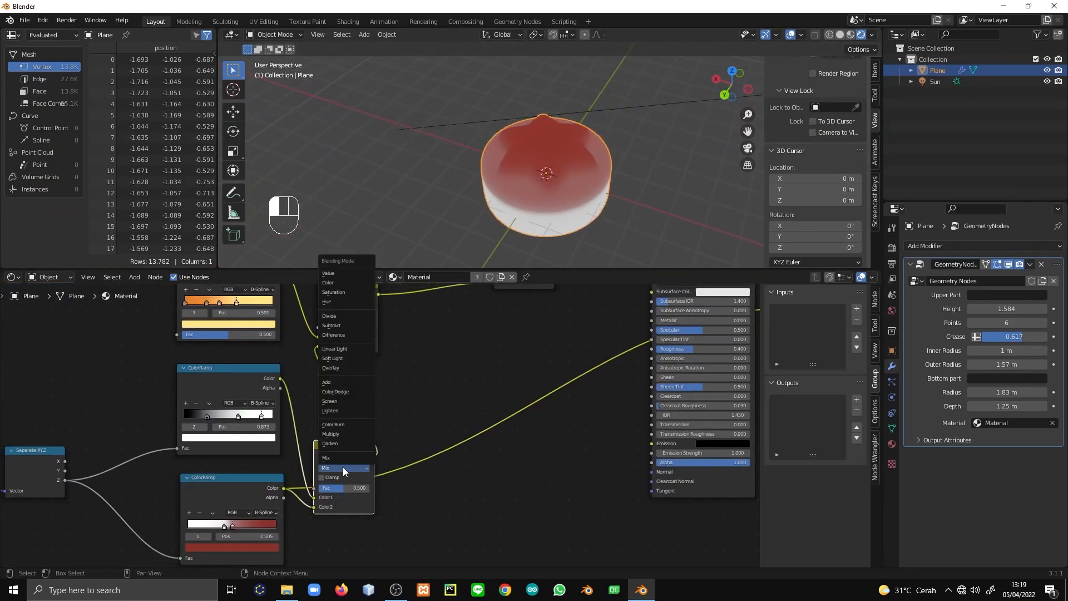
left_click(344, 435)
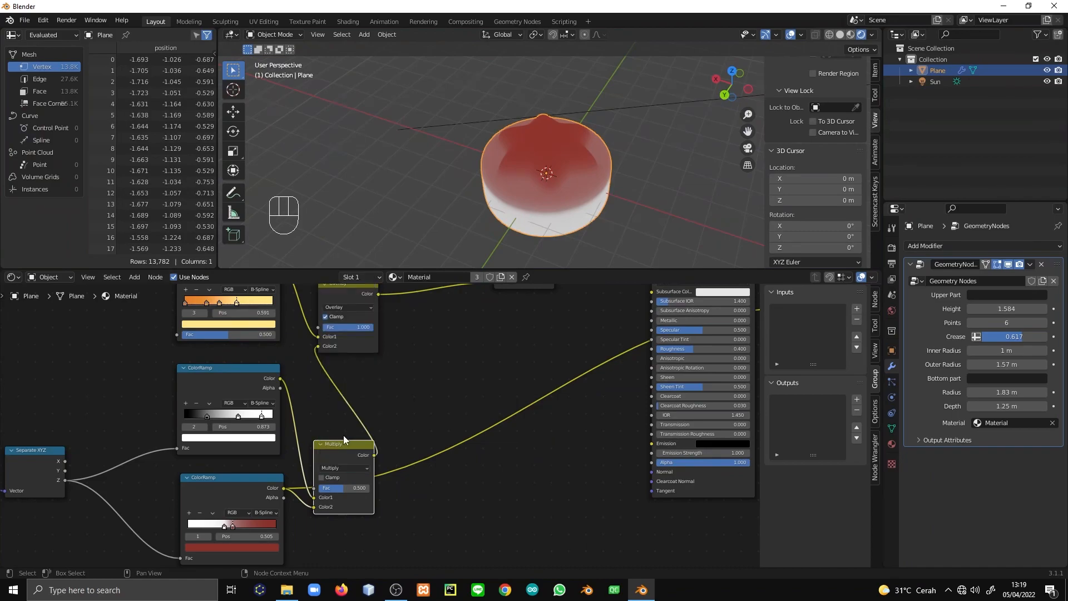
scroll(448, 411, "down", 1)
middle_click_drag(403, 432, 172, 511)
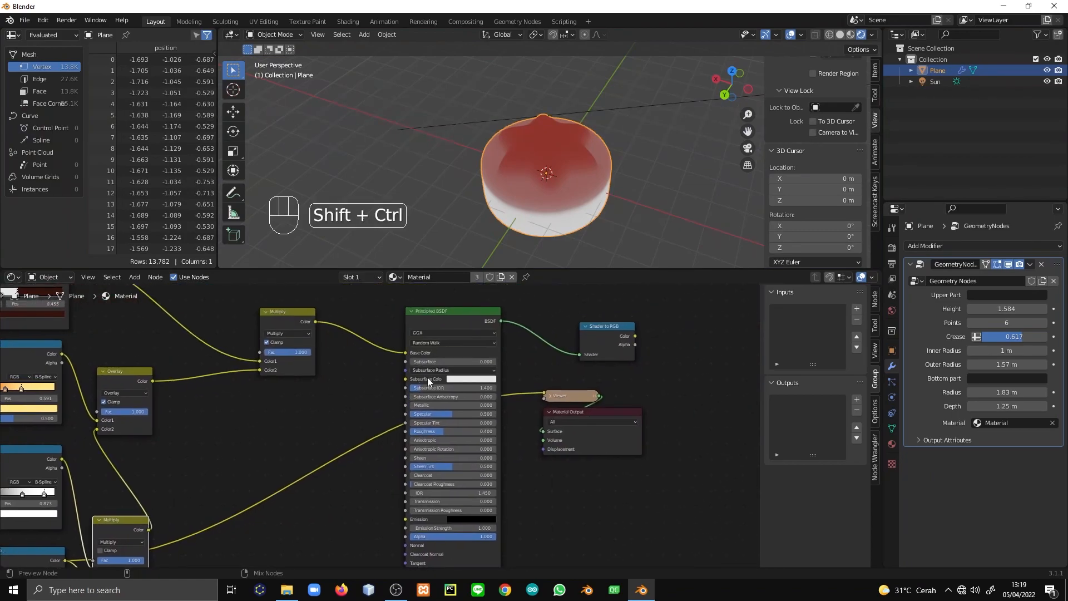
Preview the Shader to RGB output on the object and inspect the shading from several sides
left_click(449, 315, "ctrl+shift")
left_click(606, 326, "ctrl+shift")
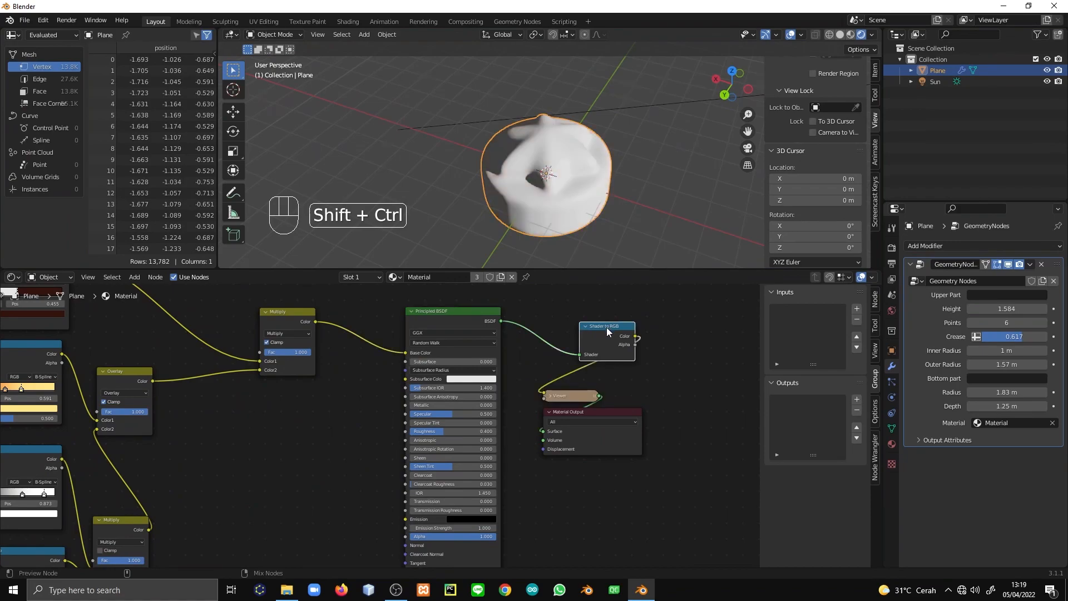
middle_click_drag(439, 214, 526, 178)
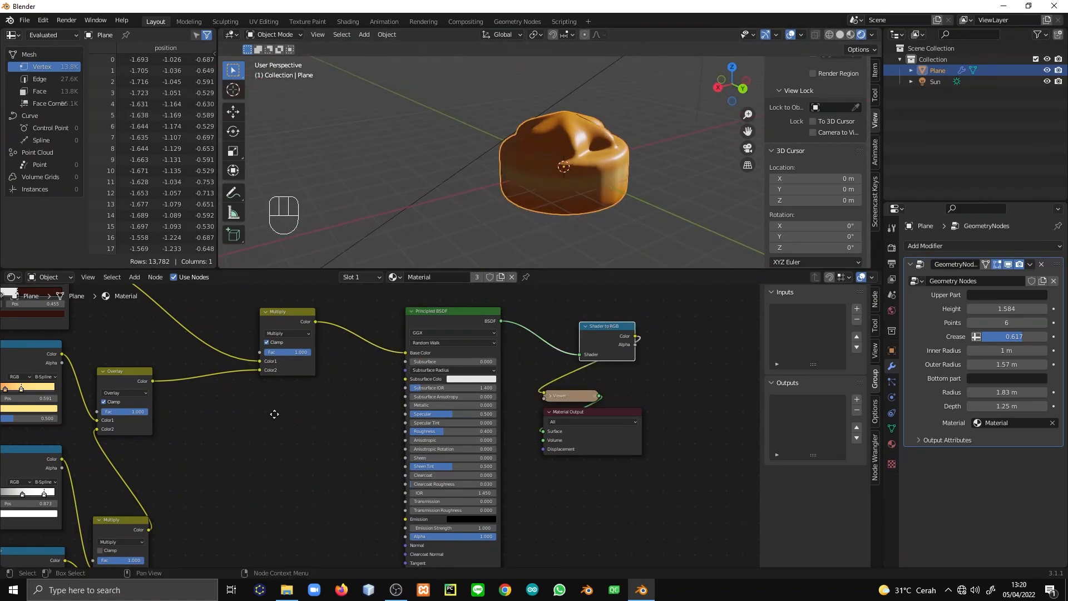
middle_click_drag(270, 415, 410, 357)
middle_click_drag(538, 149, 604, 171)
middle_click_drag(346, 471, 409, 415)
scroll(370, 423, "up", 3)
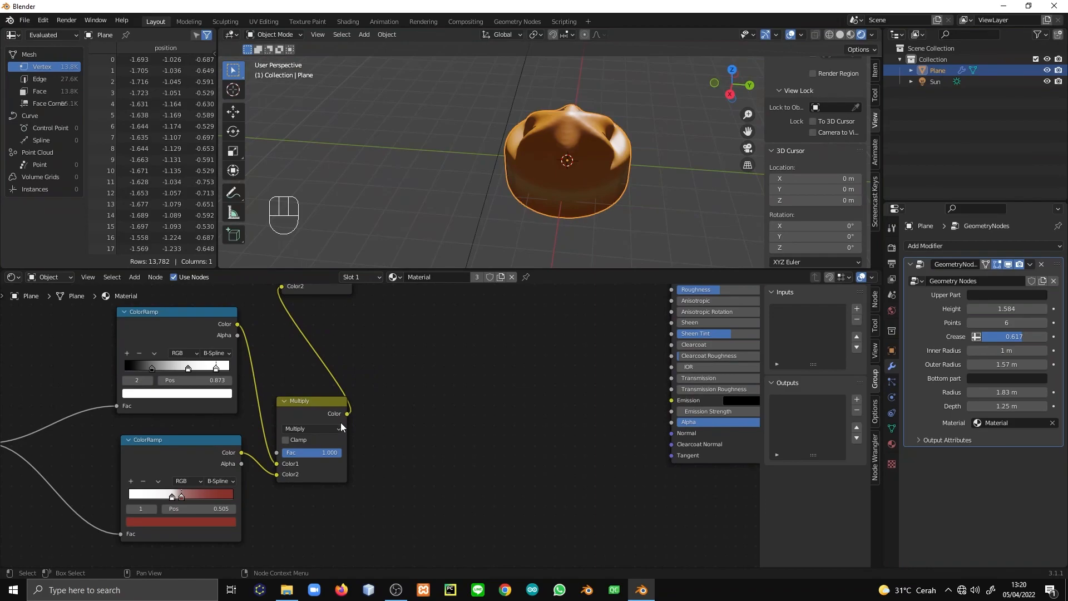
middle_click_drag(318, 410, 378, 429)
middle_click_drag(295, 192, 426, 220)
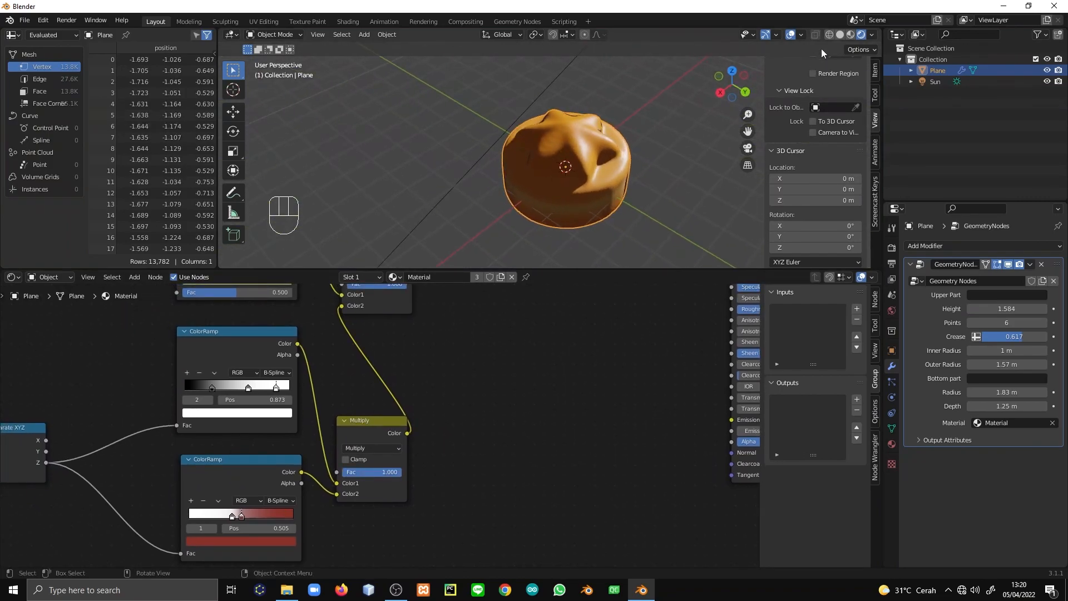
Switch the viewport to Material Preview and shift the duplicated ColorRamp's dark red stop to crimson, hex 882839
left_click(850, 35)
middle_click_drag(525, 194, 622, 169)
middle_click_drag(287, 473, 399, 399)
scroll(392, 411, "up", 3)
left_click(352, 486)
left_click_drag(362, 340, 333, 378)
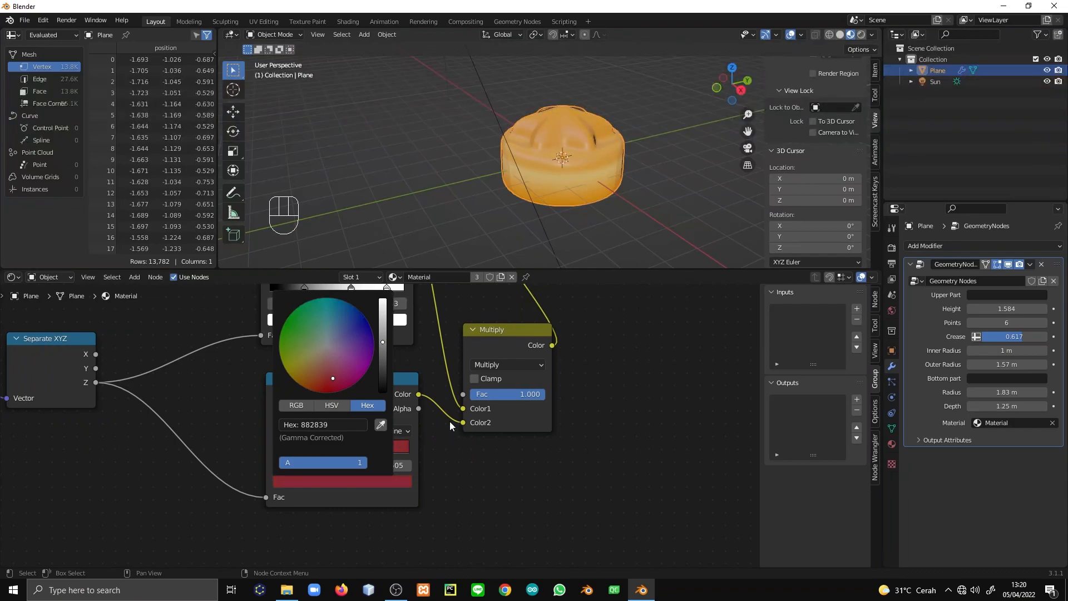
key("ctrl+z")
middle_click_drag(436, 440, 458, 507)
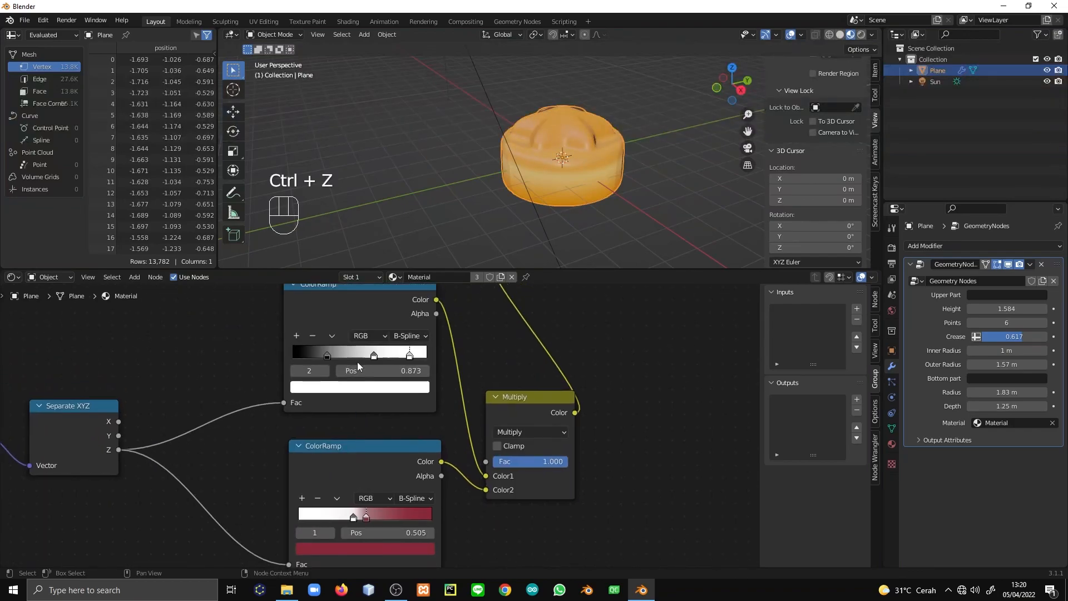
Shift the black-to-white ColorRamp's stops toward its start, the last to 0.555, and move the crimson ColorRamp's white stop to 0.573
left_click_drag(325, 355, 307, 354)
mouse_move(374, 357)
left_mouse_down()
mouse_move(348, 357)
mouse_move(371, 356)
left_mouse_up()
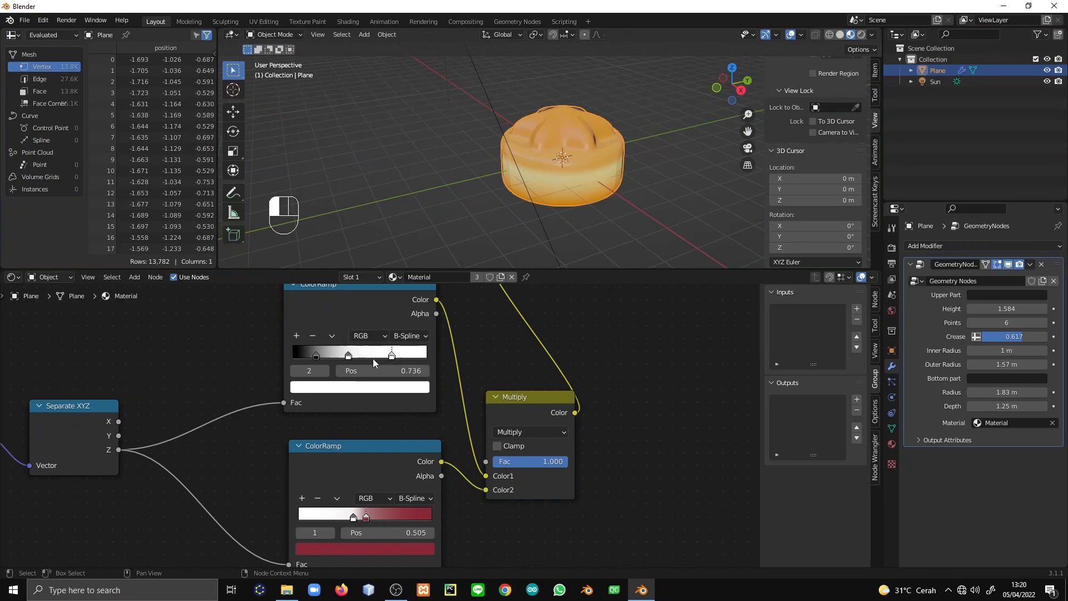
middle_click_drag(375, 485, 379, 433)
mouse_move(370, 465)
left_mouse_down()
mouse_move(392, 470)
mouse_move(379, 468)
left_mouse_up()
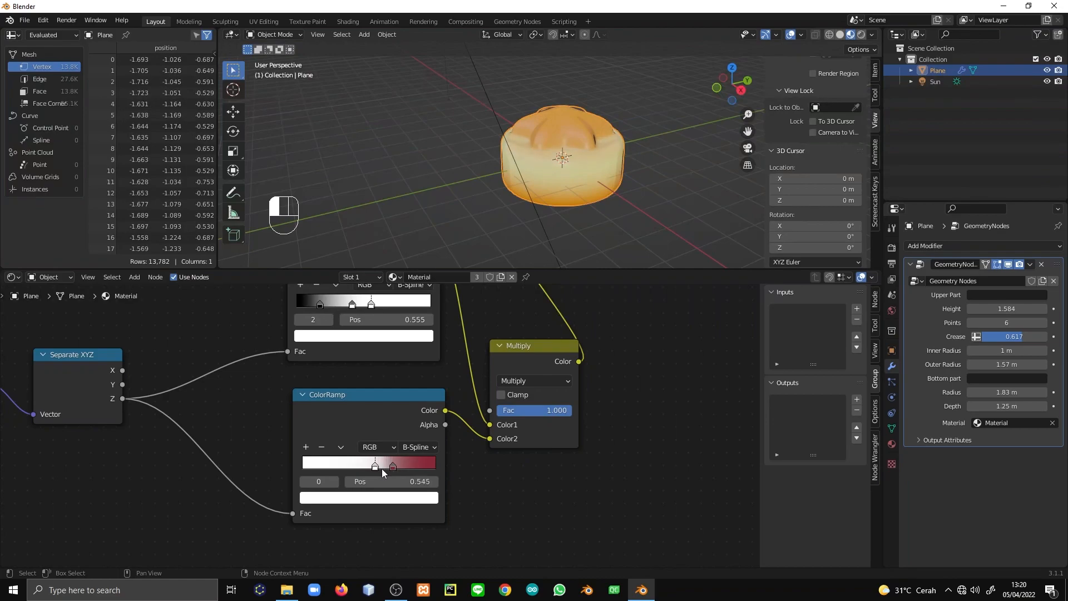
Switch the viewport to Rendered shading and look closely at the star top
middle_click_drag(499, 161, 723, 139)
left_click(861, 34)
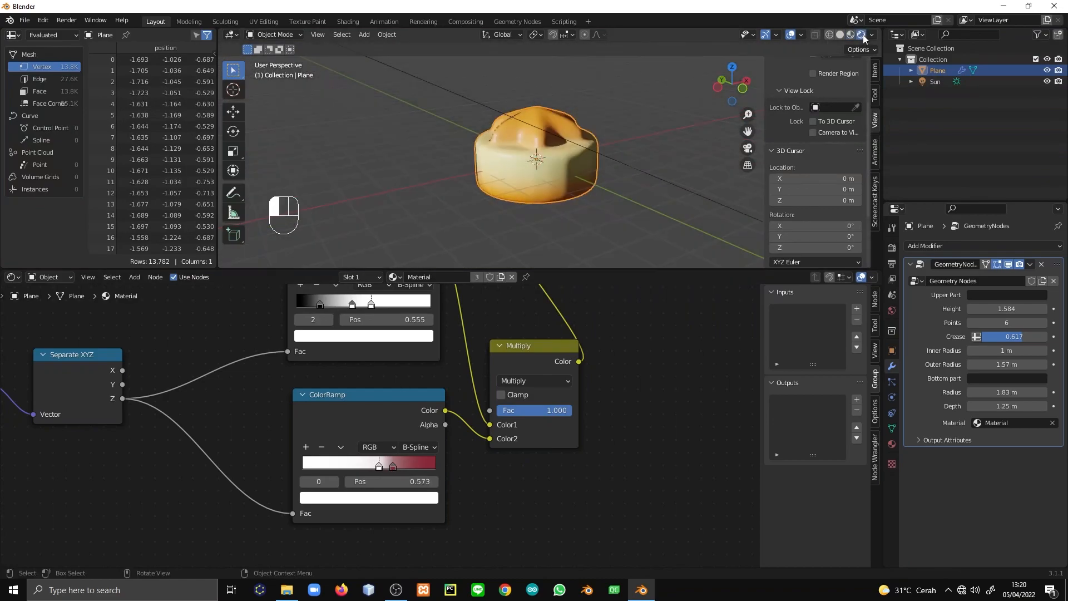
mouse_move(610, 155)
middle_mouse_down()
mouse_move(688, 154)
mouse_move(516, 148)
mouse_move(606, 161)
mouse_move(540, 157)
mouse_move(517, 173)
mouse_move(531, 152)
middle_mouse_up()
scroll(540, 157, "up", 3)
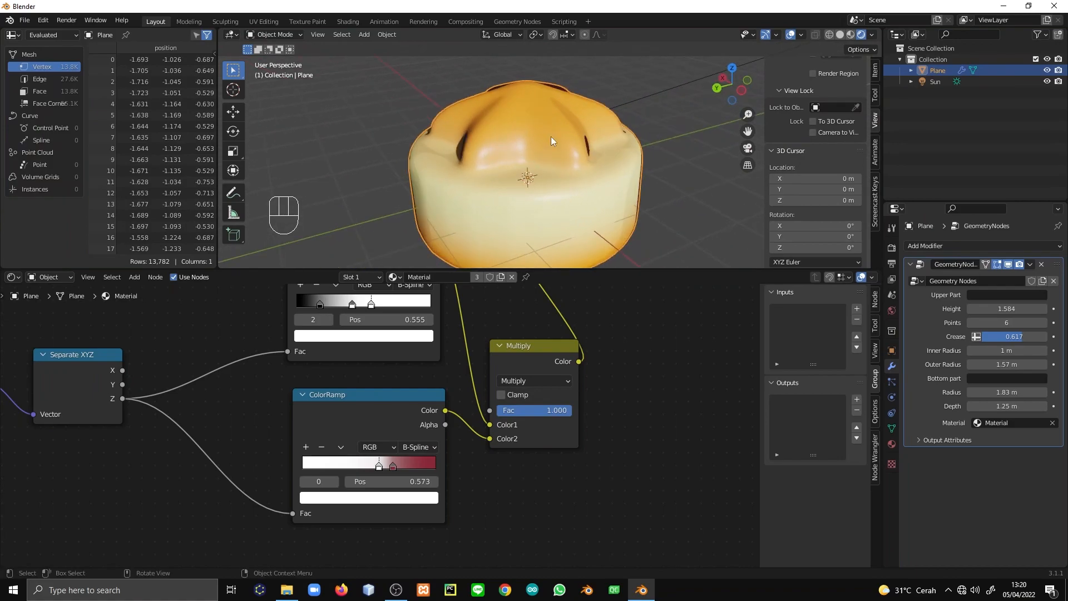
Respace the orange ColorRamp's stops, moving the light yellow end stop to 0.809
middle_click_drag(515, 368, 417, 478)
scroll(425, 468, "down", 3)
middle_click_drag(381, 418, 450, 500)
scroll(383, 417, "up", 6)
left_click_drag(375, 349, 405, 349)
left_click_drag(335, 349, 299, 354)
mouse_move(415, 349)
left_mouse_down()
mouse_move(393, 349)
mouse_move(433, 351)
left_mouse_up()
middle_click_drag(557, 167, 565, 212)
scroll(572, 436, "down", 4)
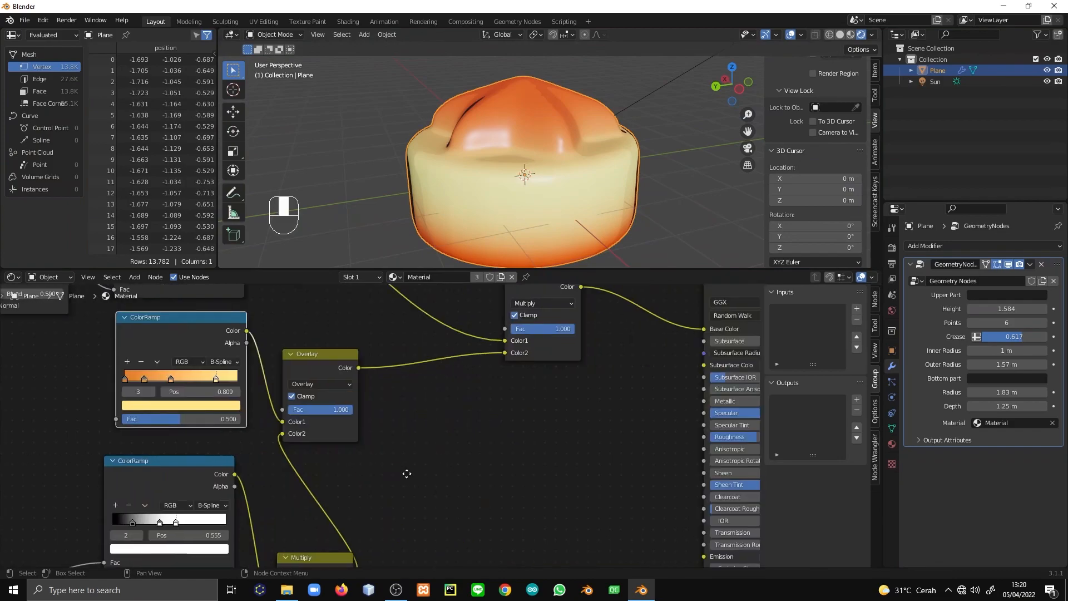
middle_click_drag(495, 178, 501, 156)
middle_click_drag(513, 449, 482, 442)
middle_click_drag(335, 471, 356, 377)
left_click_drag(239, 451, 457, 503)
type("MATH")
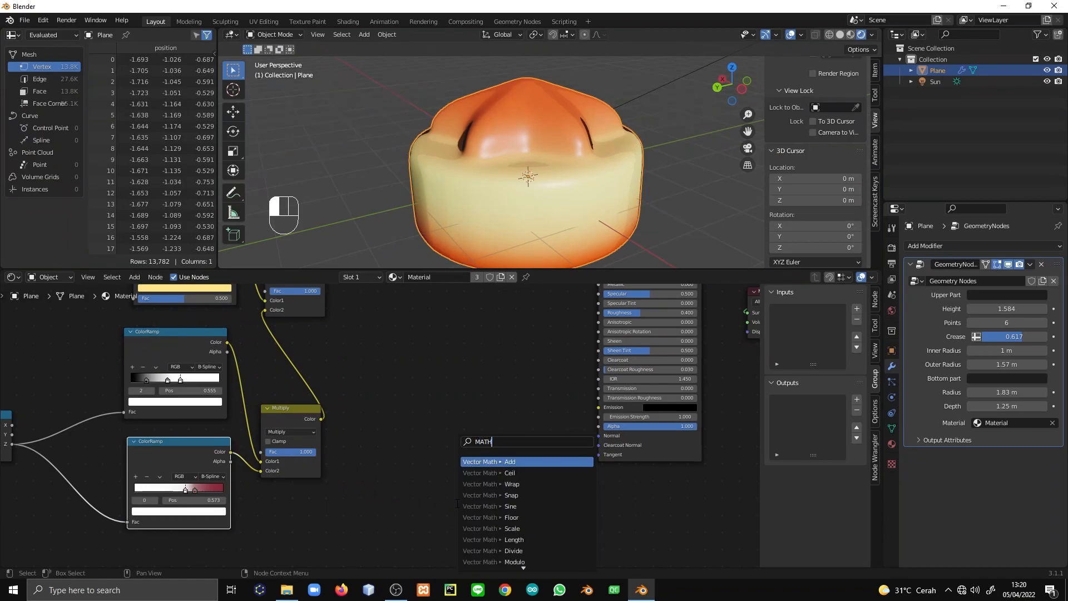
key("Return")
left_click(350, 501)
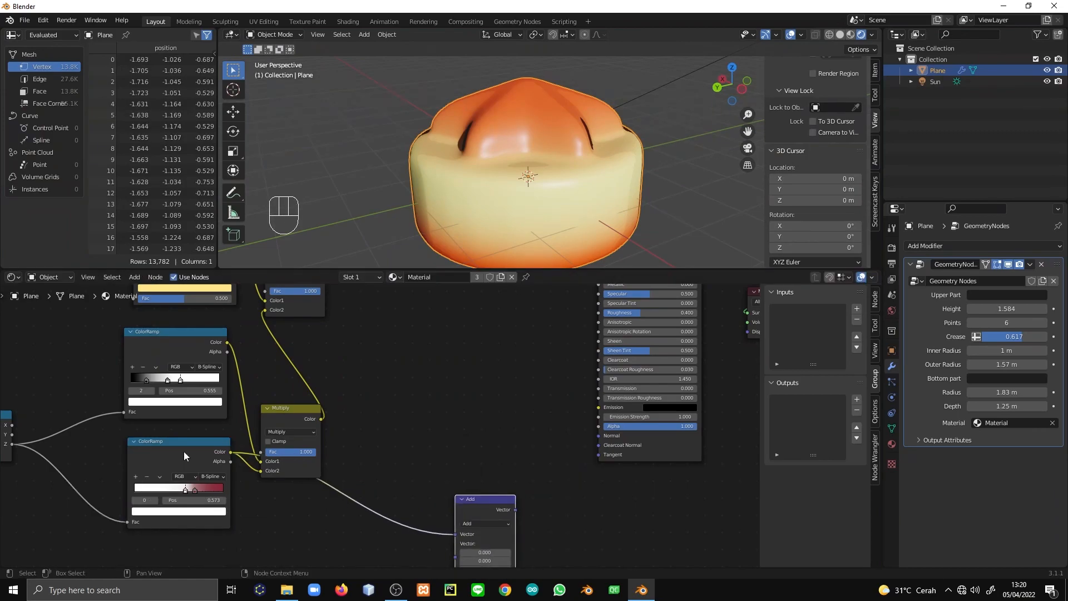
key("ctrl+z")
Add a Math node set to Subtract that subtracts the crimson ColorRamp's Color output from 1.000
left_click_drag(236, 456, 391, 462)
type("math")
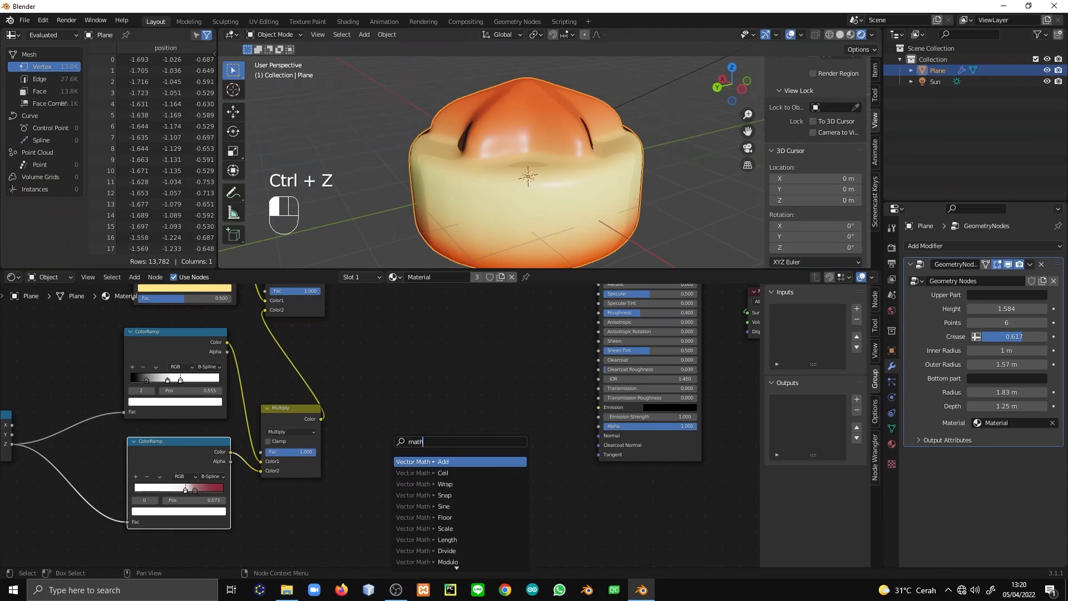
scroll(411, 472, "down", 20)
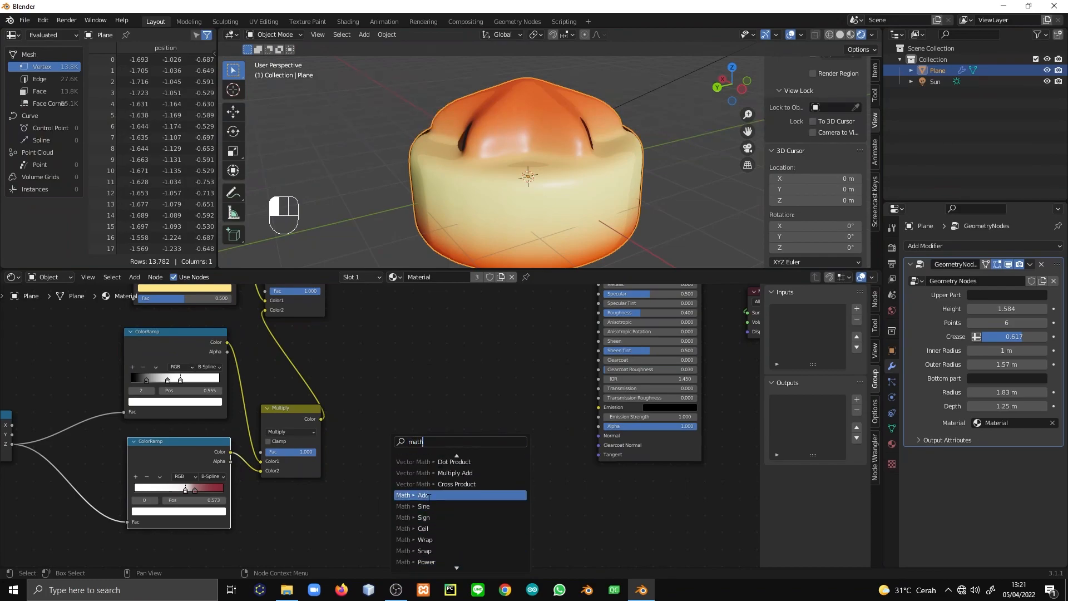
left_click(430, 495)
left_click(446, 448)
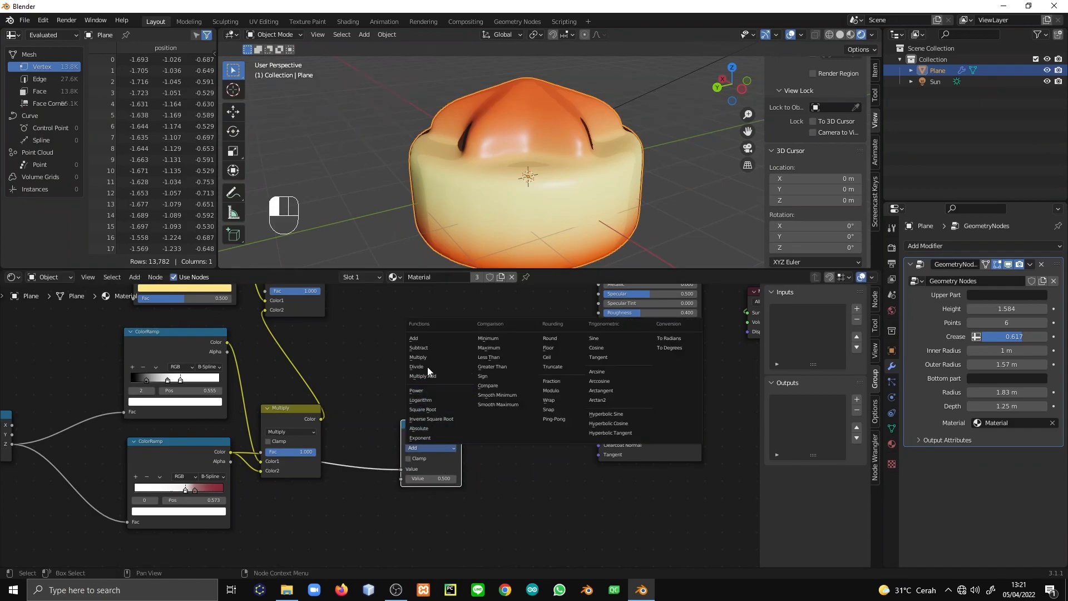
left_click(423, 348)
left_click_drag(399, 469, 401, 479)
Compare previews of the Subtract node and the crimson ColorRamp on the object
left_click(435, 436, "ctrl+shift")
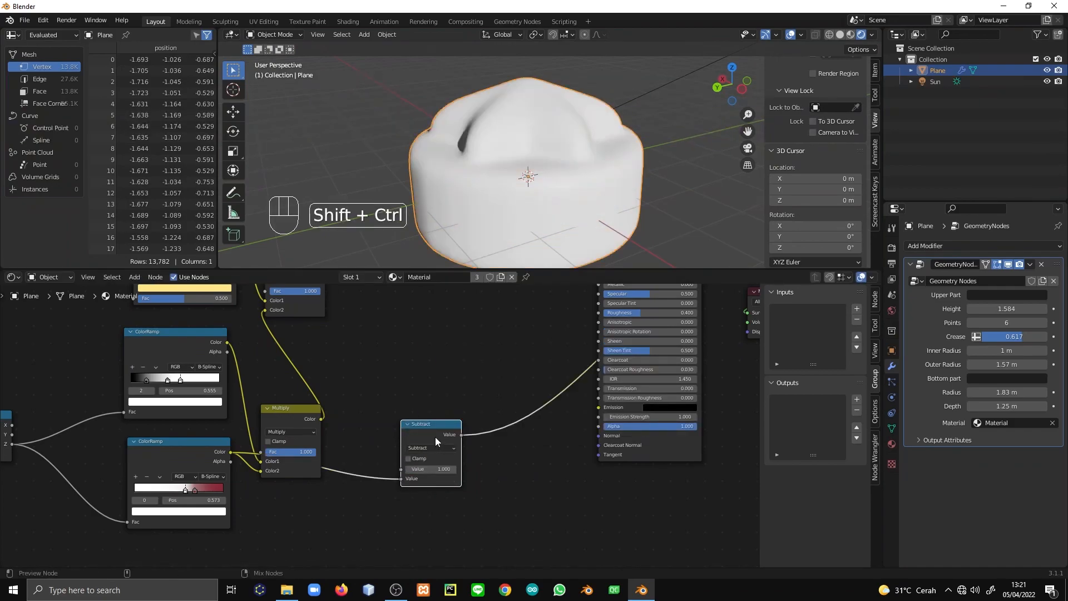
left_click(206, 448, "ctrl+shift")
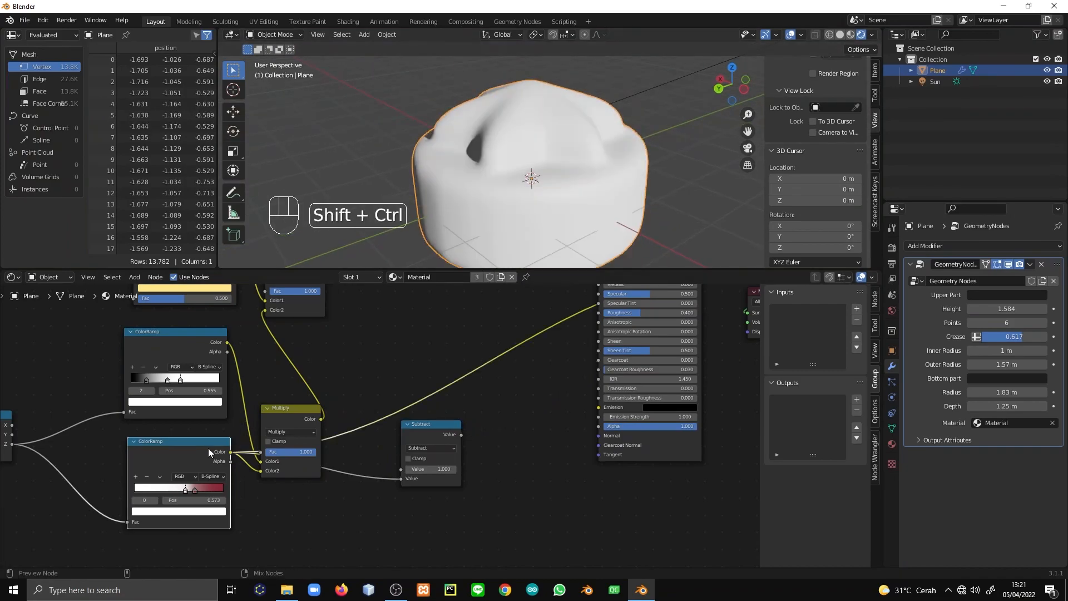
left_click(435, 438, "ctrl+shift")
middle_click_drag(515, 179, 412, 186)
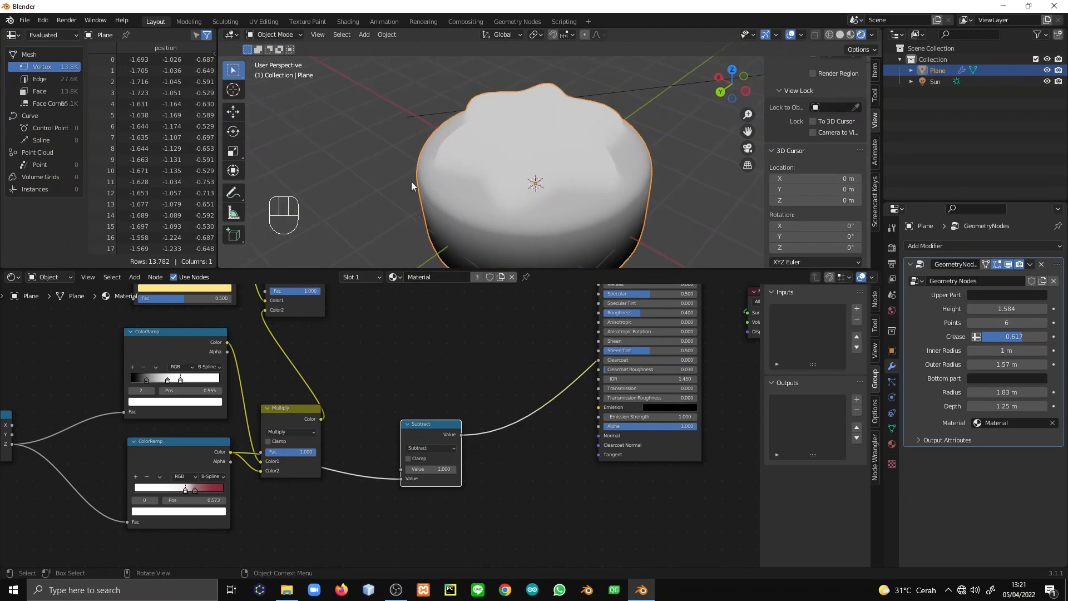
left_click(201, 453, "ctrl+shift")
left_click(421, 430, "ctrl+shift")
Link the Subtract node's output to the Principled BSDF's Roughness and preview the Shader to RGB output again
middle_click_drag(421, 429, 274, 497)
scroll(274, 496, "down", 1)
left_click_drag(275, 485, 401, 370)
middle_click_drag(523, 401, 408, 472)
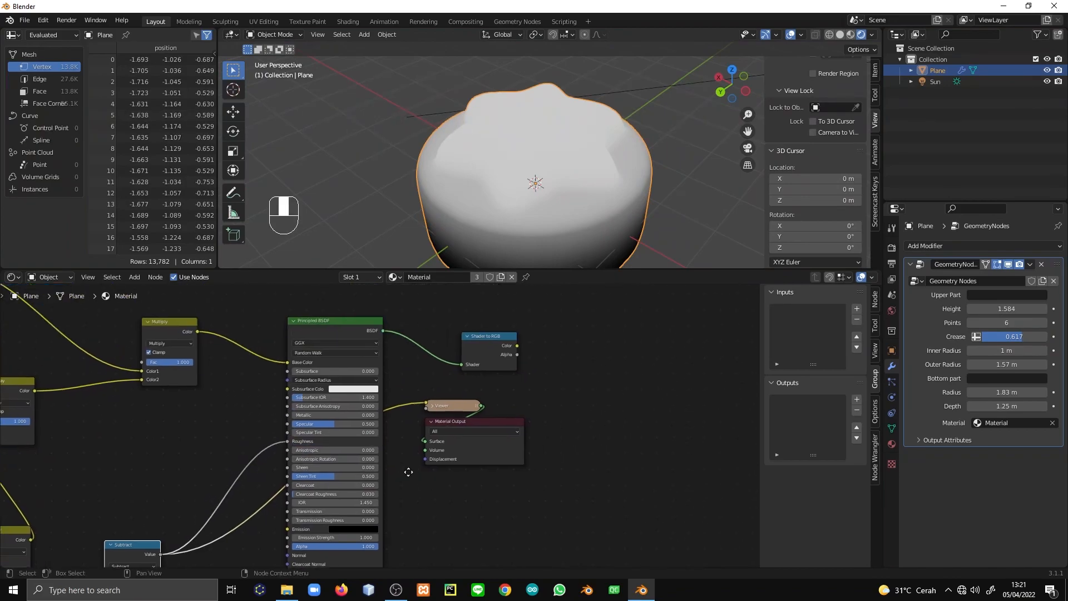
left_click(482, 362, "ctrl+shift")
left_click_drag(486, 421, 614, 406)
Insert a duplicate of the Subtract node between it and the Principled BSDF's Roughness, and set the duplicate's operation to Add
middle_click_drag(522, 439, 620, 372)
scroll(250, 490, "up", 5)
left_click(221, 471)
key("shift+d")
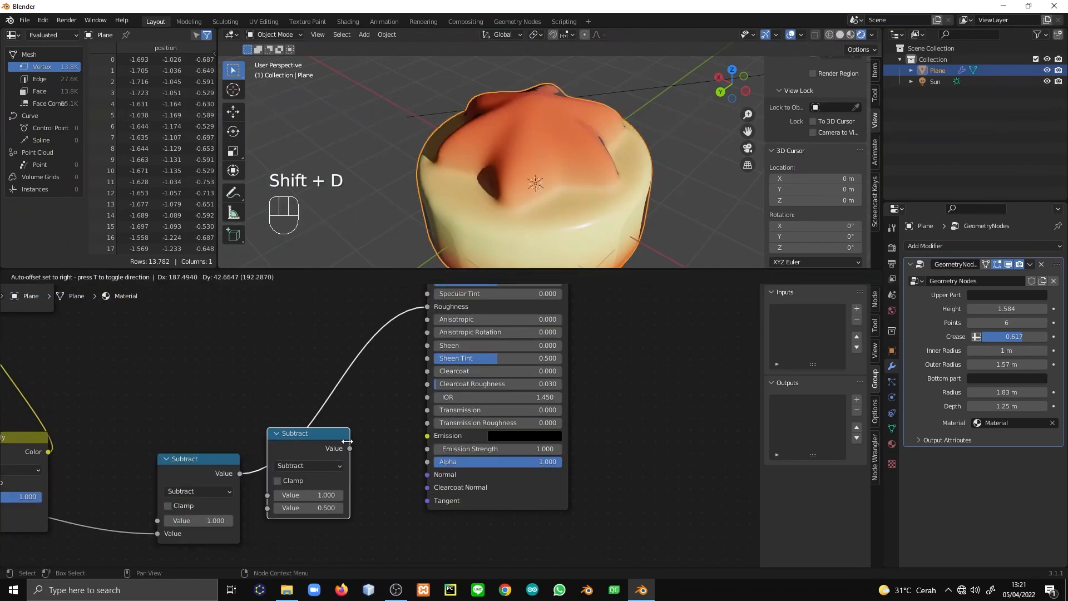
left_click(319, 468)
left_click(319, 467)
left_click(318, 466)
left_click(320, 465)
left_click(317, 316)
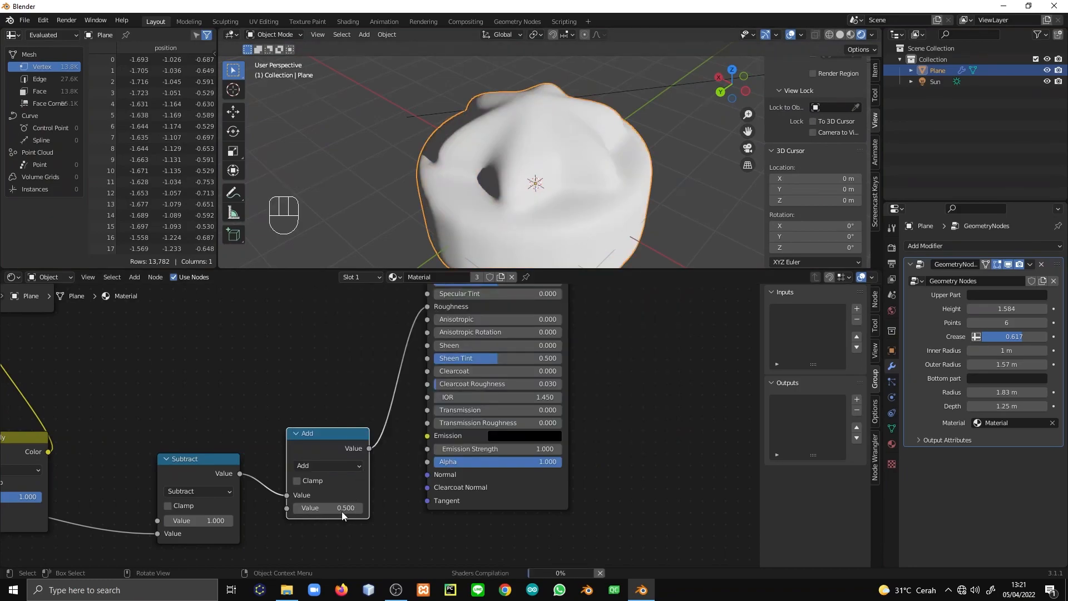
Set the Add node's second value to 0.670 while checking the roughness on the object
left_click_drag(342, 516, 328, 510, "shift")
middle_click_drag(562, 161, 505, 137)
left_click_drag(327, 510, 357, 510, "shift")
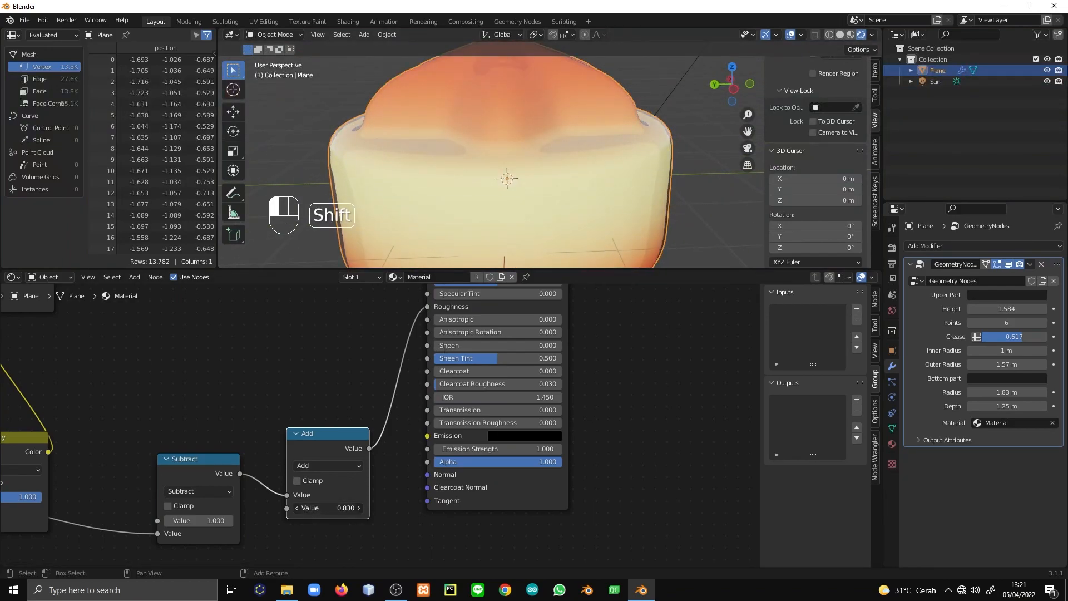
Change the Math node feeding Roughness to Multiply with a value of 0.240
left_click(327, 466)
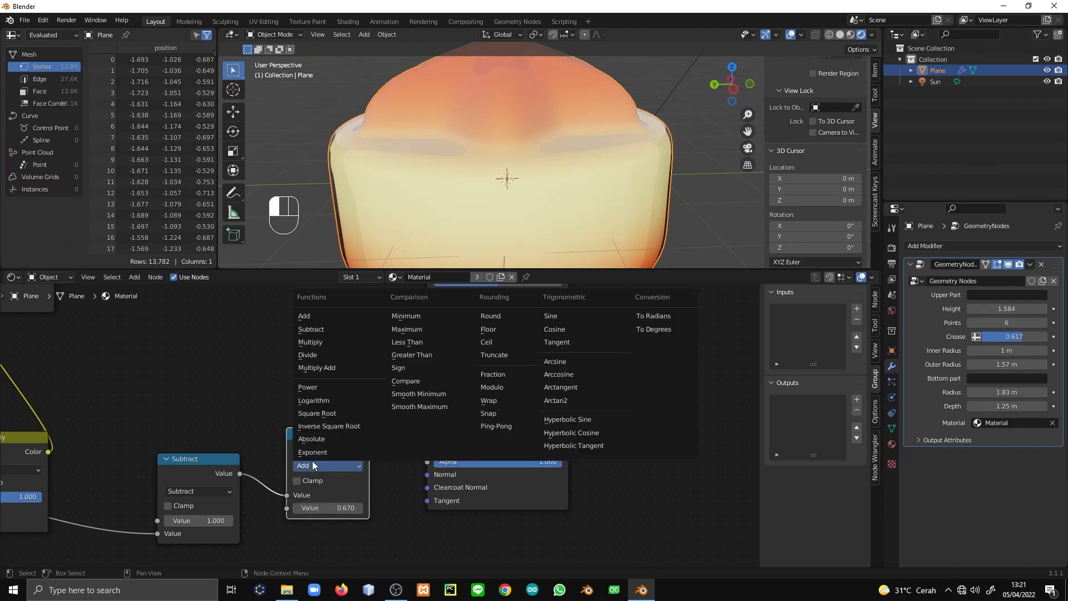
left_click(315, 343)
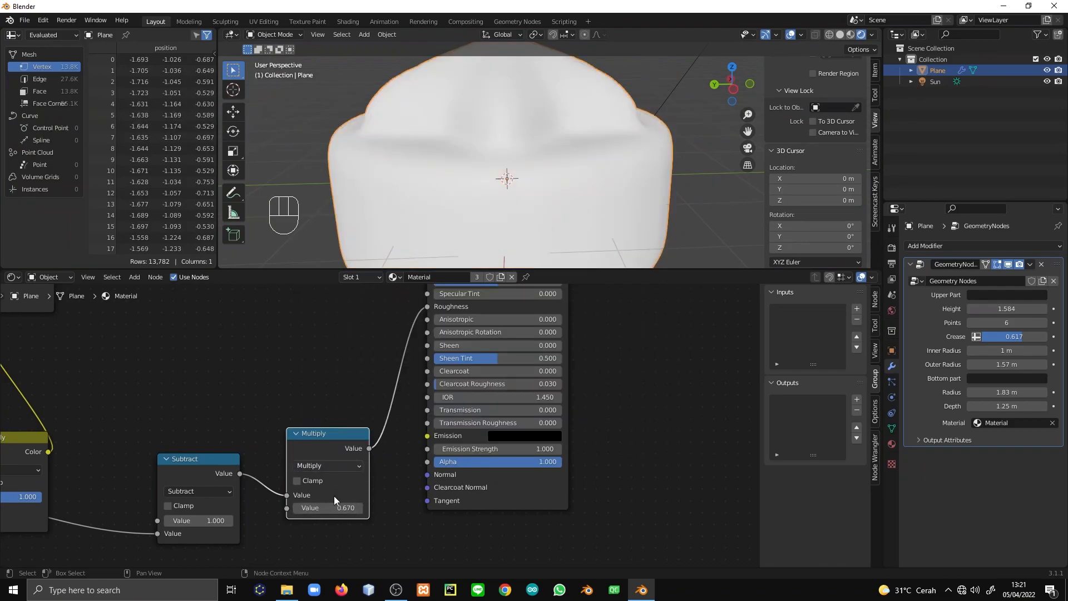
mouse_move(335, 511)
left_mouse_down("shift")
mouse_move(363, 511)
mouse_move(305, 510)
mouse_move(314, 511)
left_mouse_up("shift")
middle_click_drag(569, 108, 602, 181)
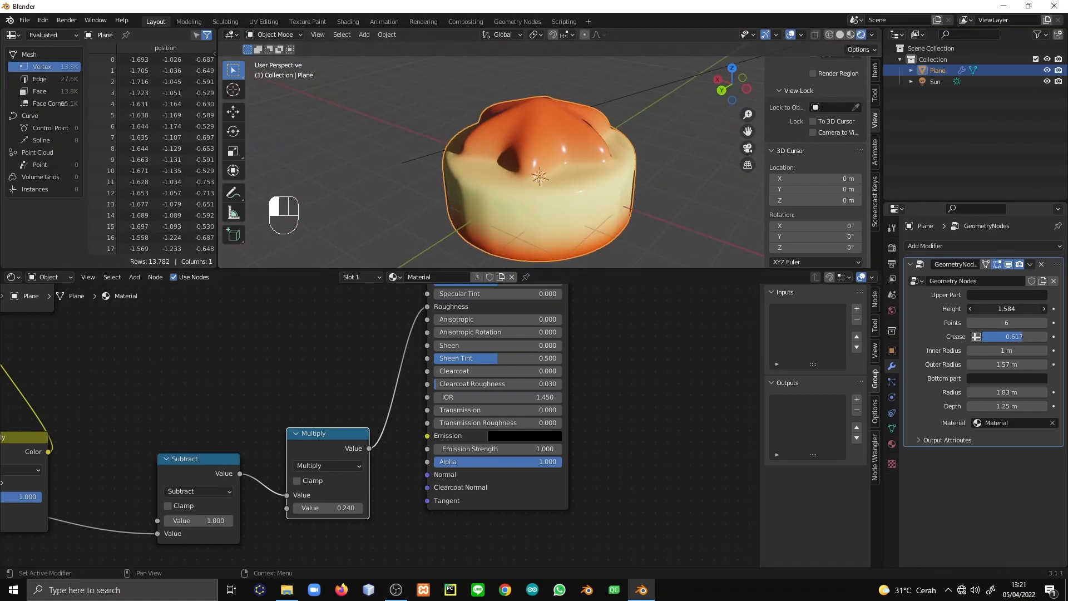
Set the geometry nodes modifier's Height to 1.694, Points to 7, bottom Radius to 2.01 m and Depth to 1.43 m
left_click_drag(1006, 309, 1011, 308)
left_click_drag(1004, 392, 1014, 392)
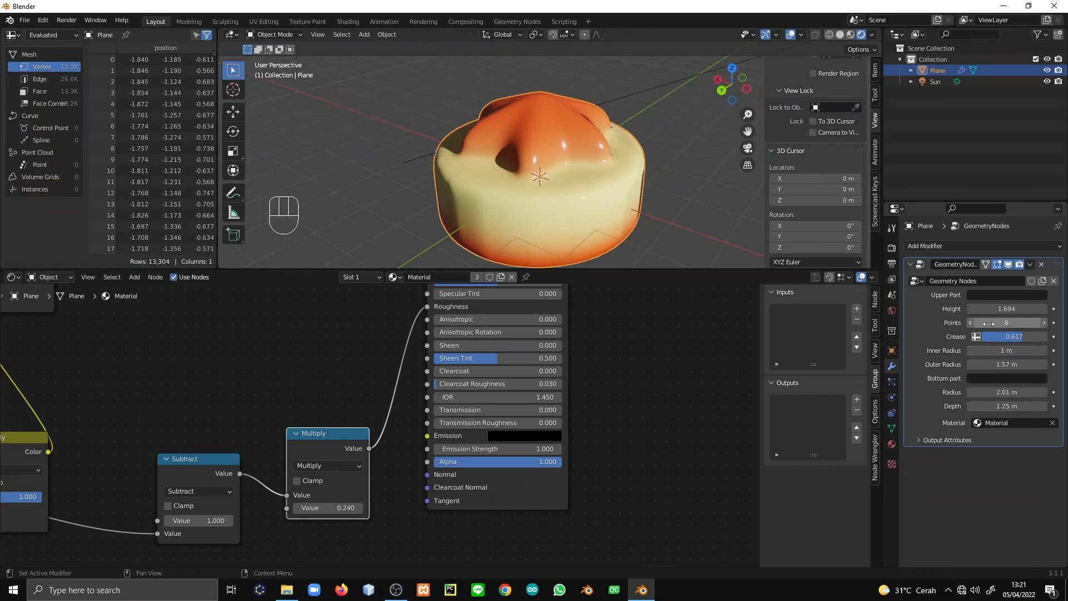
left_click(1053, 322)
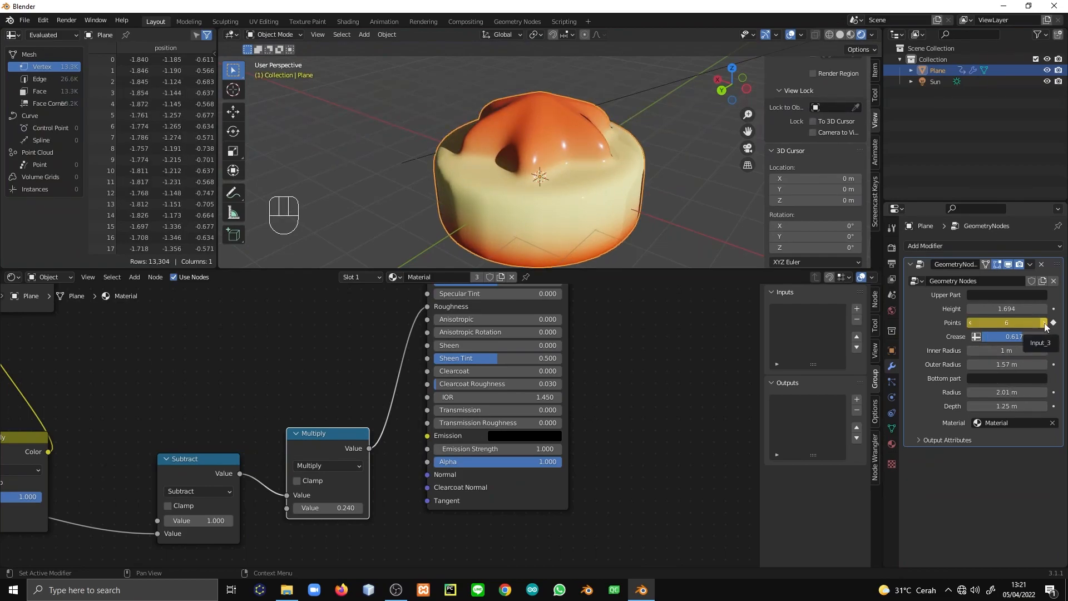
key("ctrl+z")
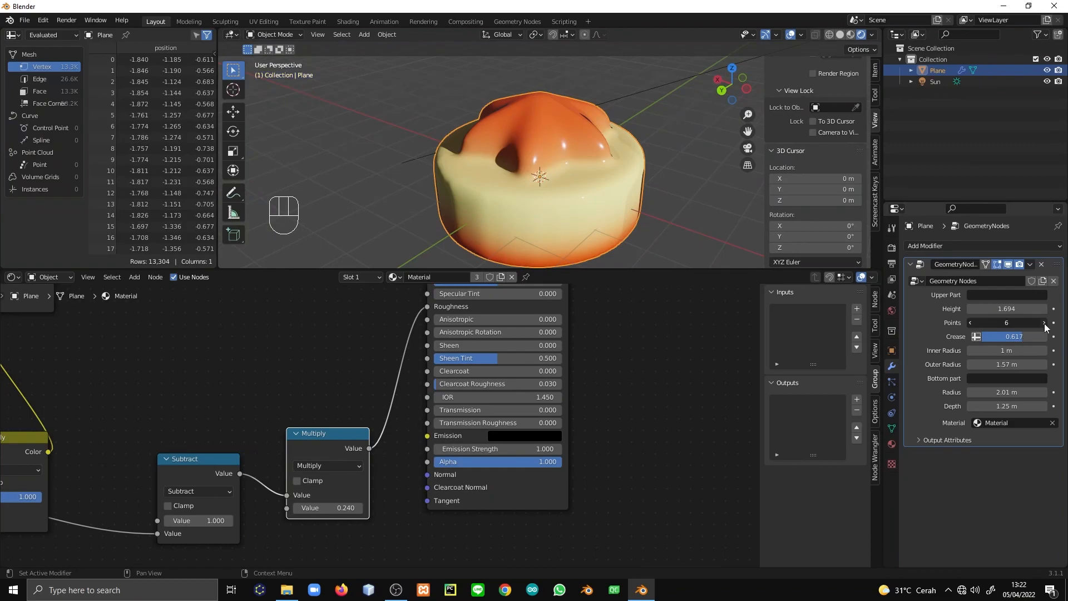
left_click(1044, 324)
middle_click_drag(465, 151, 595, 128)
left_click_drag(1007, 406, 1034, 406)
middle_click_drag(555, 208, 657, 223)
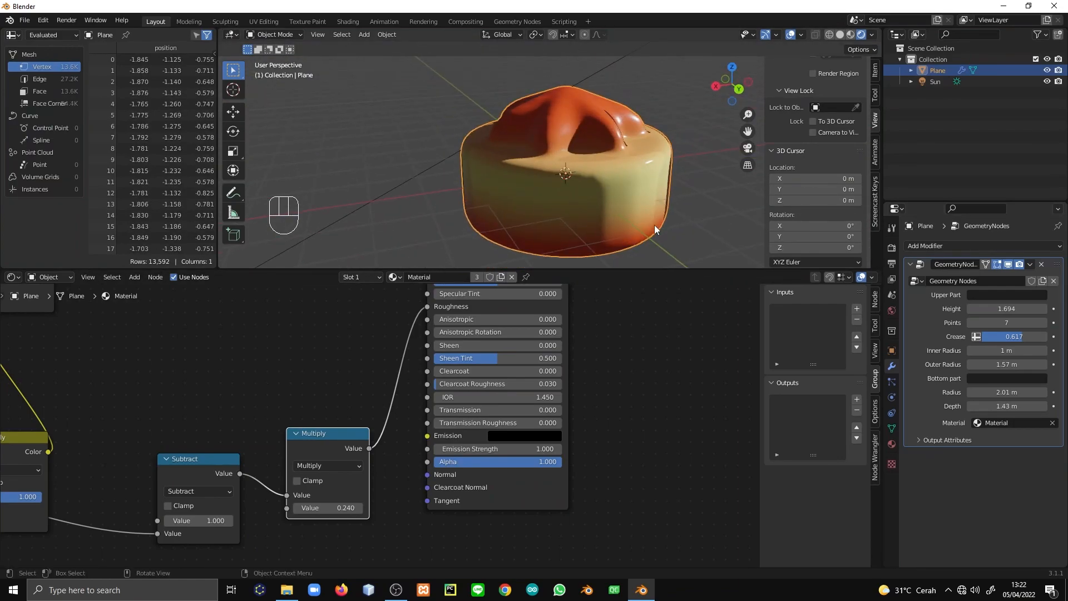
Enlarge the 3D viewport, add a camera aligned to the current view, and shift it to centre the object in frame
scroll(657, 223, "down", 2)
left_click_drag(558, 270, 579, 378)
key("shift+a")
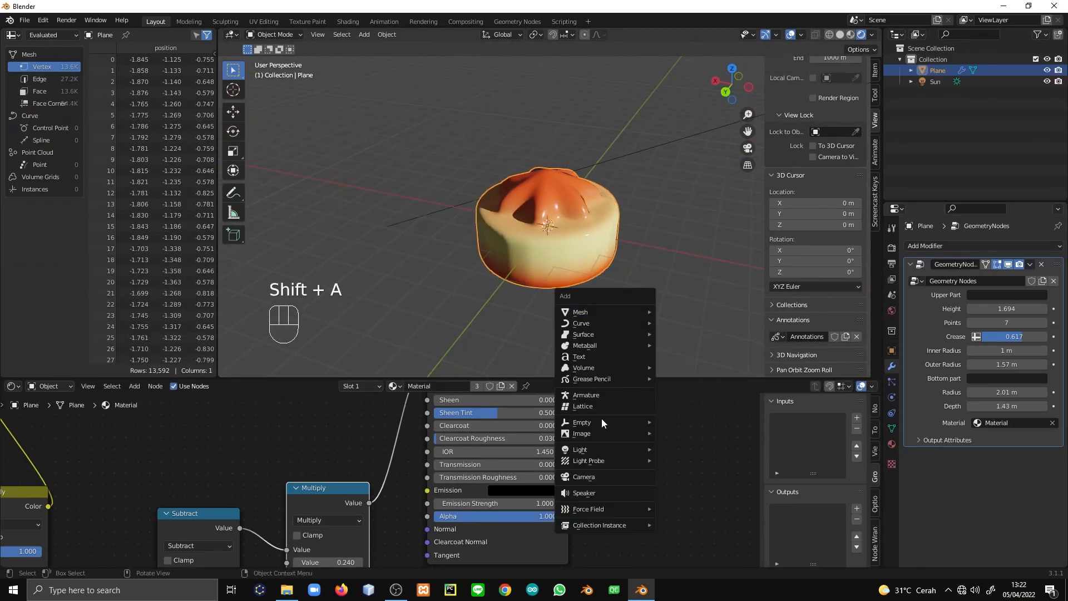
left_click(596, 467)
key("ctrl+alt+space")
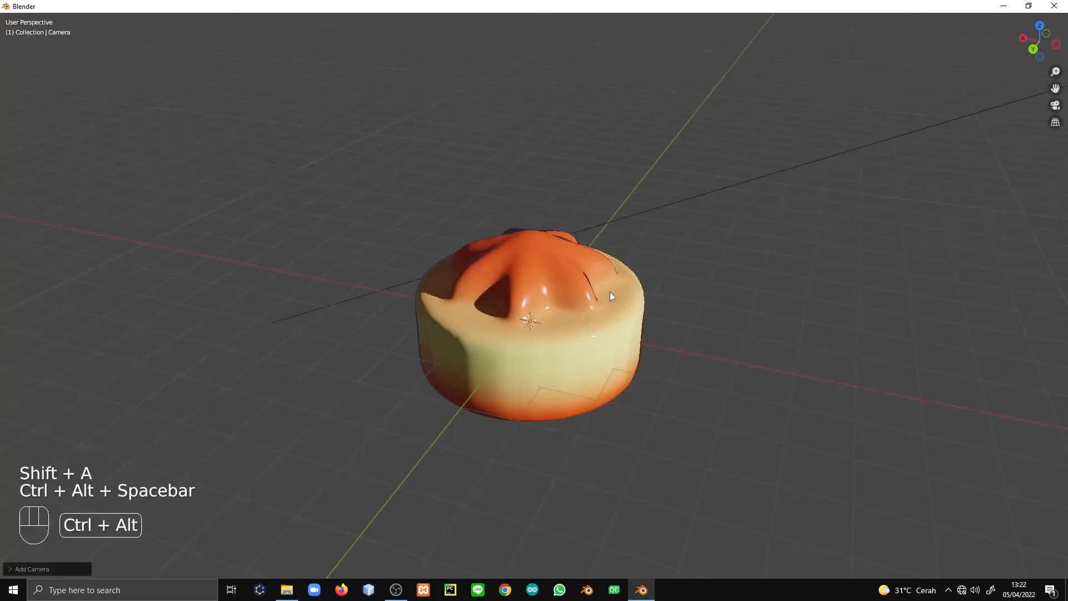
key("ctrl+alt+KP_0")
key("g")
left_click(629, 323)
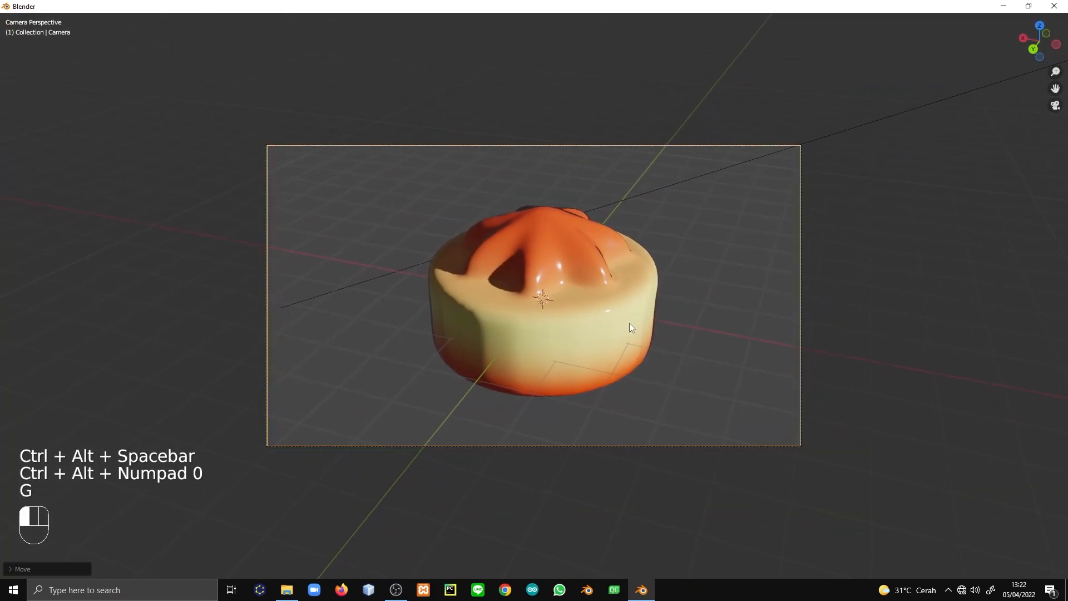
Add a plane scaled up as a floor around the jelly object, and select the jelly object
key("shift+a")
mouse_move(622, 89)
left_click(718, 88)
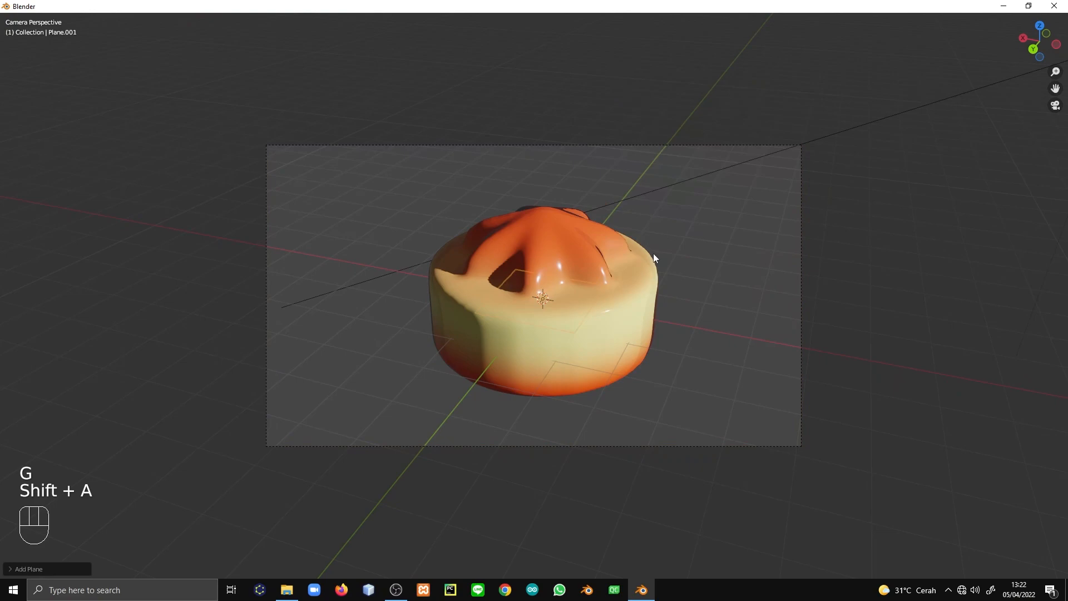
key("s")
left_click(145, 311)
left_click(642, 334)
key("g")
key("z")
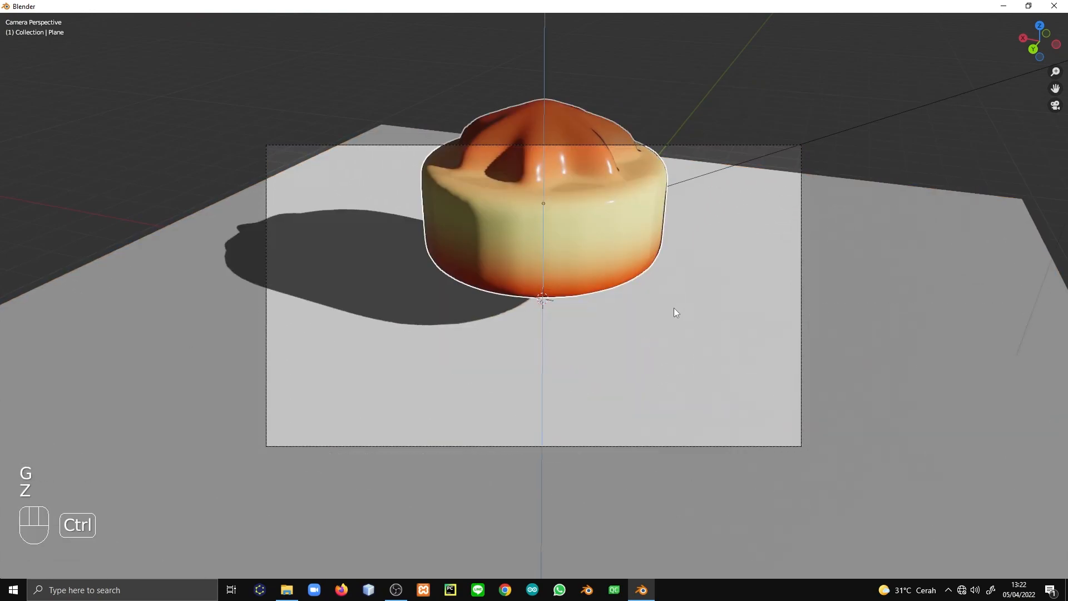
right_click(676, 304)
Set snapping to Face and raise the jelly object along Z until it rests on the floor plane, checking through the camera
key("ctrl+alt+space")
left_click(569, 35)
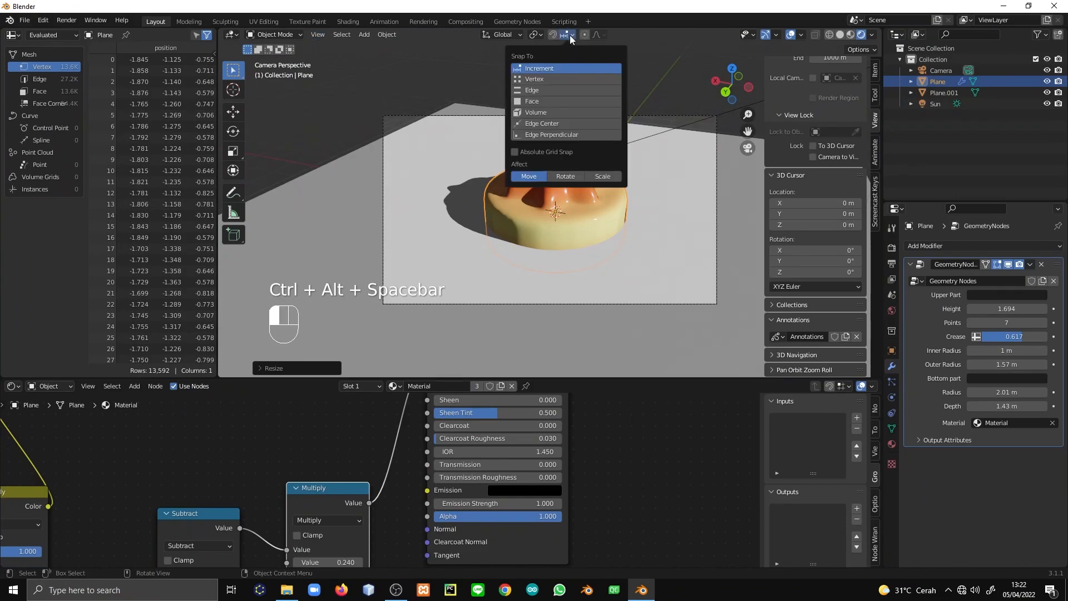
left_click(548, 99)
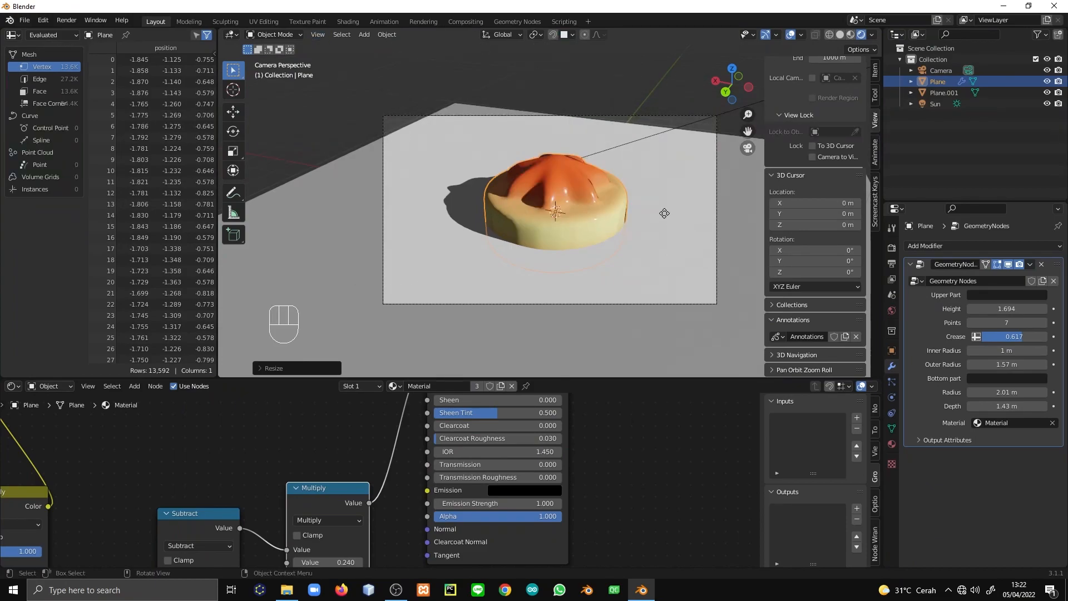
key("g")
key("z")
left_click(552, 232)
key("KP_0")
key("KP_Decimal")
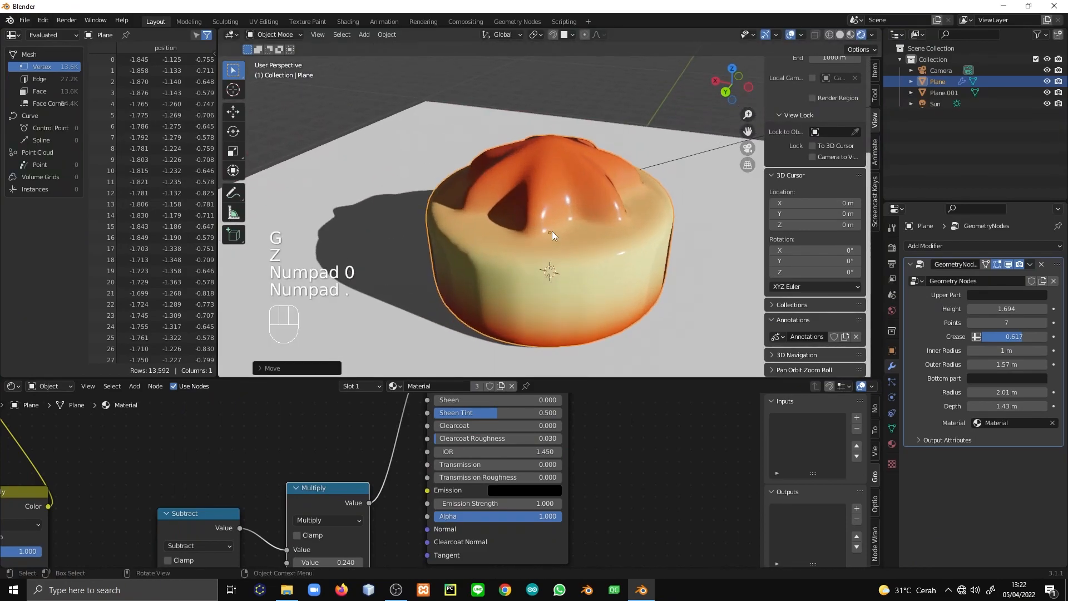
key("KP_0")
scroll(689, 149, "down", 2)
scroll(589, 253, "up", 2)
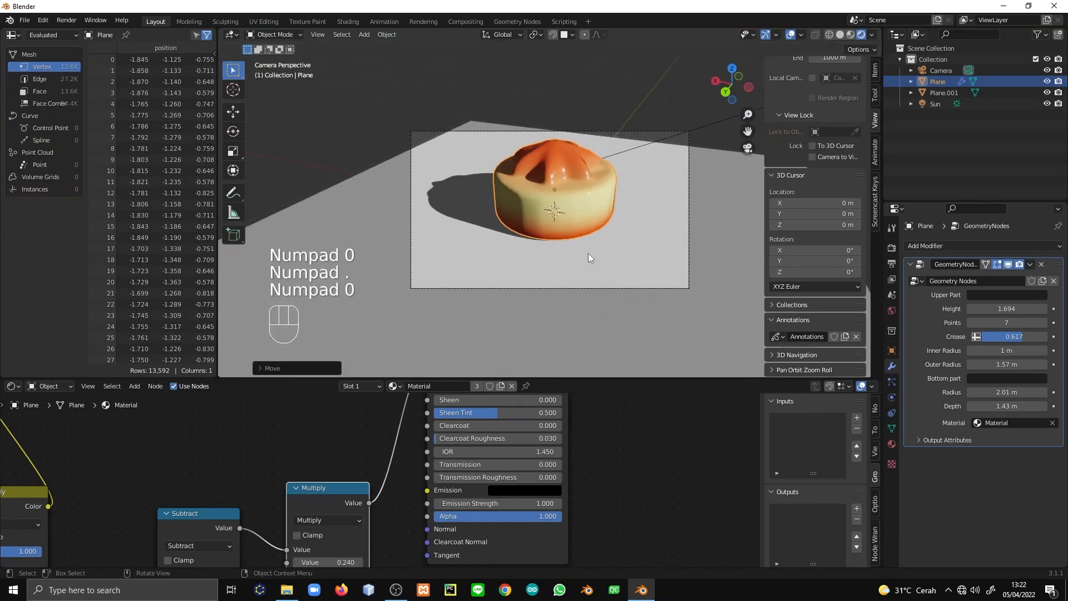
Select the floor plane and scale it up further so it extends well beyond the camera frame
left_click(723, 325)
key("s")
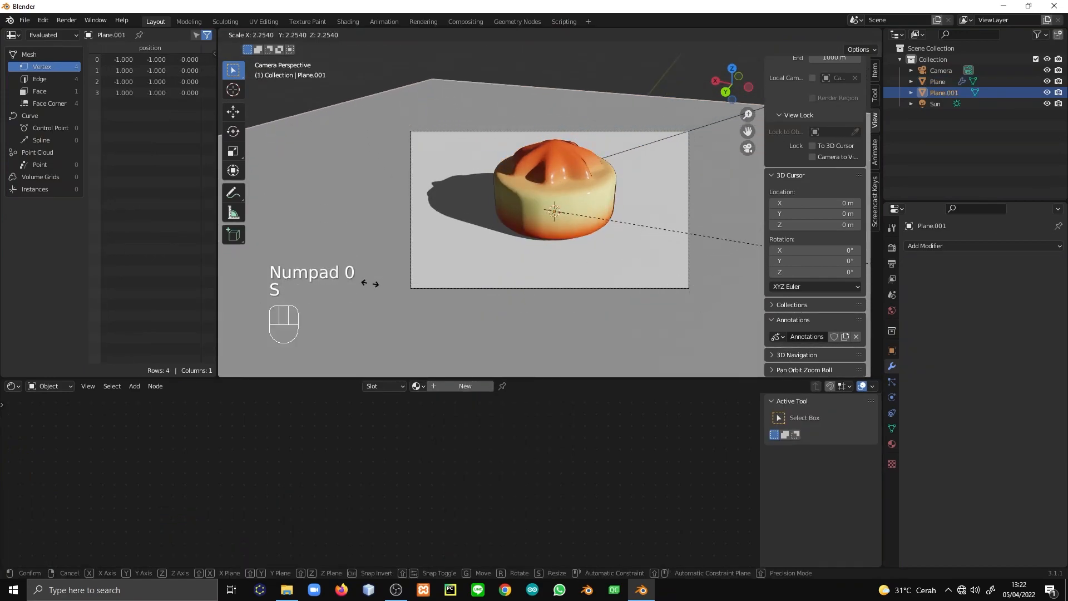
left_click(361, 288)
Give the floor plane a new material and insert a Shader to RGB node between its Principled BSDF and Material Output
left_click(440, 385)
scroll(365, 452, "down", 3)
middle_click_drag(329, 520, 333, 431)
left_click_drag(340, 438, 551, 448)
key("shift+a")
left_click(488, 431)
type("shade")
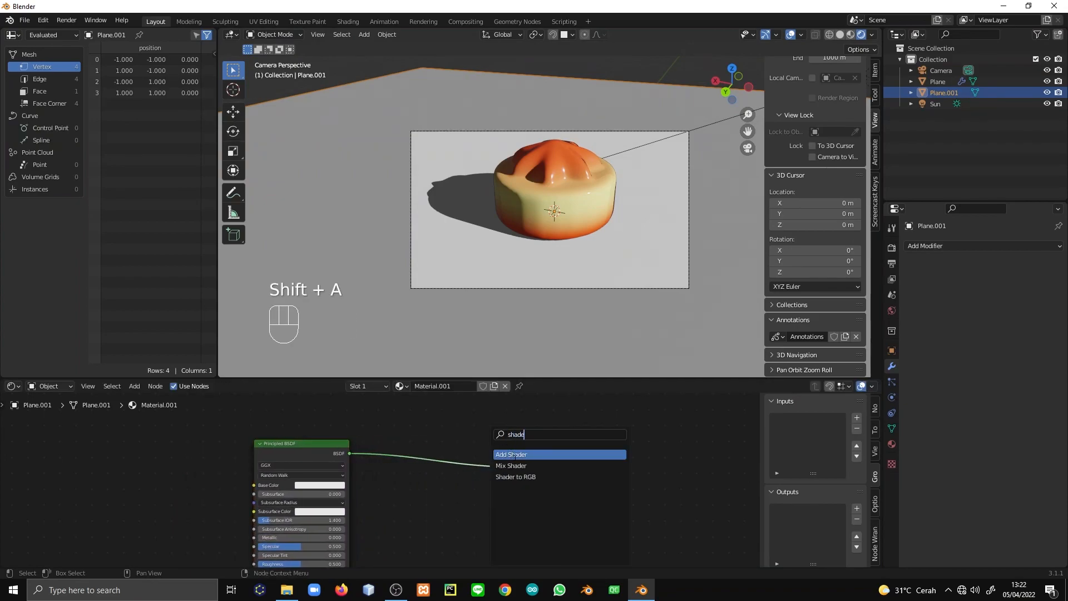
left_click(513, 476)
left_click(456, 480)
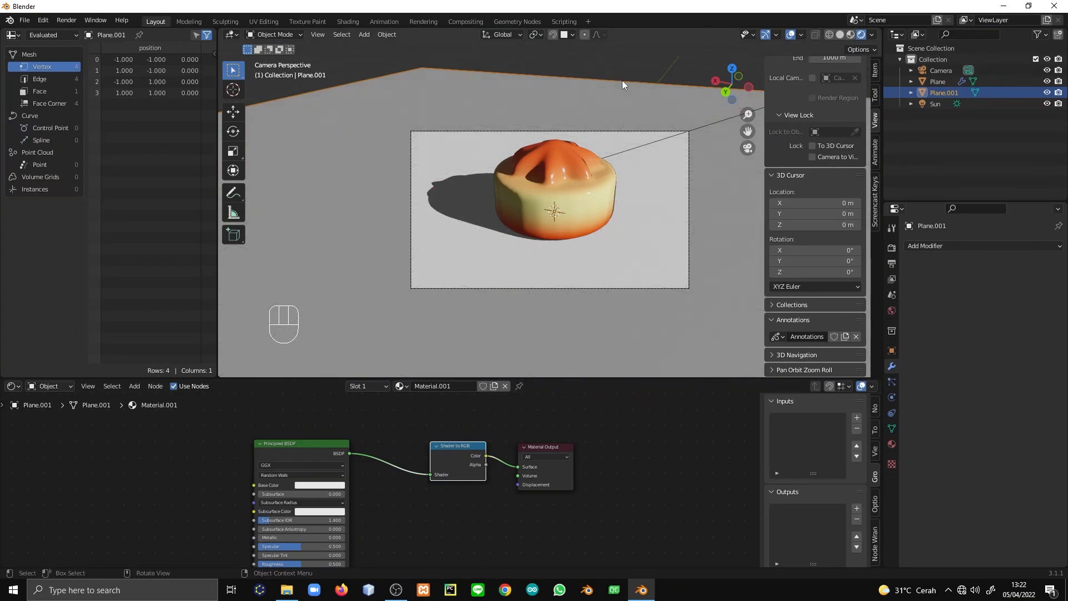
Set the floor material's Base Color to a yellow-orange
middle_click_drag(311, 495, 402, 430)
scroll(402, 430, "up", 4)
left_click(415, 414)
left_click_drag(421, 314, 414, 320)
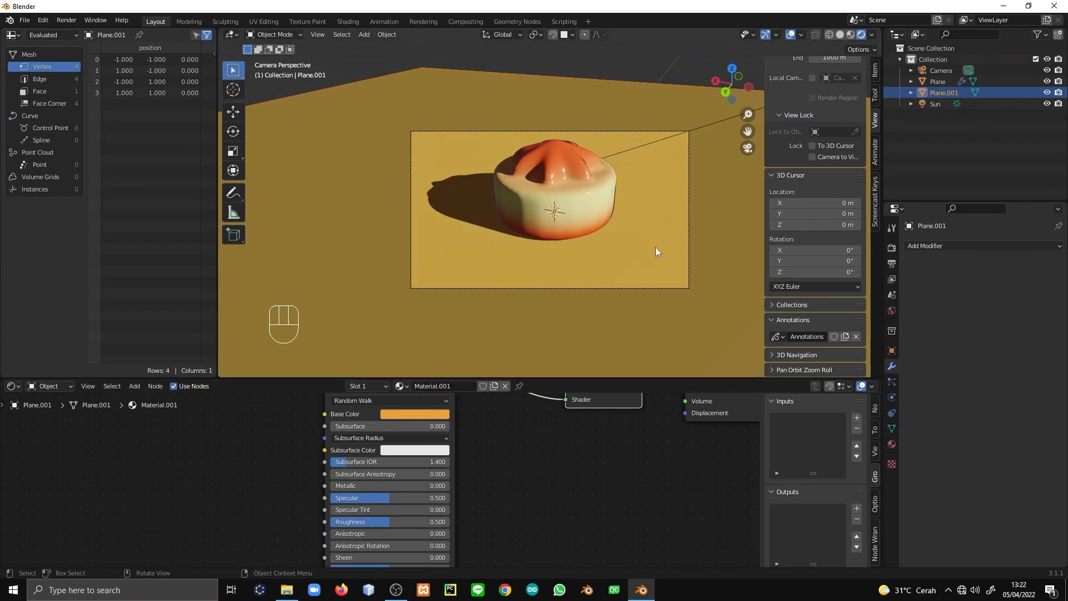
Raise the camera along Z to 7.785 m to centre the object vertically in the frame
scroll(579, 235, "up", 3)
left_click(643, 320)
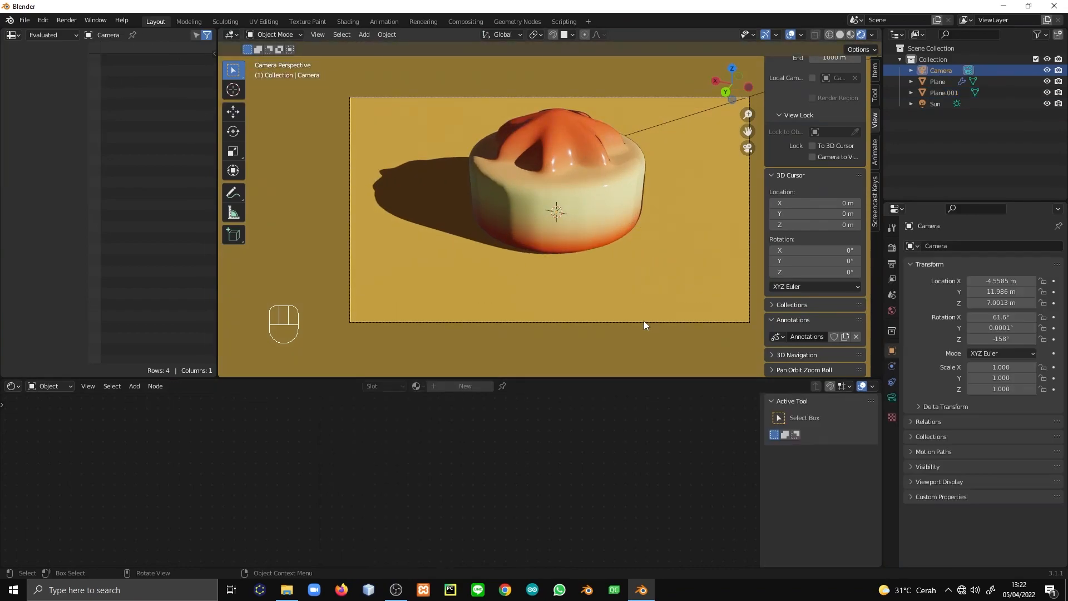
key("g")
key("z")
left_click(638, 261)
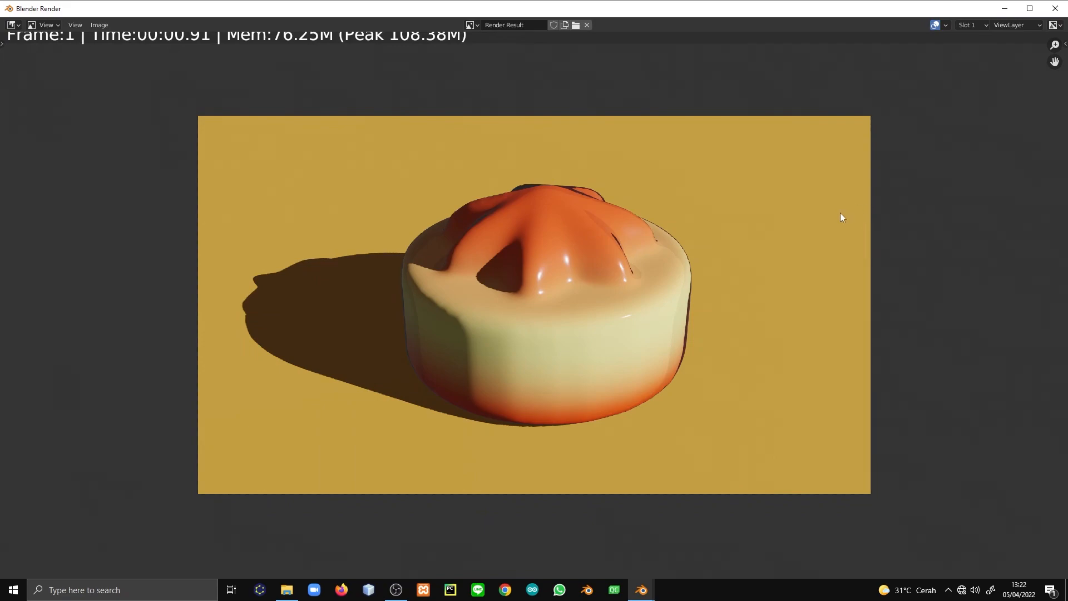
Render the camera view, examine the image at different sizes and close the render window
scroll(725, 243, "down", 3)
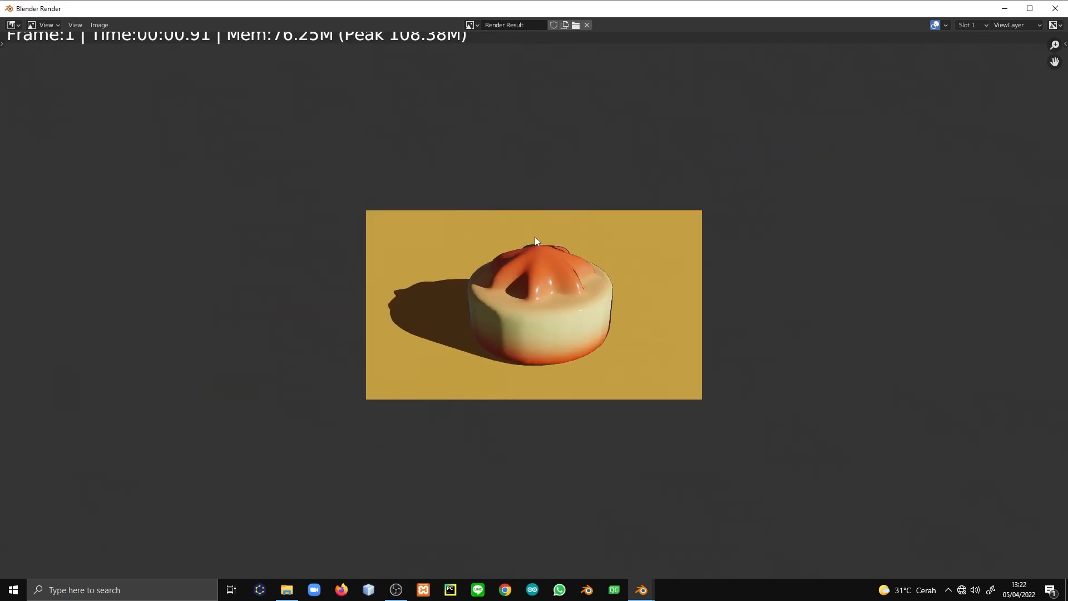
scroll(623, 248, "up", 4)
left_click(1055, 9)
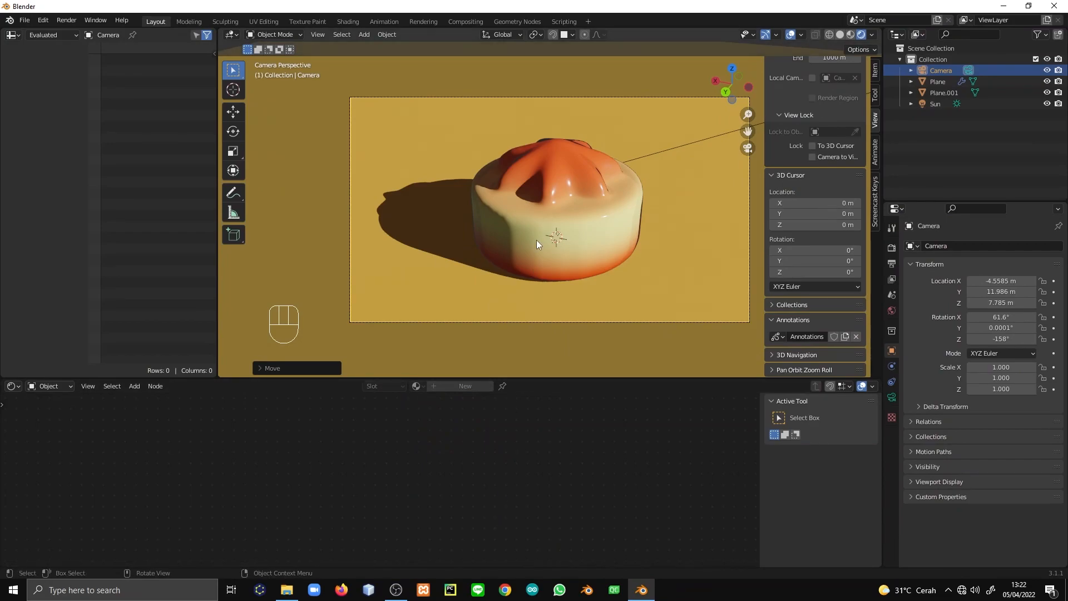
Select the jelly object to bring back its material nodes
left_click(551, 241)
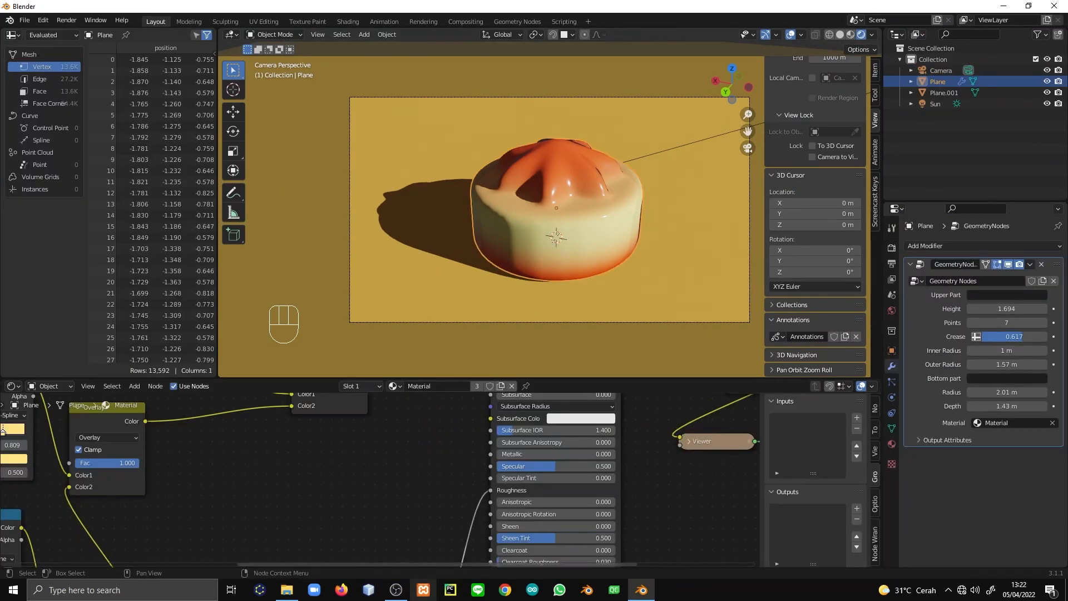